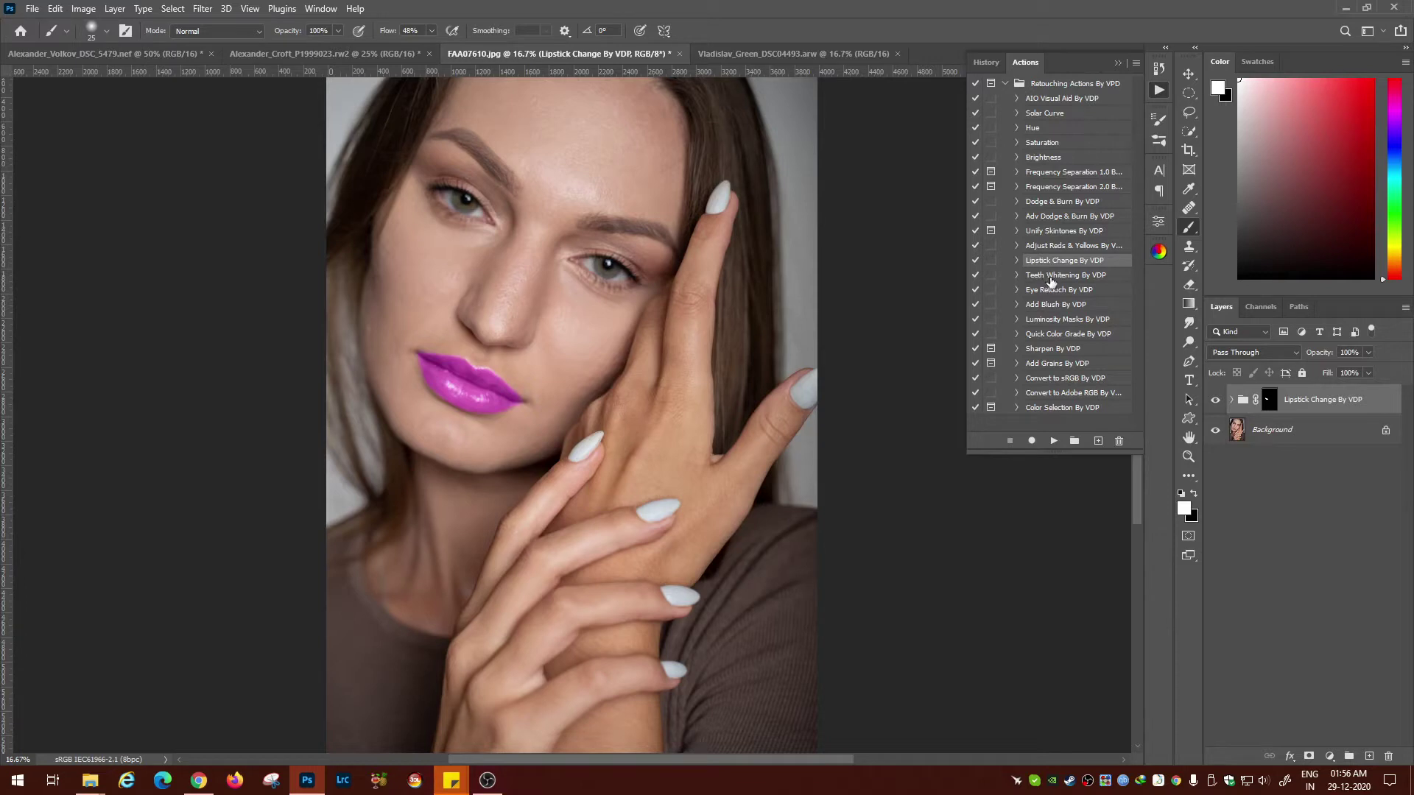
# Step: Run the Teeth Whitening By VDP action on the photo of the woman with glasses lying in the grass
pyautogui.click(1052, 277)
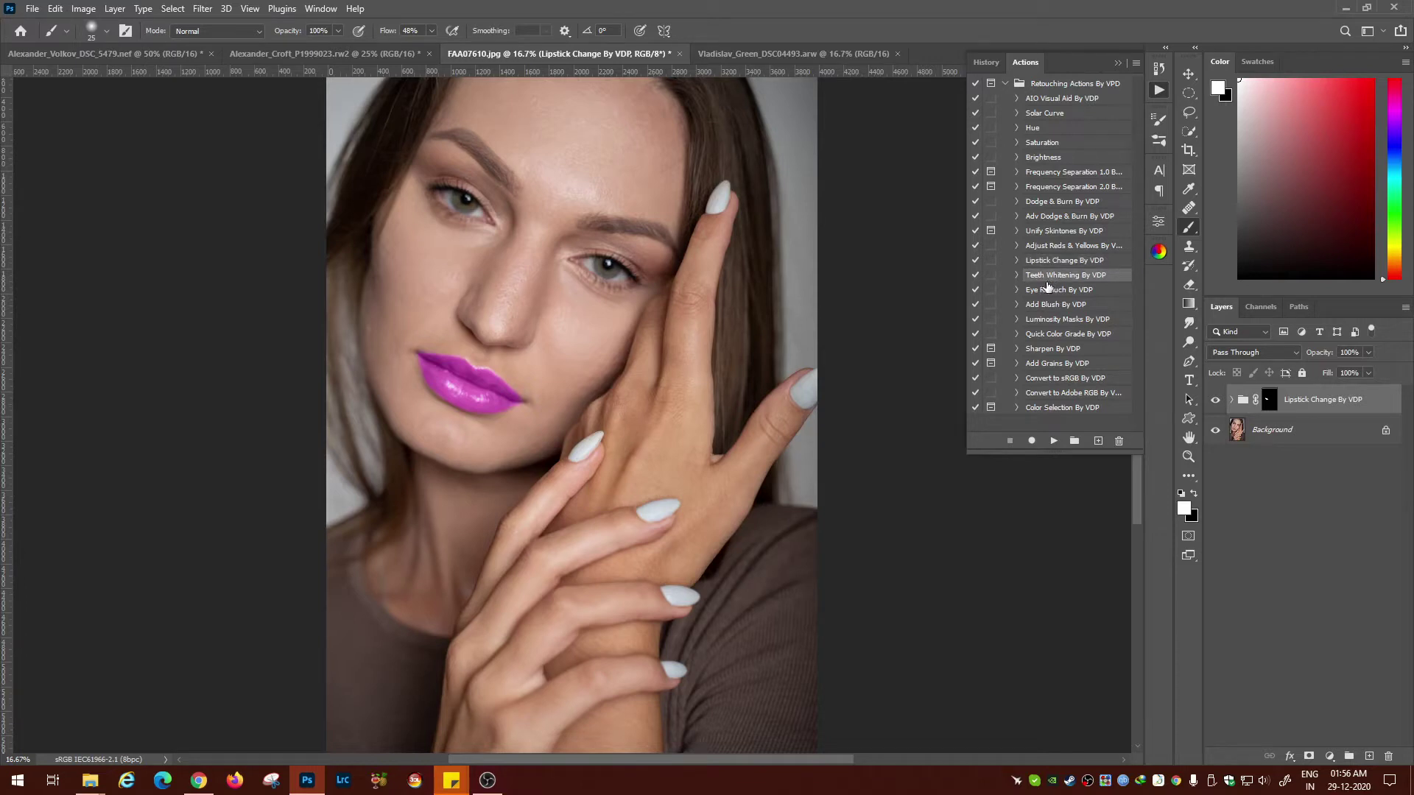
pyautogui.click(792, 52)
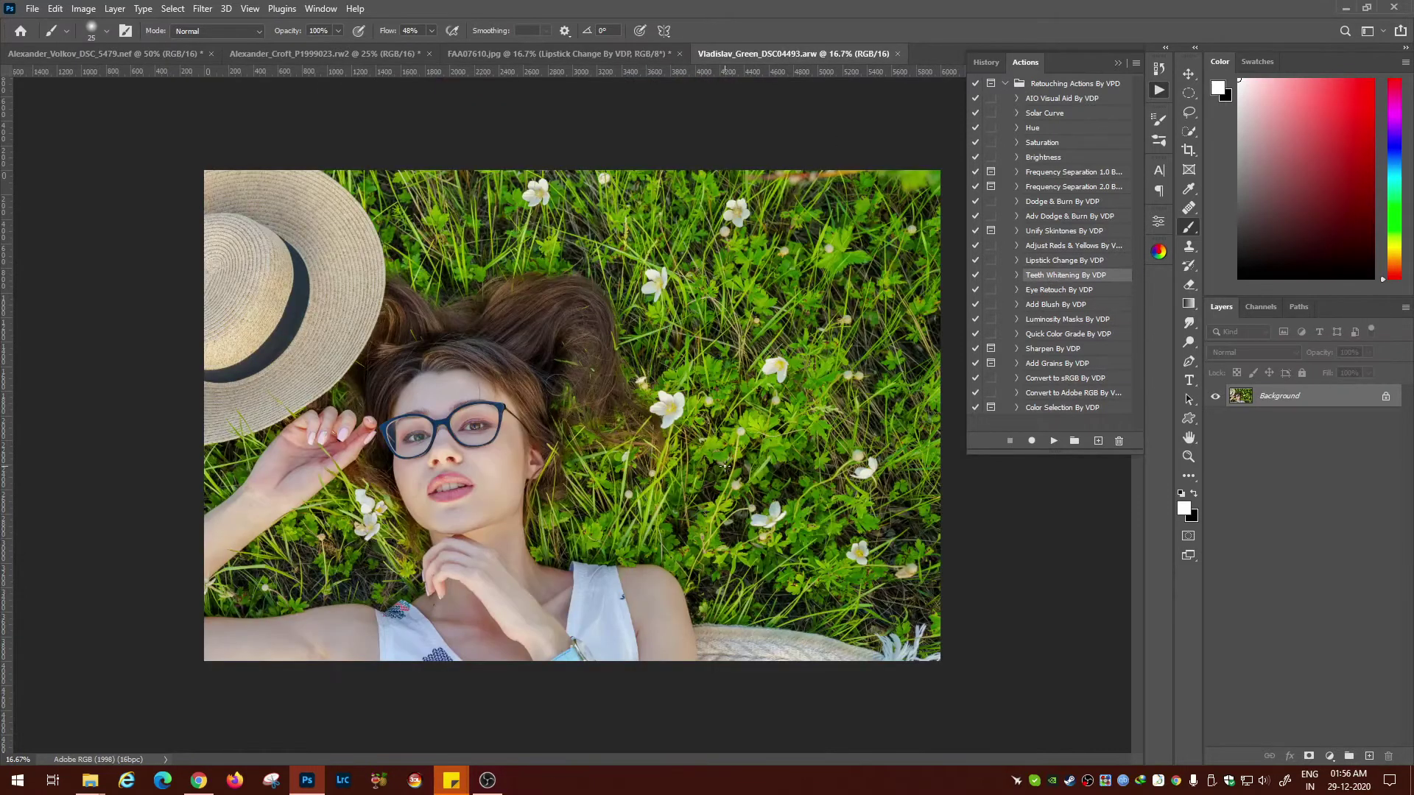
pyautogui.hotkey('ctrl', '+')
pyautogui.hotkey('ctrl', '+')
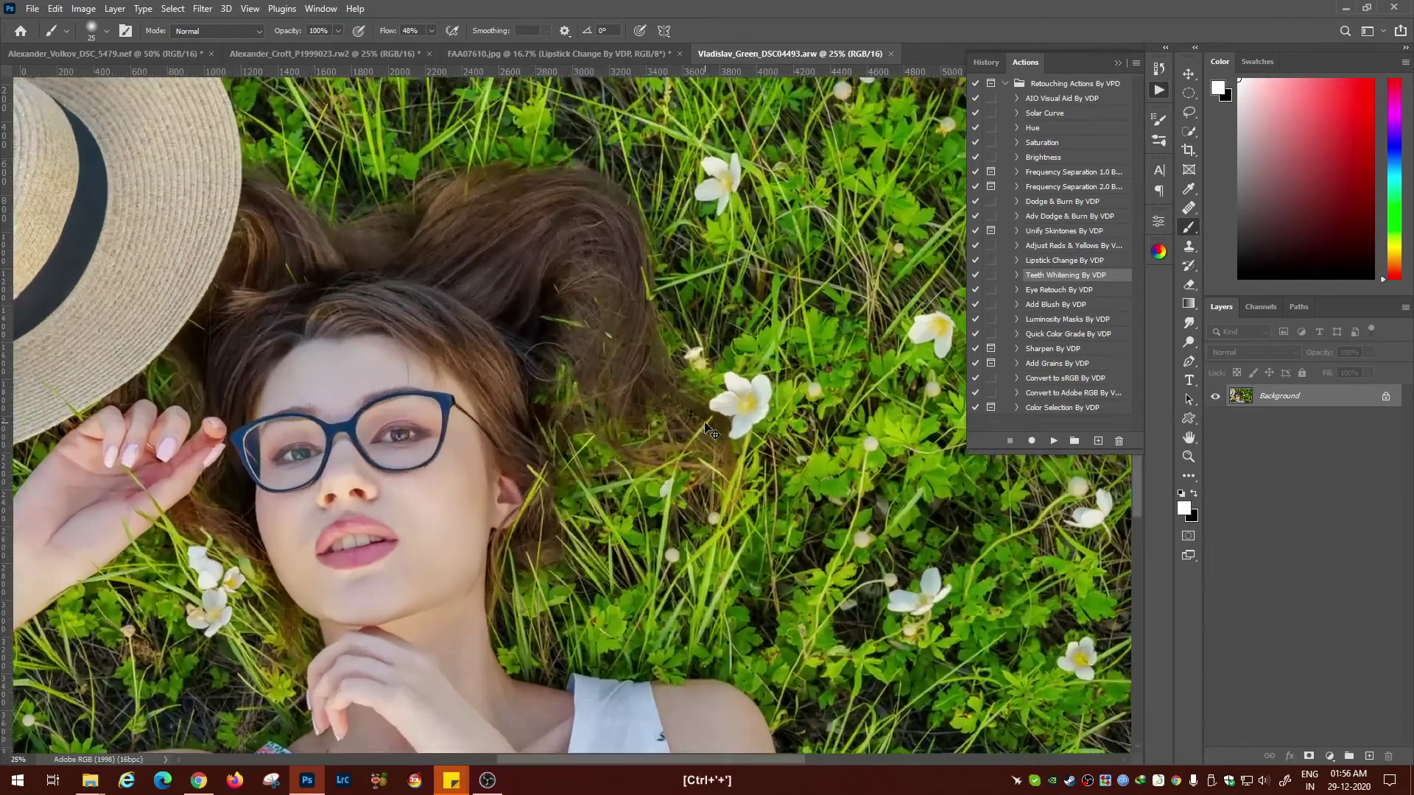
pyautogui.hotkey('ctrl', '+')
pyautogui.hotkey('ctrl', '+')
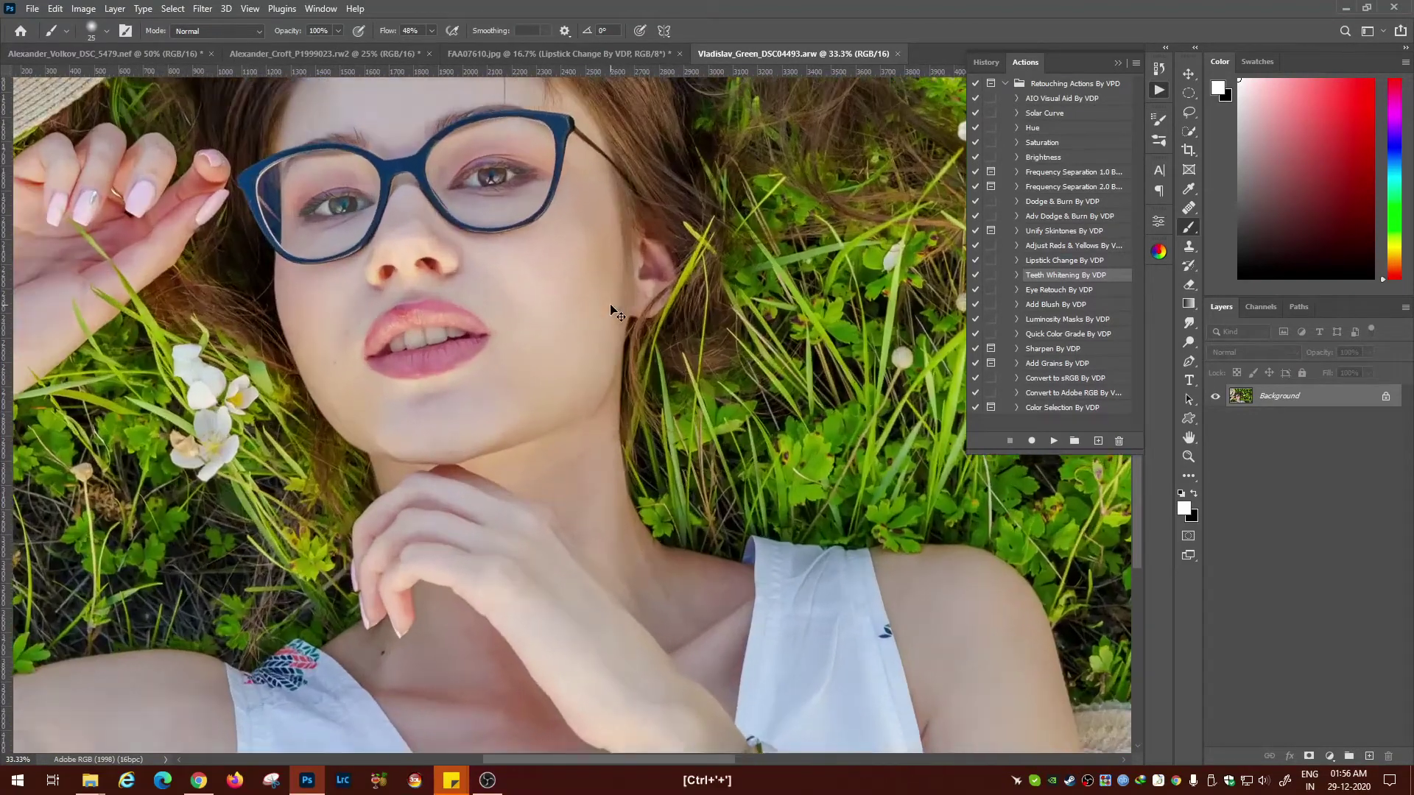
pyautogui.hotkey('ctrl', '+')
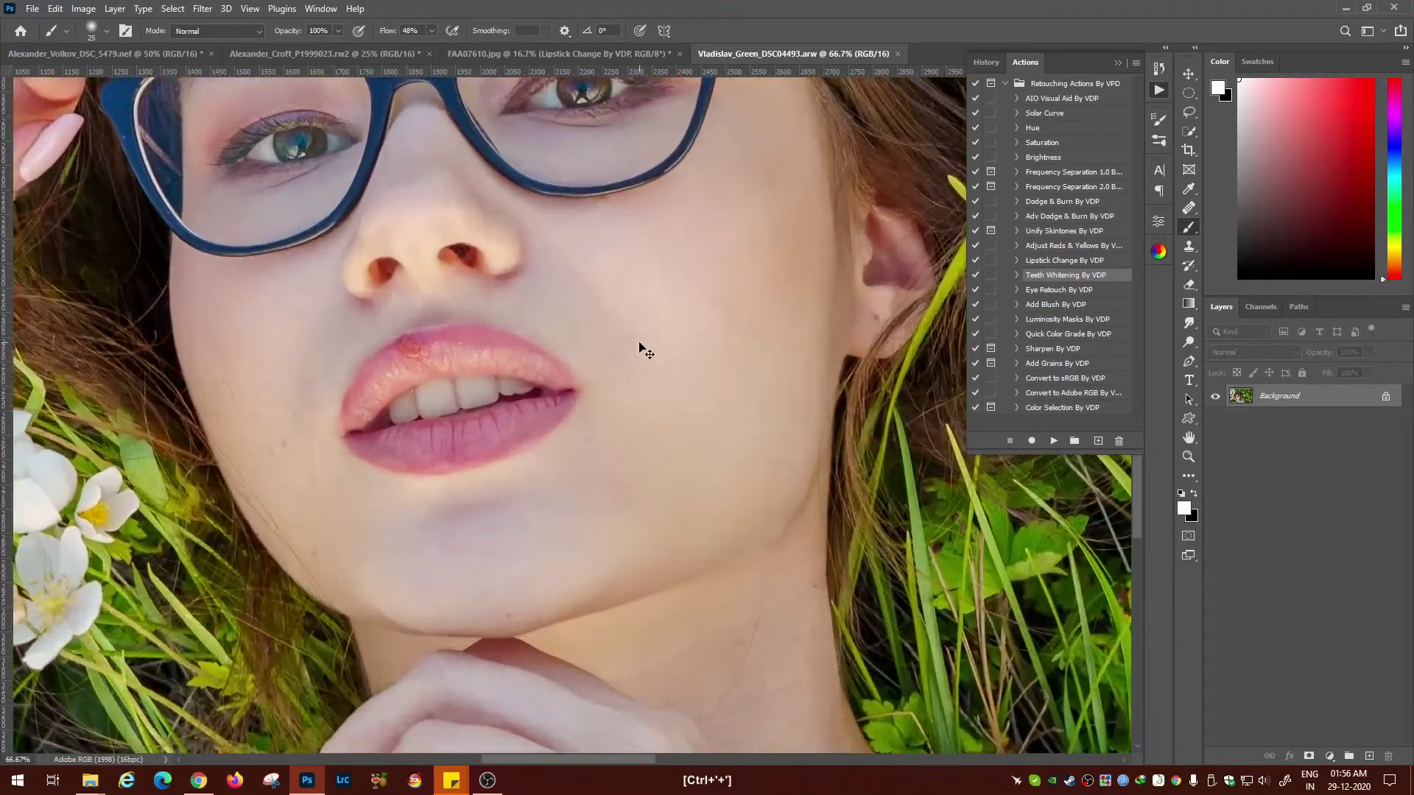
pyautogui.scroll(2, 578, 464)
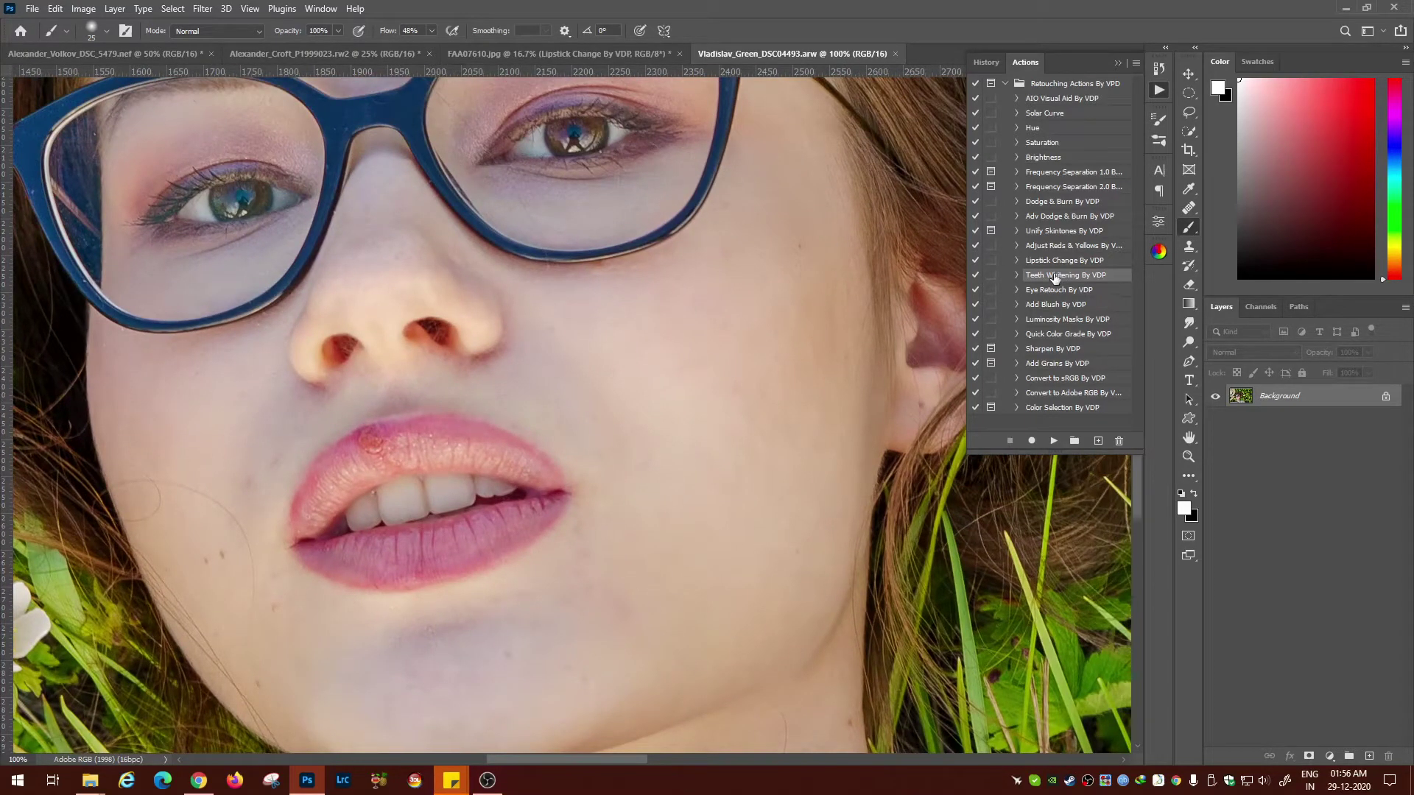
pyautogui.click(1054, 441)
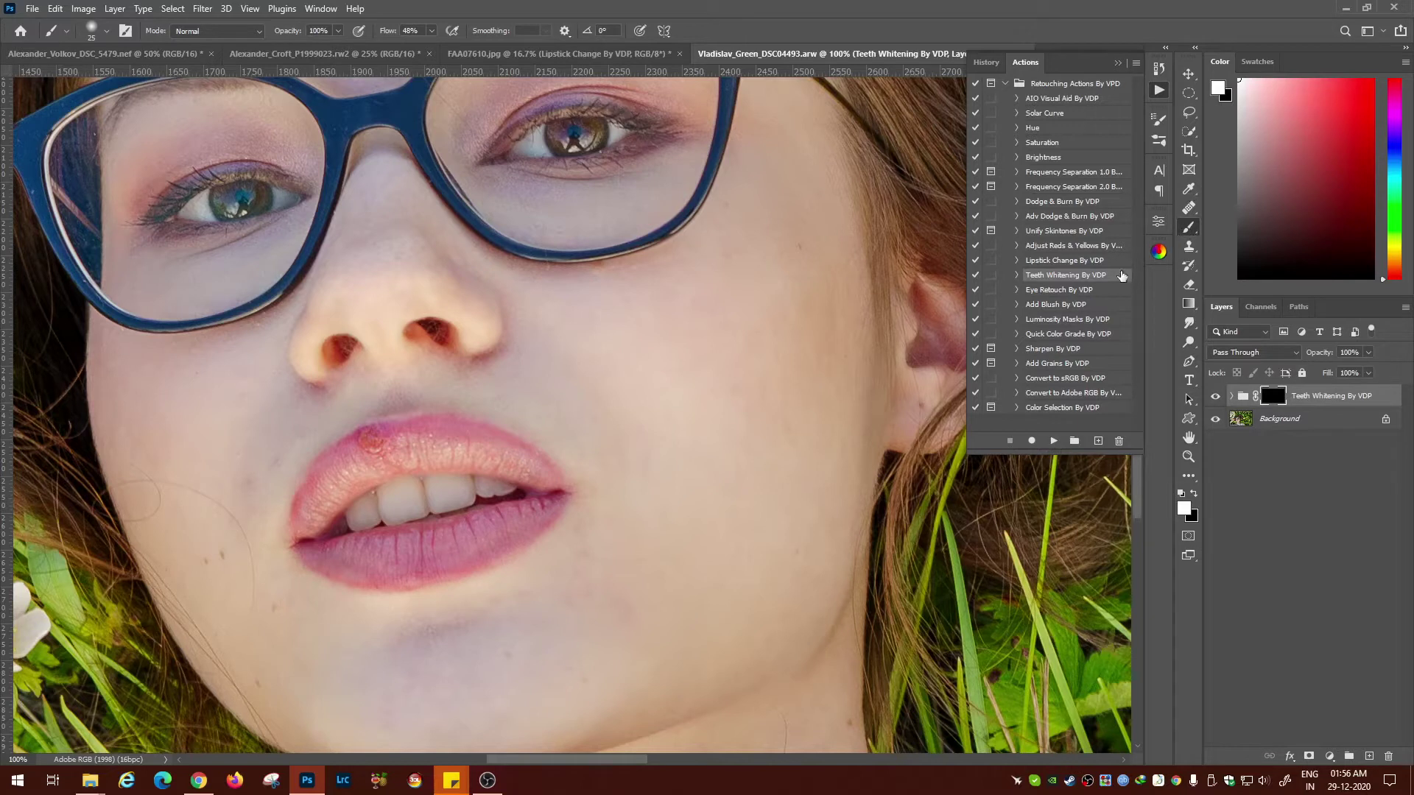
# Step: Paint white over the teeth on the Teeth Whitening By VDP mask with the brush flow at 31%
pyautogui.click(432, 30)
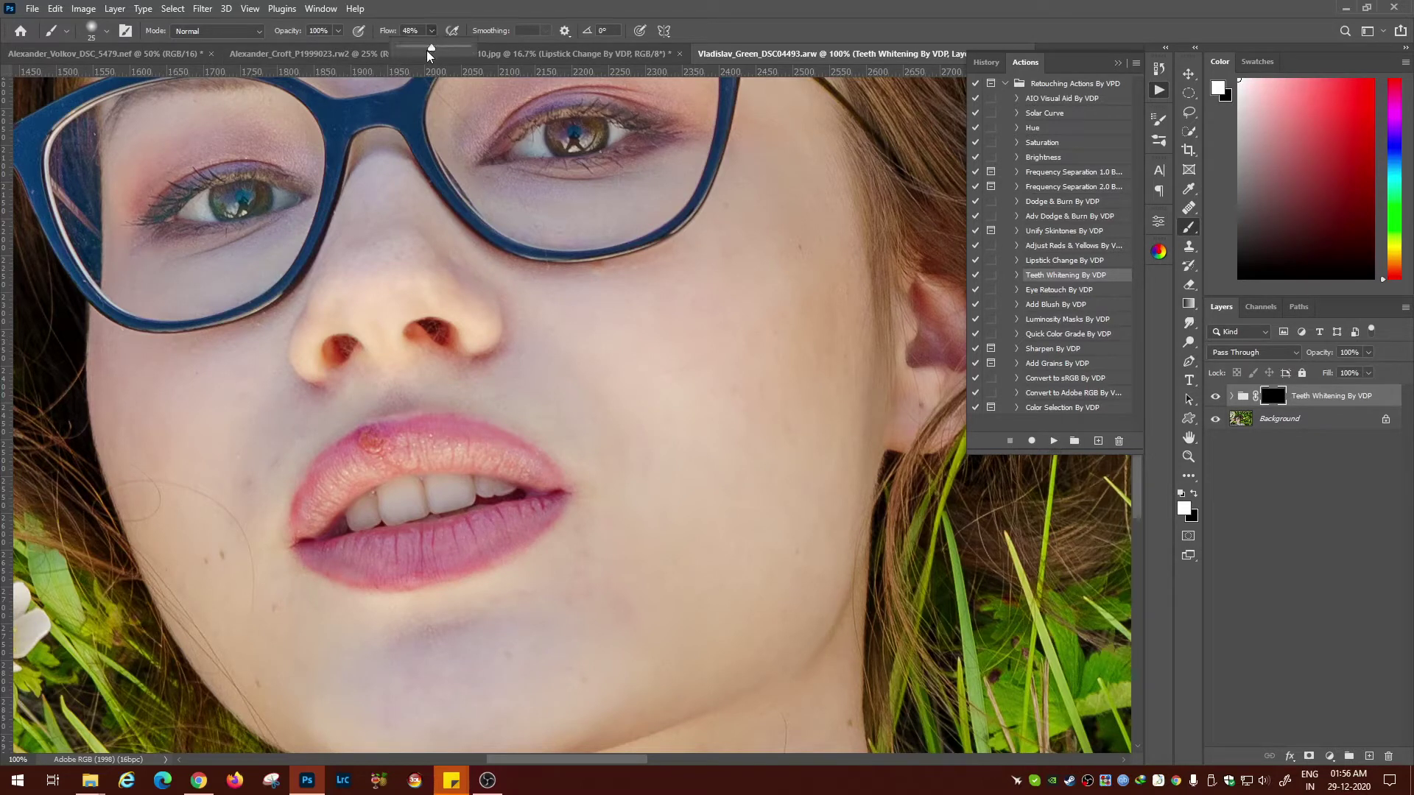
pyautogui.moveTo(430, 55); pyautogui.dragTo(420, 54)
pyautogui.click(1273, 398)
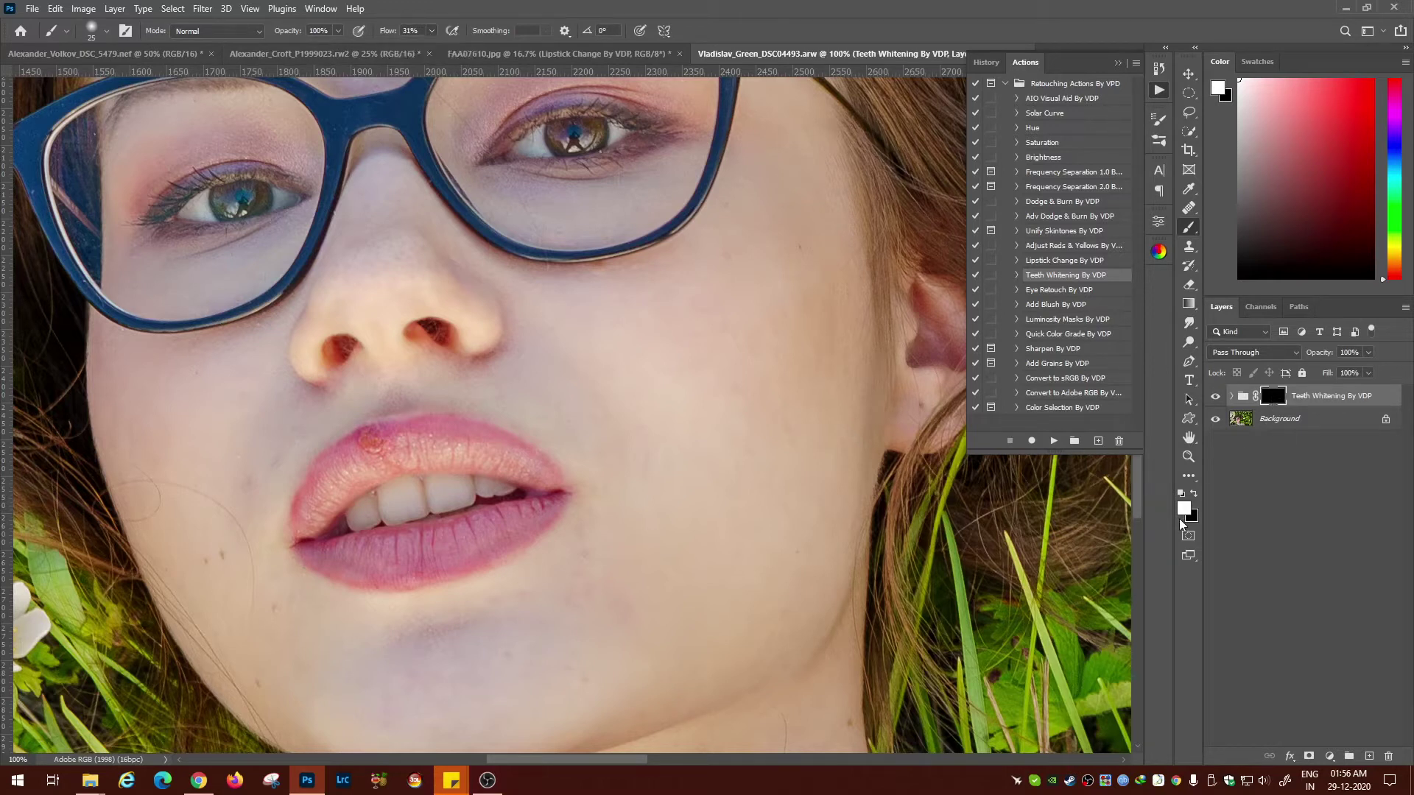
pyautogui.click(1195, 494)
pyautogui.click(1194, 494)
pyautogui.moveTo(363, 508)
pyautogui.mouseDown()
pyautogui.moveTo(377, 500)
pyautogui.moveTo(397, 517)
pyautogui.moveTo(420, 492)
pyautogui.moveTo(409, 484)
pyautogui.moveTo(434, 478)
pyautogui.moveTo(429, 496)
pyautogui.moveTo(492, 486)
pyautogui.moveTo(379, 520)
pyautogui.moveTo(348, 514)
pyautogui.moveTo(419, 483)
pyautogui.moveTo(499, 490)
pyautogui.moveTo(379, 504)
pyautogui.moveTo(484, 491)
pyautogui.mouseUp()
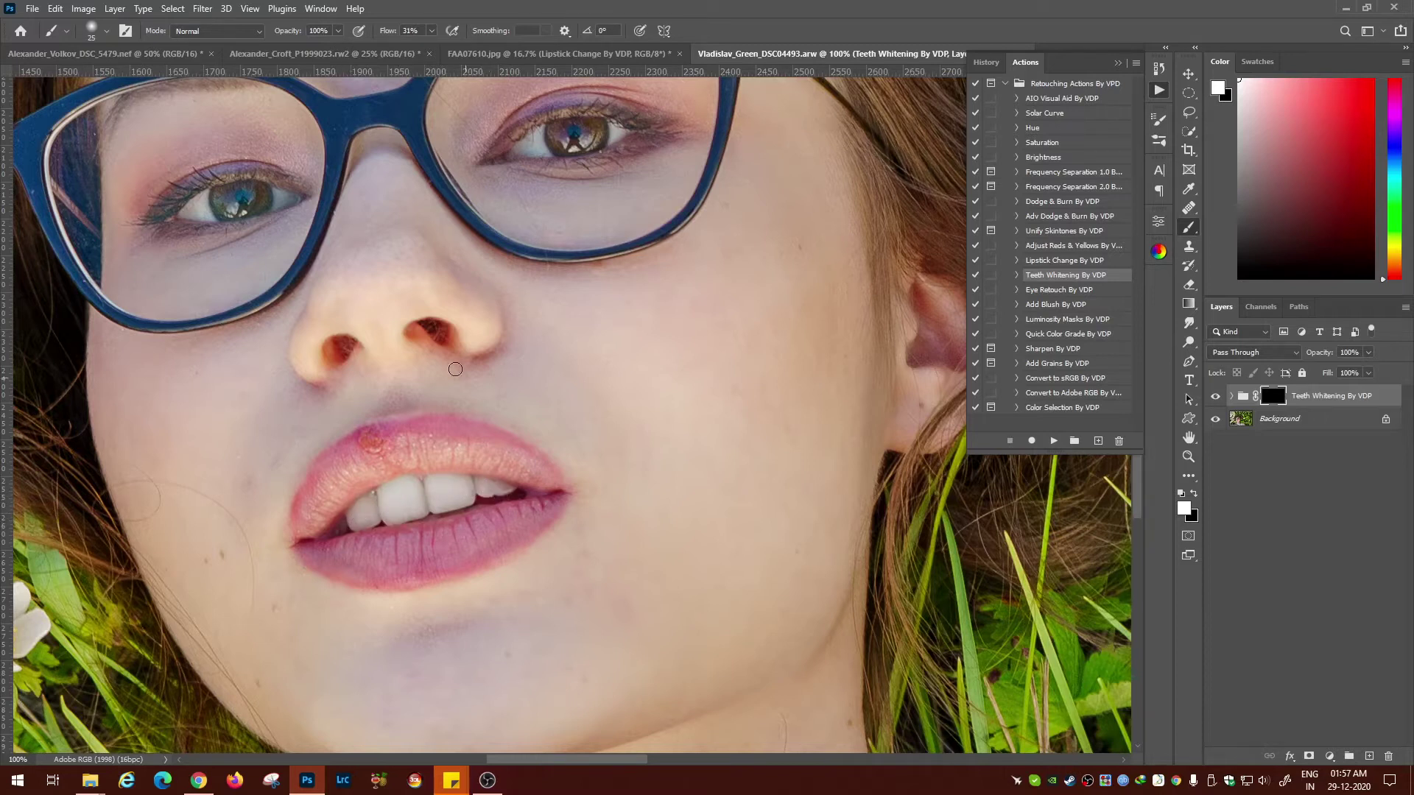
# Step: Whiten the teeth further with the brush flow at 42%, and toggle the Teeth Whitening group to compare before and after
pyautogui.click(432, 31)
pyautogui.moveTo(432, 49); pyautogui.dragTo(441, 49)
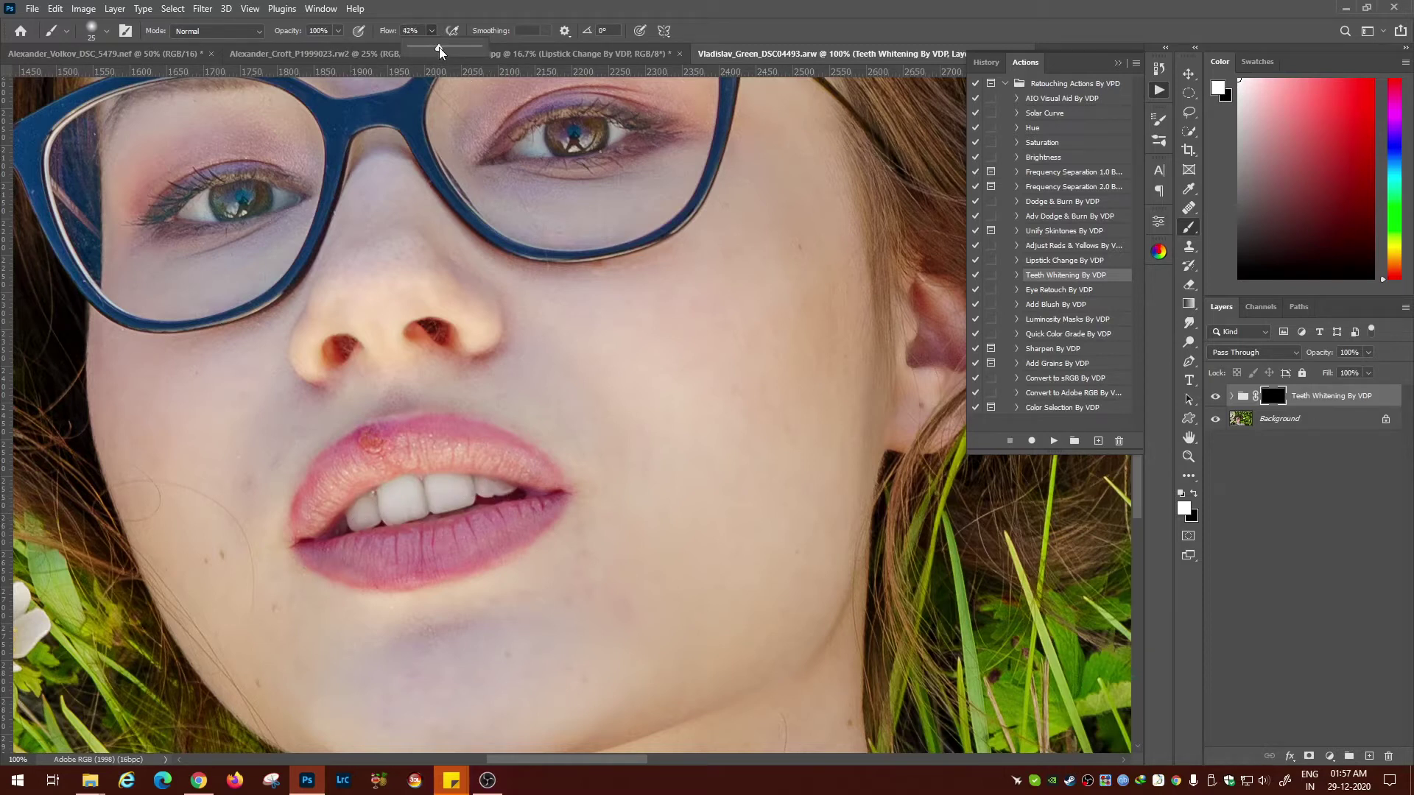
pyautogui.moveTo(416, 493)
pyautogui.mouseDown()
pyautogui.moveTo(365, 524)
pyautogui.moveTo(370, 504)
pyautogui.moveTo(430, 481)
pyautogui.moveTo(483, 483)
pyautogui.moveTo(351, 534)
pyautogui.moveTo(399, 487)
pyautogui.moveTo(497, 488)
pyautogui.moveTo(365, 523)
pyautogui.moveTo(361, 504)
pyautogui.mouseUp()
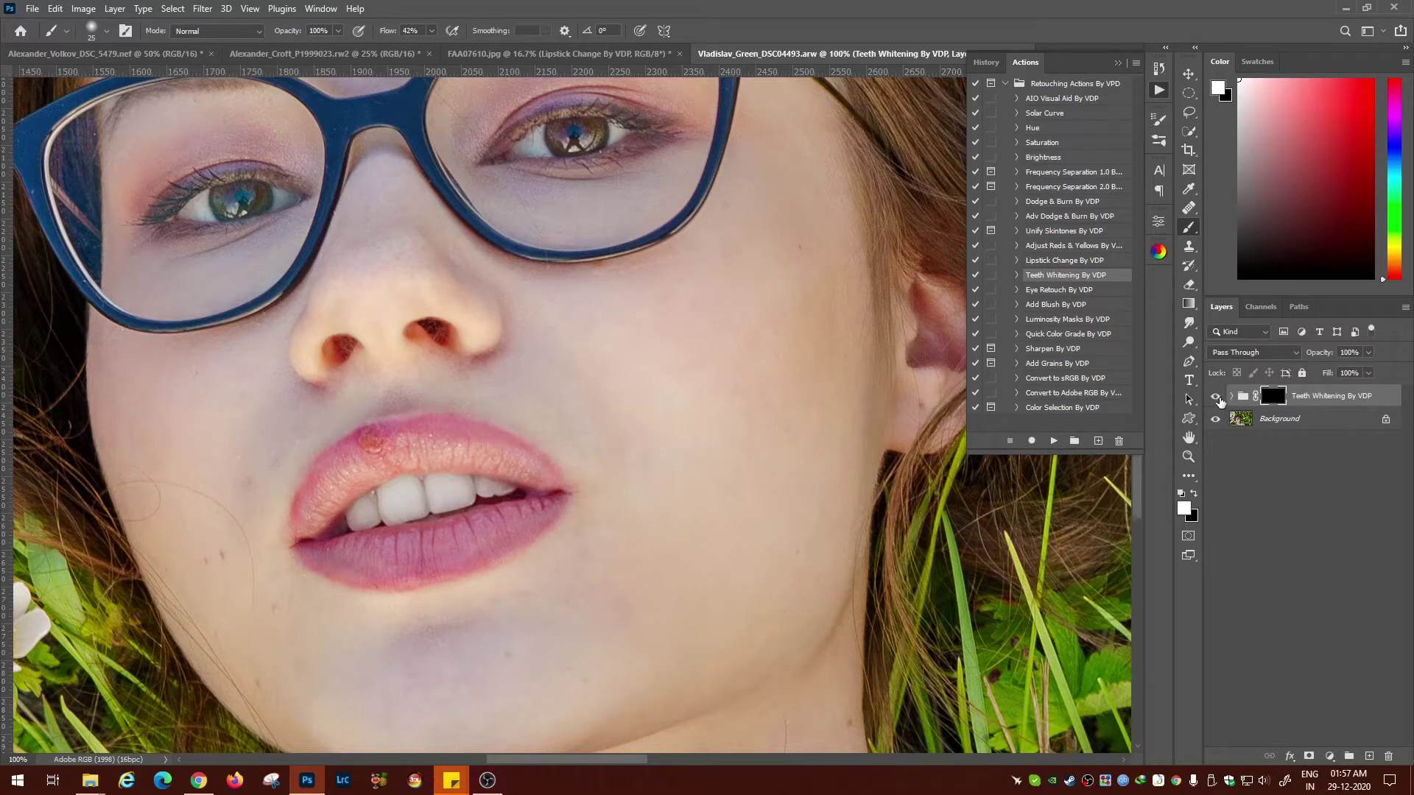
pyautogui.click(1215, 397)
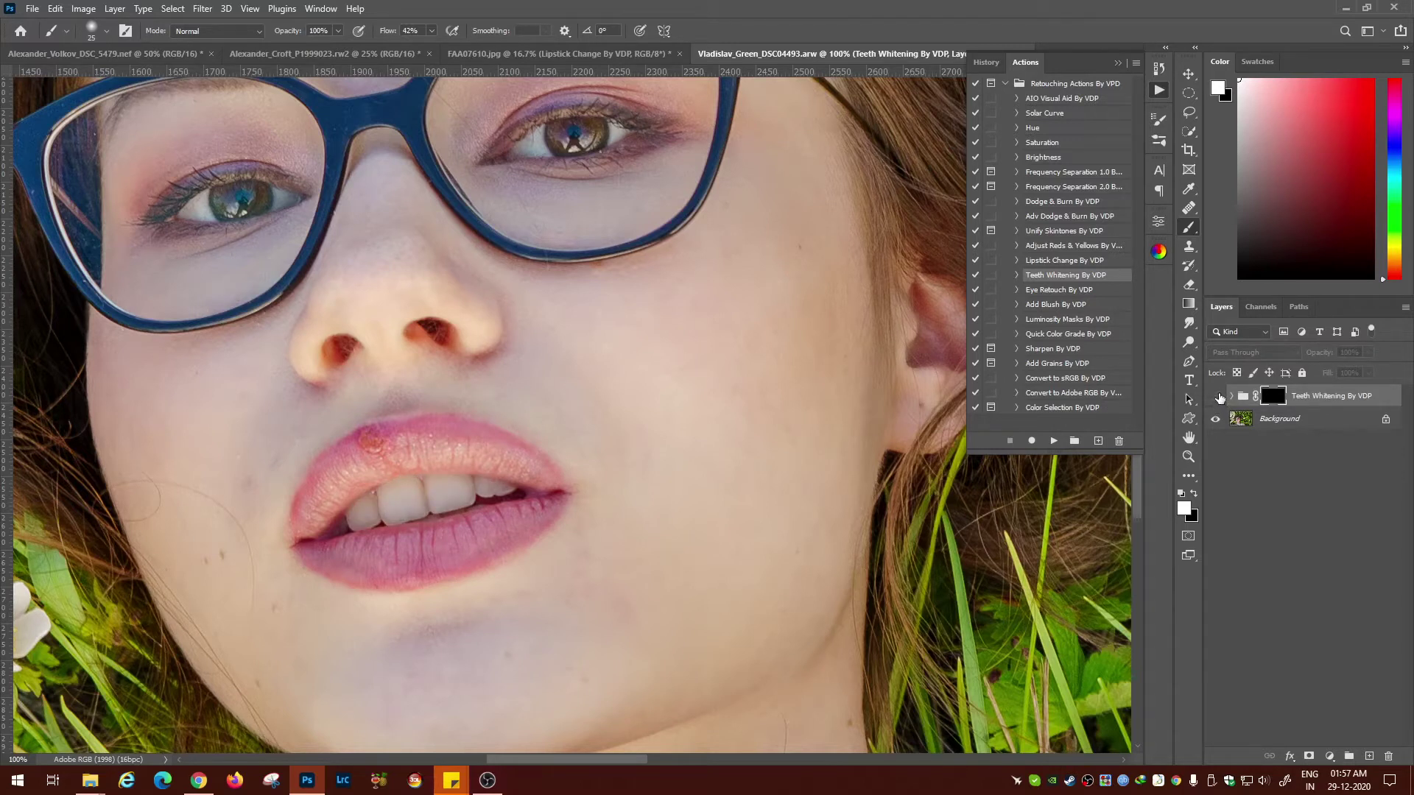
pyautogui.click(1216, 397)
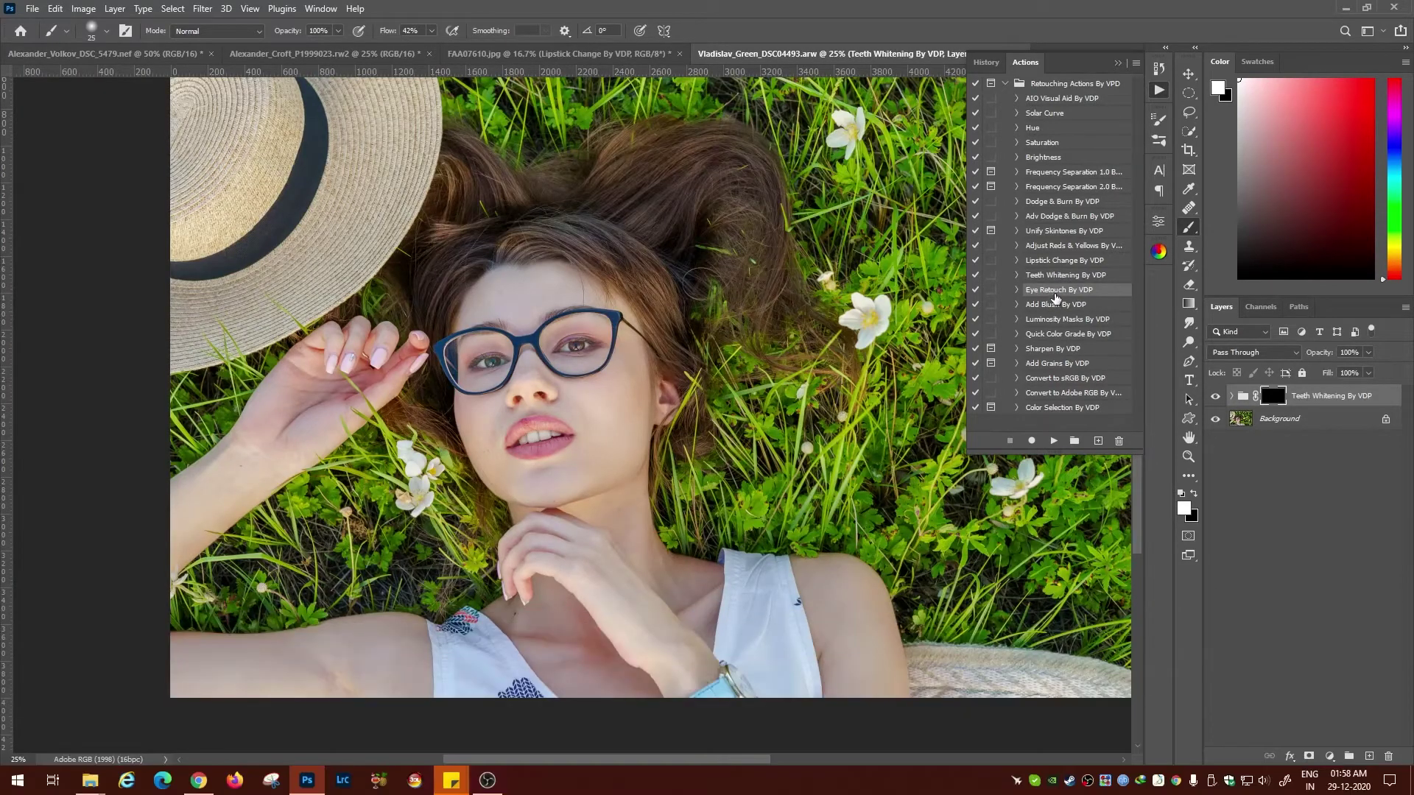
# Step: Run the Eye Retouch By VDP action on the portrait with the orange background
pyautogui.click(473, 53)
pyautogui.click(360, 56)
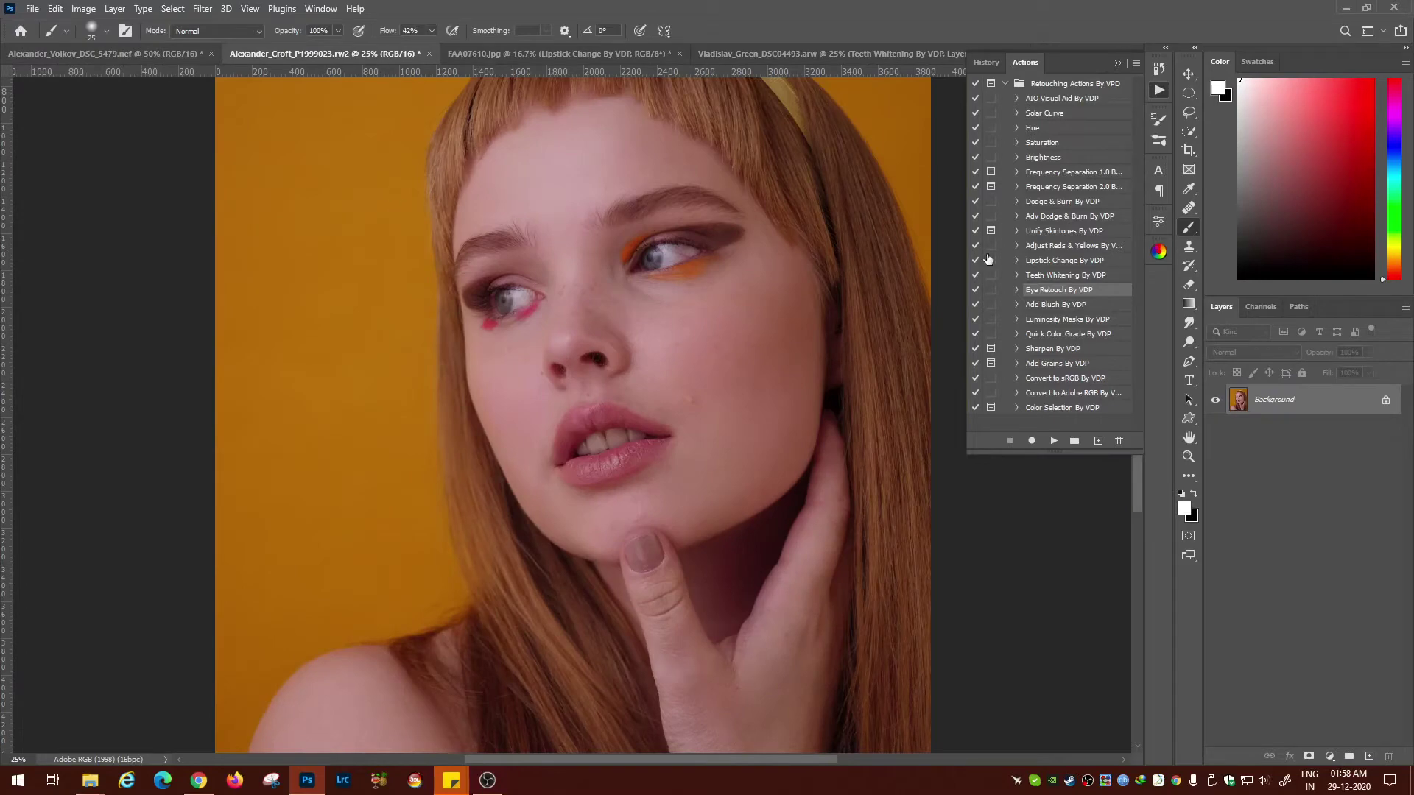
pyautogui.hotkey('ctrl', '+')
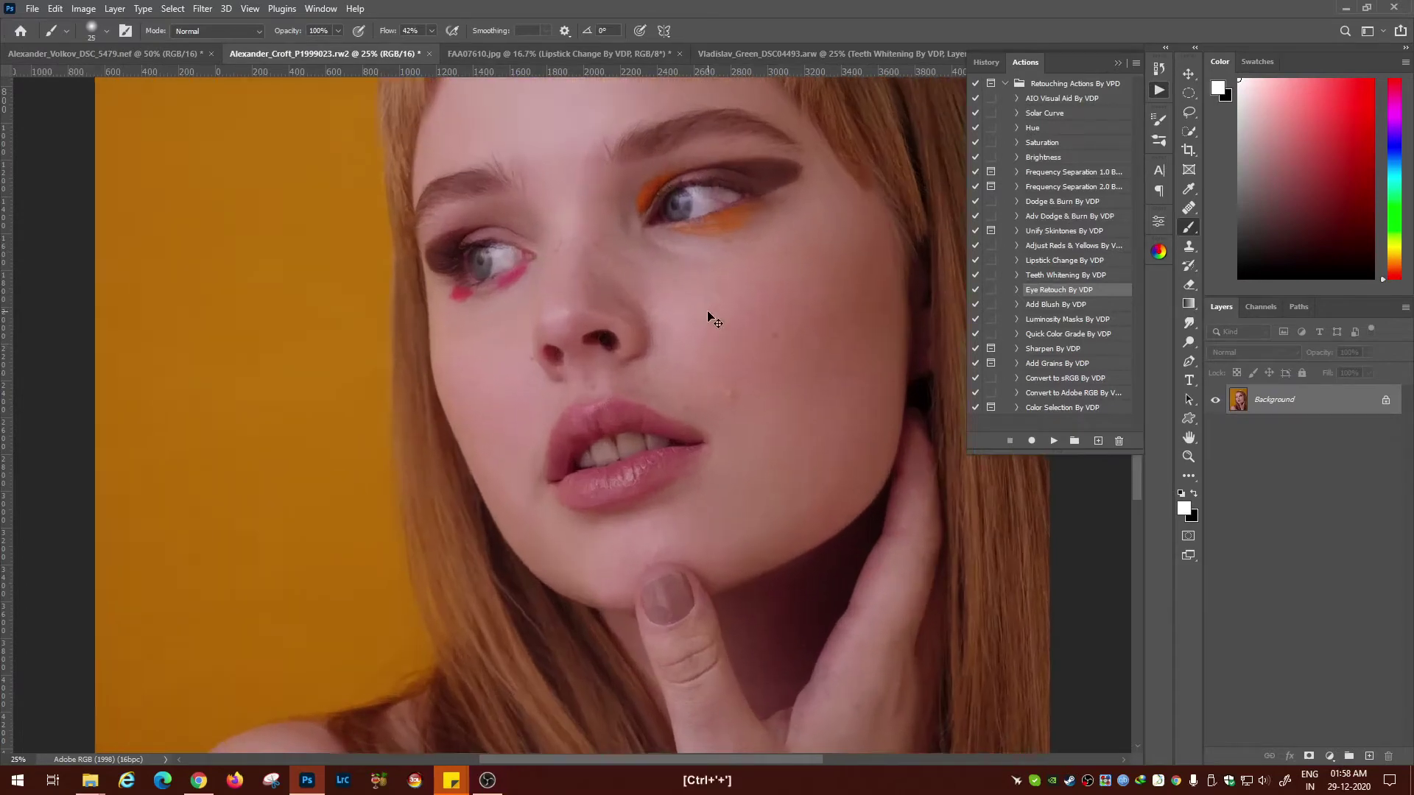
pyautogui.hotkey('ctrl', '+')
pyautogui.moveTo(688, 179); pyautogui.dragTo(559, 519)
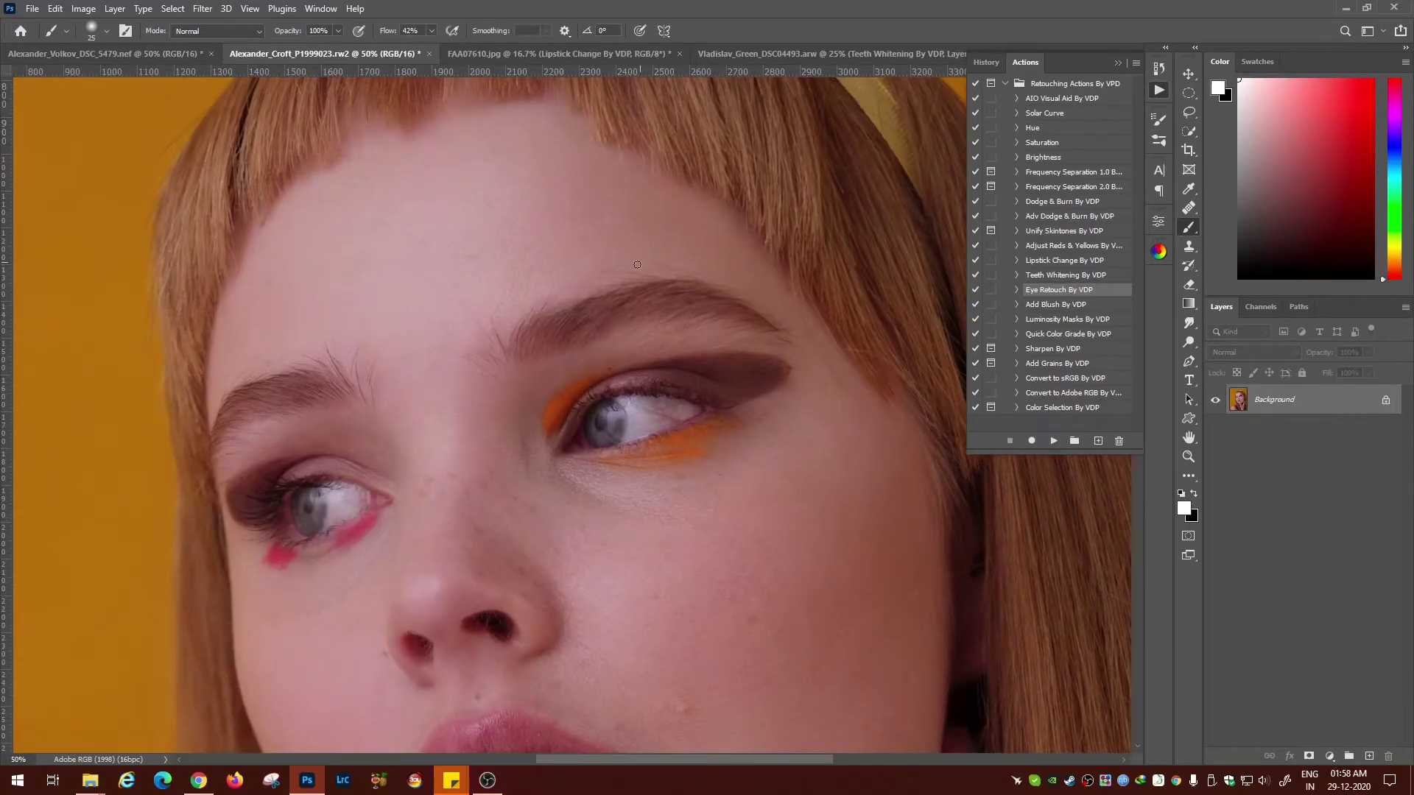
pyautogui.hotkey('ctrl', '+')
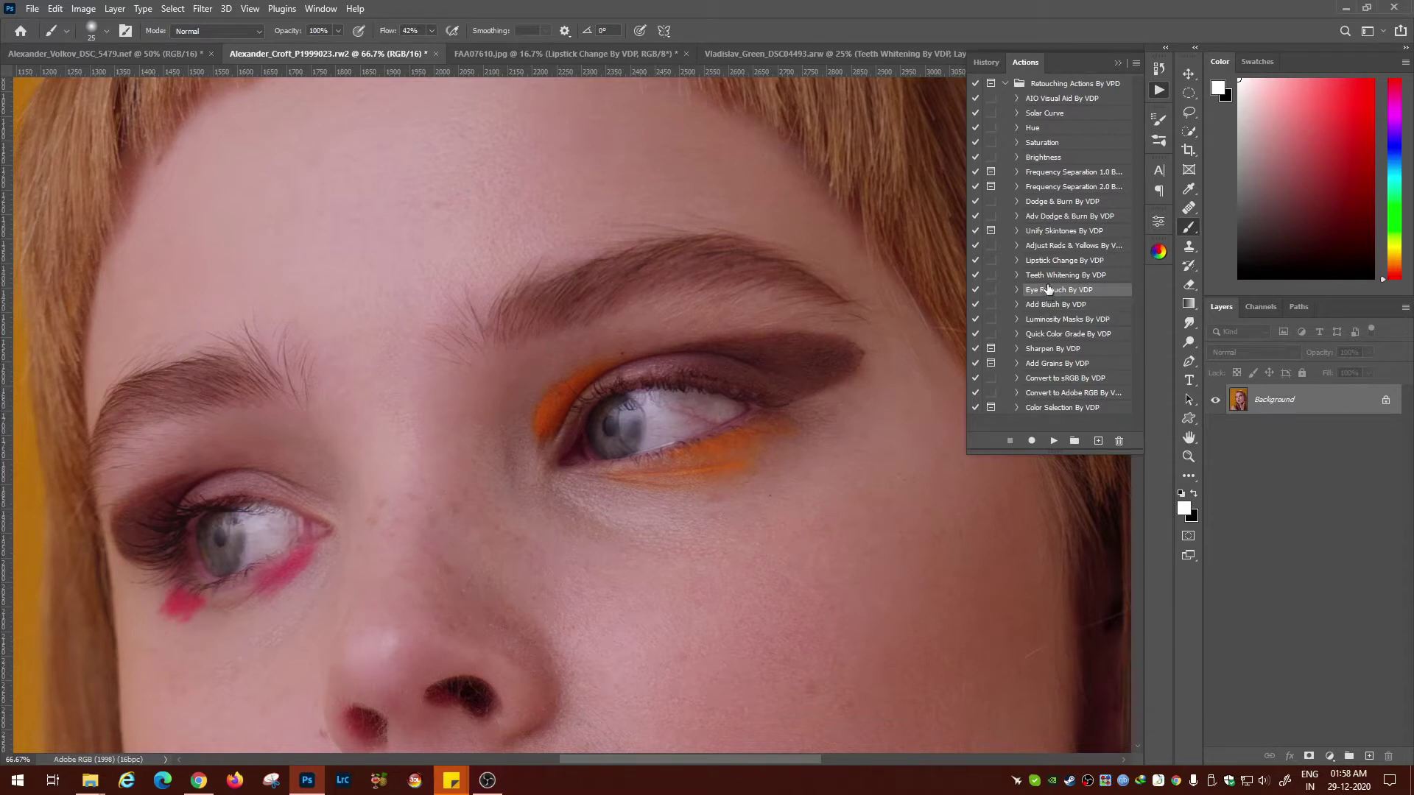
pyautogui.click(1053, 442)
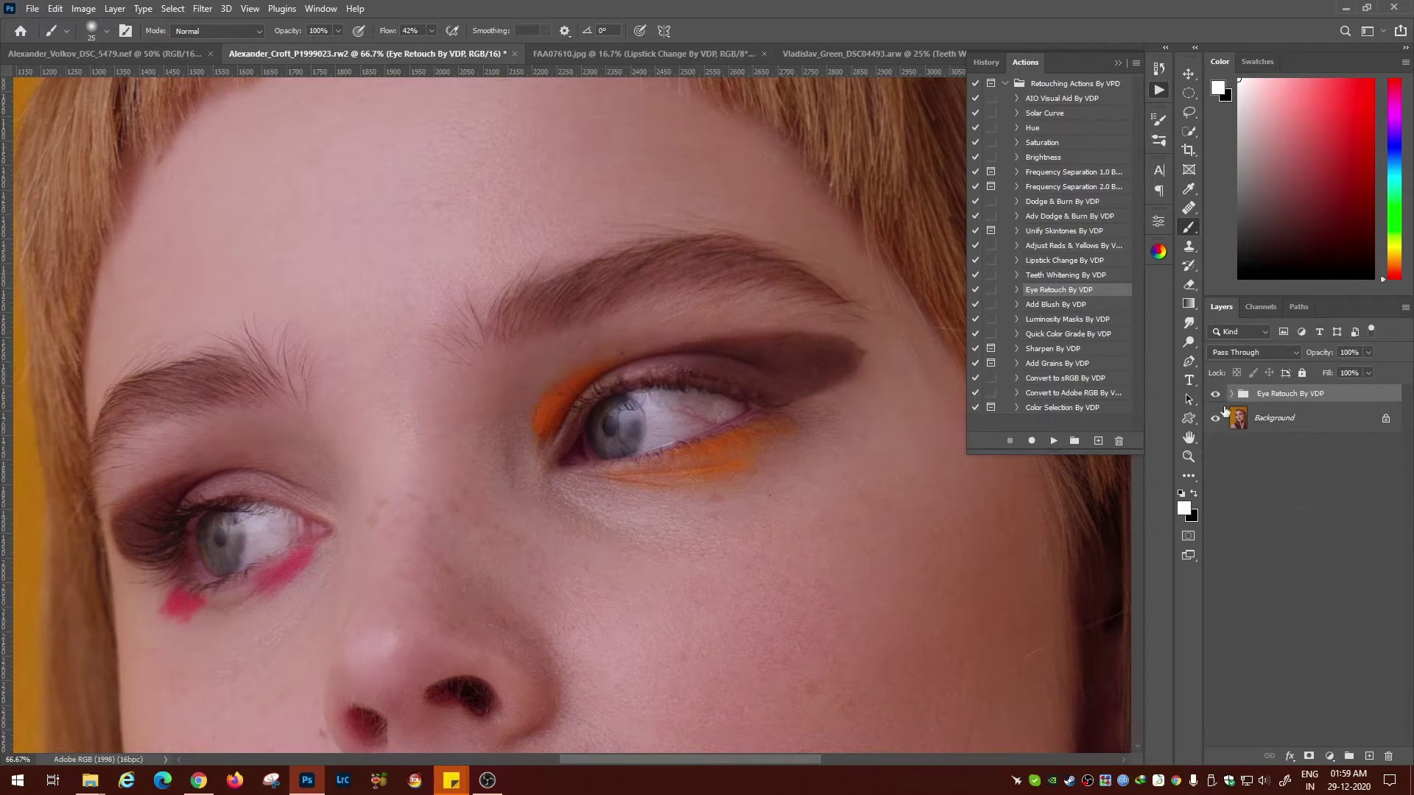
# Step: Expand the Eye Retouch group, target the Clean Eye Whites mask, and set the brush to size 10 with 3% flow
pyautogui.click(1231, 394)
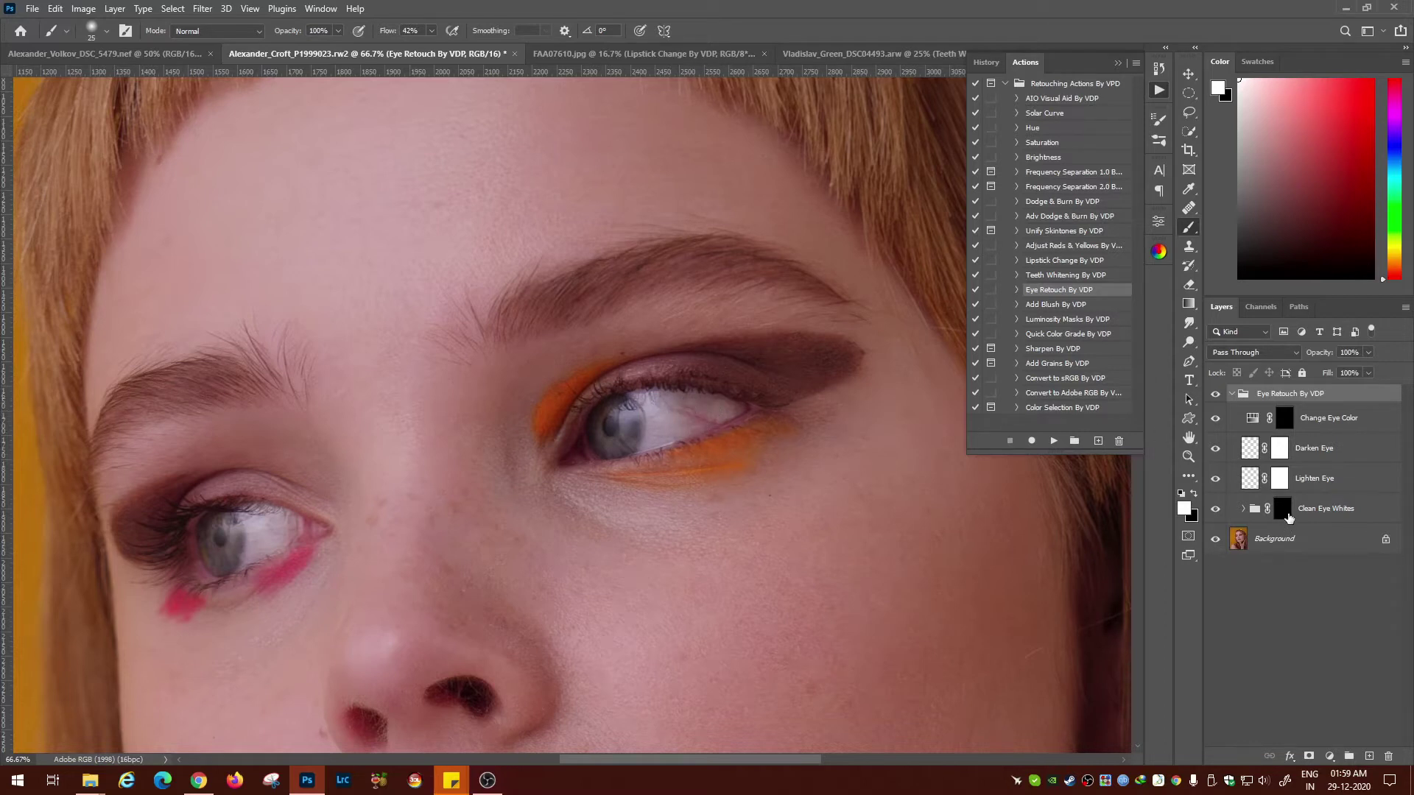
pyautogui.click(1285, 516)
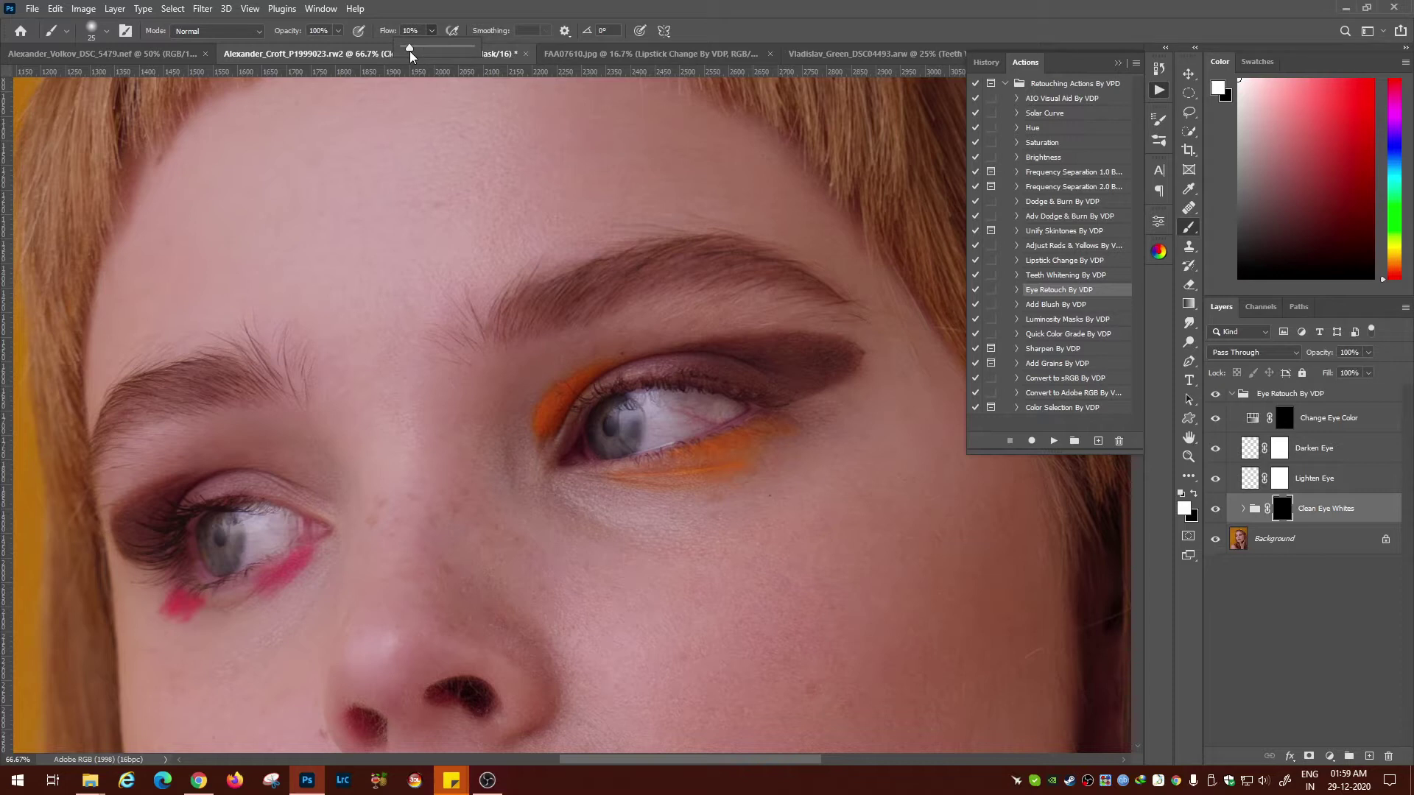
pyautogui.moveTo(413, 50); pyautogui.dragTo(414, 51)
pyautogui.press('[')
pyautogui.press('ctrl')
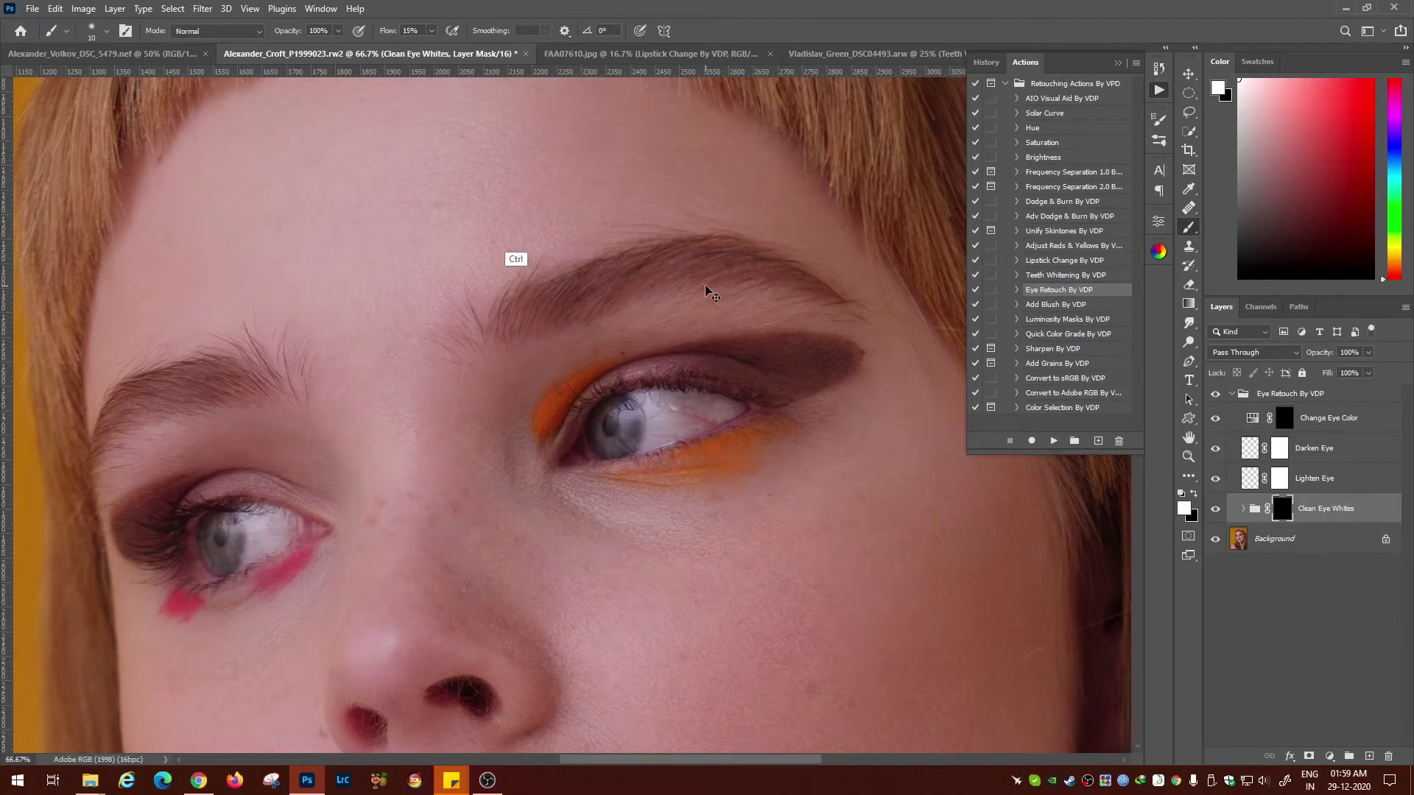
pyautogui.click(430, 31)
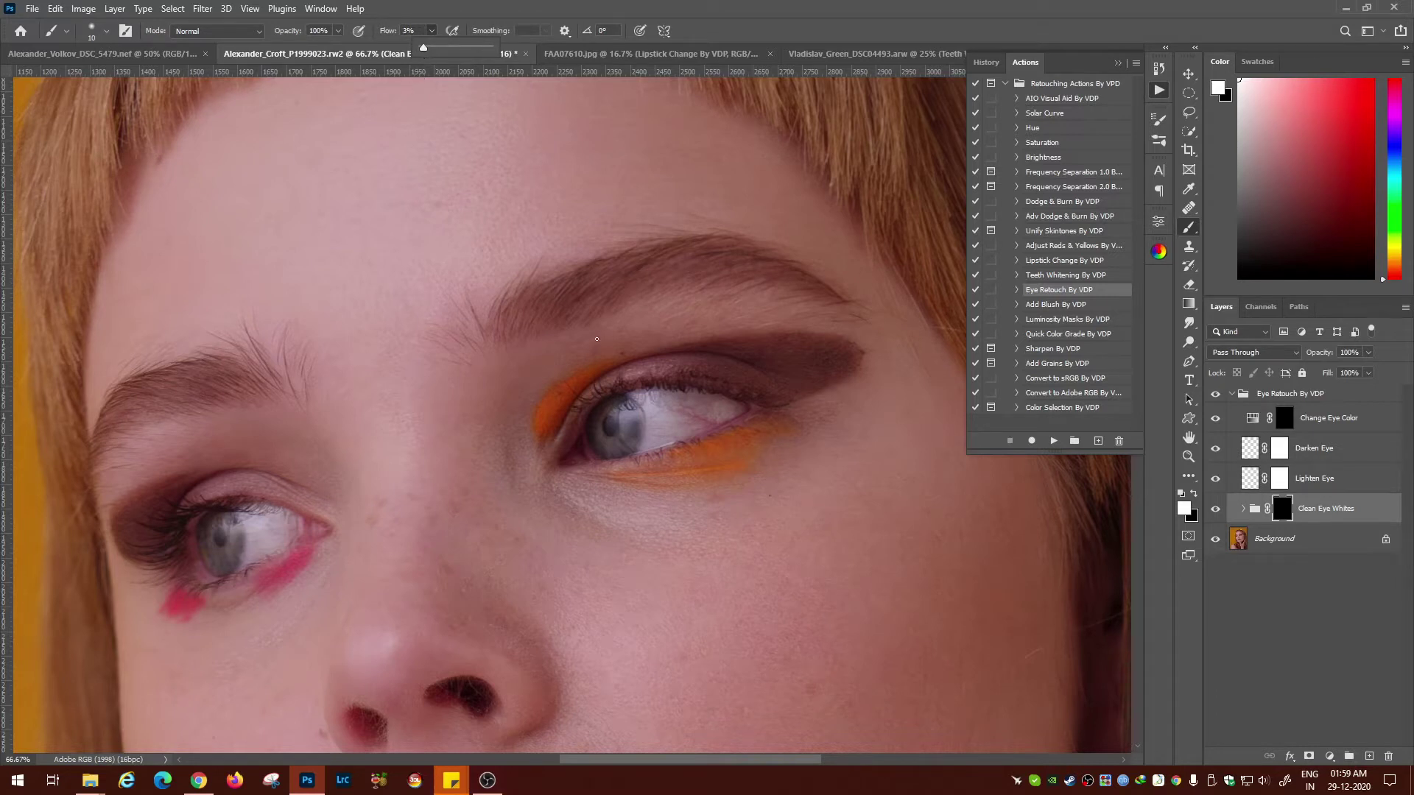
# Step: Paint over the white of the eye with orange makeup on the Clean Eye Whites mask, enlarging the brush for broader coverage
pyautogui.click(655, 403)
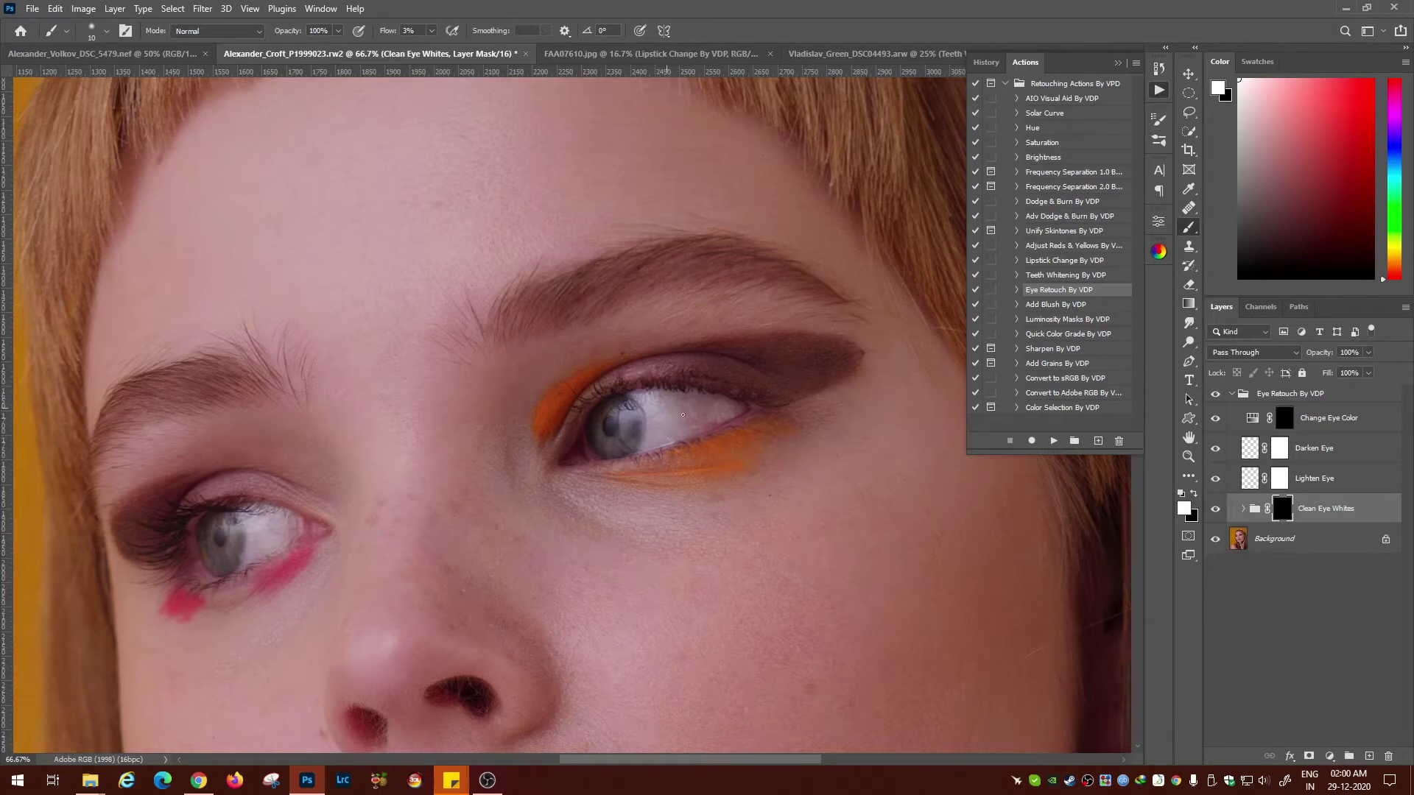
pyautogui.press(']')
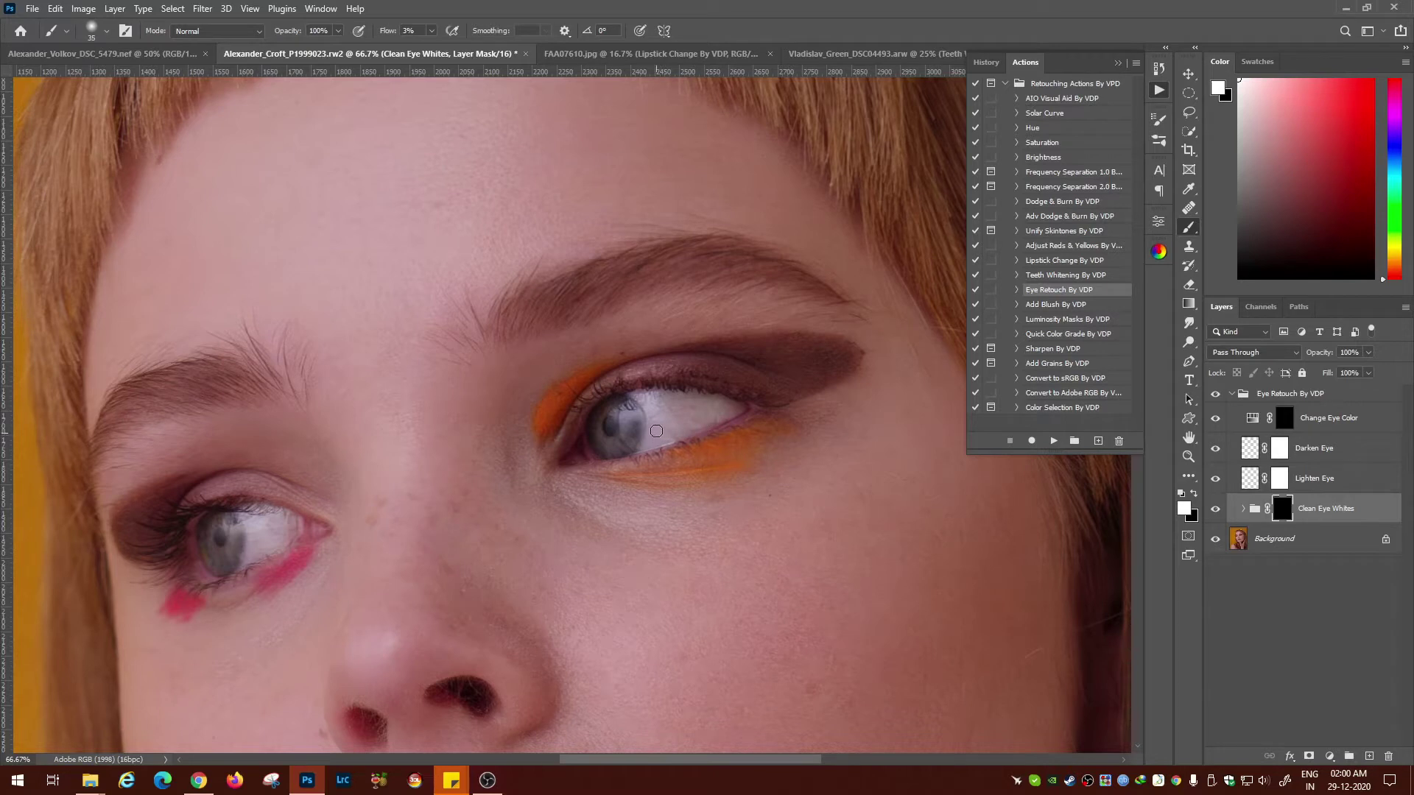
pyautogui.press(']')
pyautogui.moveTo(655, 404)
pyautogui.mouseDown()
pyautogui.moveTo(687, 430)
pyautogui.moveTo(675, 432)
pyautogui.moveTo(687, 420)
pyautogui.mouseUp()
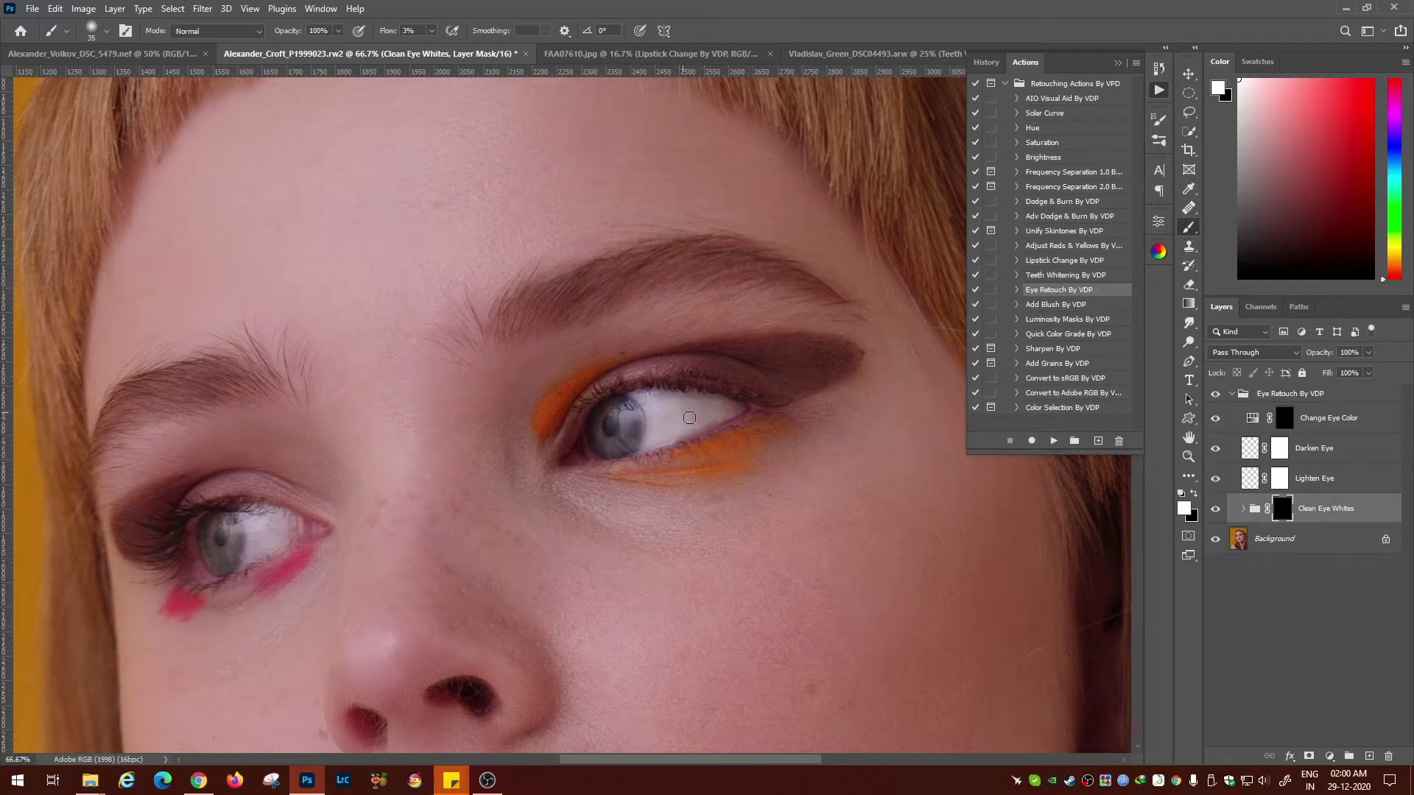
# Step: Paint over the white of the eye with pink makeup on the Clean Eye Whites mask using a size 20 brush
pyautogui.press('[')
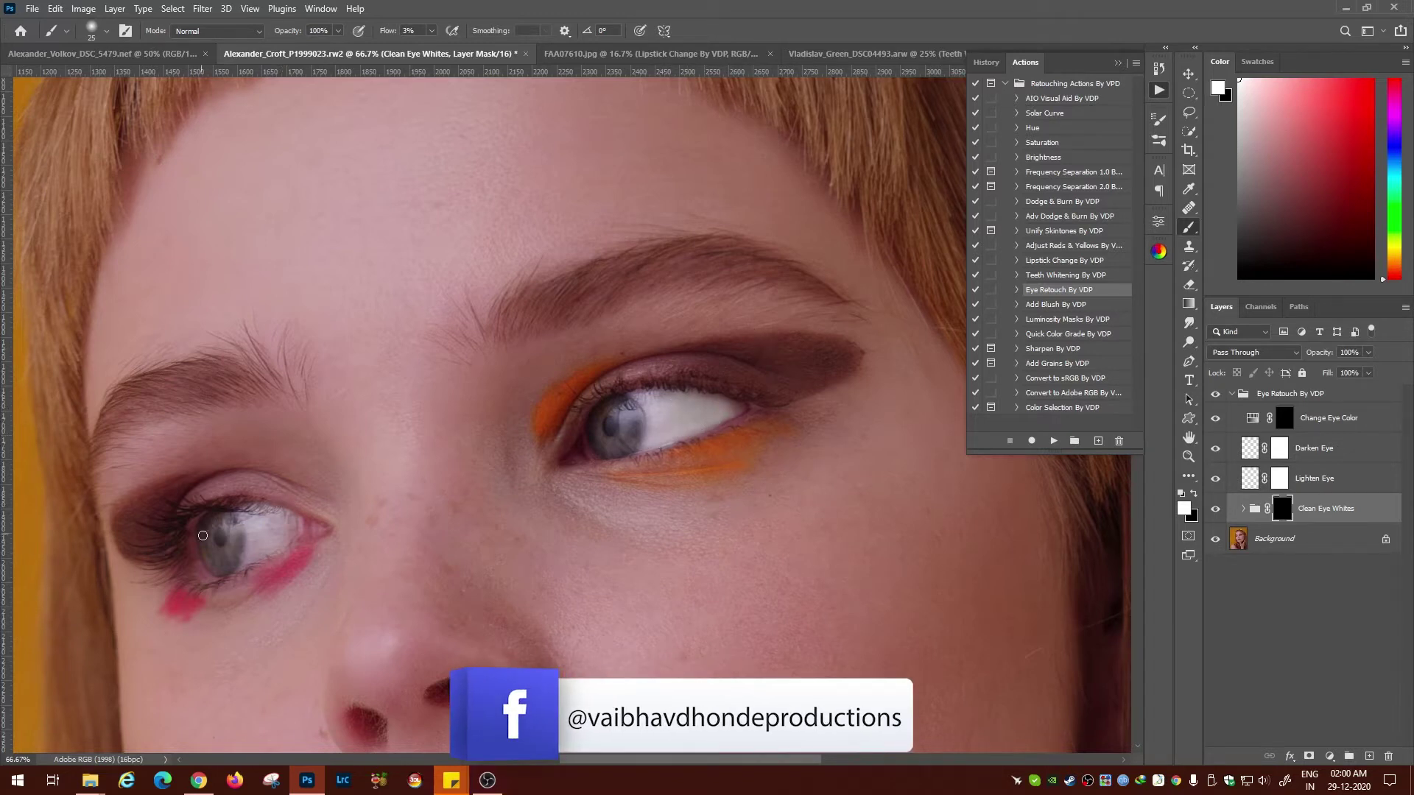
pyautogui.press('[')
pyautogui.press(']')
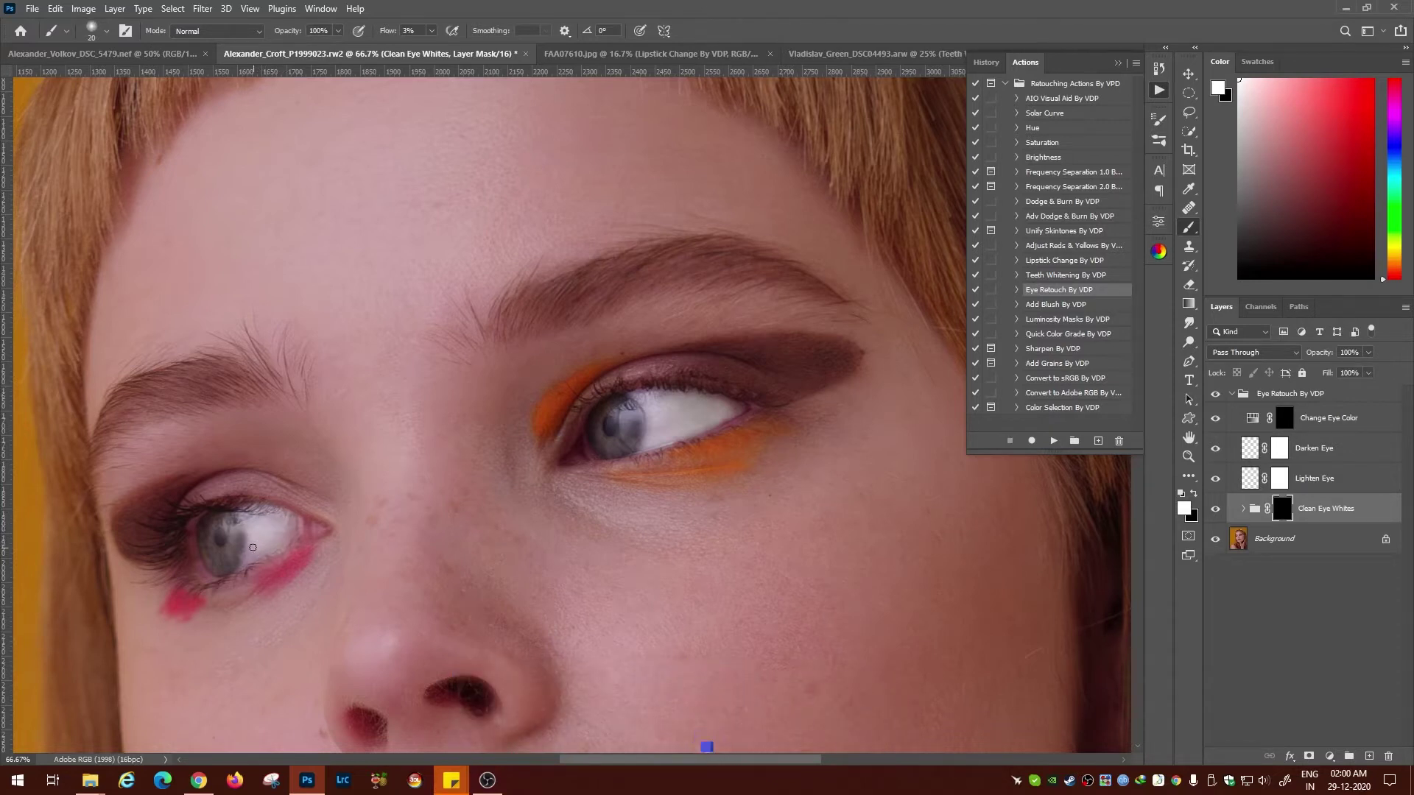
pyautogui.moveTo(260, 548)
pyautogui.mouseDown()
pyautogui.moveTo(282, 538)
pyautogui.moveTo(265, 556)
pyautogui.mouseUp()
pyautogui.keyDown('space'); pyautogui.moveTo(793, 417); pyautogui.dragTo(887, 410); pyautogui.keyUp('space')
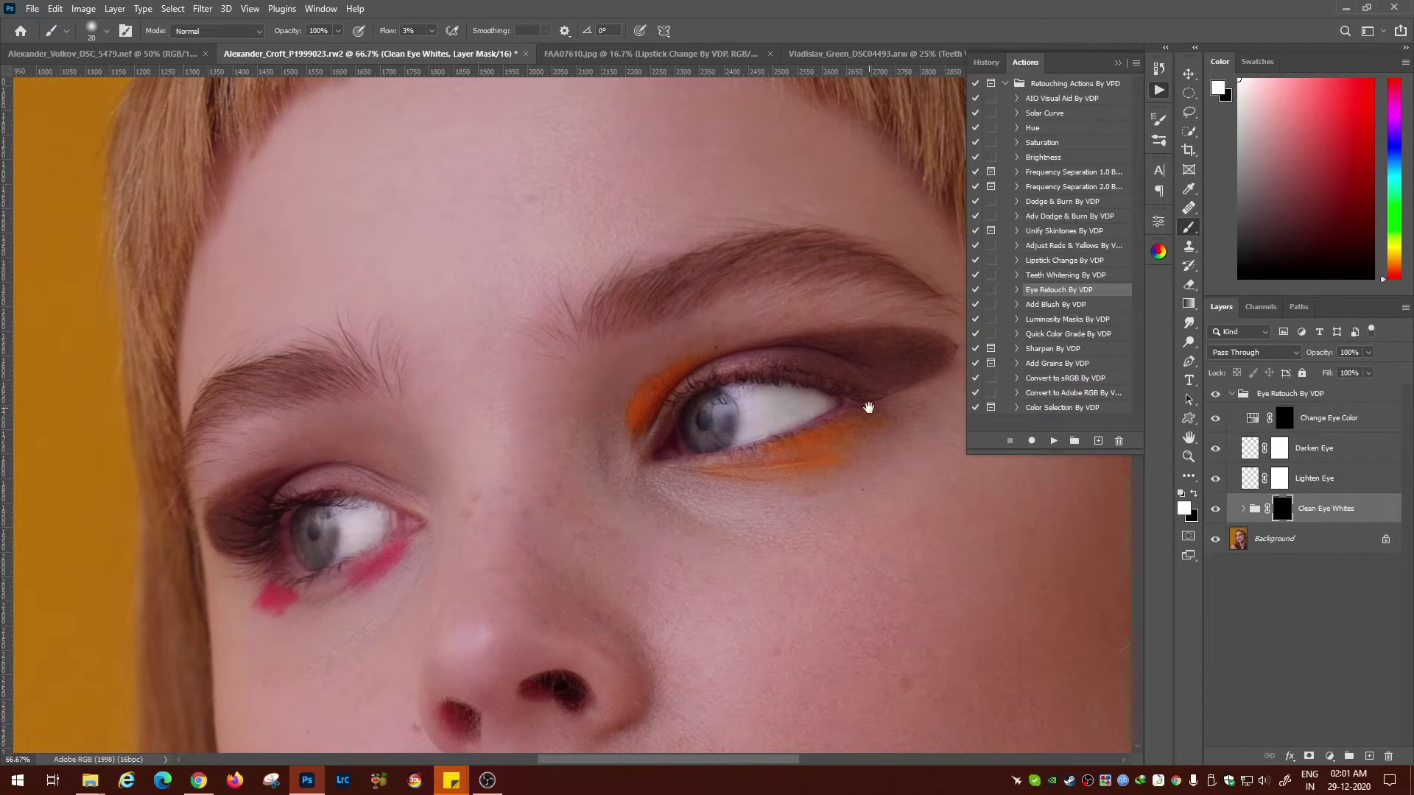
pyautogui.moveTo(857, 311); pyautogui.dragTo(810, 310)
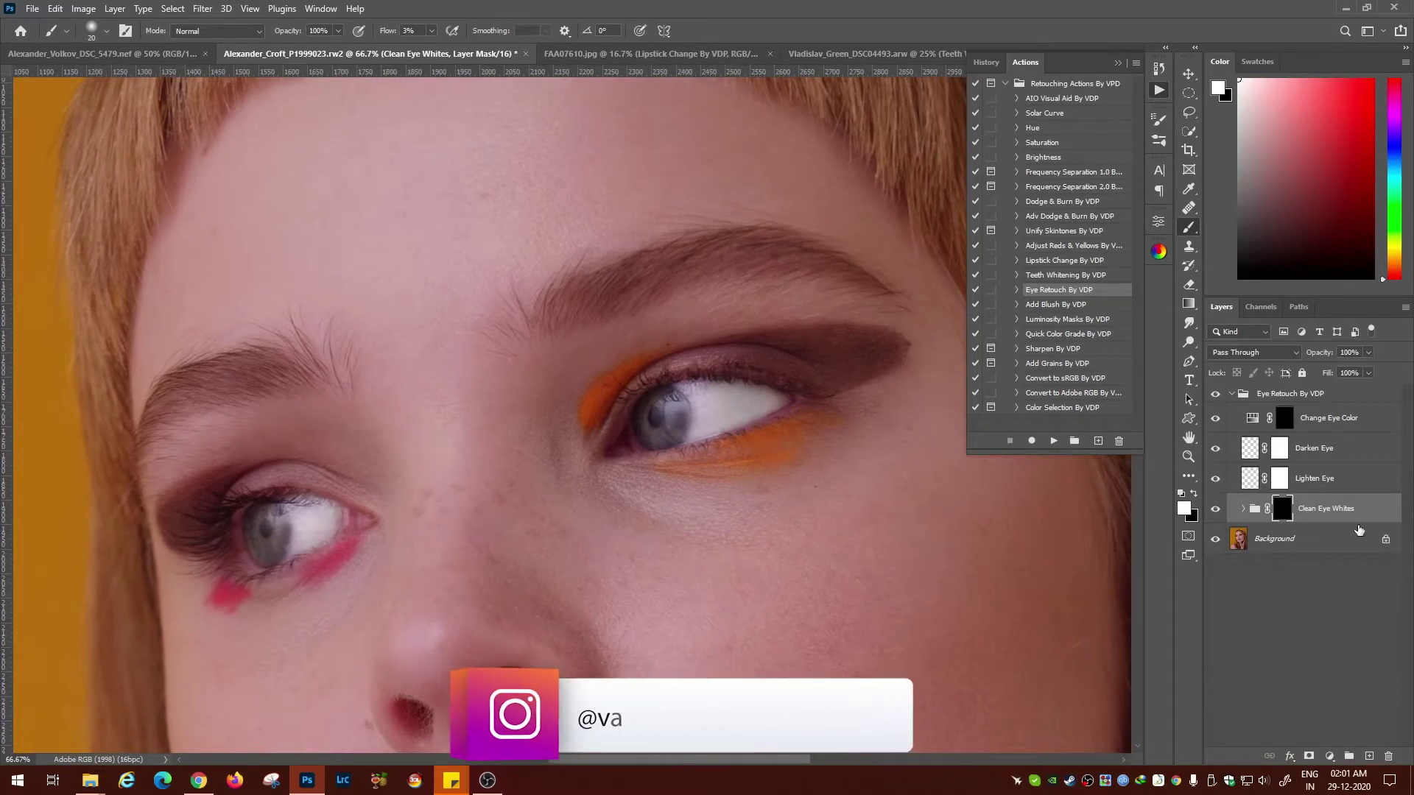
# Step: Set the Clean Eye Whites group's opacity to 76%
pyautogui.click(1349, 508)
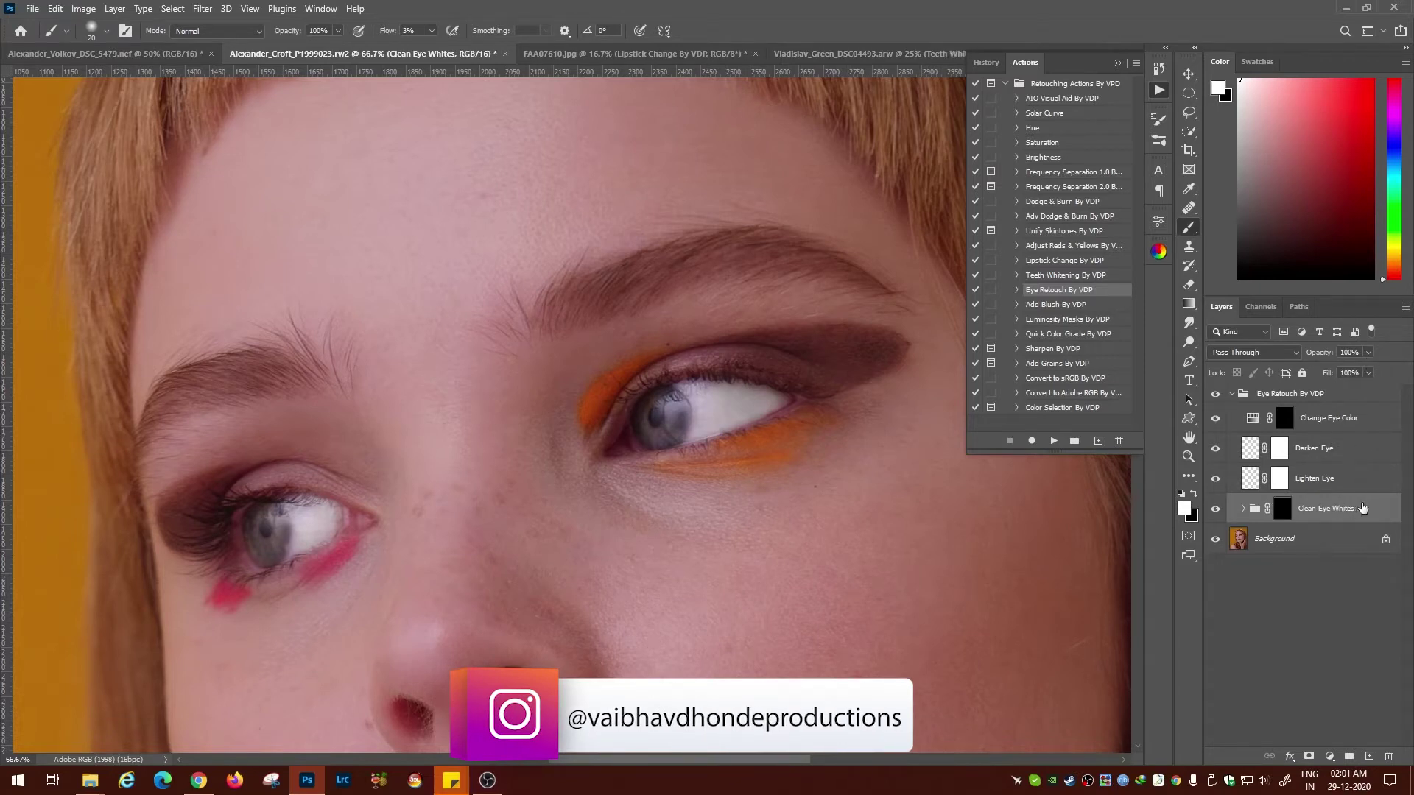
pyautogui.click(1369, 352)
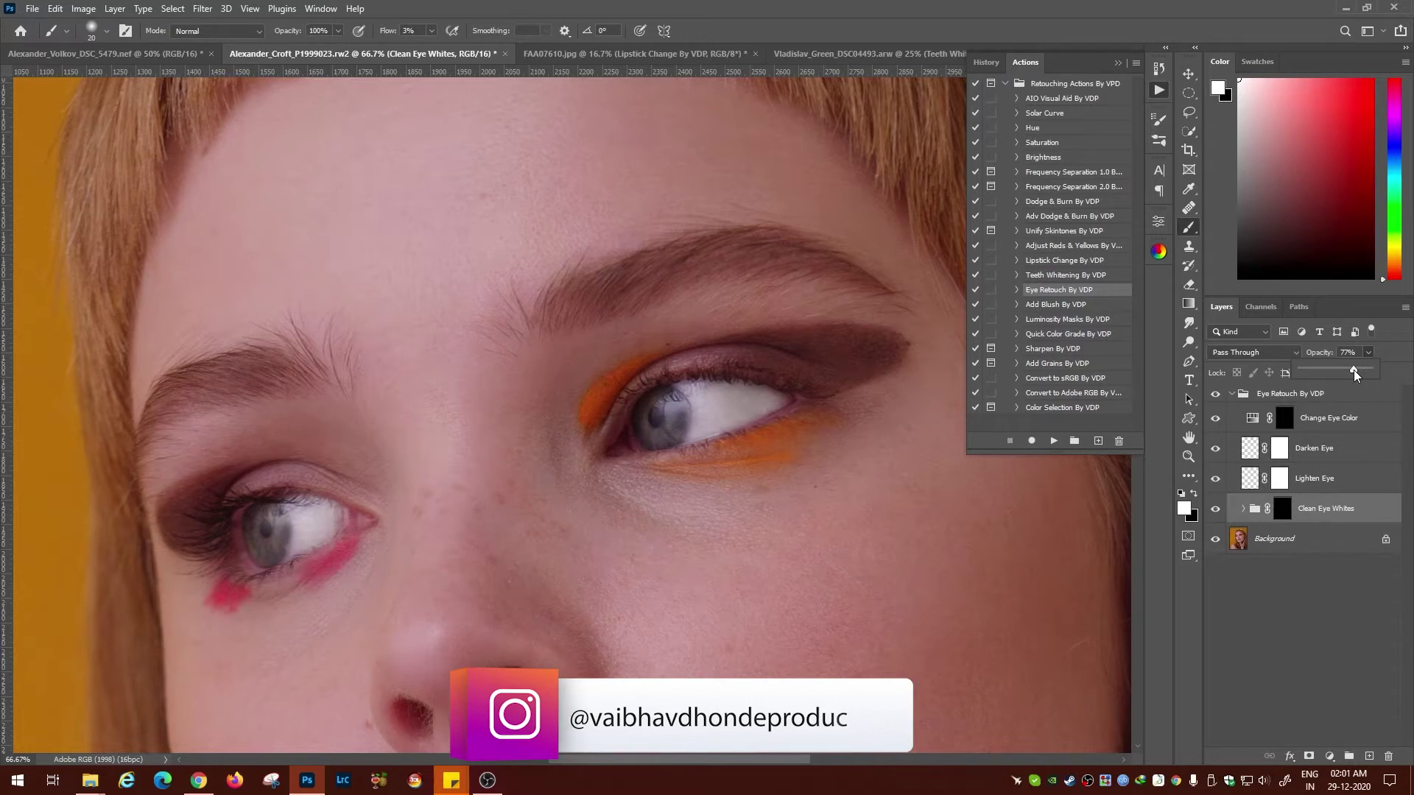
pyautogui.moveTo(1354, 370); pyautogui.dragTo(1352, 371)
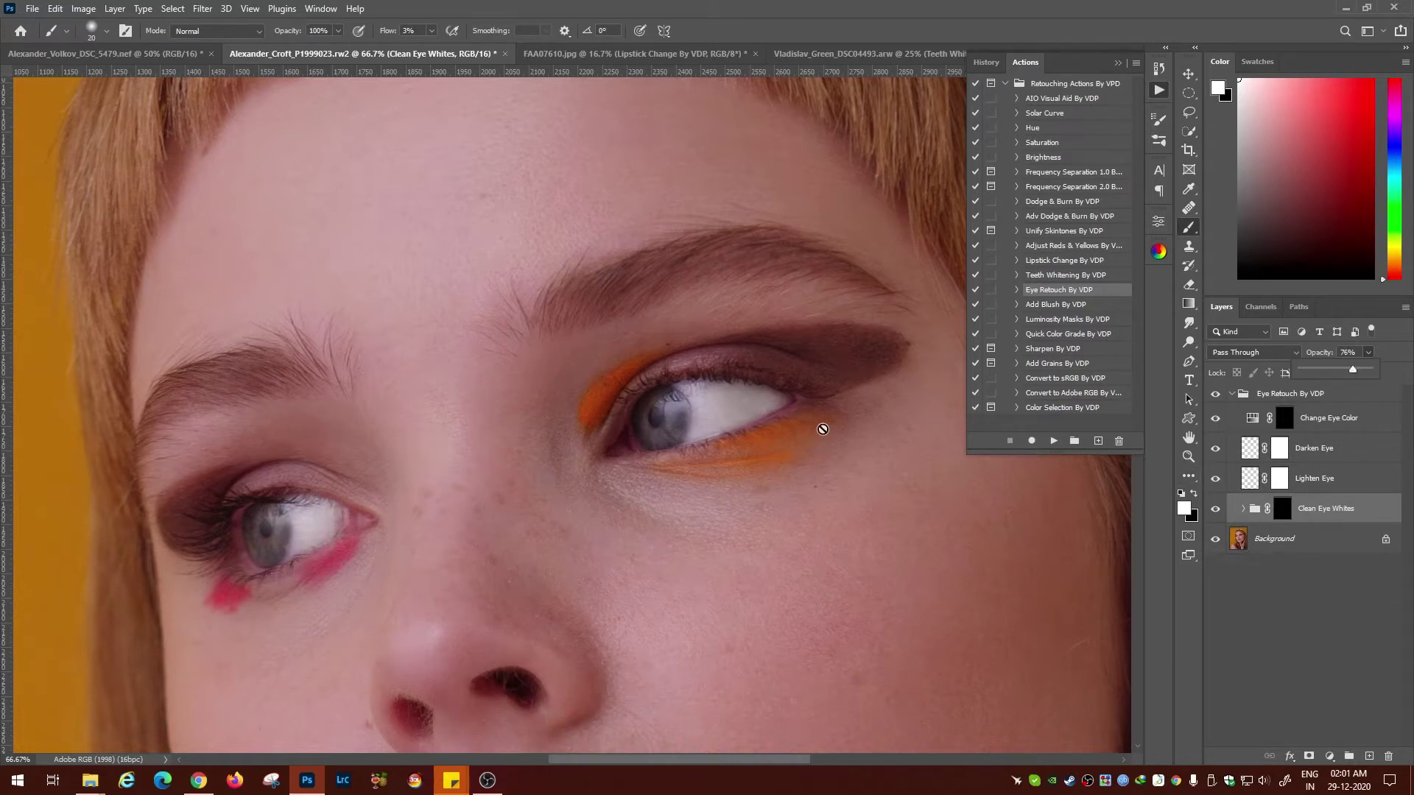
# Step: Toggle the Eye Retouch By VDP group's visibility to compare the eyes before and after whitening
pyautogui.hotkey('ctrl', '-')
pyautogui.hotkey('ctrl', '-')
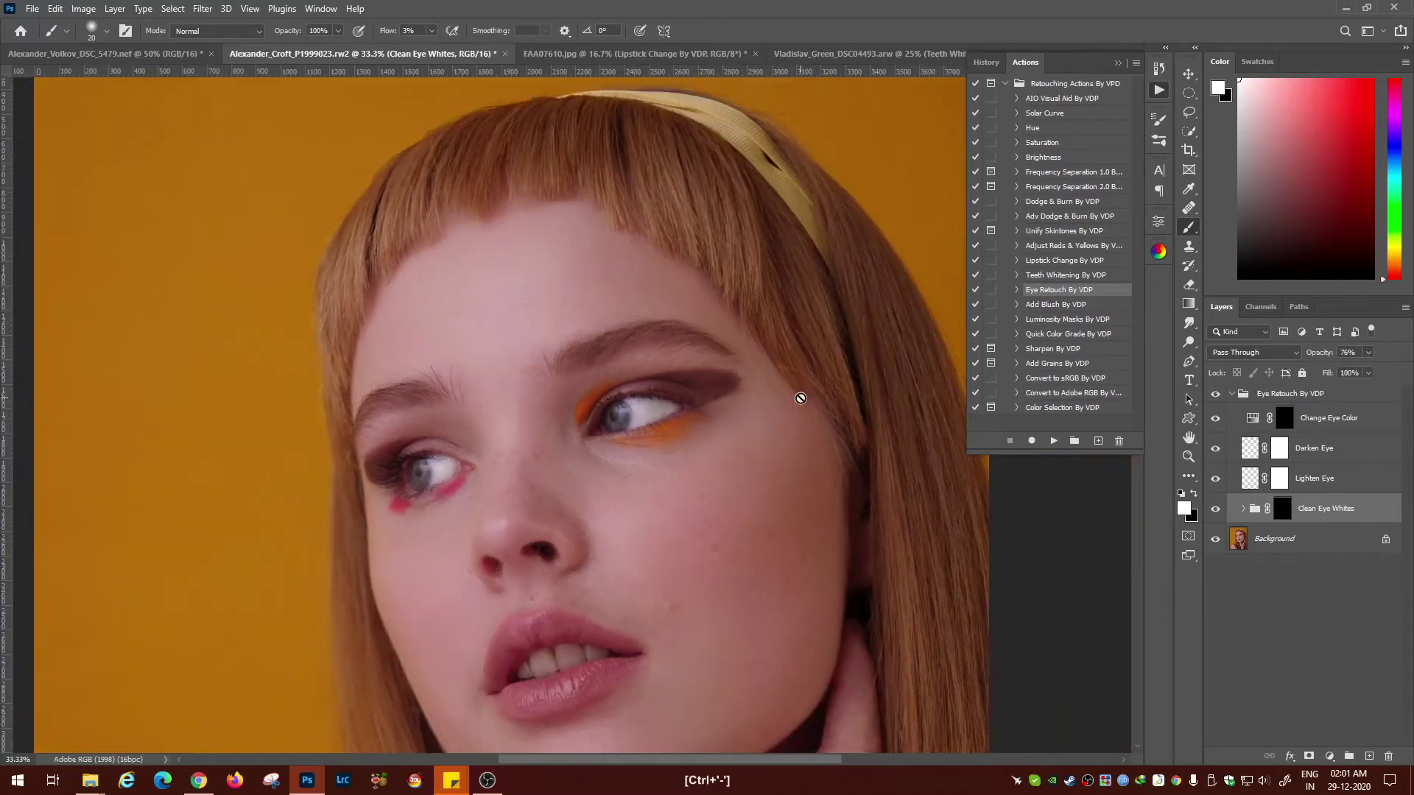
pyautogui.hotkey('ctrl', '+')
pyautogui.hotkey('ctrl', '-')
pyautogui.click(1216, 395)
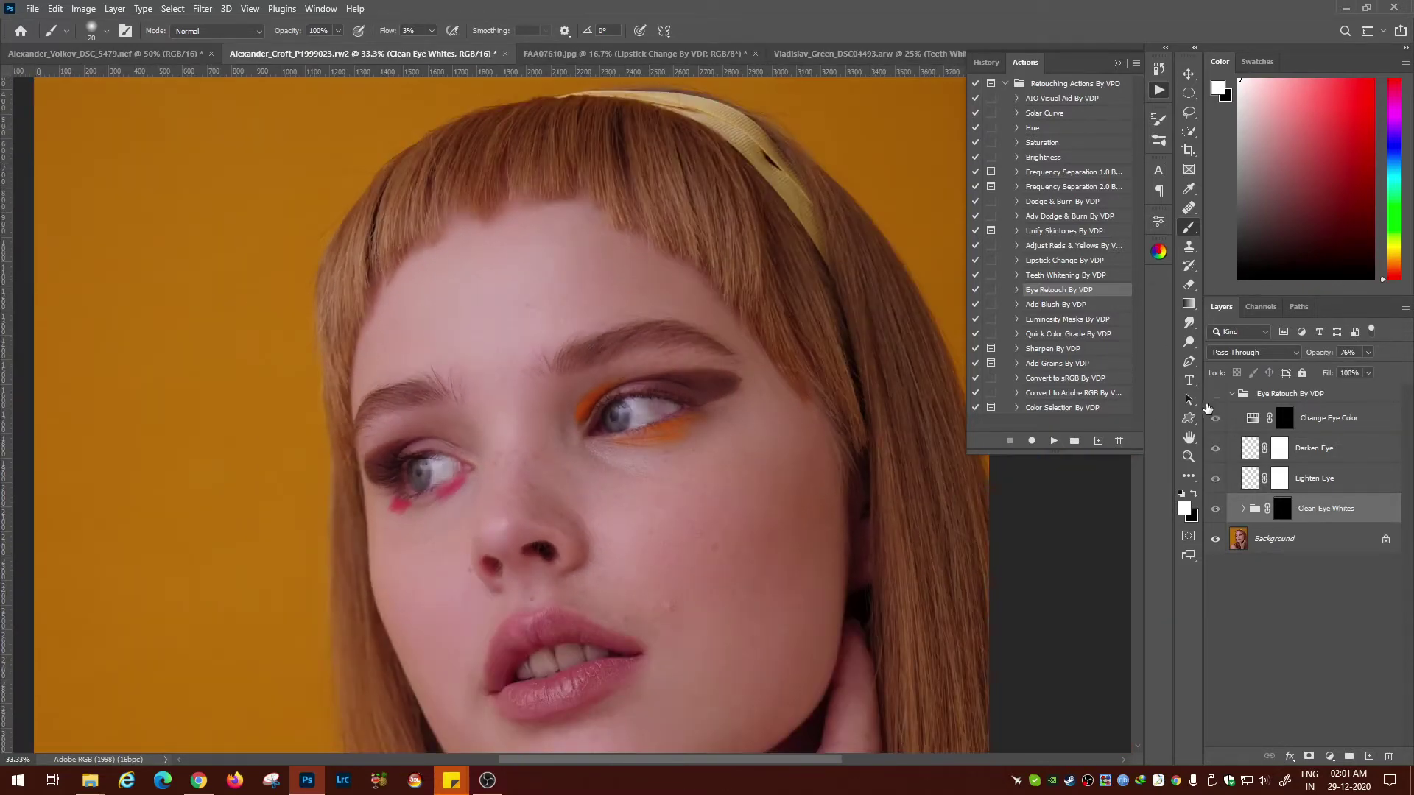
pyautogui.click(1215, 394)
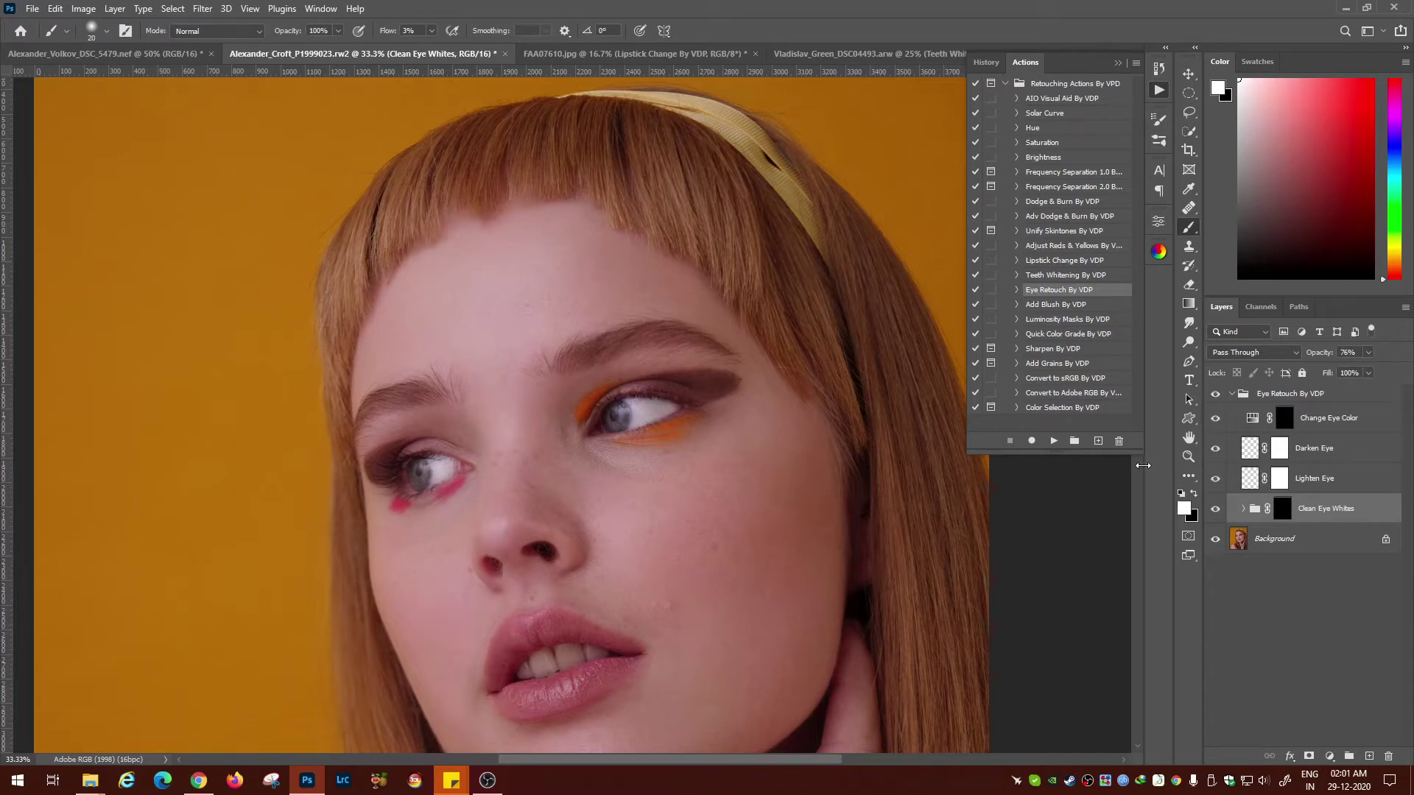
pyautogui.click(1215, 398)
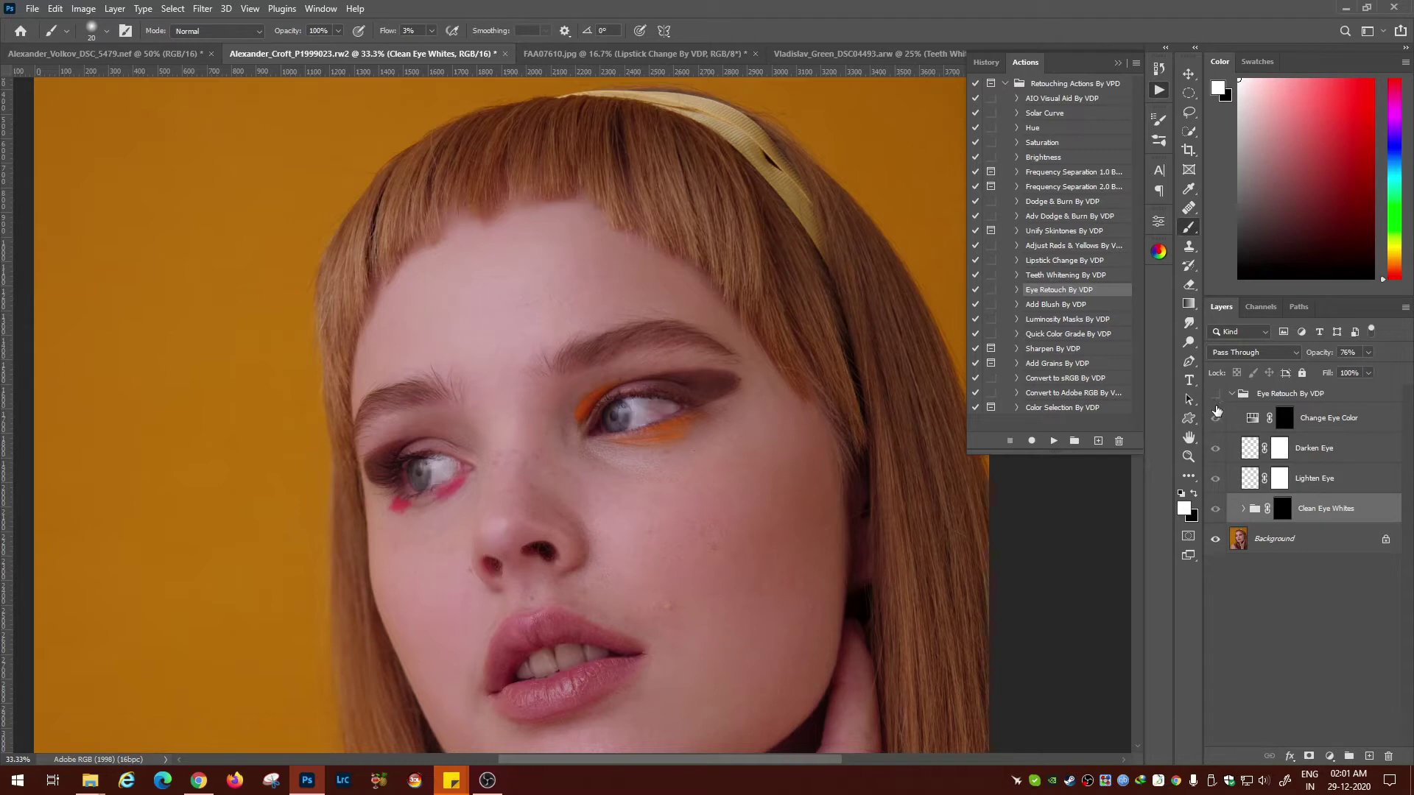
pyautogui.click(1216, 394)
# Step: Examine the Lighten Eye and Darken Eye layers, their blend modes and the Lighten Eye mask
pyautogui.hotkey('ctrl', '+')
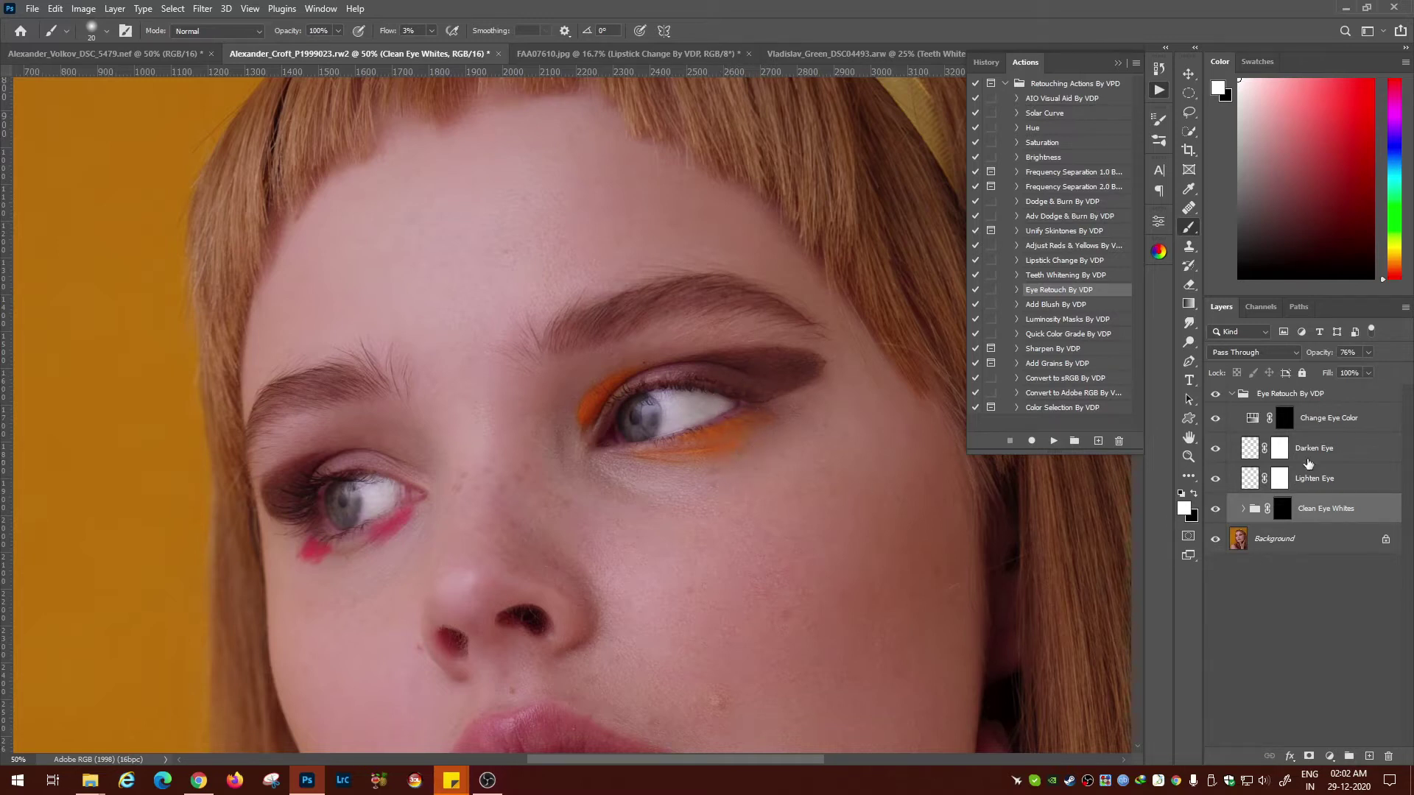
pyautogui.click(1314, 480)
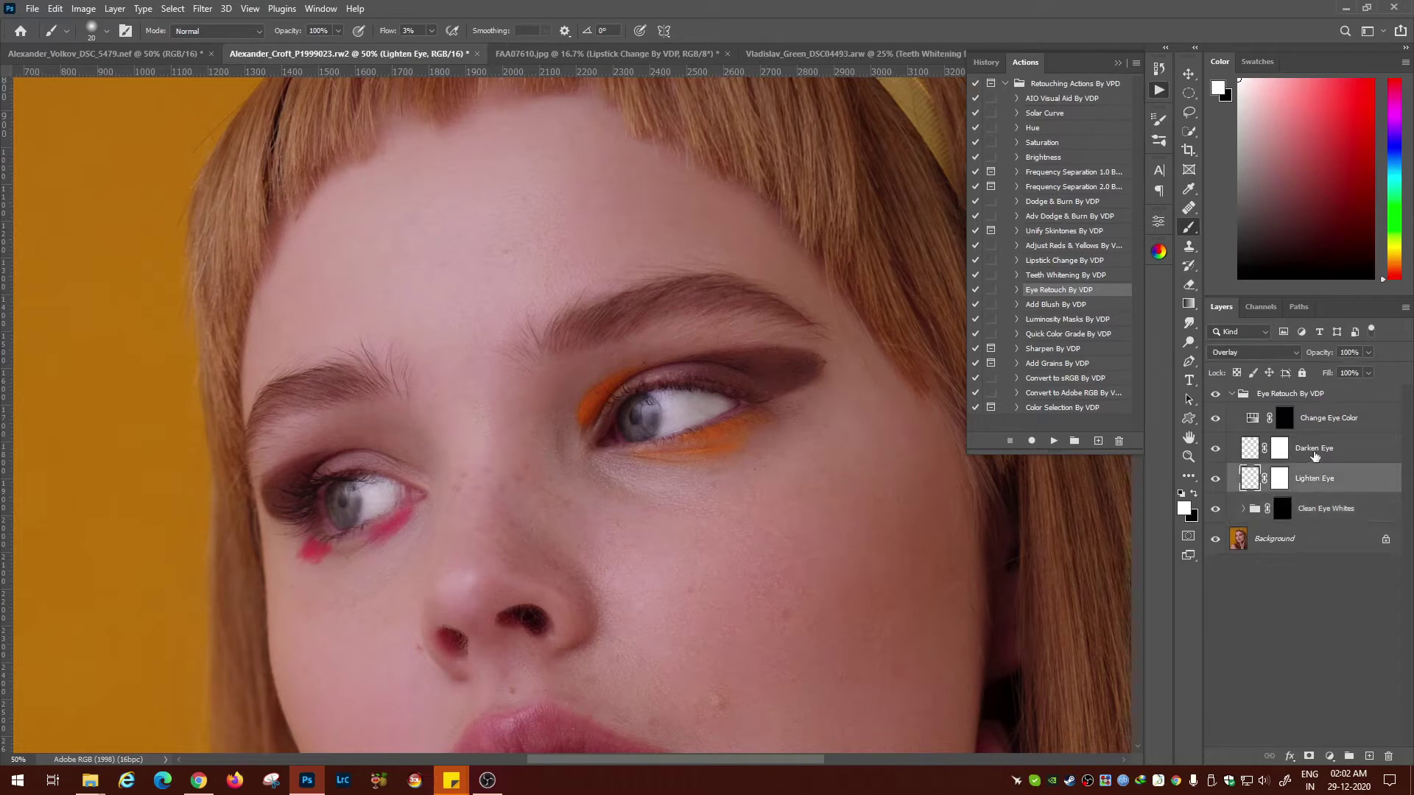
pyautogui.click(1315, 455)
pyautogui.click(1315, 482)
pyautogui.click(1316, 452)
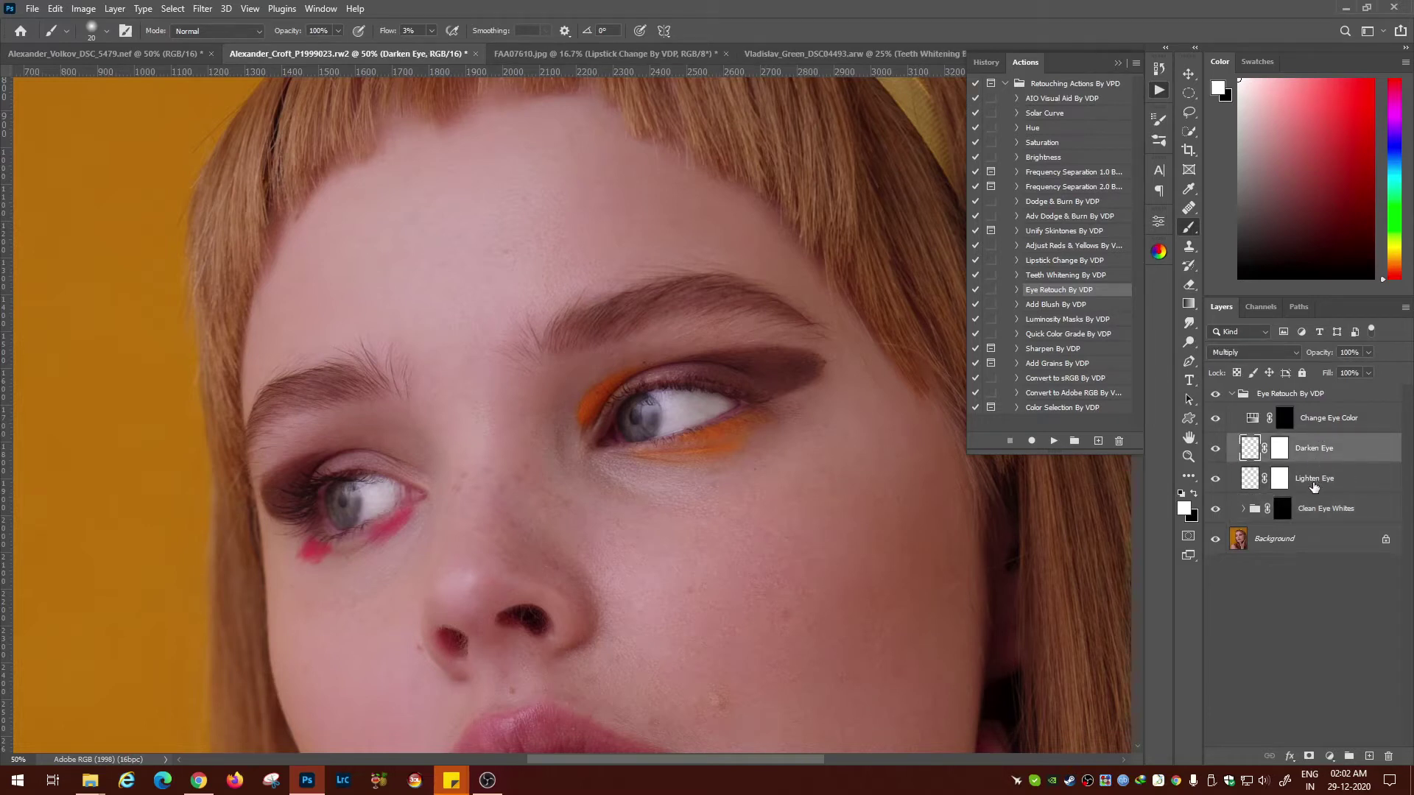
pyautogui.click(1315, 484)
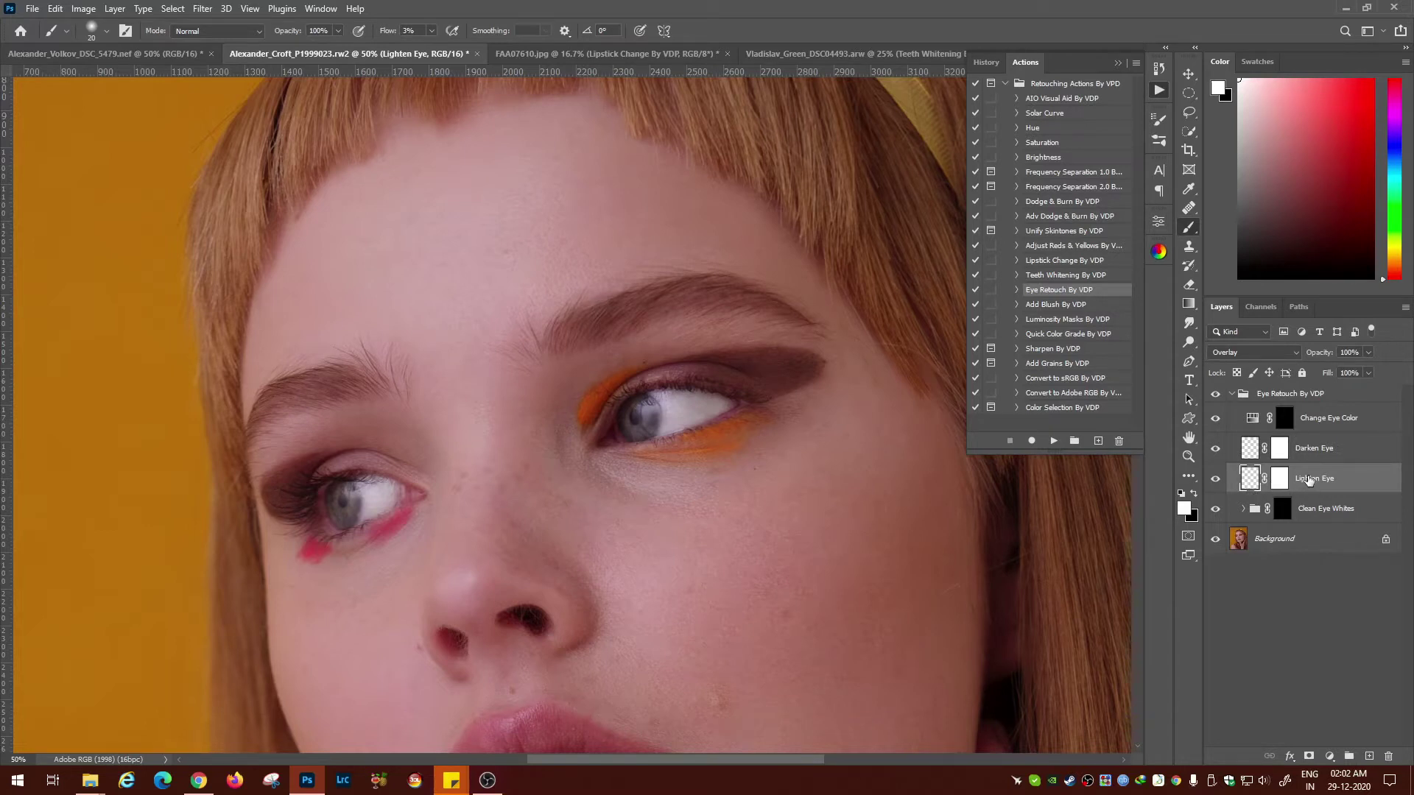
pyautogui.click(1280, 480)
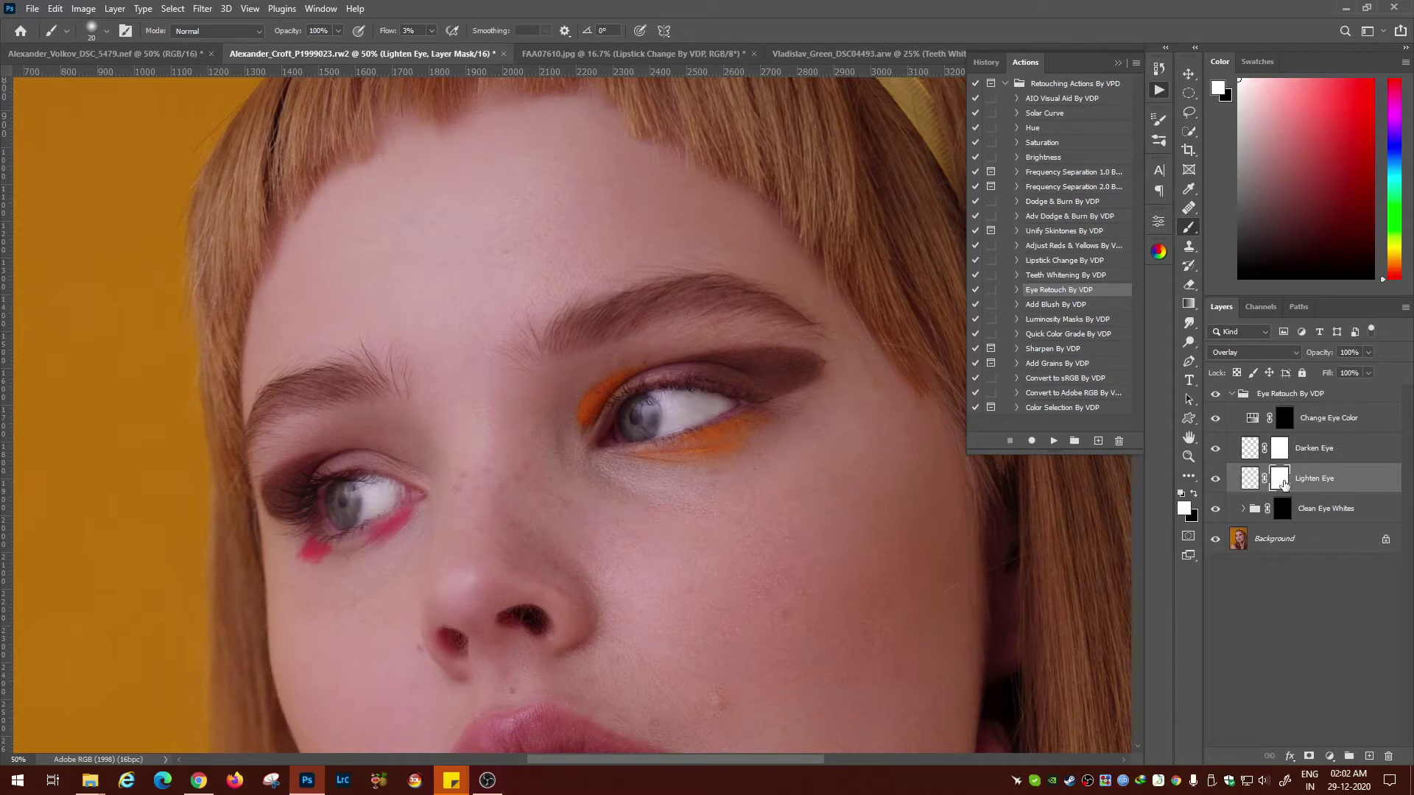
# Step: Paint white over the irises of both eyes on the Lighten Eye layer itself, not its mask, enlarging the brush
pyautogui.click(1250, 480)
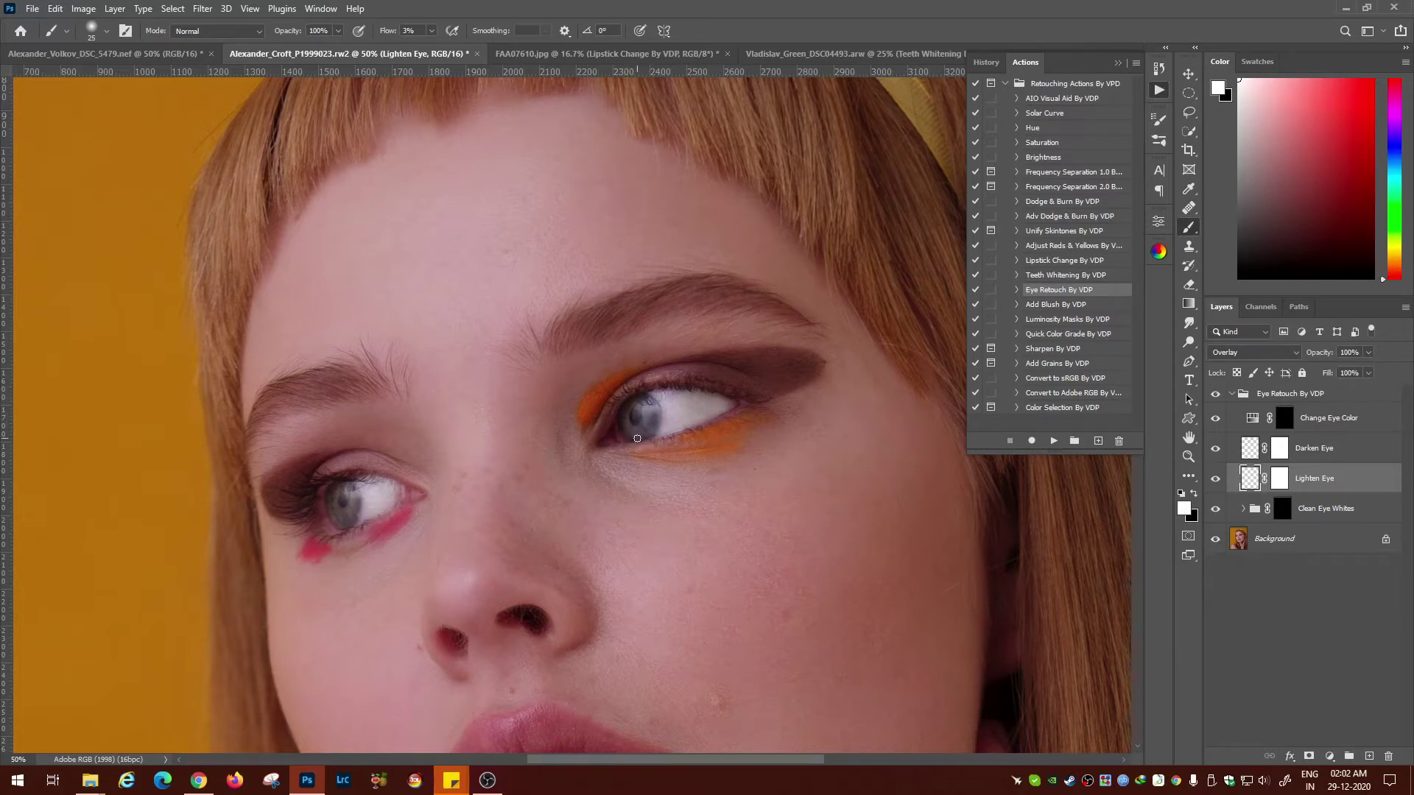
pyautogui.doubleClick(1250, 480)
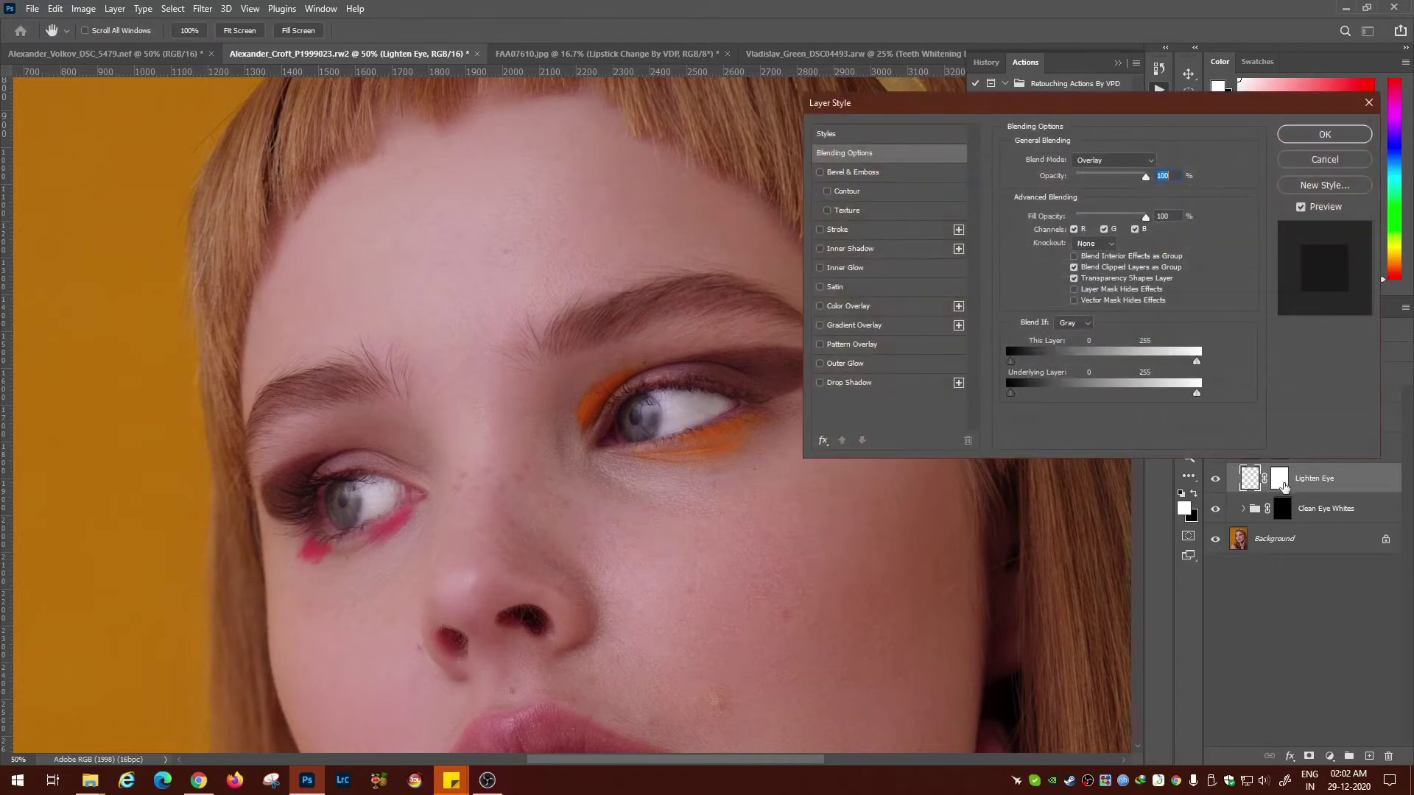
pyautogui.click(1322, 163)
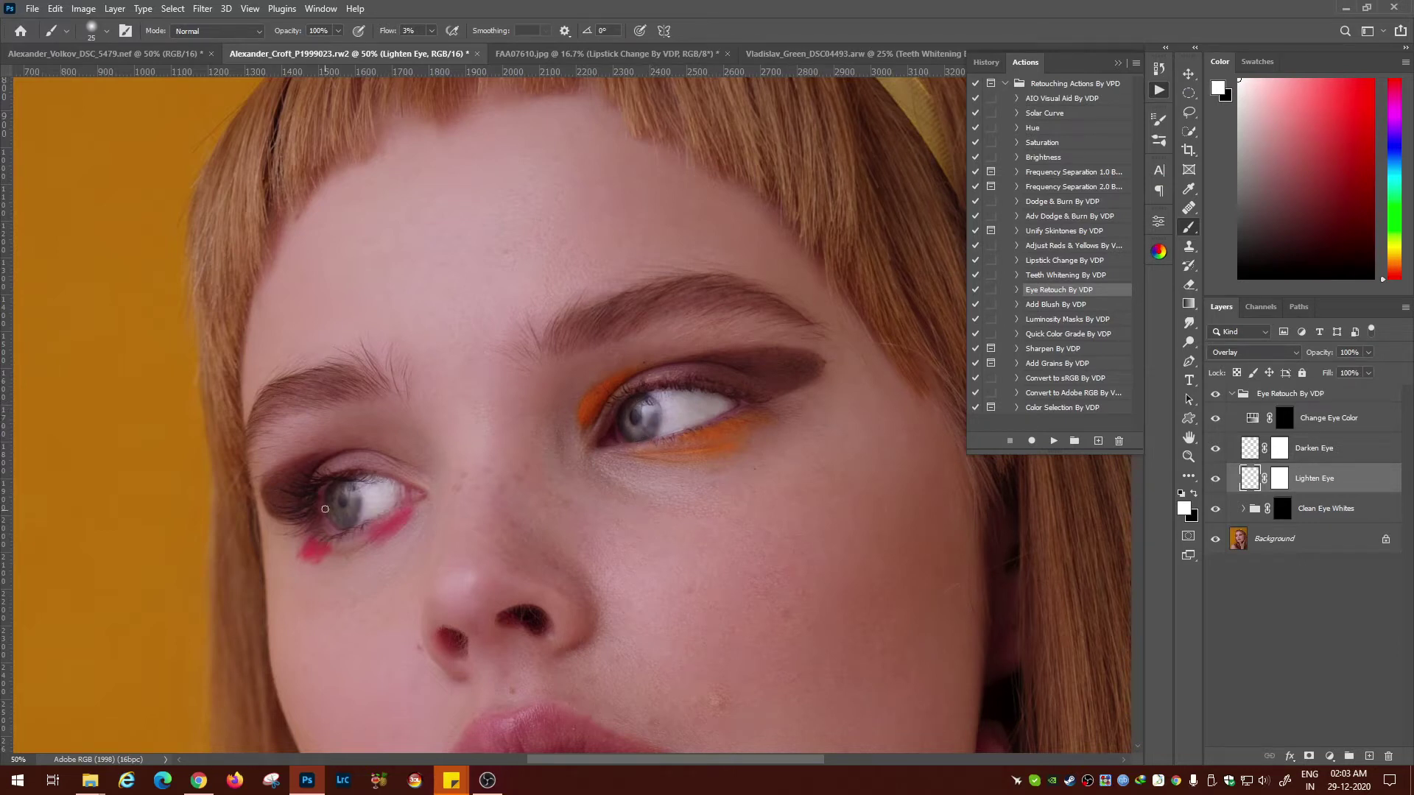
pyautogui.moveTo(351, 521); pyautogui.dragTo(341, 498)
pyautogui.moveTo(668, 408); pyautogui.dragTo(665, 405)
pyautogui.press(']')
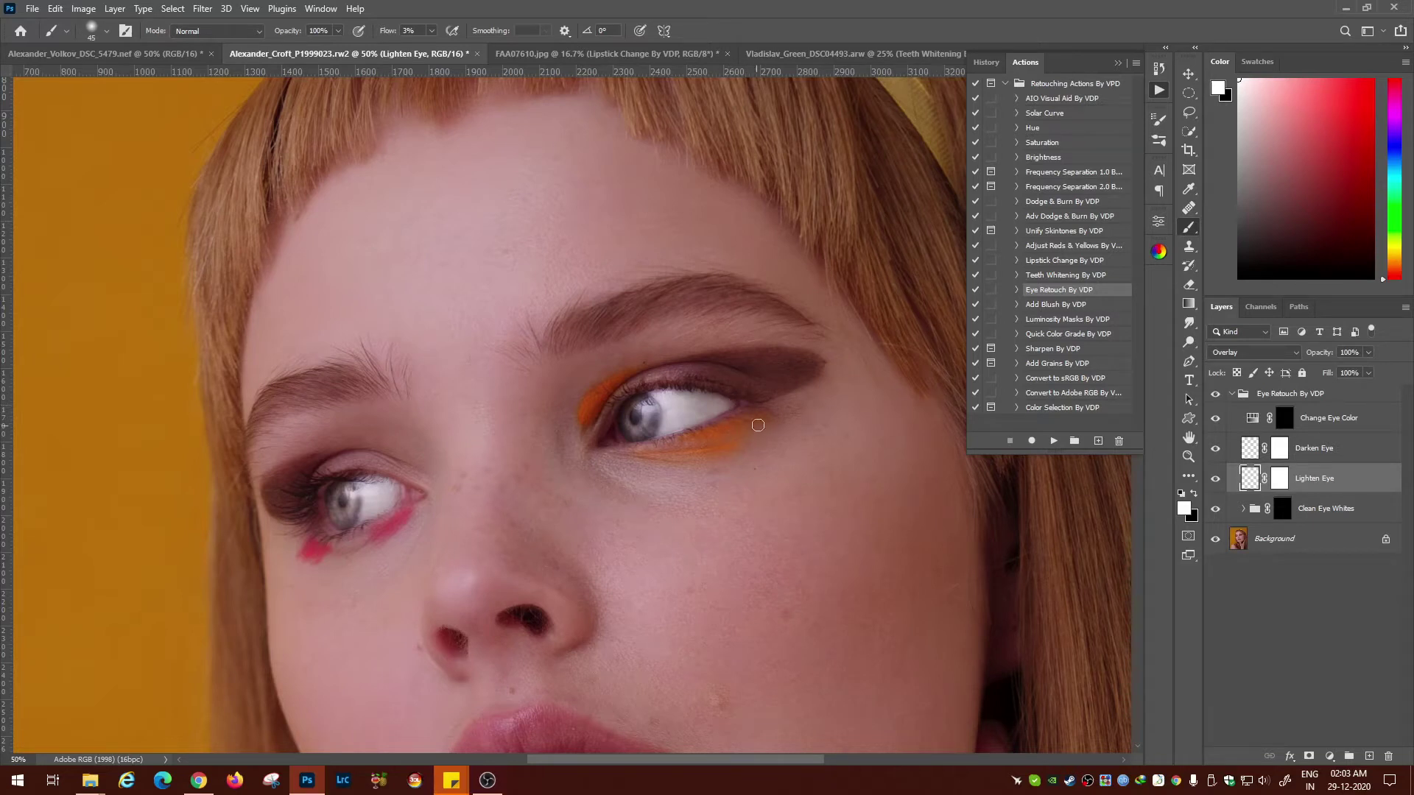
# Step: Paint black over the outer white of the eye with orange makeup on the Darken Eye layer, using a size 50 brush at 2% flow
pyautogui.click(1252, 452)
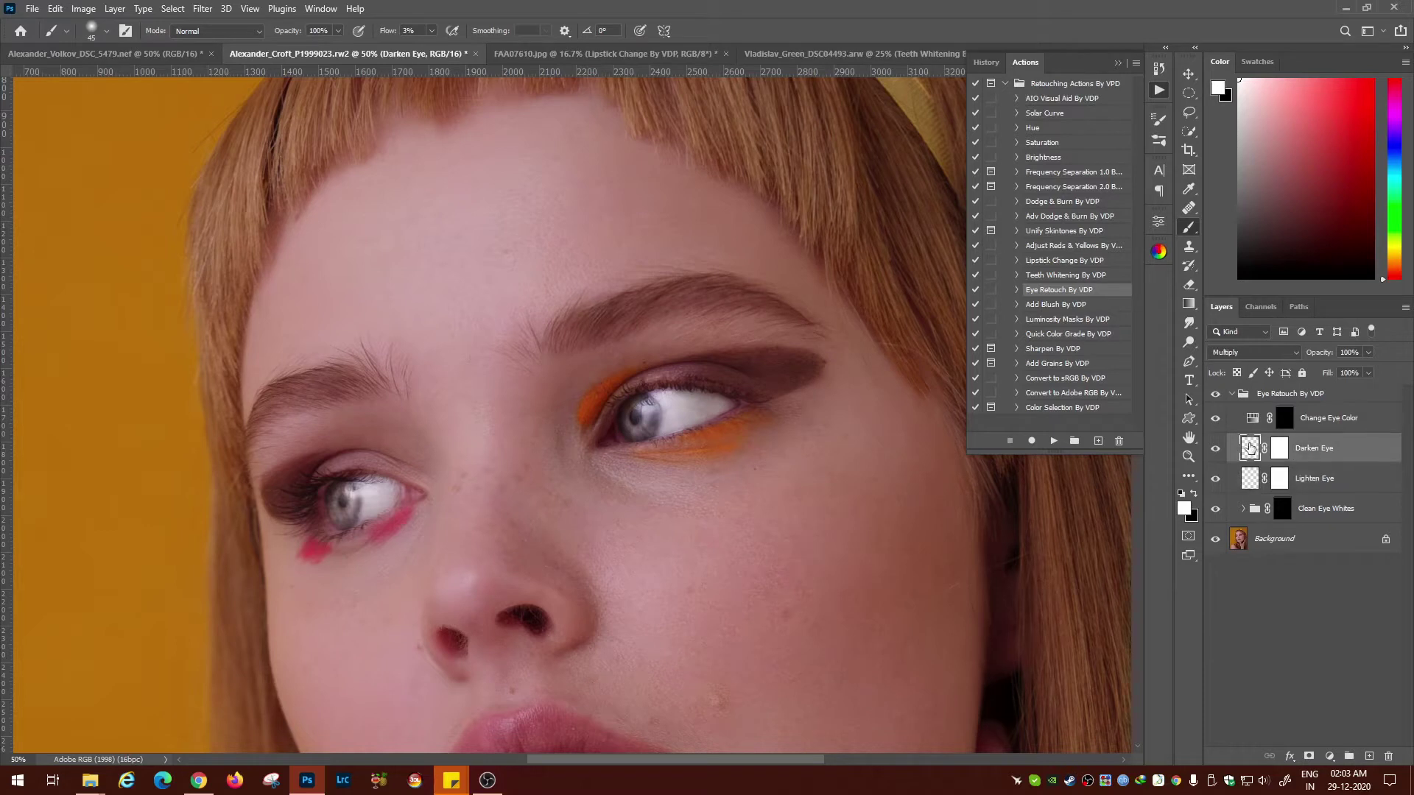
pyautogui.click(1193, 492)
pyautogui.press(']')
pyautogui.click(431, 31)
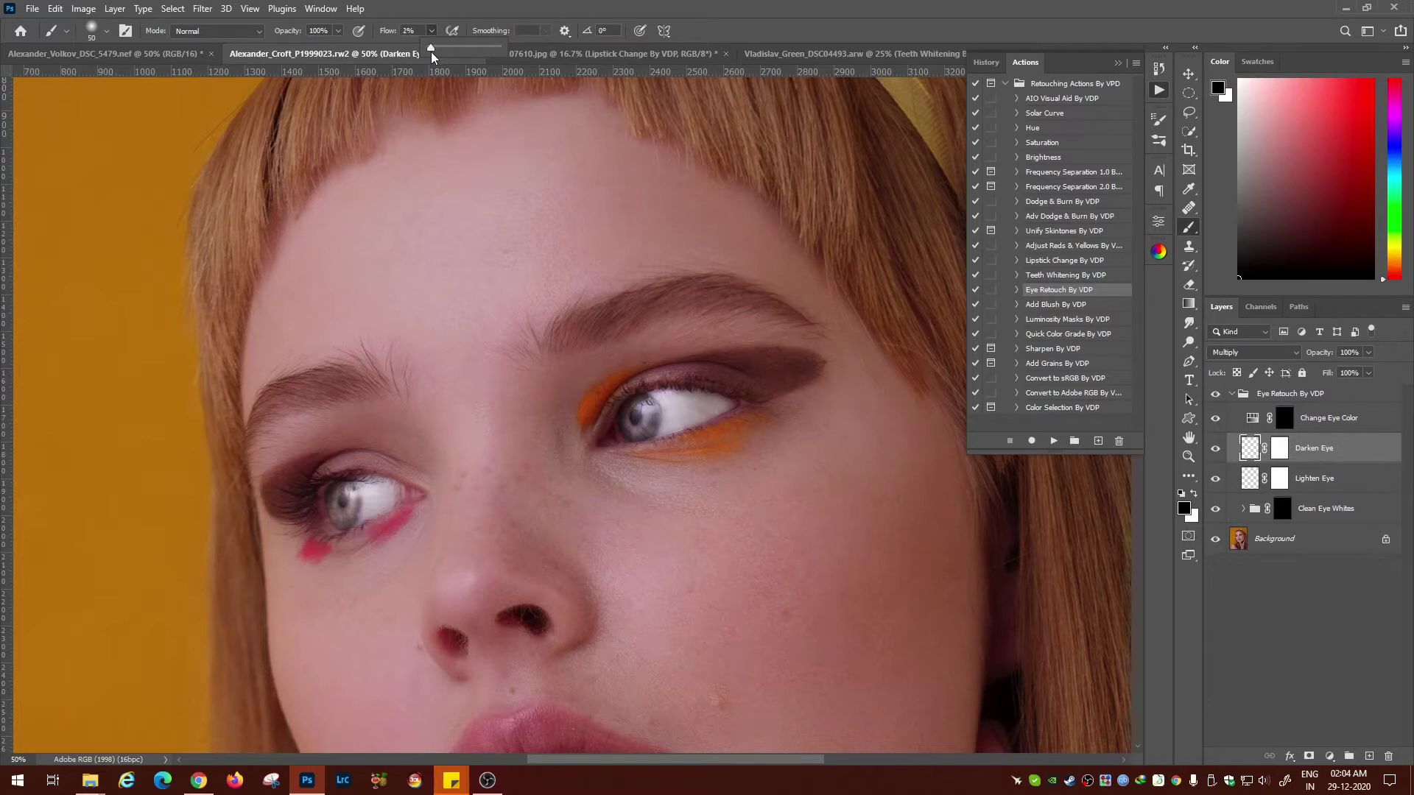
pyautogui.click(718, 410)
pyautogui.moveTo(722, 398)
pyautogui.mouseDown()
pyautogui.moveTo(706, 397)
pyautogui.moveTo(720, 408)
pyautogui.mouseUp()
# Step: Darken the white of the eye with orange makeup further using a size 70 brush at 61% opacity
pyautogui.press(']')
pyautogui.press(']')
pyautogui.click(342, 33)
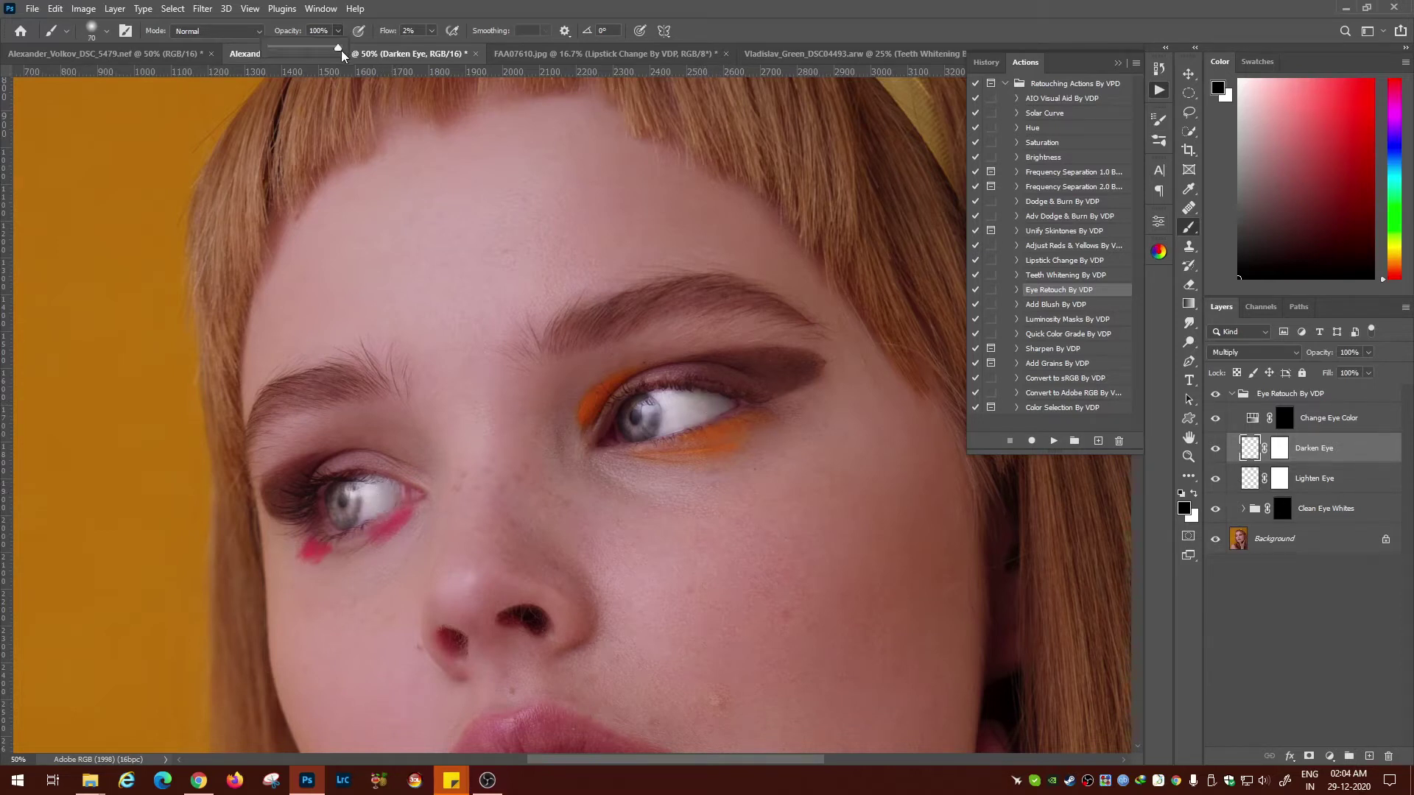
pyautogui.moveTo(340, 47); pyautogui.dragTo(312, 47)
pyautogui.moveTo(699, 431)
pyautogui.mouseDown()
pyautogui.moveTo(714, 398)
pyautogui.moveTo(731, 397)
pyautogui.mouseUp()
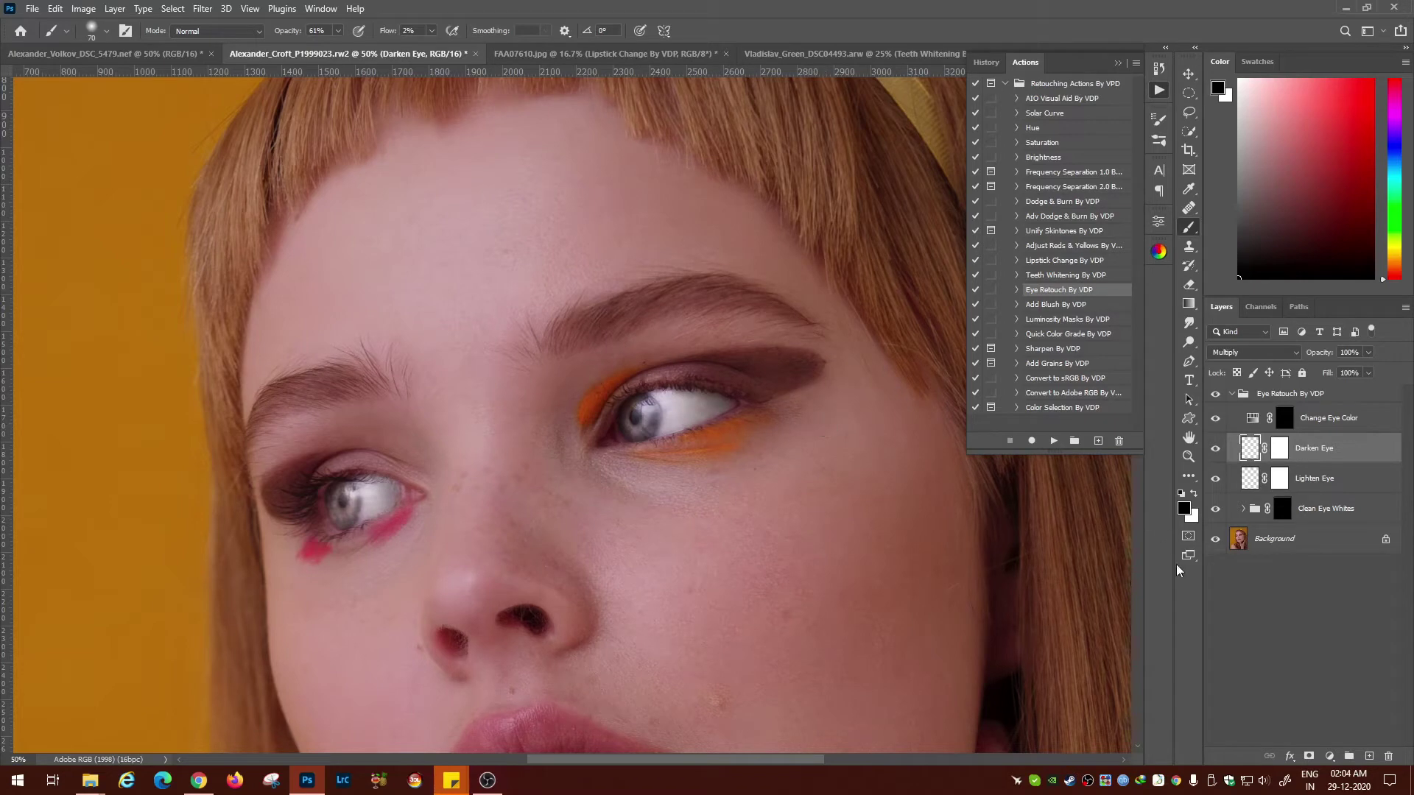
# Step: Set the Lighten Eye and Darken Eye layers' opacity to 62% and compare the group's effect on and off
pyautogui.hotkey('ctrl', '-')
pyautogui.hotkey('ctrl', '-')
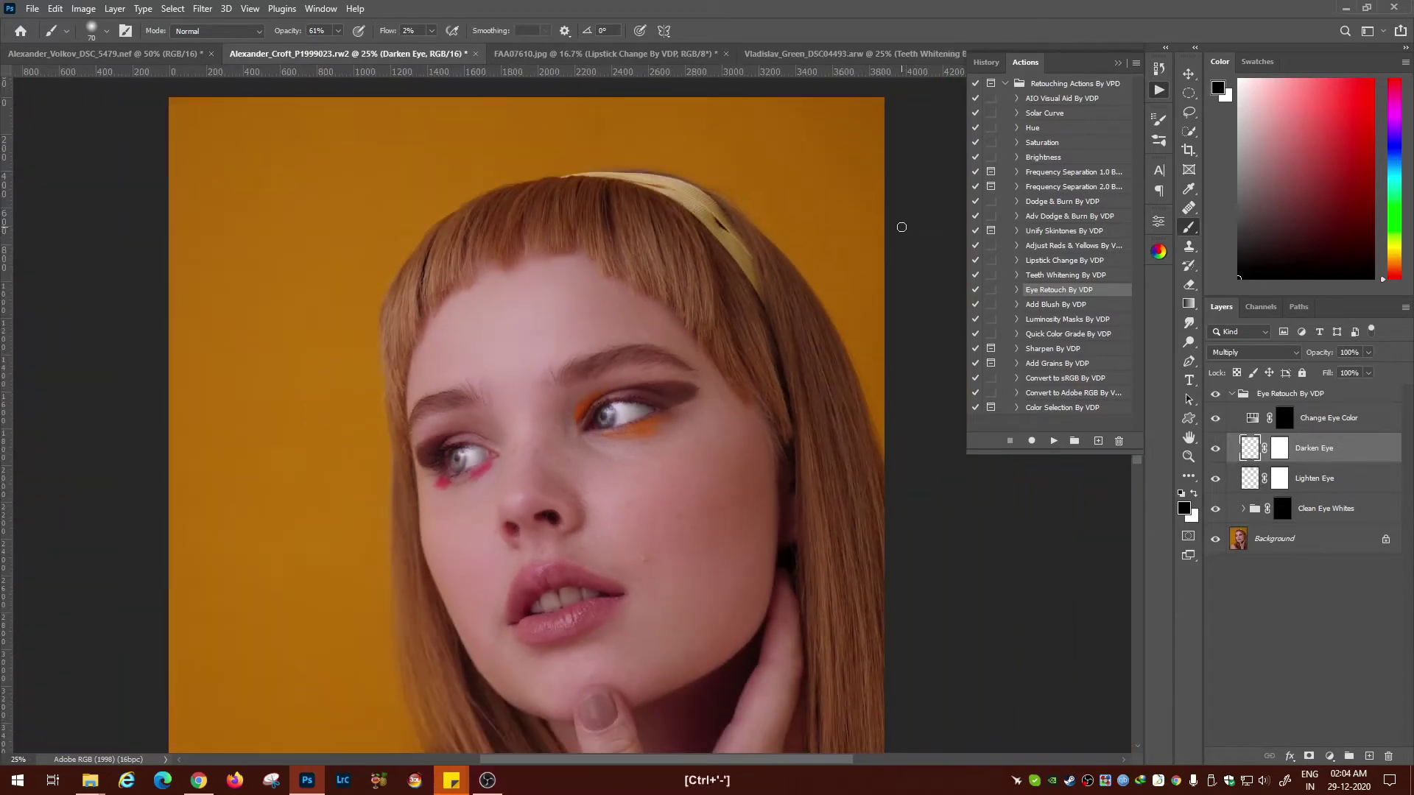
pyautogui.click(1215, 394)
pyautogui.click(1369, 352)
pyautogui.click(1250, 630)
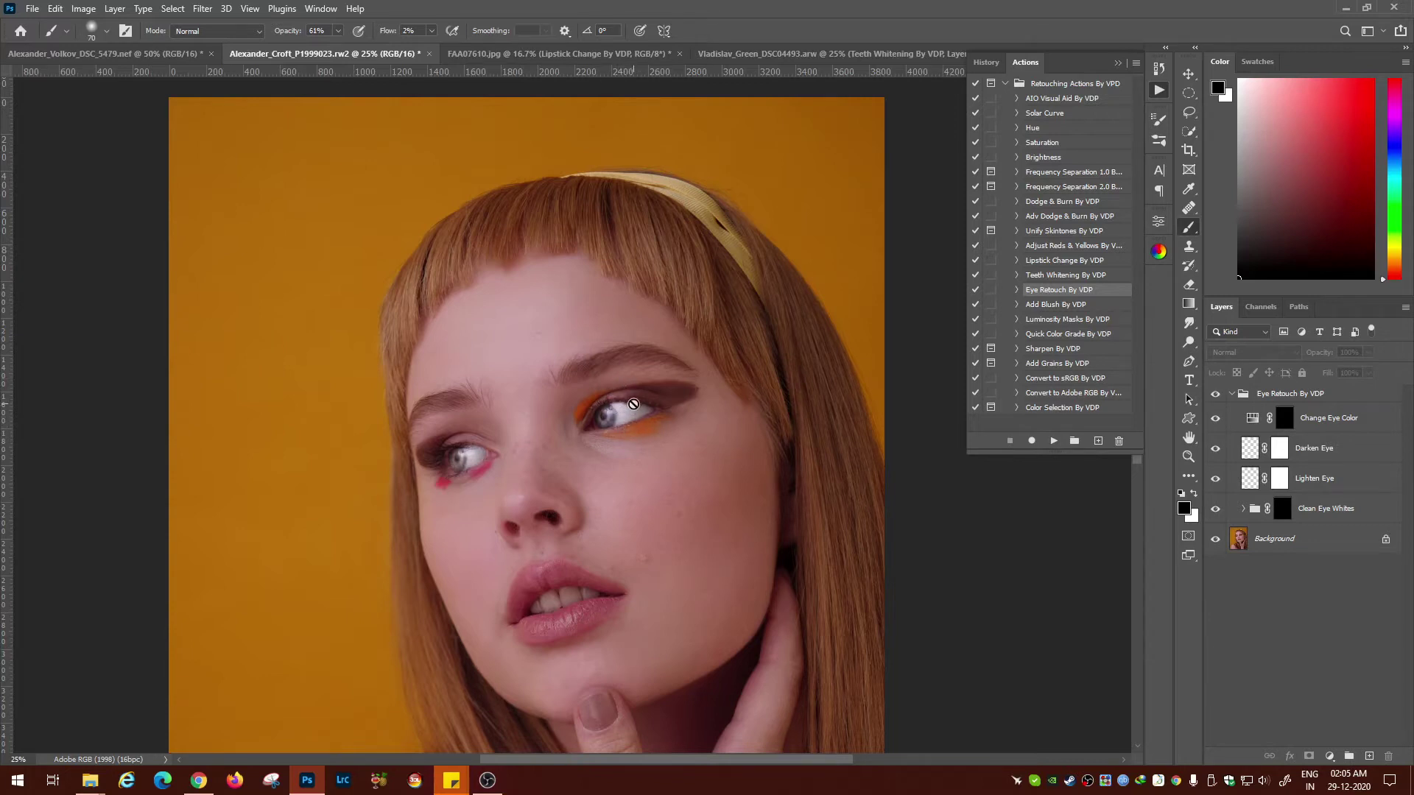
pyautogui.click(1314, 478)
pyautogui.click(1368, 353)
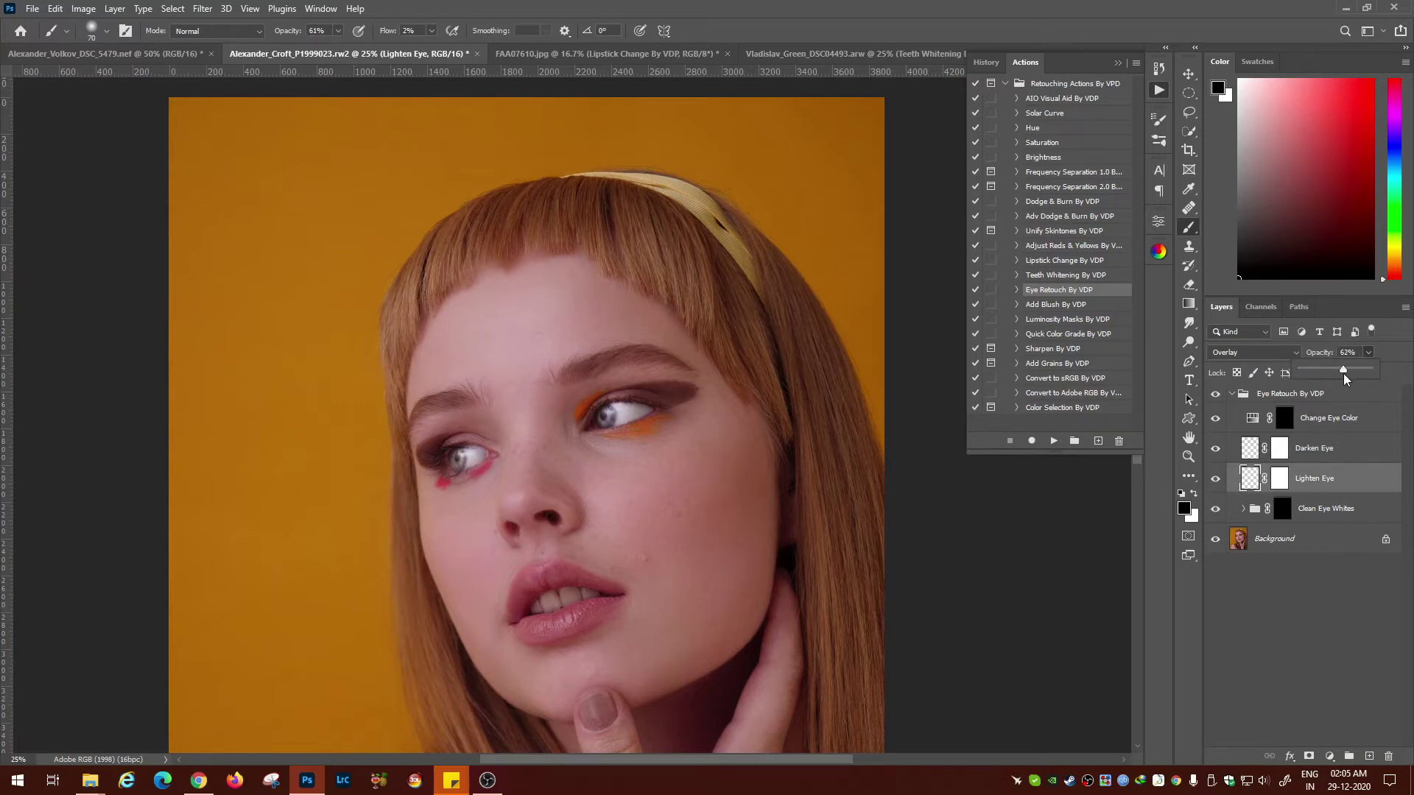
pyautogui.click(1315, 448)
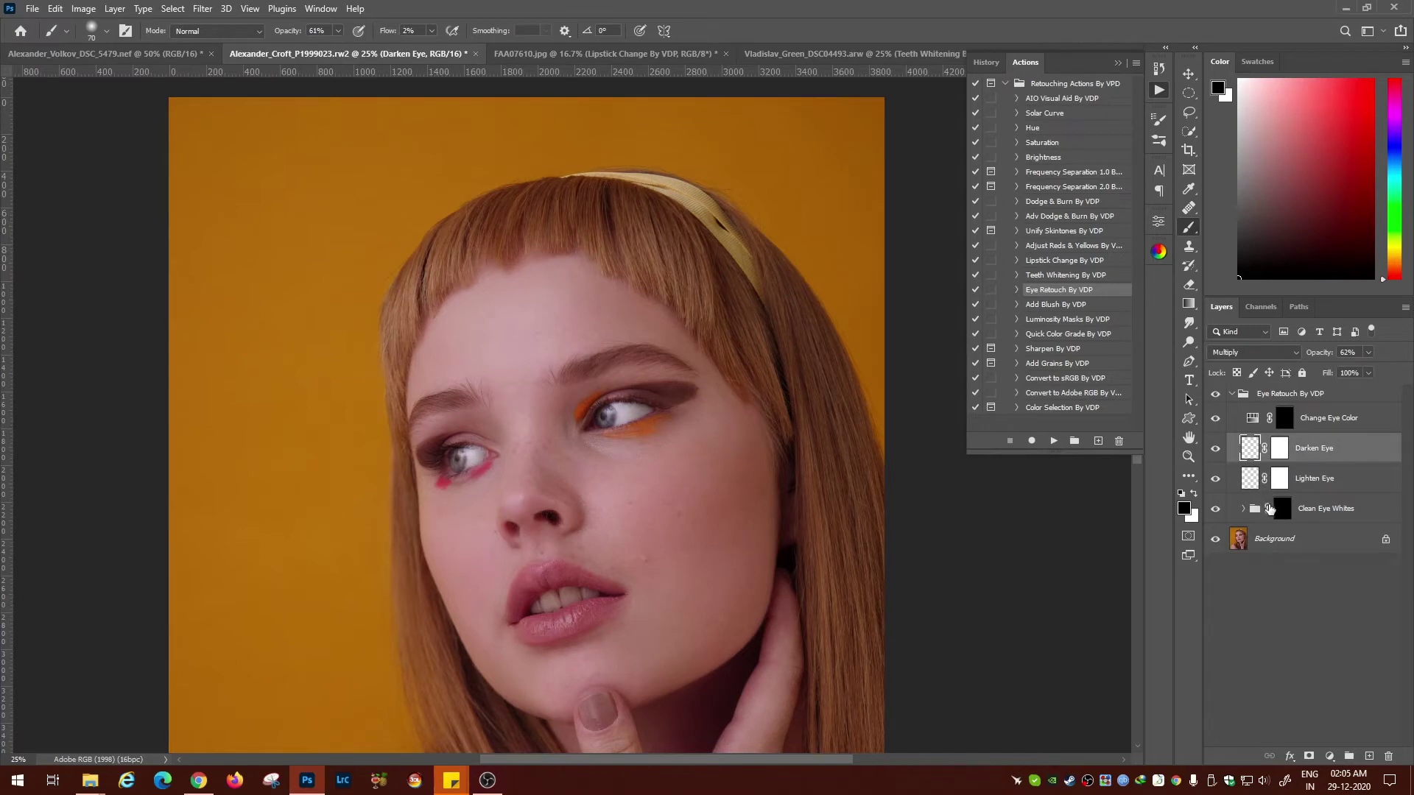
pyautogui.click(1215, 394)
pyautogui.click(1215, 394)
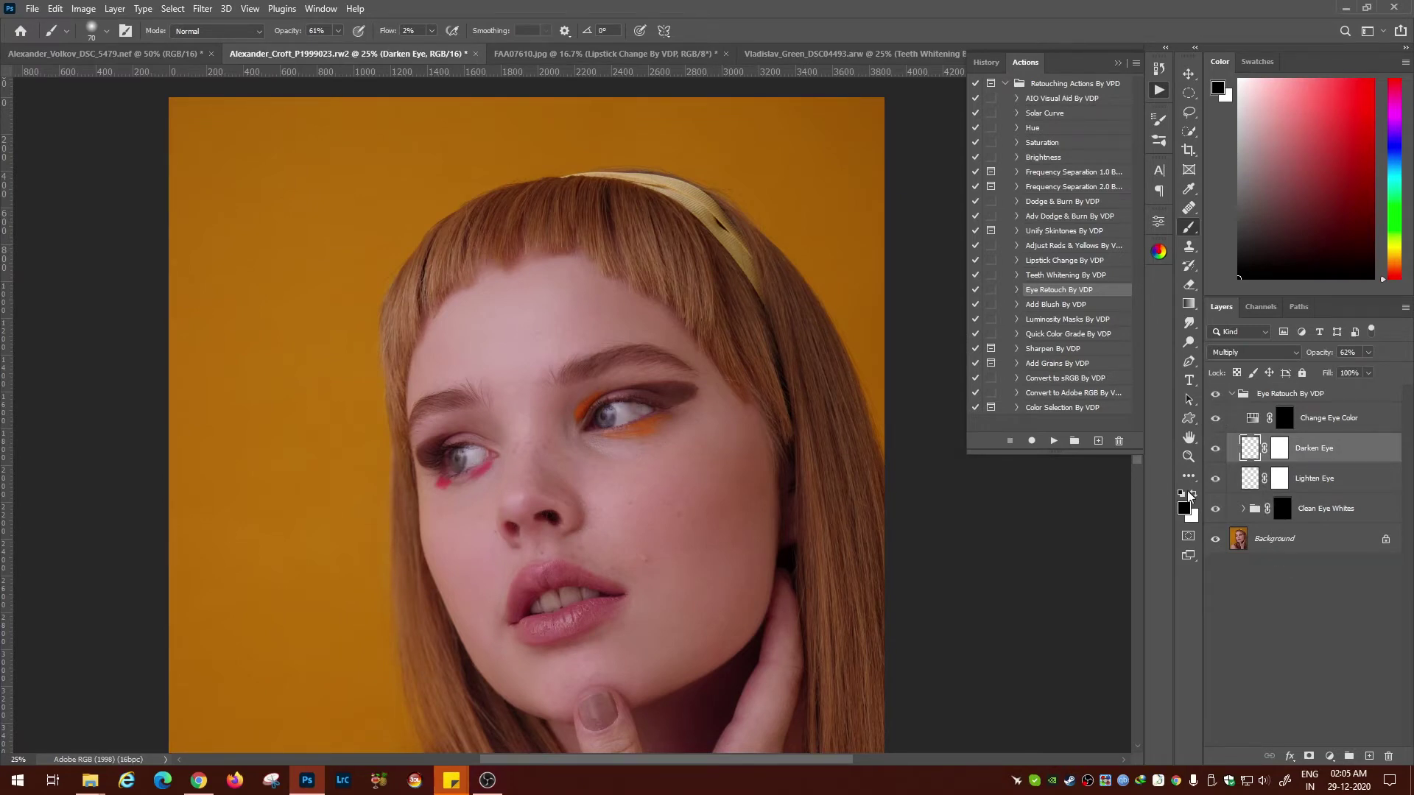
# Step: Paint white over both irises on the Change Eye Color mask with a size 50 brush at 100% opacity and 35% flow
pyautogui.hotkey('ctrl', '+')
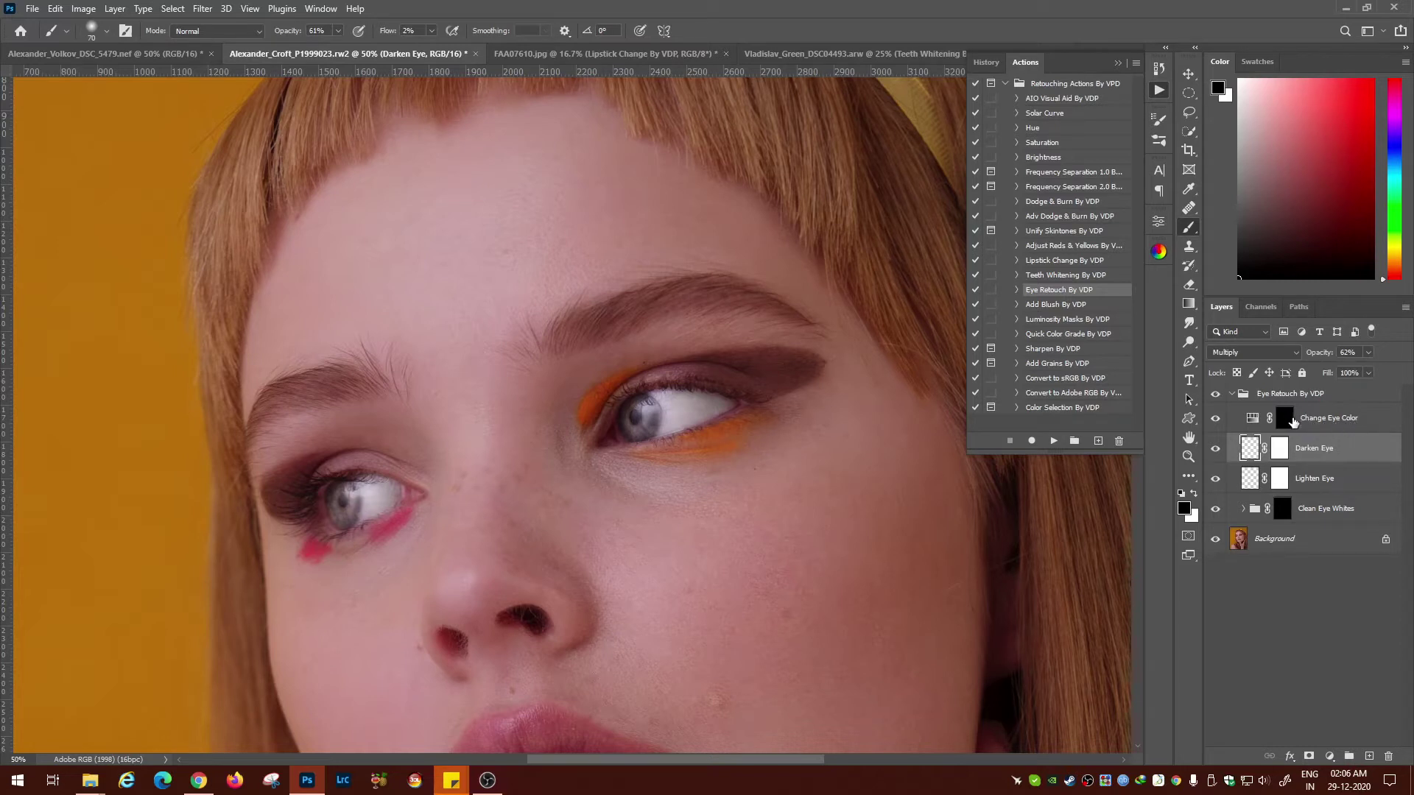
pyautogui.click(1288, 420)
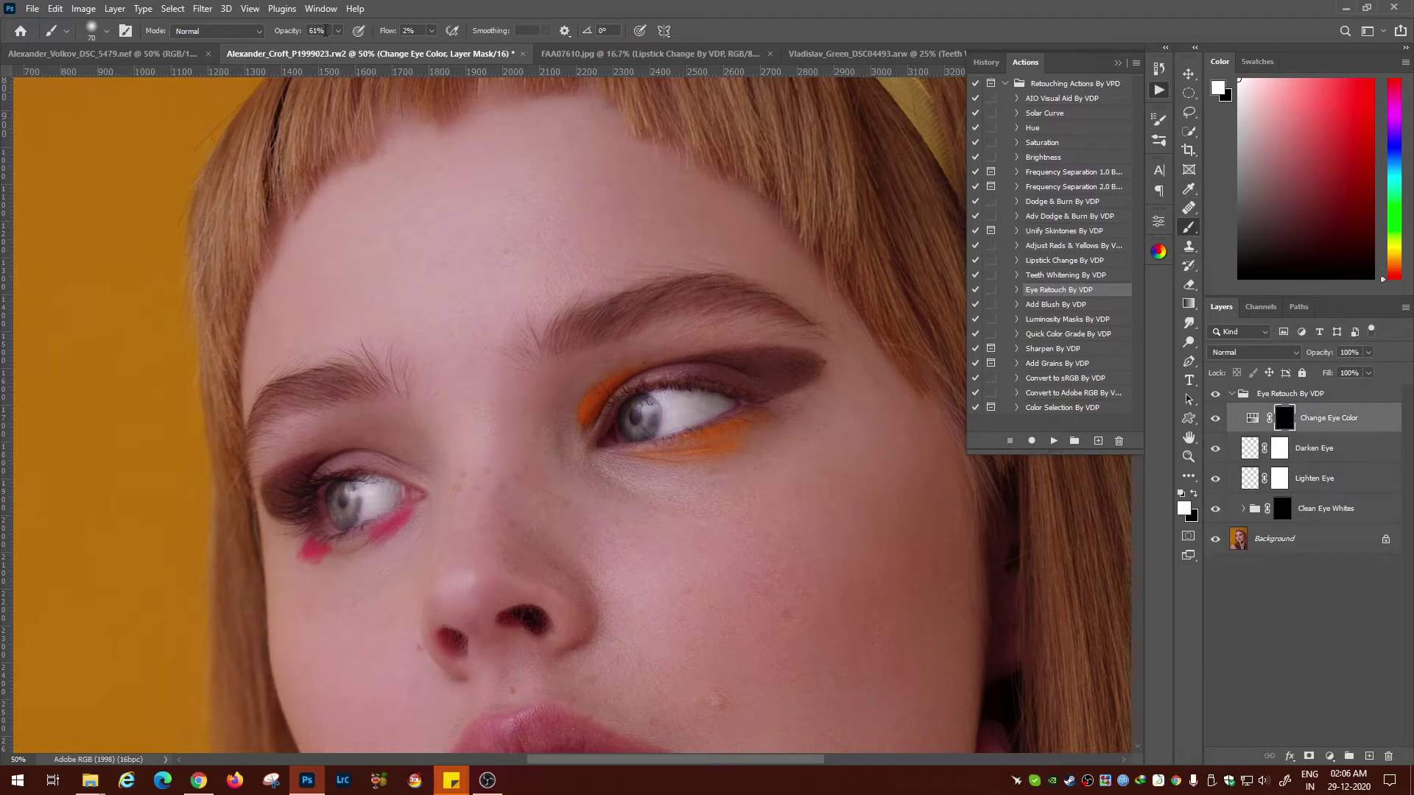
pyautogui.click(434, 31)
pyautogui.click(454, 54)
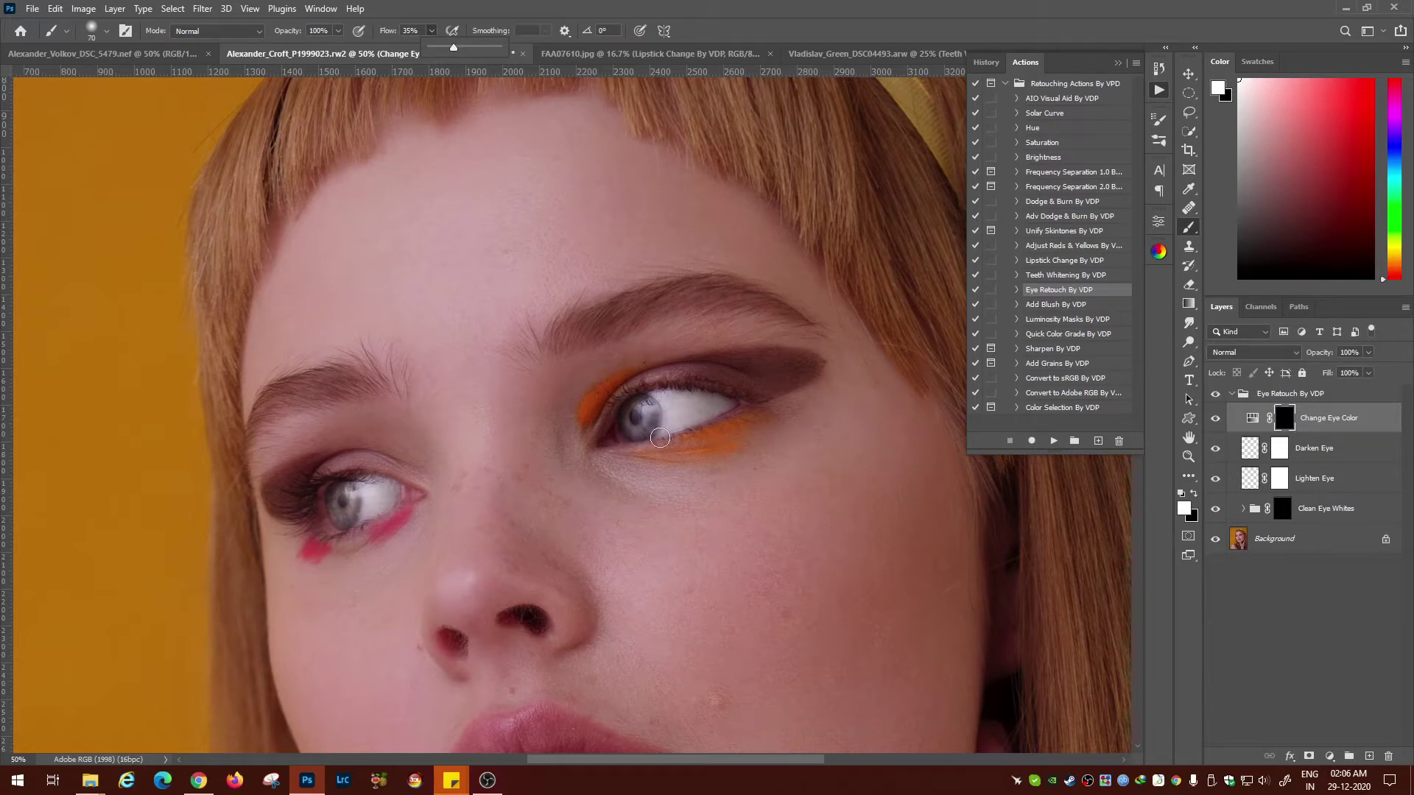
pyautogui.press('[')
pyautogui.press('[')
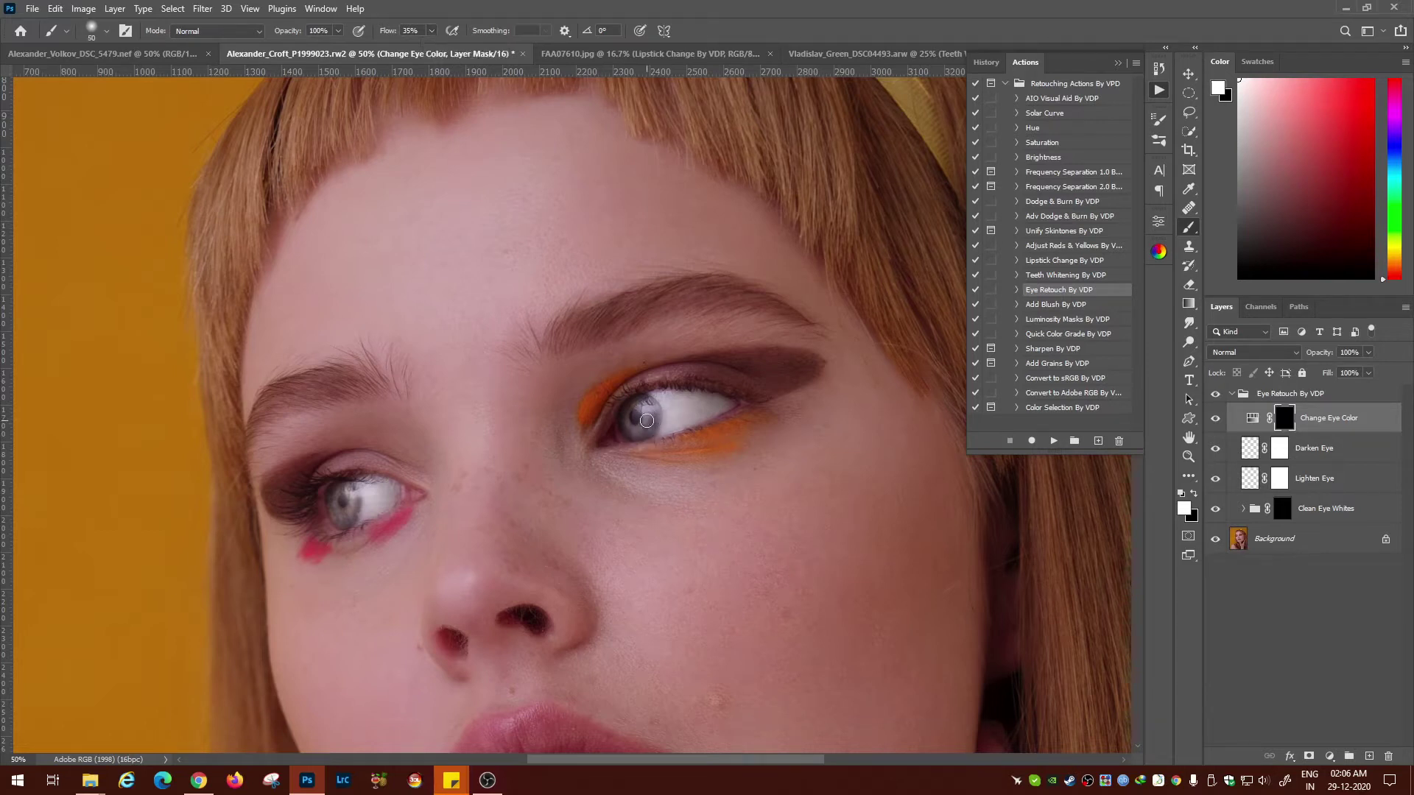
pyautogui.moveTo(646, 412)
pyautogui.mouseDown()
pyautogui.moveTo(632, 416)
pyautogui.moveTo(632, 431)
pyautogui.moveTo(649, 421)
pyautogui.moveTo(645, 440)
pyautogui.moveTo(635, 408)
pyautogui.mouseUp()
pyautogui.moveTo(341, 524)
pyautogui.mouseDown()
pyautogui.moveTo(350, 514)
pyautogui.moveTo(345, 530)
pyautogui.mouseUp()
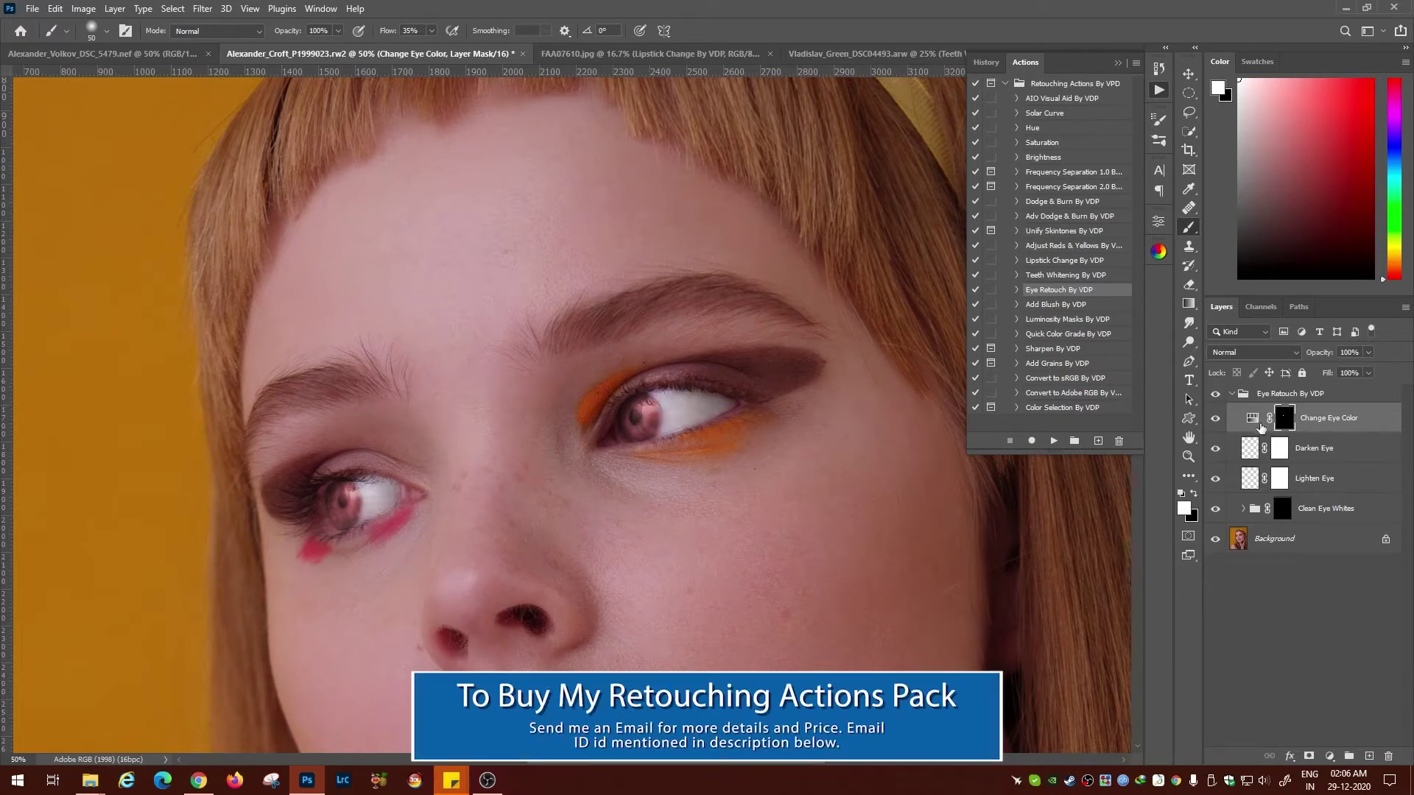
# Step: Recolour the irises teal green by adjusting the Hue/Saturation settings of the Change Eye Color layer
pyautogui.click(1253, 419)
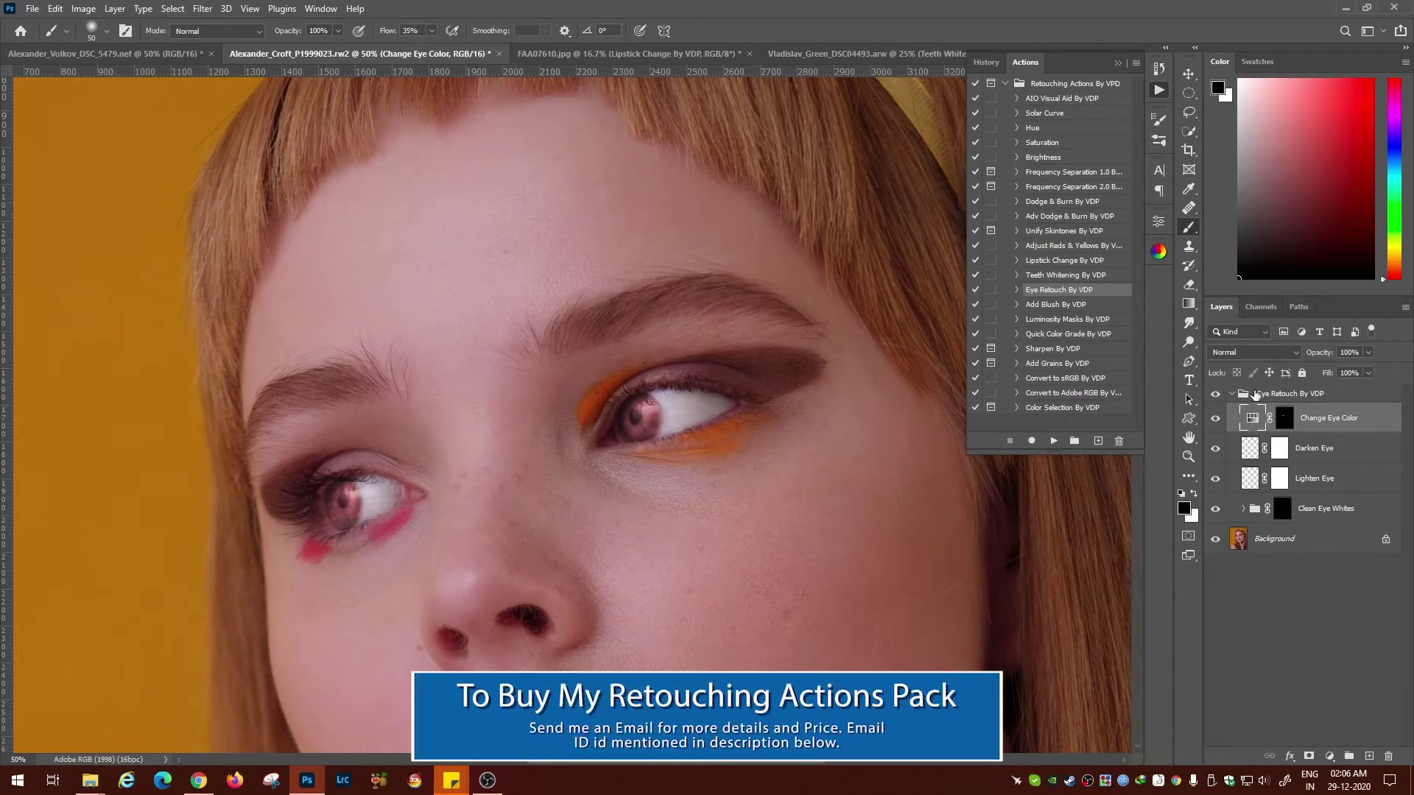
pyautogui.doubleClick(1253, 419)
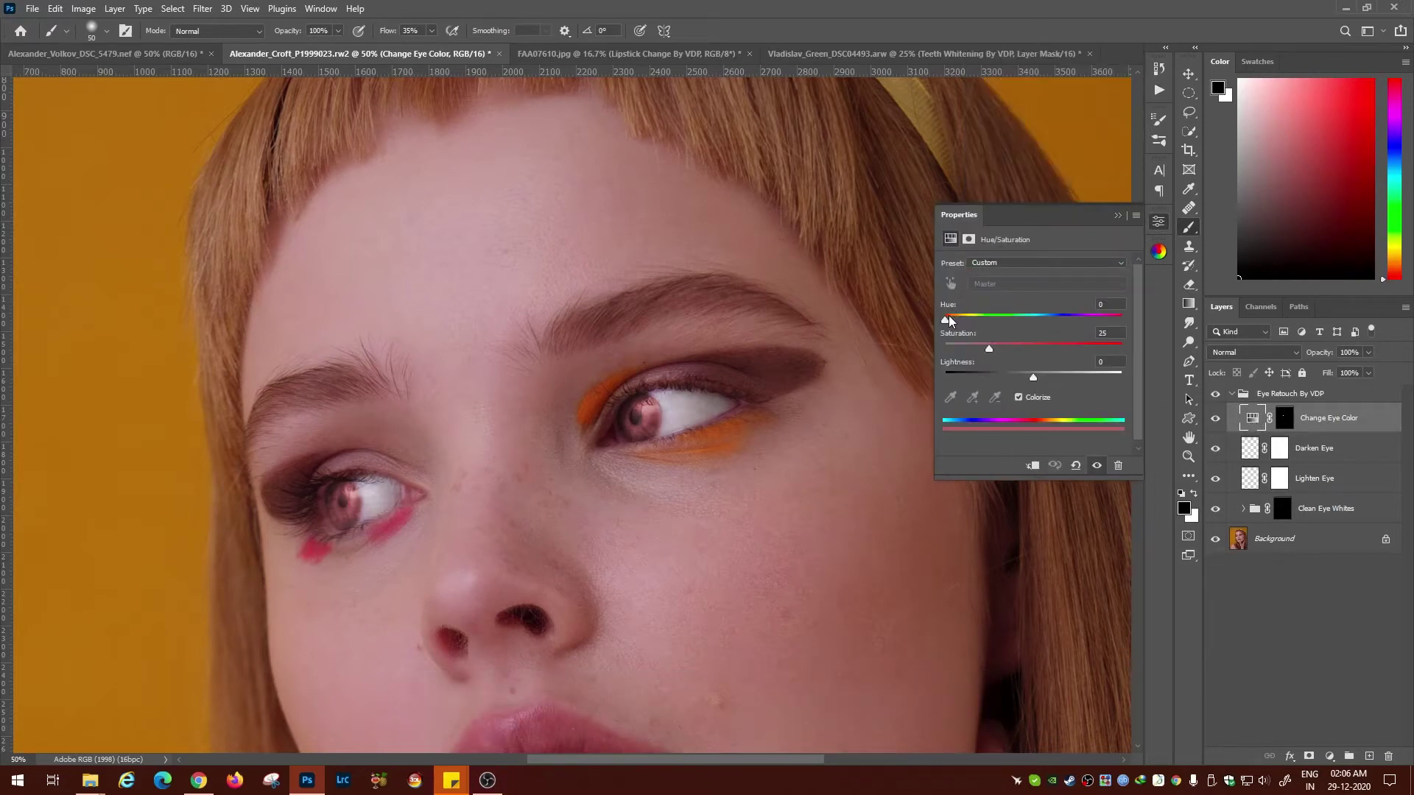
pyautogui.moveTo(947, 321); pyautogui.dragTo(1080, 326)
pyautogui.moveTo(947, 343); pyautogui.dragTo(1022, 377)
pyautogui.click(1158, 222)
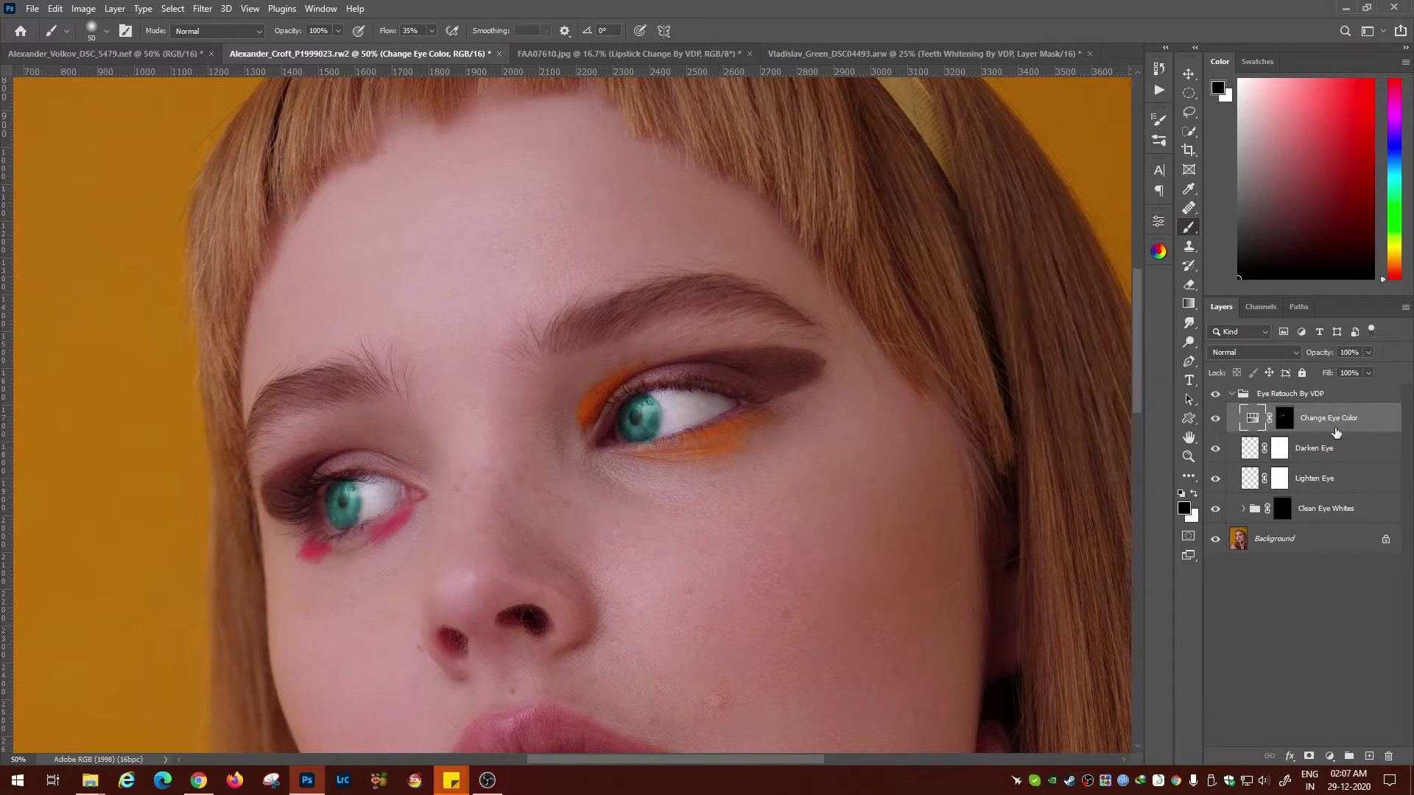
# Step: Set the Change Eye Color layer's opacity to 61% and deselect the layer
pyautogui.hotkey('ctrl', '-')
pyautogui.hotkey('ctrl', '-')
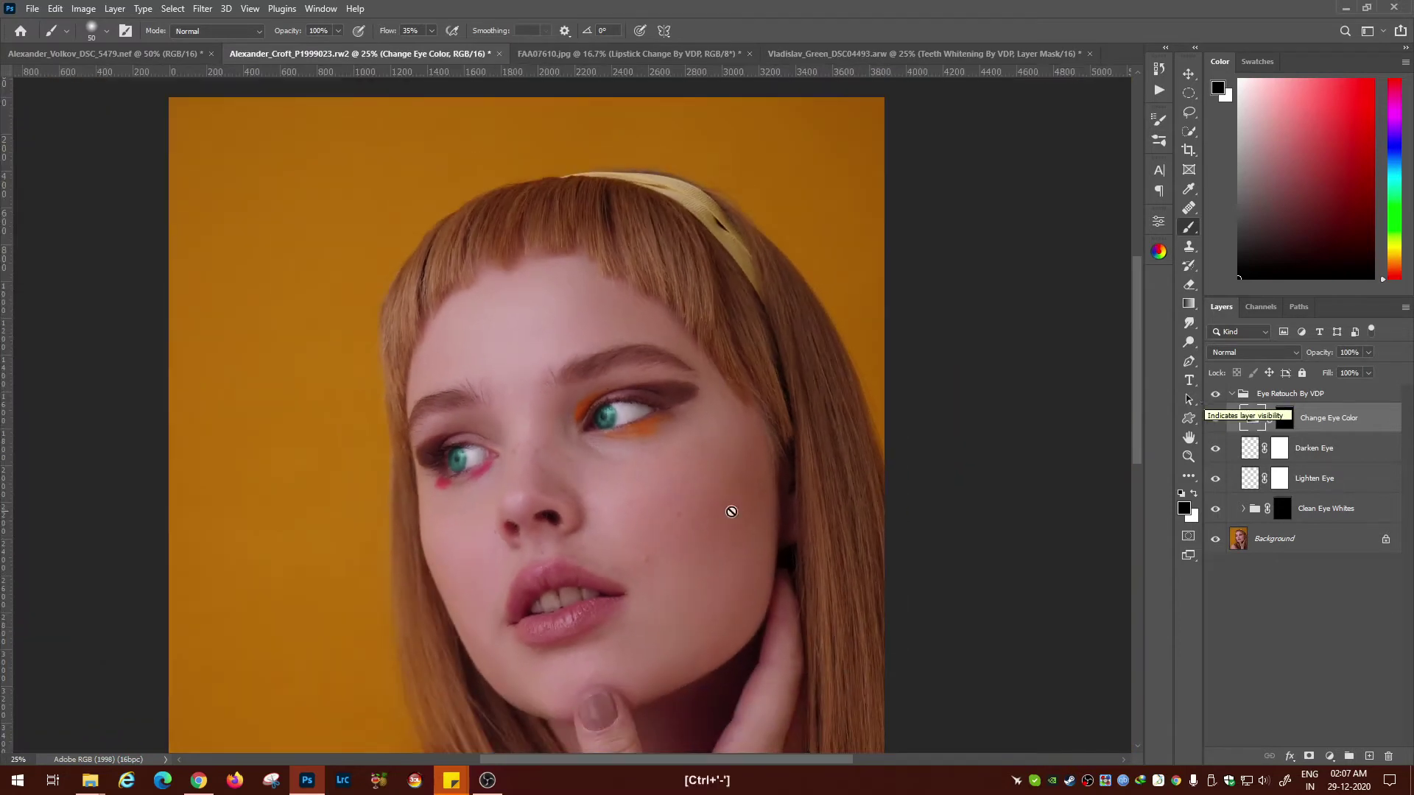
pyautogui.click(1370, 352)
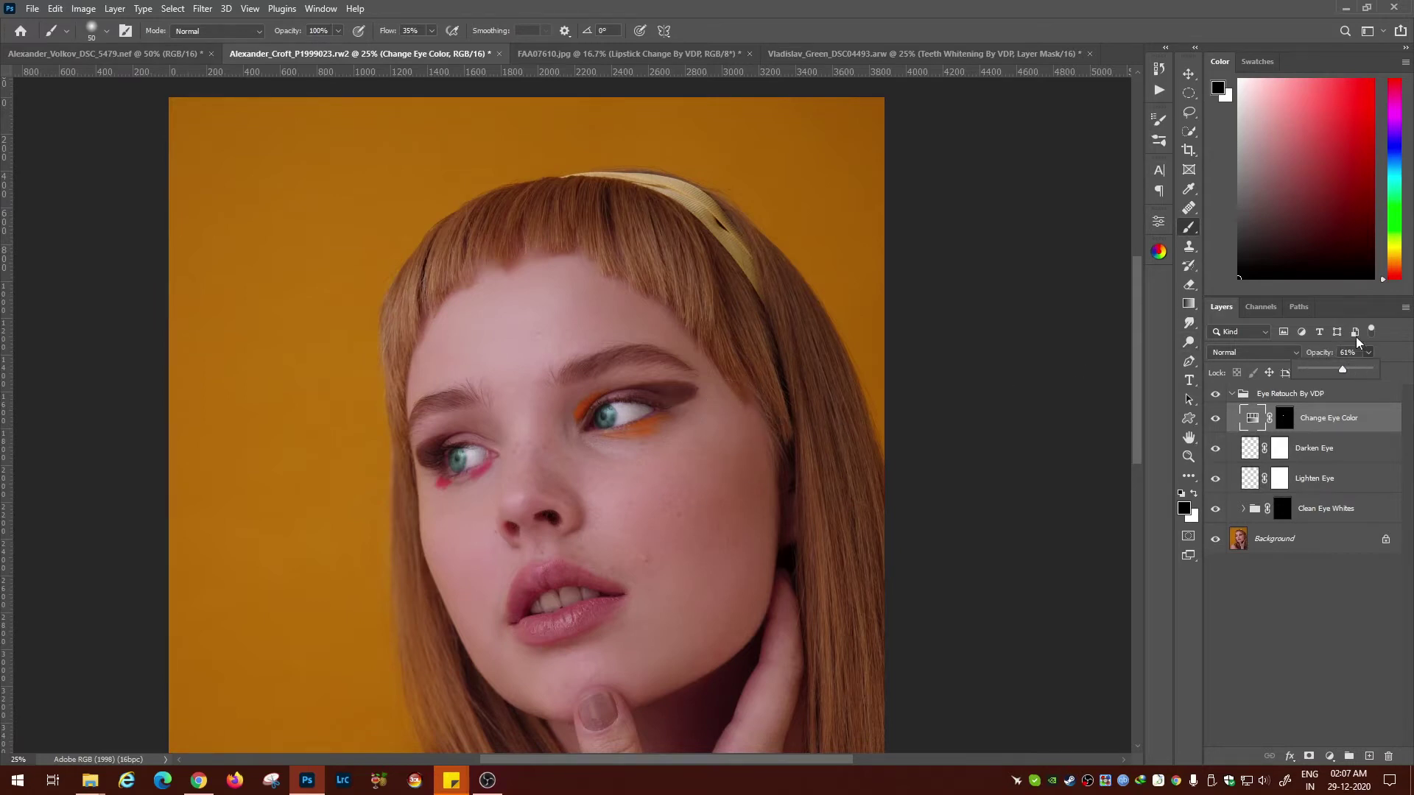
pyautogui.click(1313, 595)
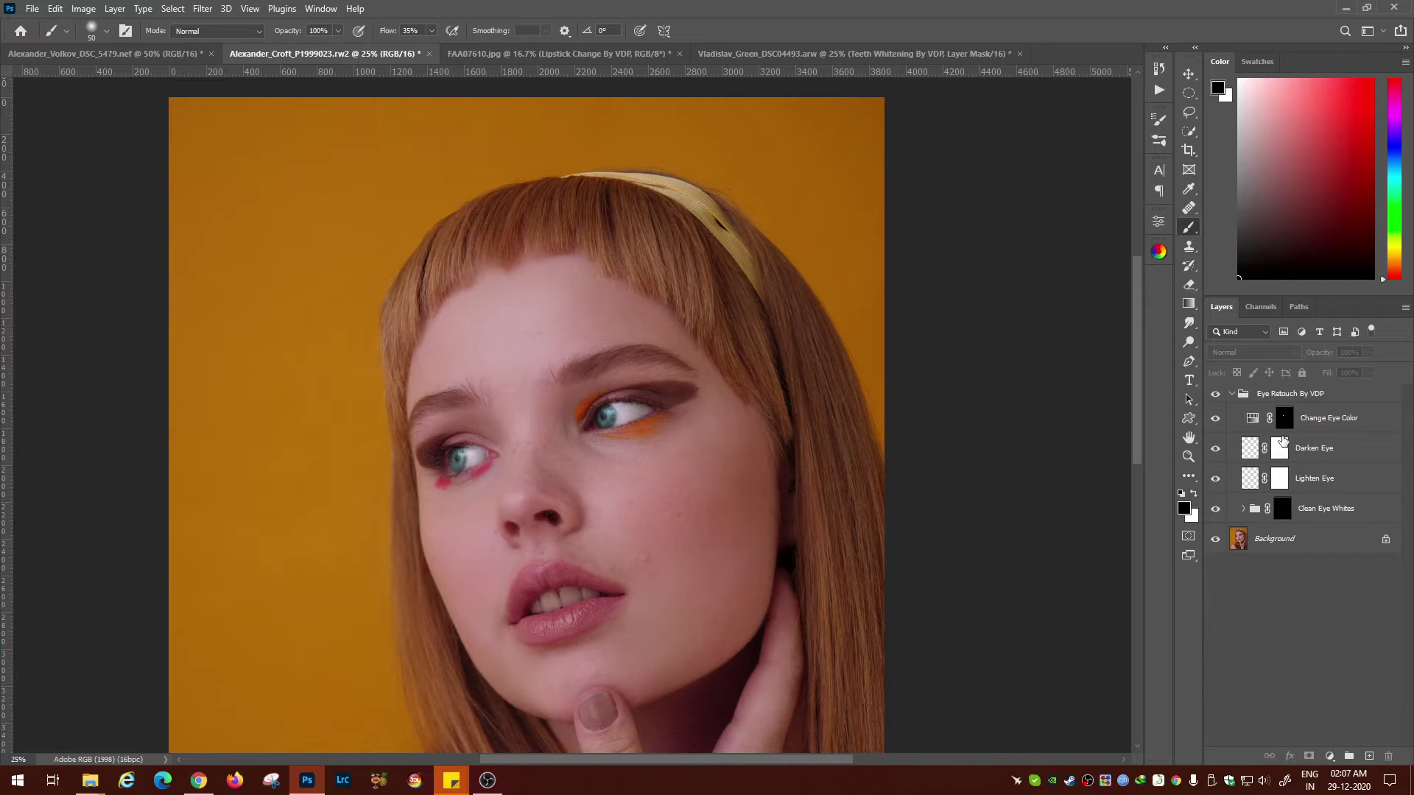
# Step: Collapse the Eye Retouch By VDP group and select the Add Blush By VDP action
pyautogui.click(1232, 393)
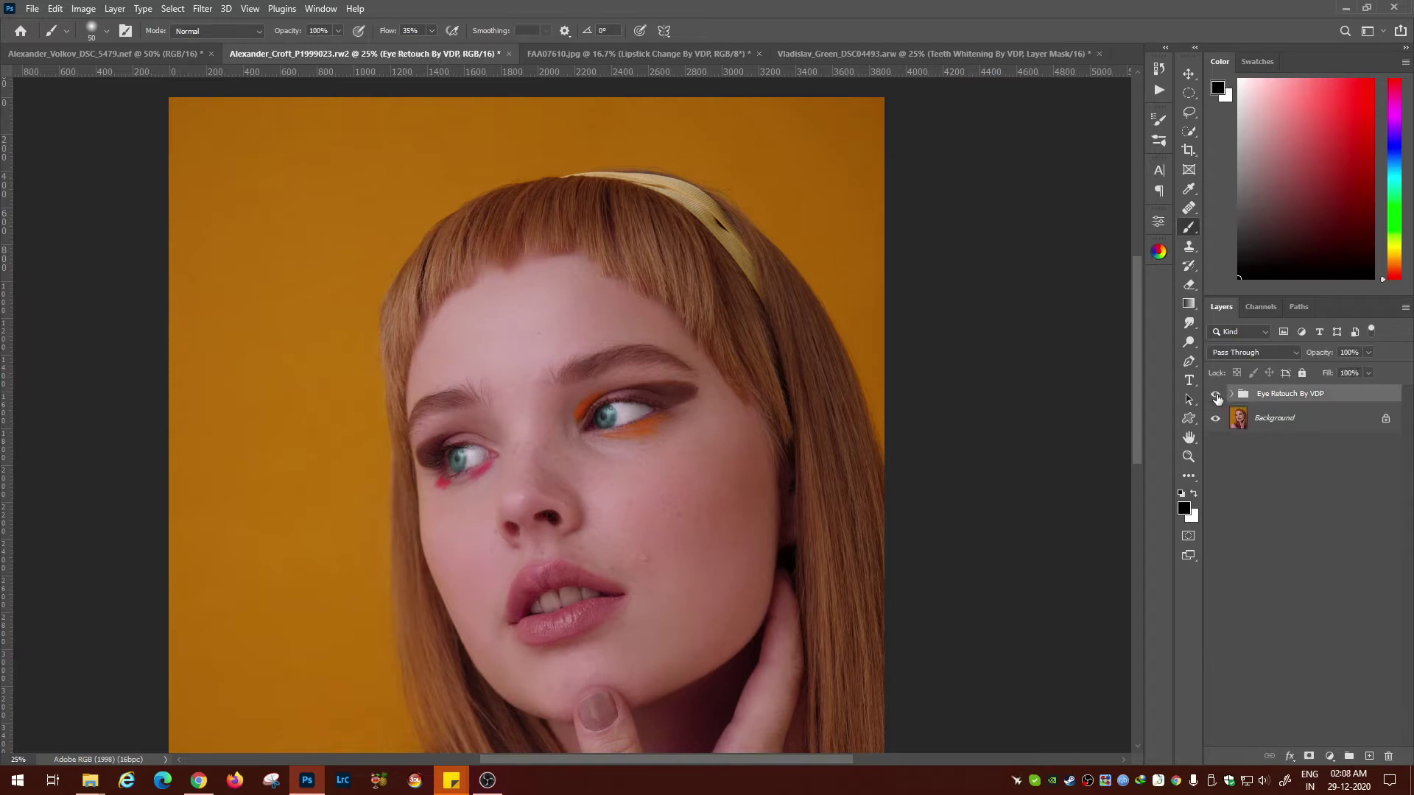
pyautogui.click(1159, 89)
pyautogui.click(1055, 304)
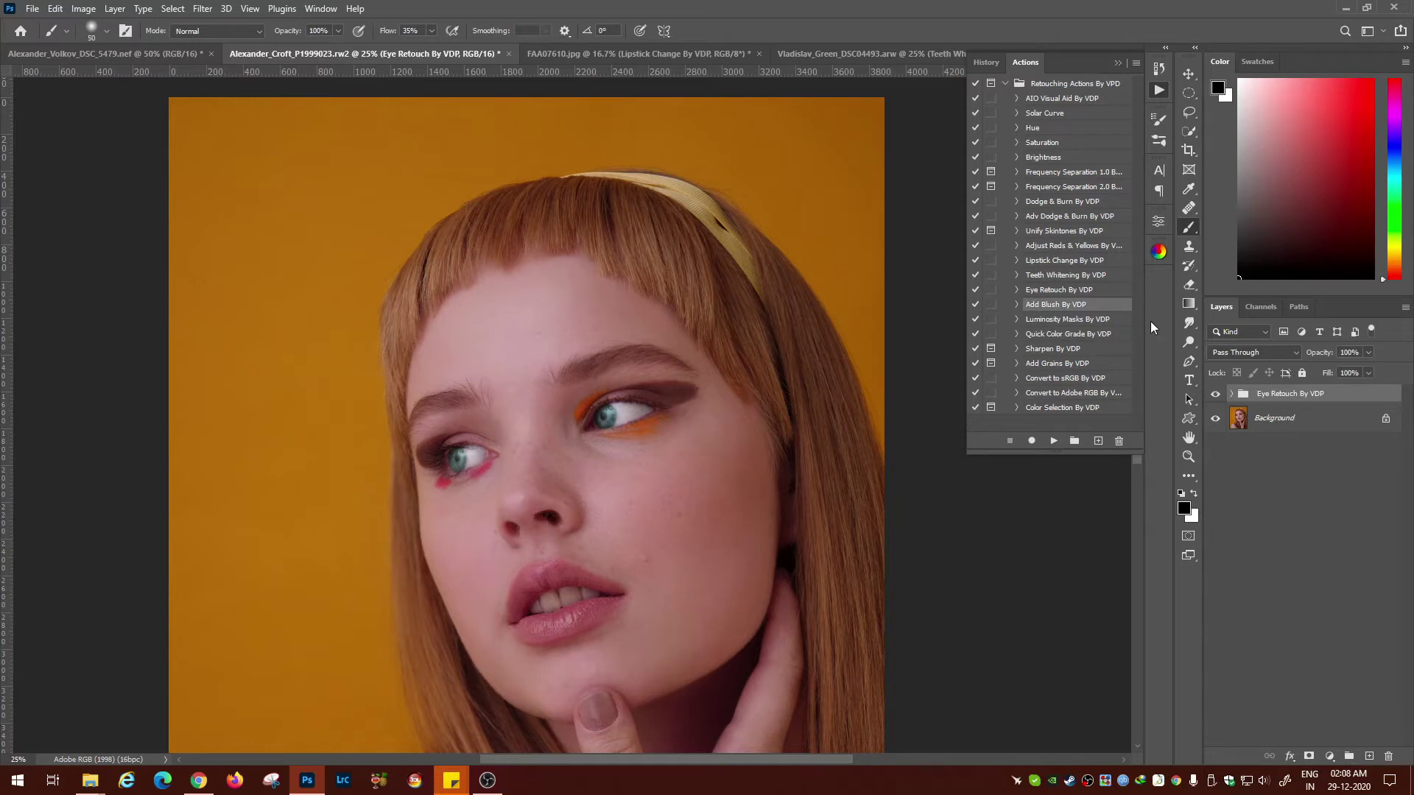
# Step: Switch to the portrait of the short-haired blonde woman and run the Add Blush By VDP action on it
pyautogui.click(129, 57)
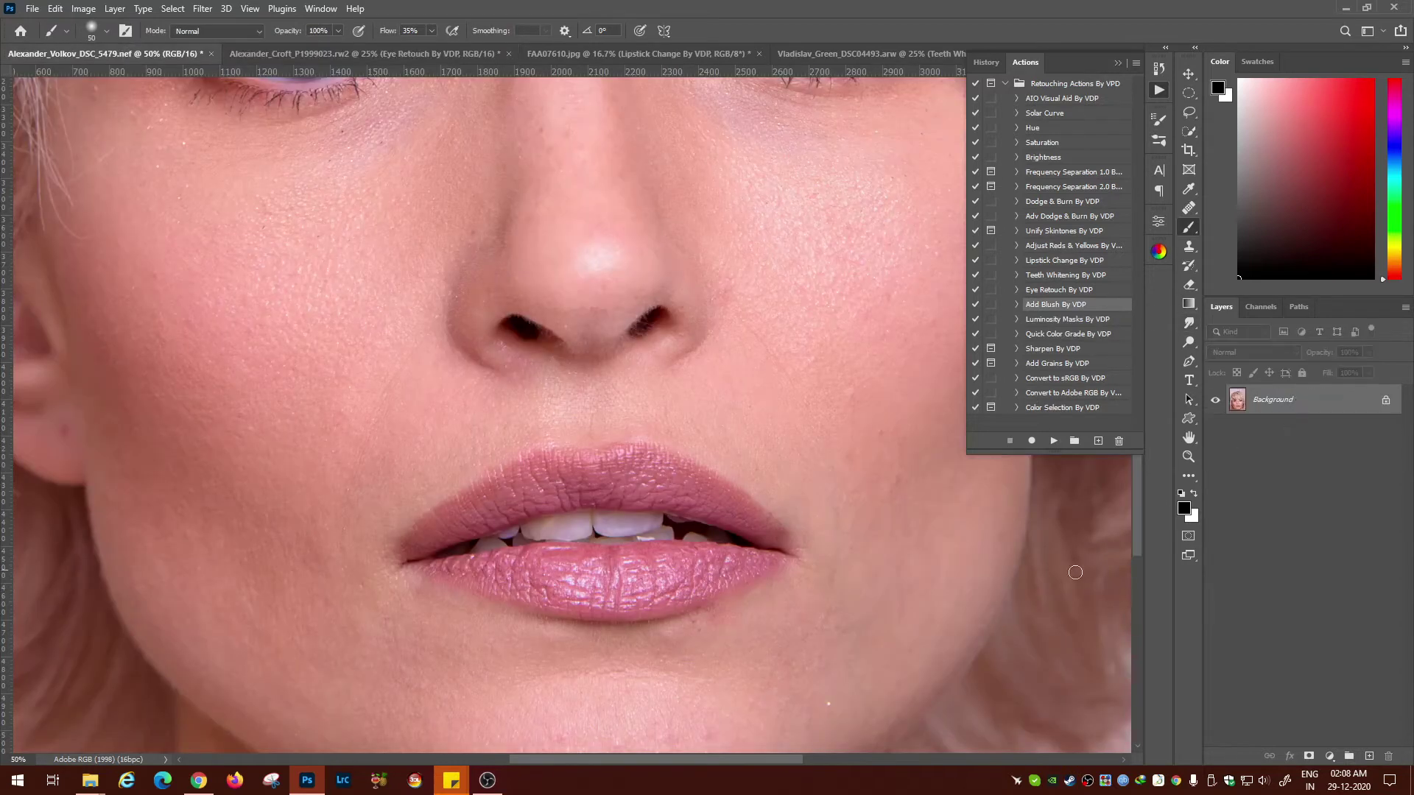
pyautogui.hotkey('ctrl', '-')
pyautogui.hotkey('ctrl', '-')
pyautogui.hotkey('ctrl', '-')
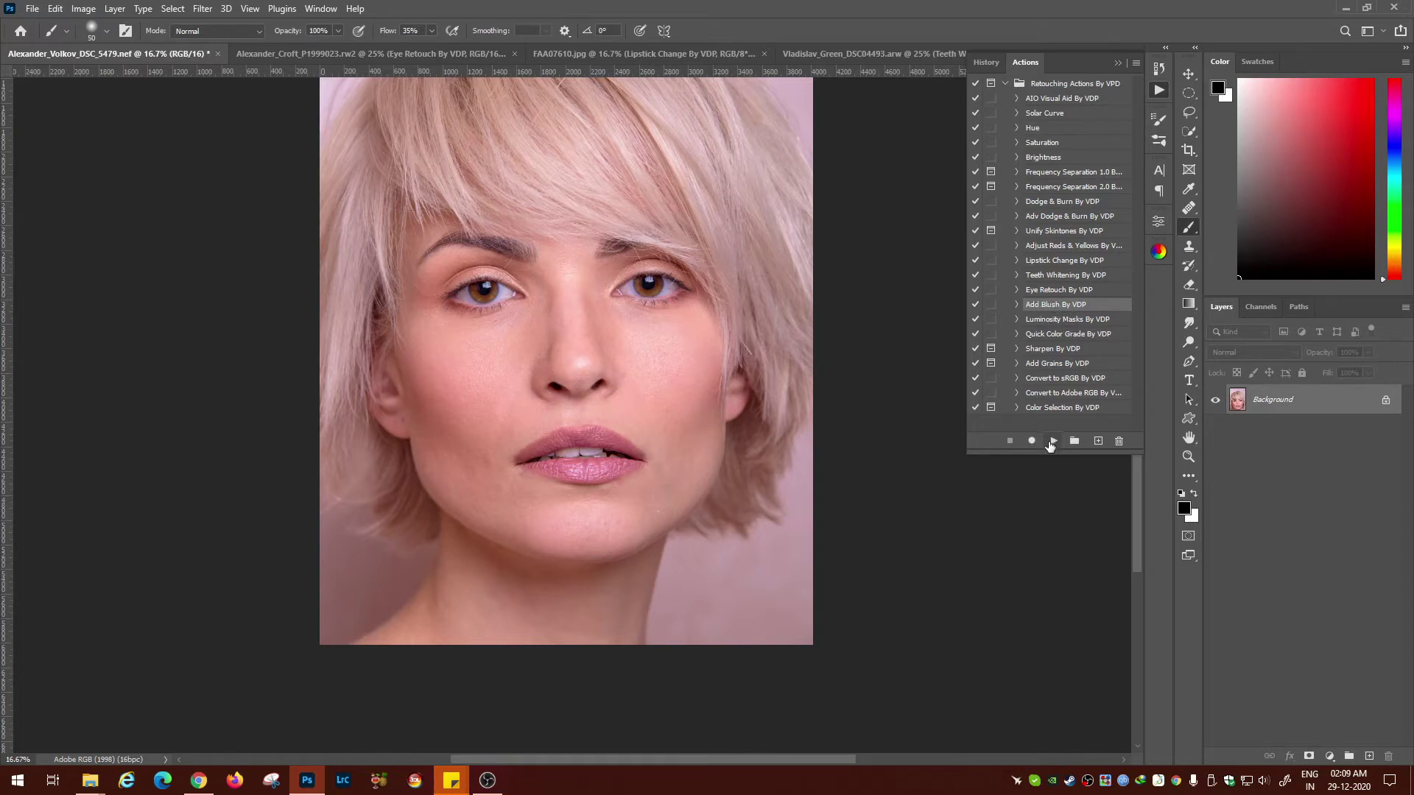
pyautogui.click(1052, 441)
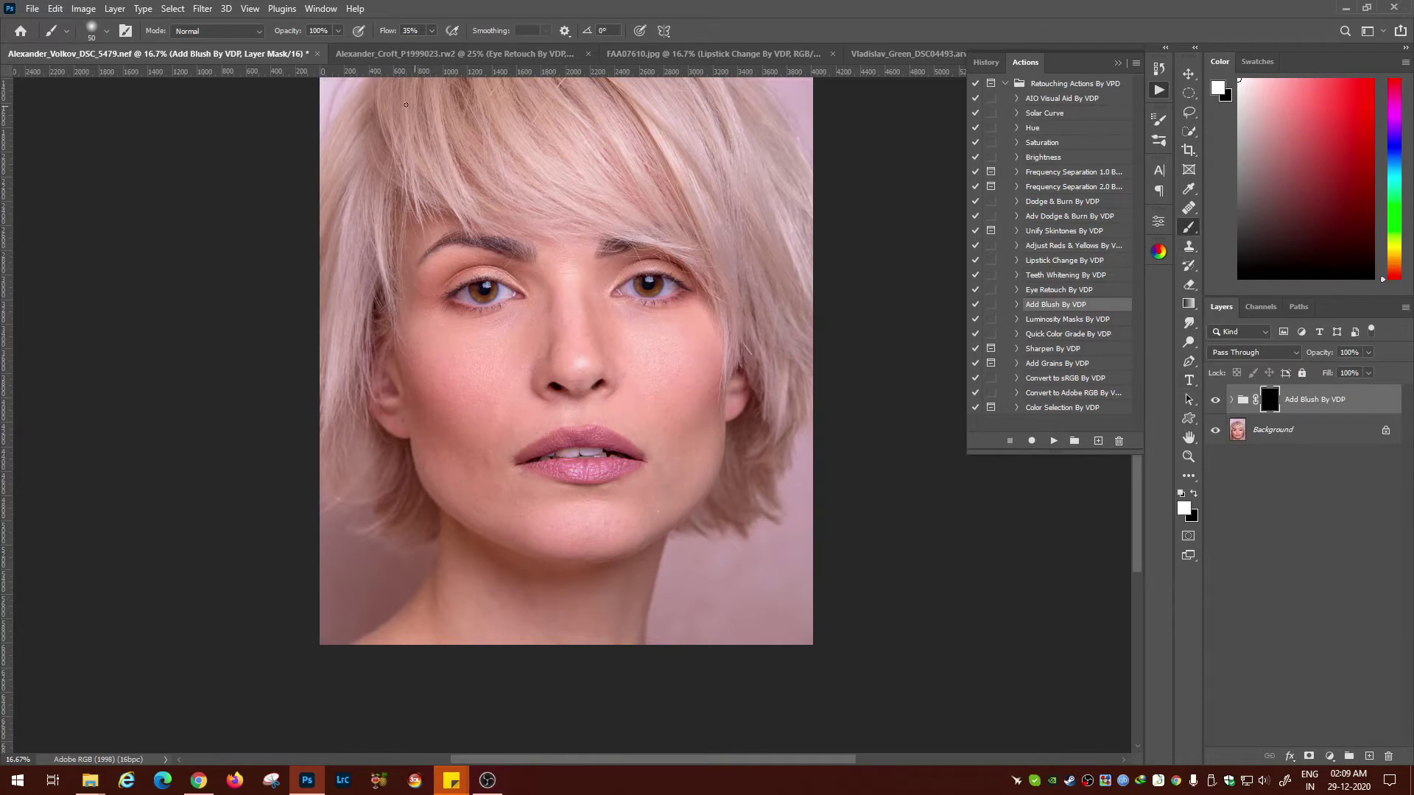
# Step: Set the brush to 12% flow, a size of 700 px and 0% hardness
pyautogui.click(431, 31)
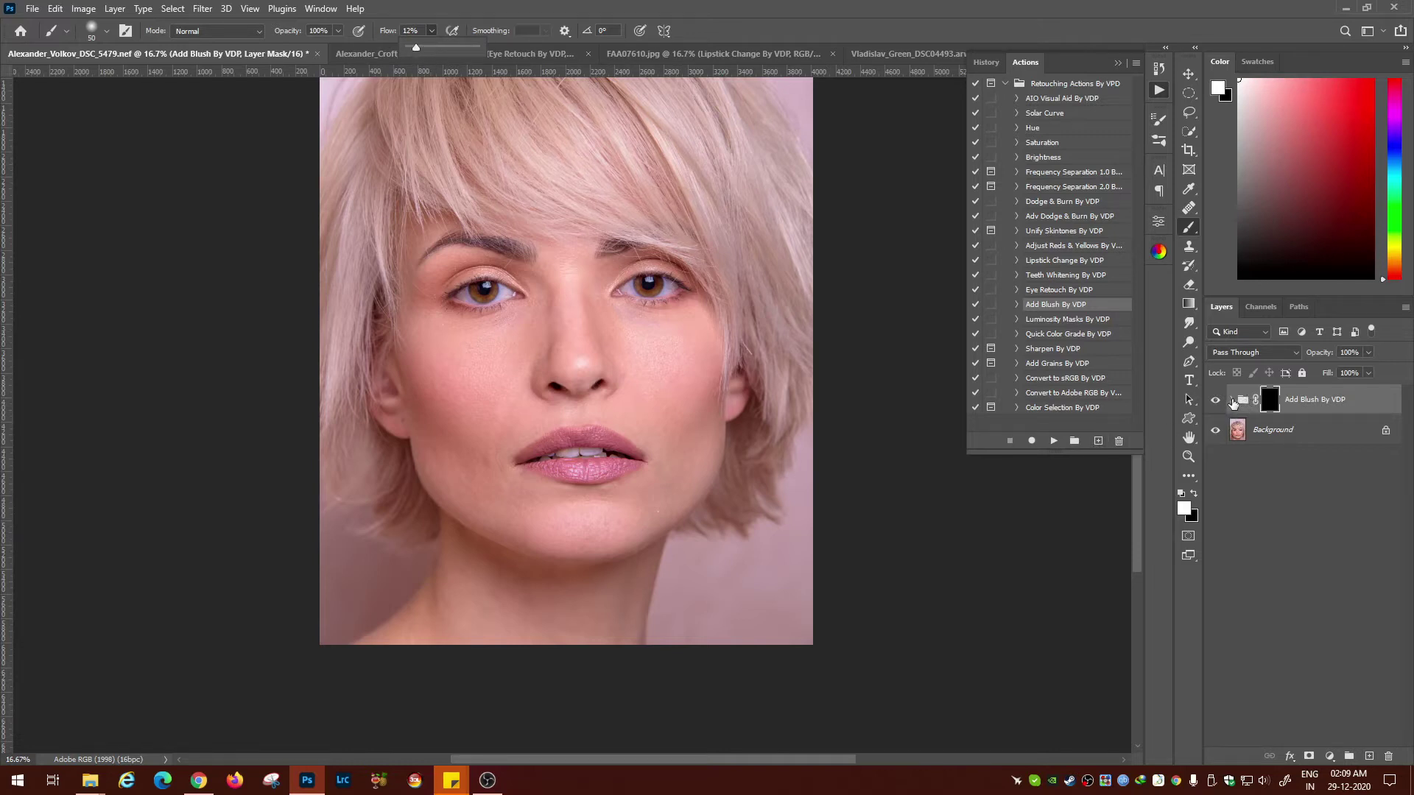
pyautogui.click(431, 387)
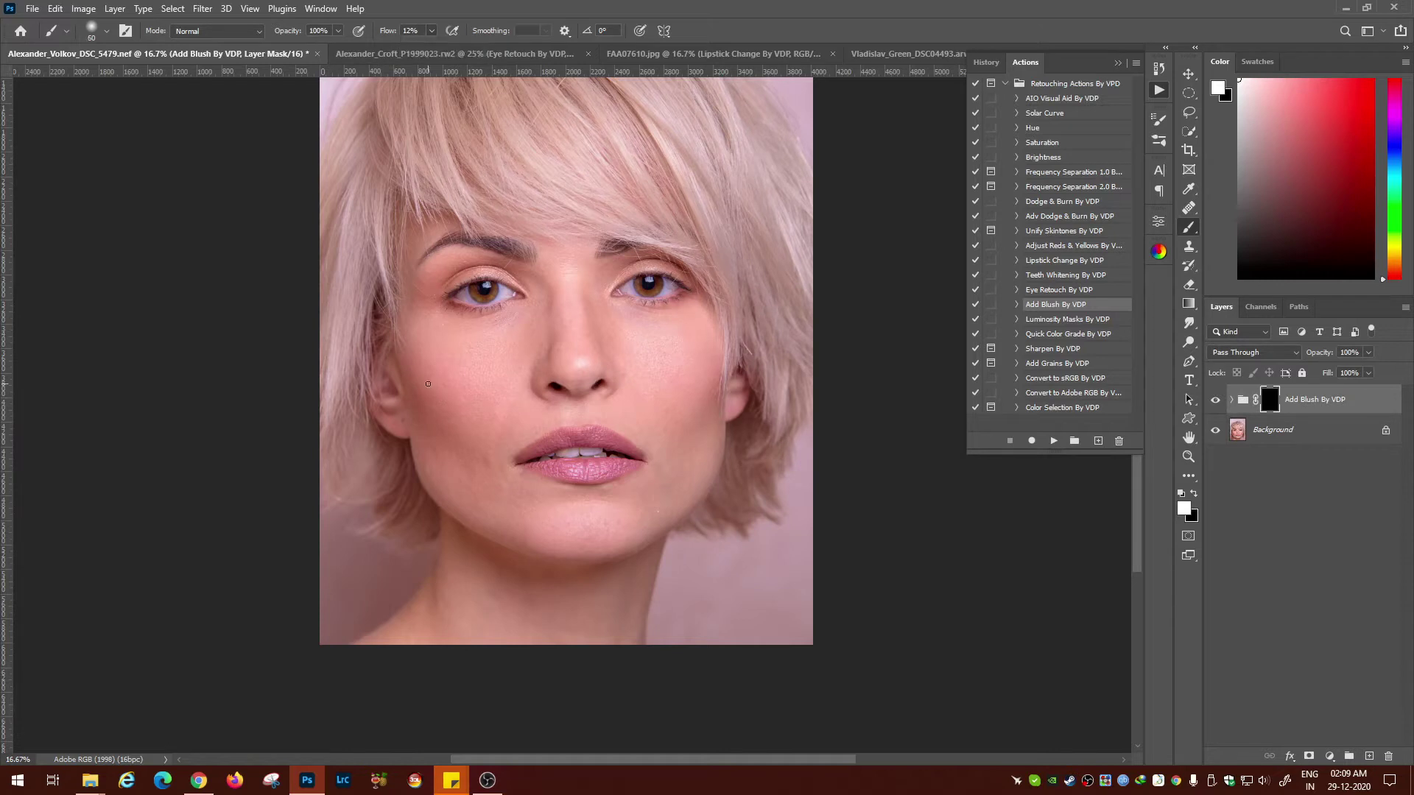
pyautogui.press(']')
pyautogui.press(']')
pyautogui.press(']')
pyautogui.press(']')
pyautogui.press(']')
pyautogui.press(']')
pyautogui.press(']')
pyautogui.press(']')
pyautogui.press(']')
pyautogui.press(']')
pyautogui.press(']')
pyautogui.press(']')
pyautogui.press(']')
pyautogui.press(']')
pyautogui.press(']')
pyautogui.rightClick(718, 180)
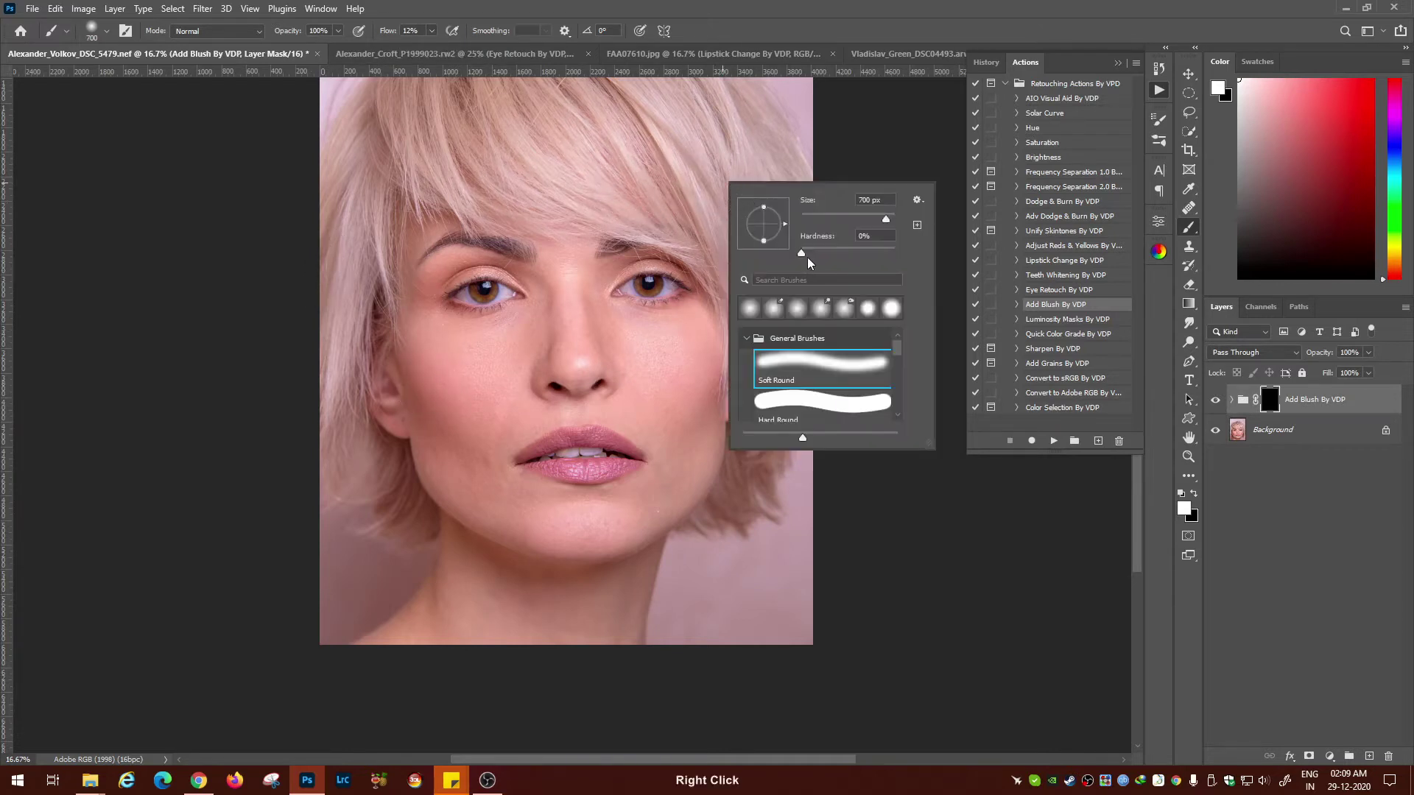
pyautogui.moveTo(801, 253); pyautogui.dragTo(772, 286)
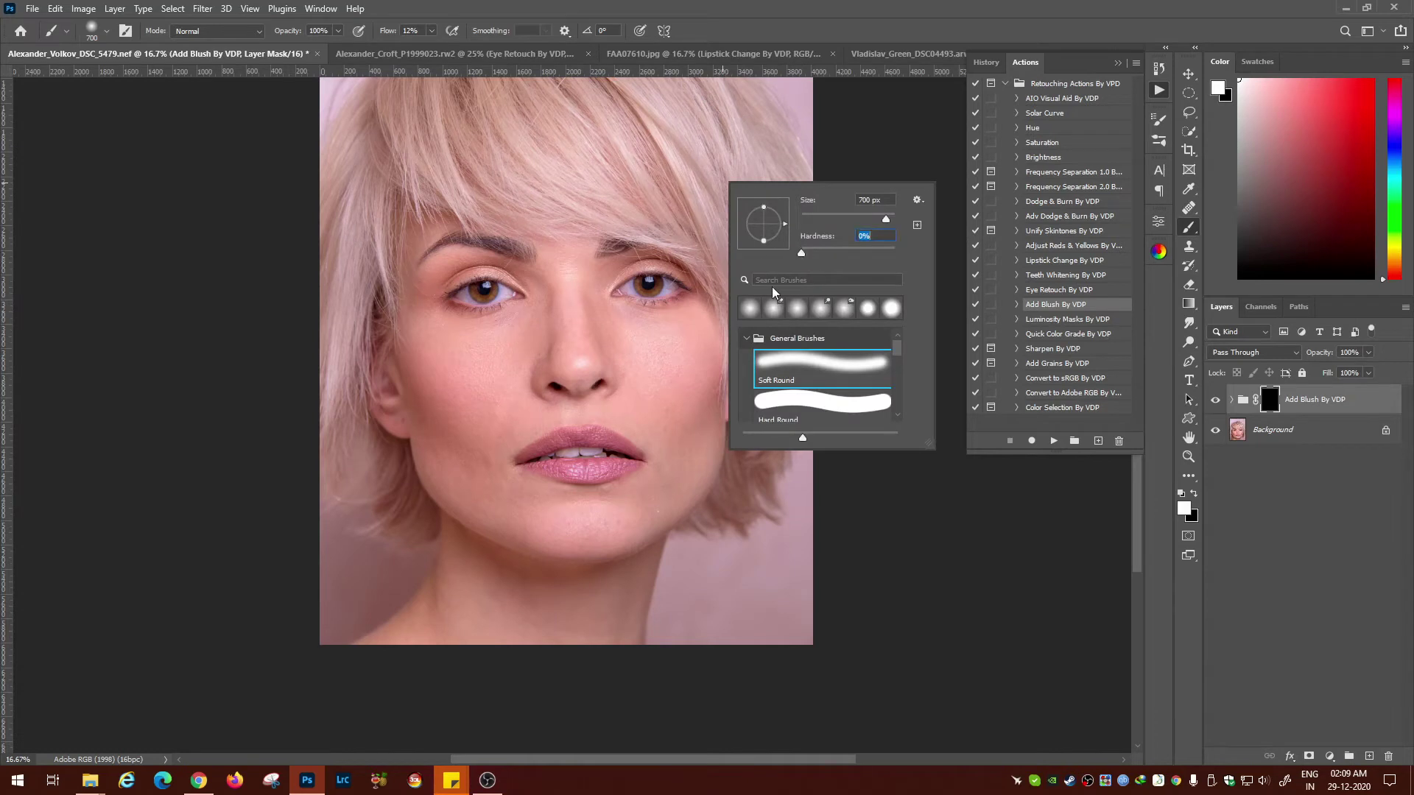
# Step: Enable Transfer and Smoothing for the brush and set its spacing to 10%
pyautogui.click(1158, 118)
pyautogui.click(1159, 119)
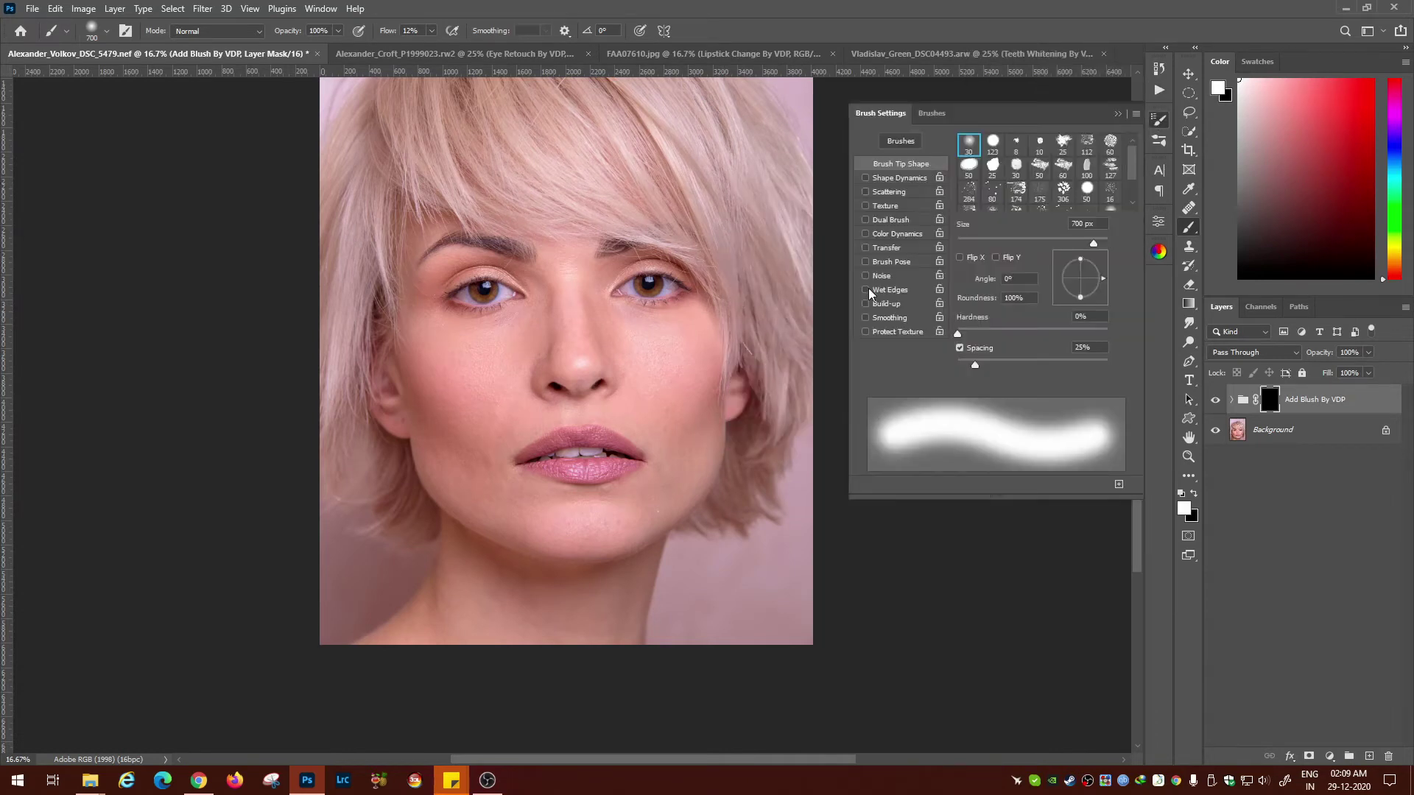
pyautogui.click(865, 248)
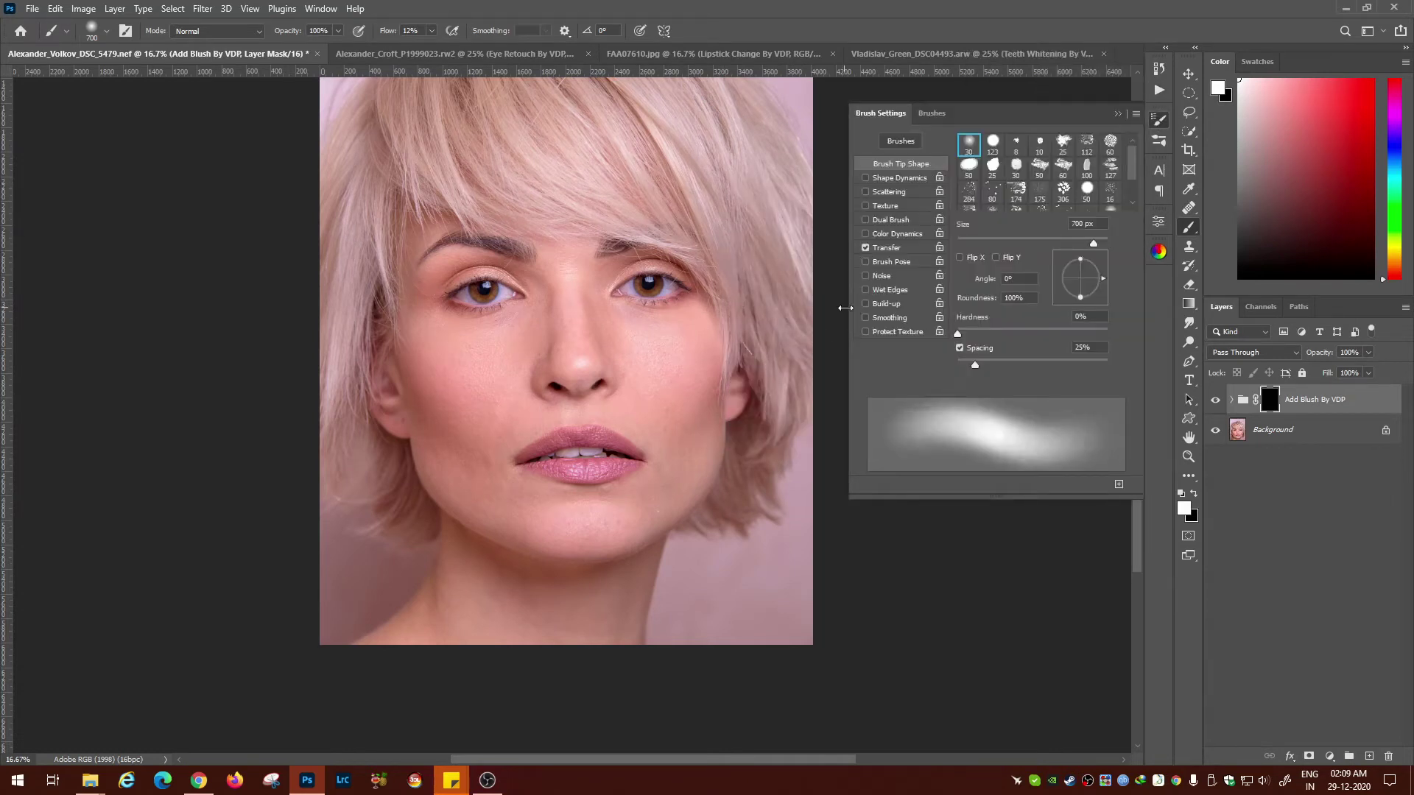
pyautogui.click(881, 247)
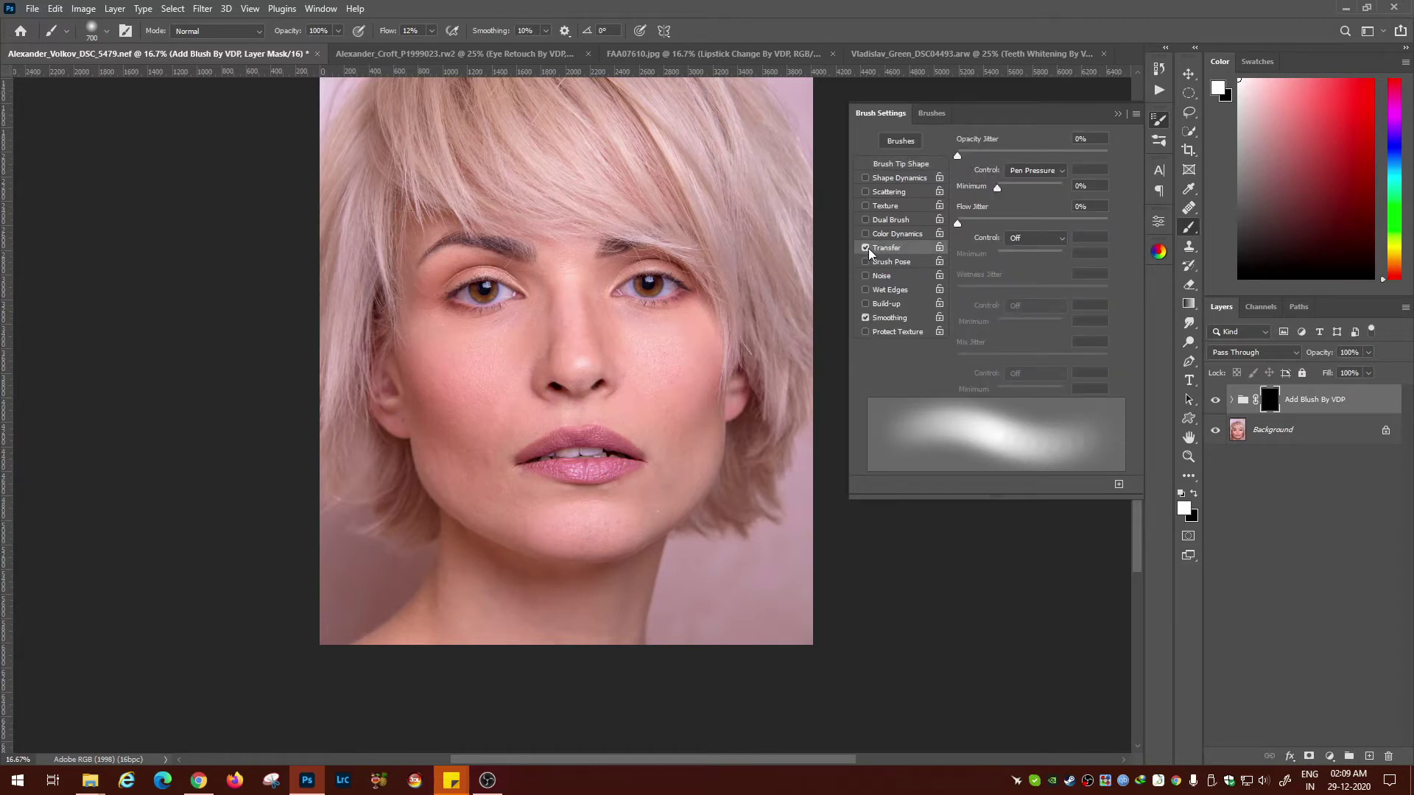
pyautogui.click(894, 169)
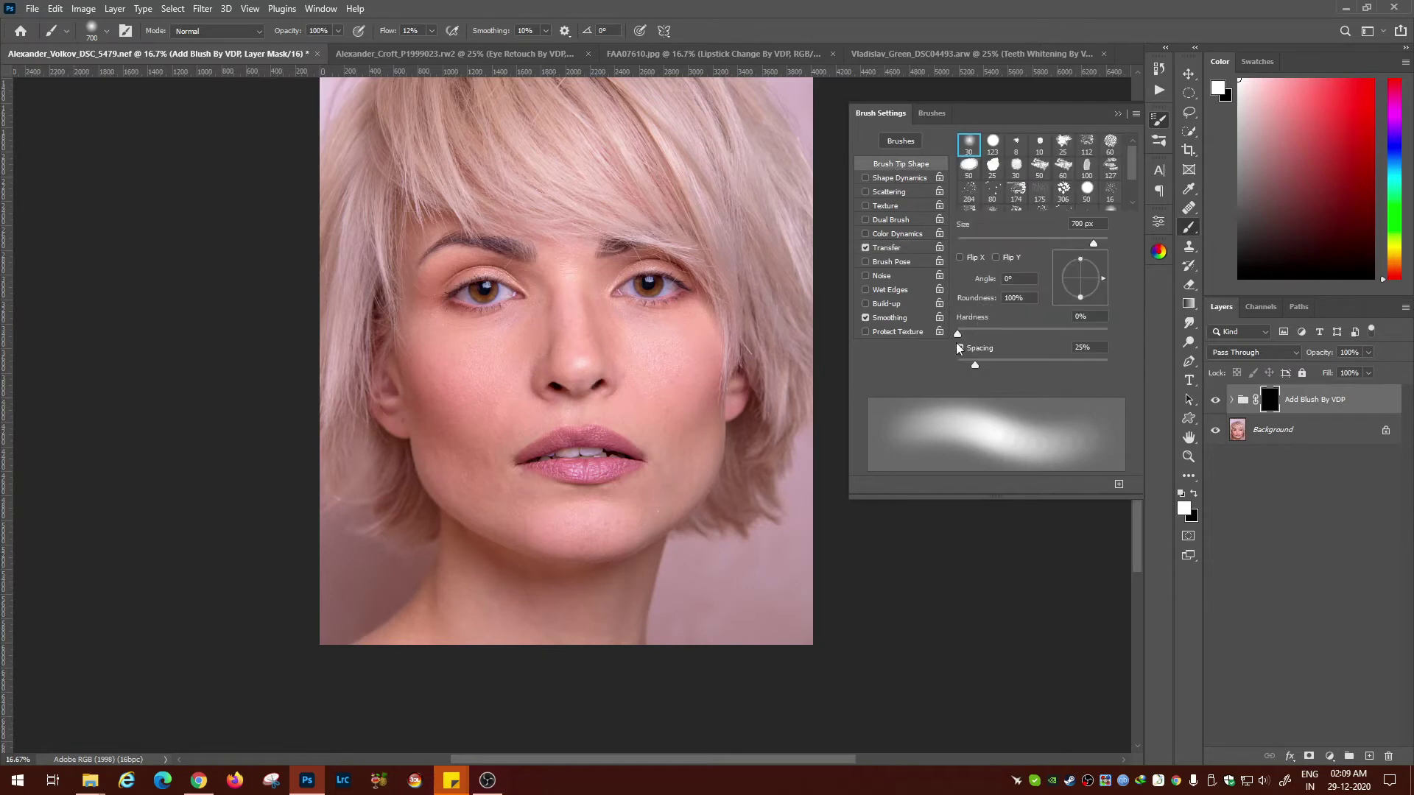
pyautogui.moveTo(974, 361)
pyautogui.mouseDown()
pyautogui.moveTo(948, 366)
pyautogui.moveTo(964, 365)
pyautogui.mouseUp()
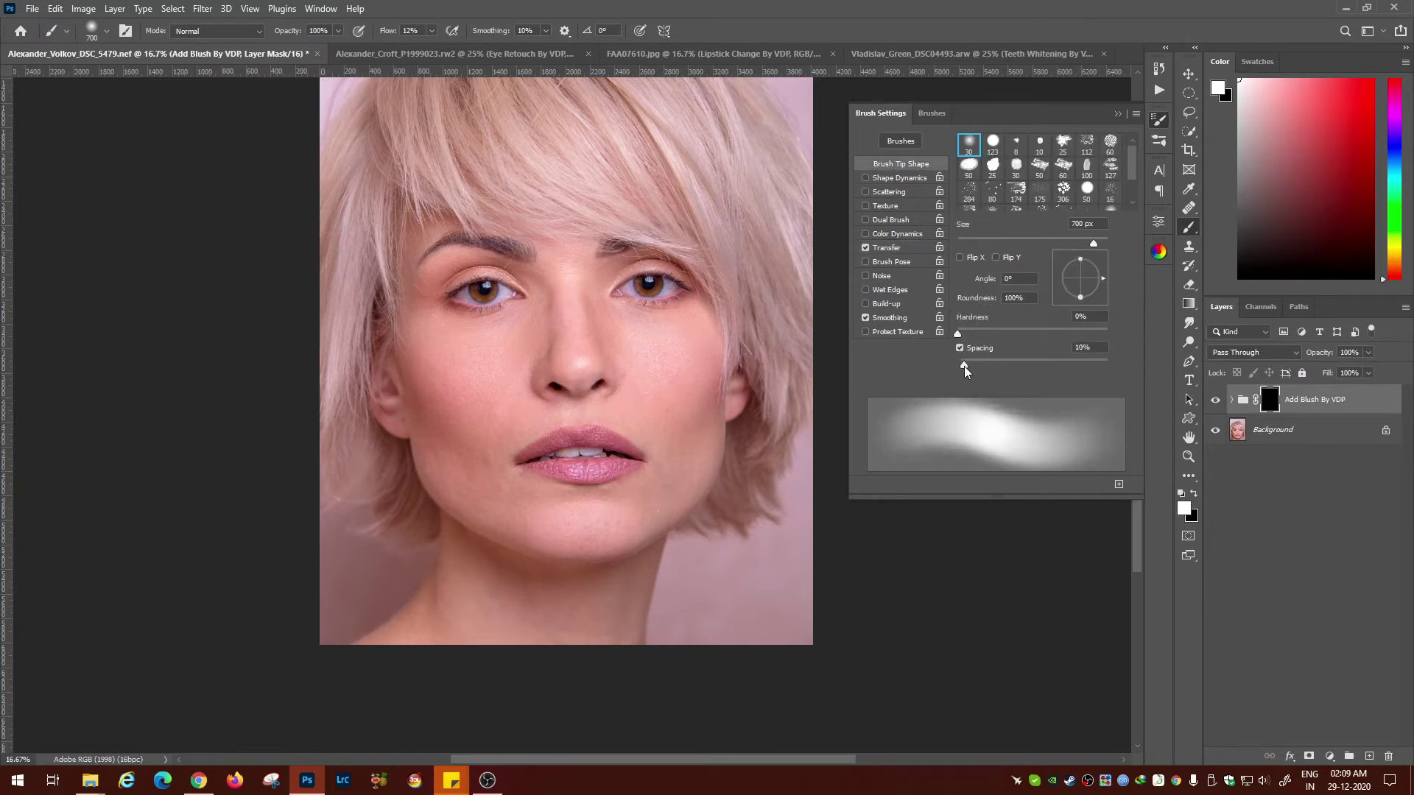
pyautogui.click(1158, 119)
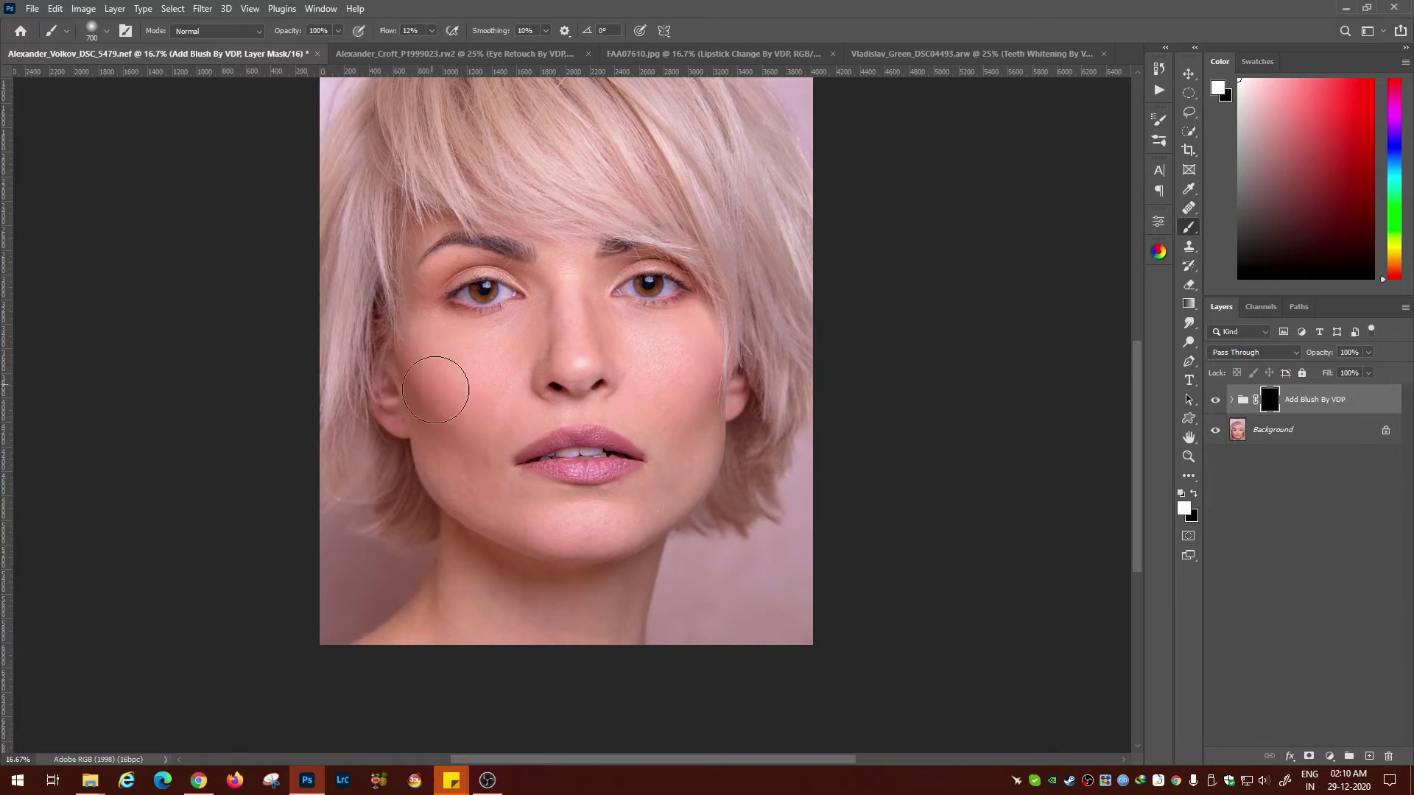
# Step: Paint white over both cheeks on the Add Blush By VDP mask and change the Choose Blush Color fill to magenta
pyautogui.moveTo(464, 406)
pyautogui.mouseDown()
pyautogui.moveTo(424, 370)
pyautogui.moveTo(489, 413)
pyautogui.moveTo(426, 366)
pyautogui.moveTo(700, 392)
pyautogui.moveTo(674, 403)
pyautogui.moveTo(450, 383)
pyautogui.moveTo(482, 442)
pyautogui.moveTo(710, 375)
pyautogui.moveTo(713, 338)
pyautogui.moveTo(481, 469)
pyautogui.moveTo(701, 357)
pyautogui.mouseUp()
pyautogui.click(1231, 399)
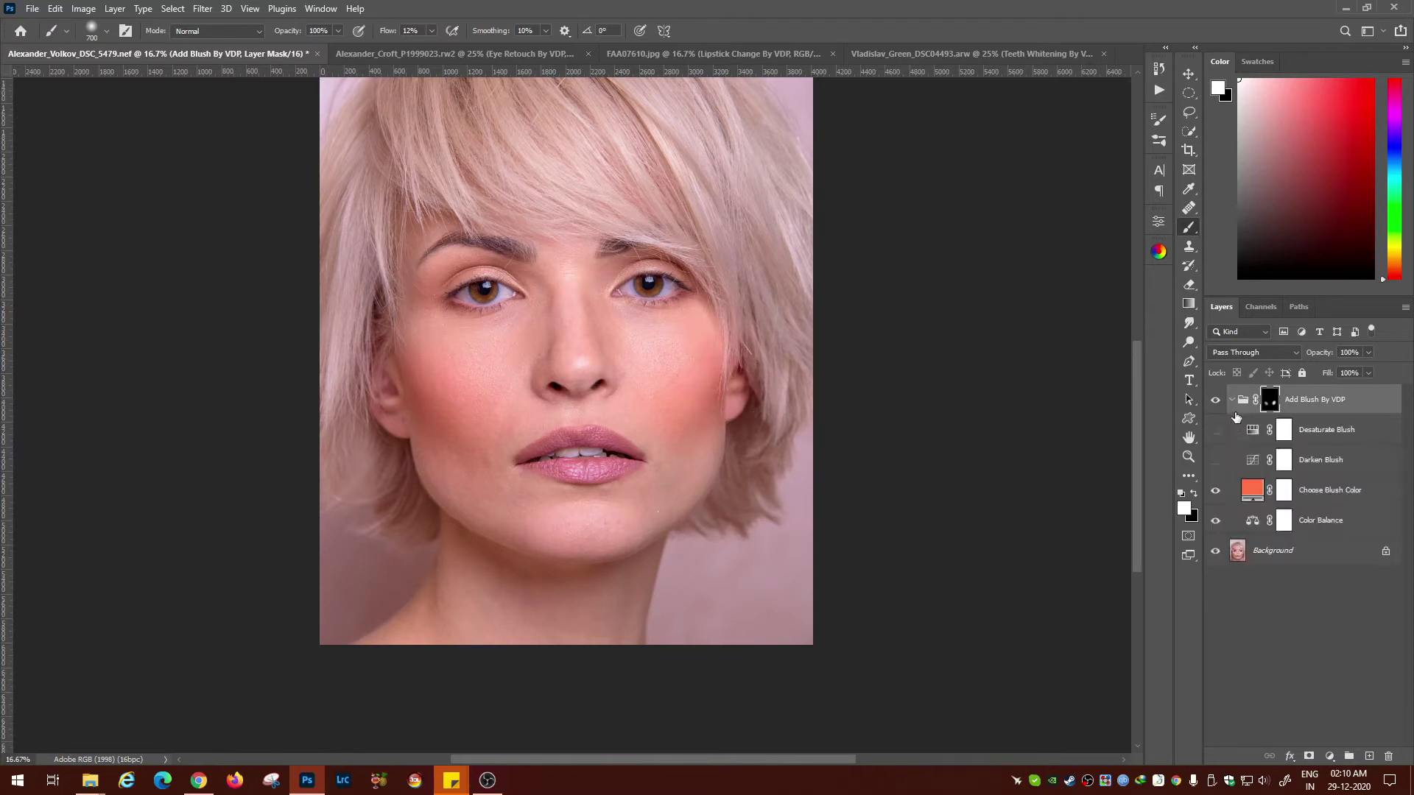
pyautogui.doubleClick(1255, 492)
pyautogui.moveTo(982, 219)
pyautogui.mouseDown()
pyautogui.moveTo(979, 195)
pyautogui.moveTo(978, 256)
pyautogui.moveTo(979, 194)
pyautogui.mouseUp()
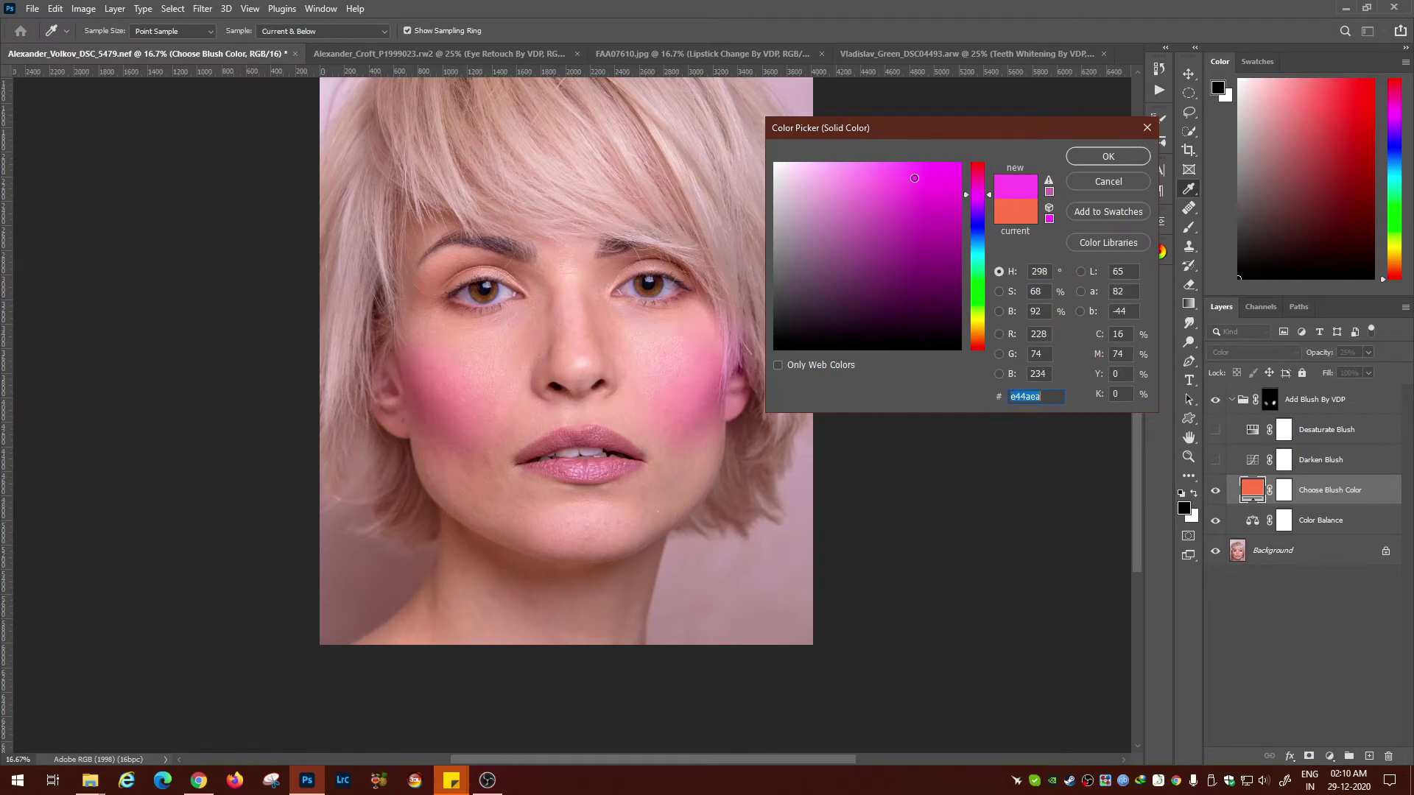
pyautogui.click(1108, 157)
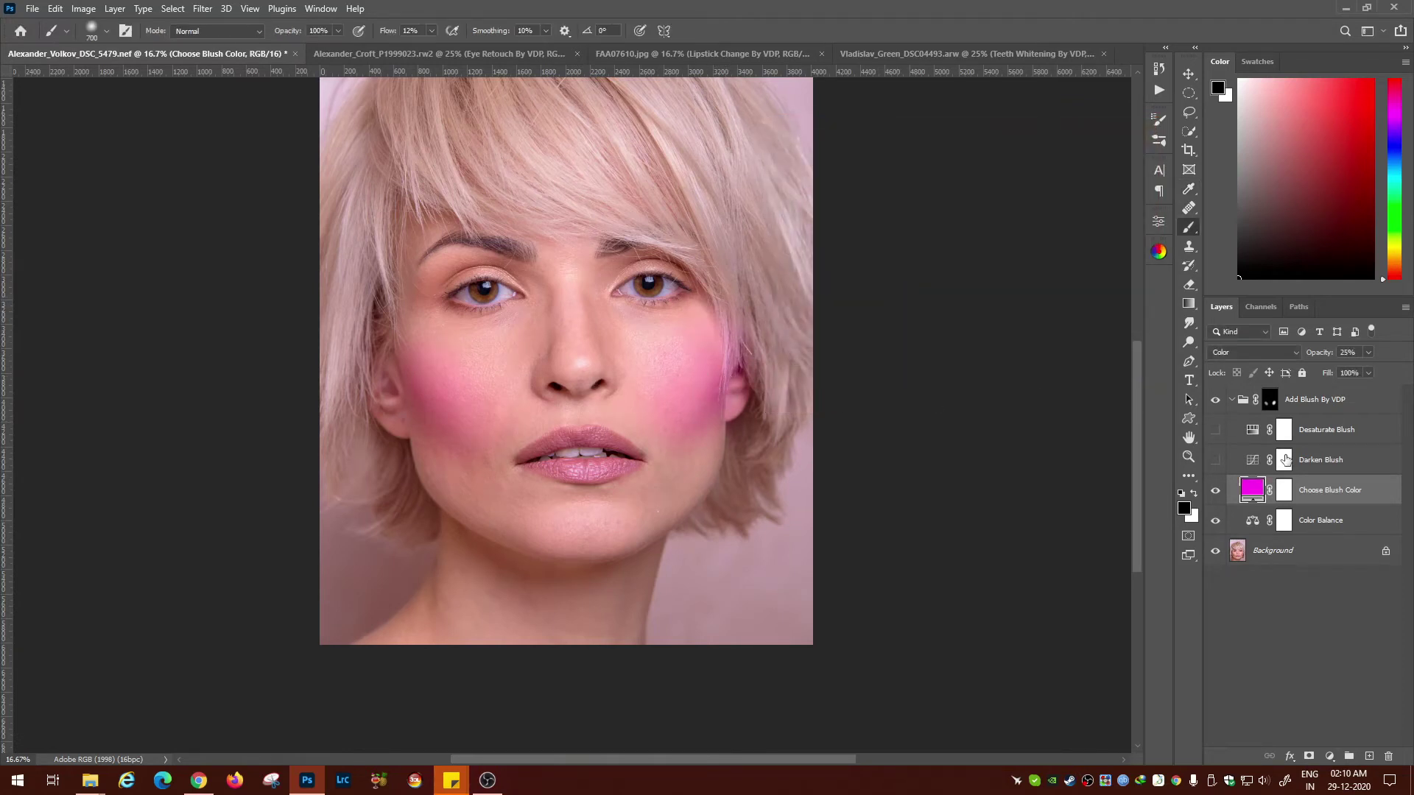
pyautogui.click(1233, 400)
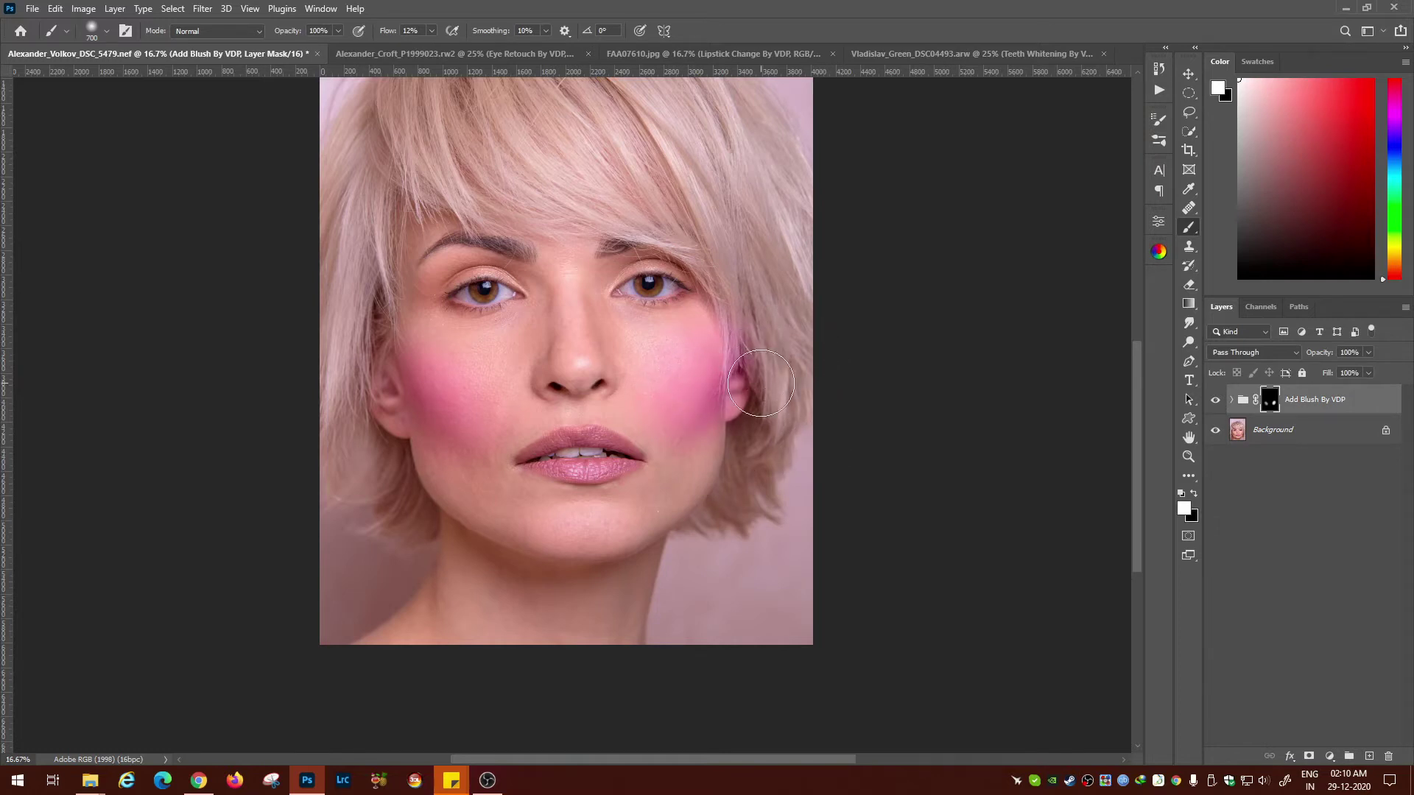
# Step: Mask out the blush spilling onto the ear and hair beside the right-hand cheek with a black 200 px brush
pyautogui.hotkey('ctrl', '+')
pyautogui.moveTo(722, 434); pyautogui.dragTo(633, 471)
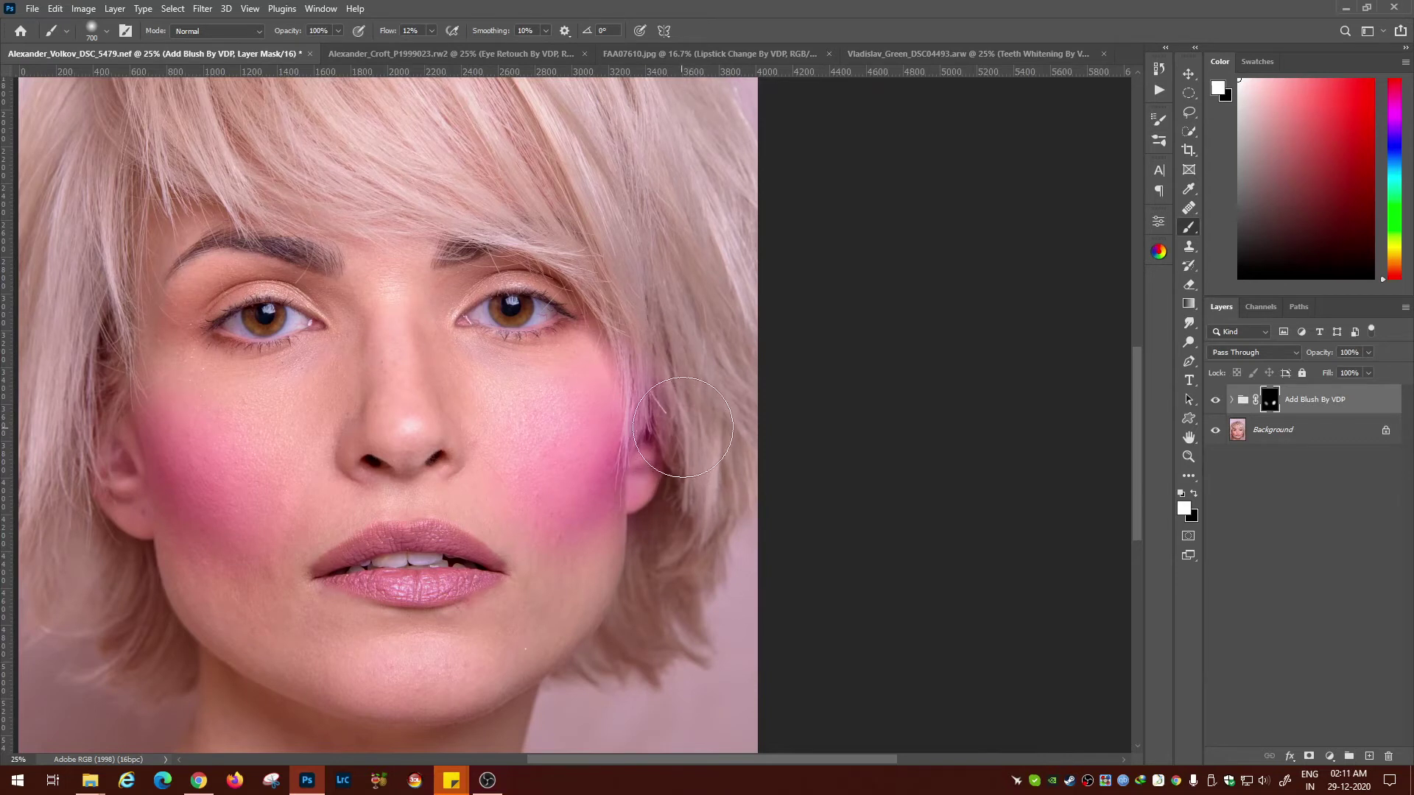
pyautogui.click(1193, 496)
pyautogui.press('[')
pyautogui.press('[')
pyautogui.press('[')
pyautogui.press('[')
pyautogui.press('[')
pyautogui.moveTo(643, 444); pyautogui.dragTo(657, 381)
pyautogui.moveTo(664, 480)
pyautogui.mouseDown()
pyautogui.moveTo(638, 470)
pyautogui.moveTo(643, 455)
pyautogui.moveTo(645, 488)
pyautogui.moveTo(640, 442)
pyautogui.moveTo(645, 479)
pyautogui.moveTo(667, 406)
pyautogui.moveTo(661, 449)
pyautogui.moveTo(656, 375)
pyautogui.mouseUp()
pyautogui.hotkey('ctrl', '-')
pyautogui.hotkey('ctrl', '-')
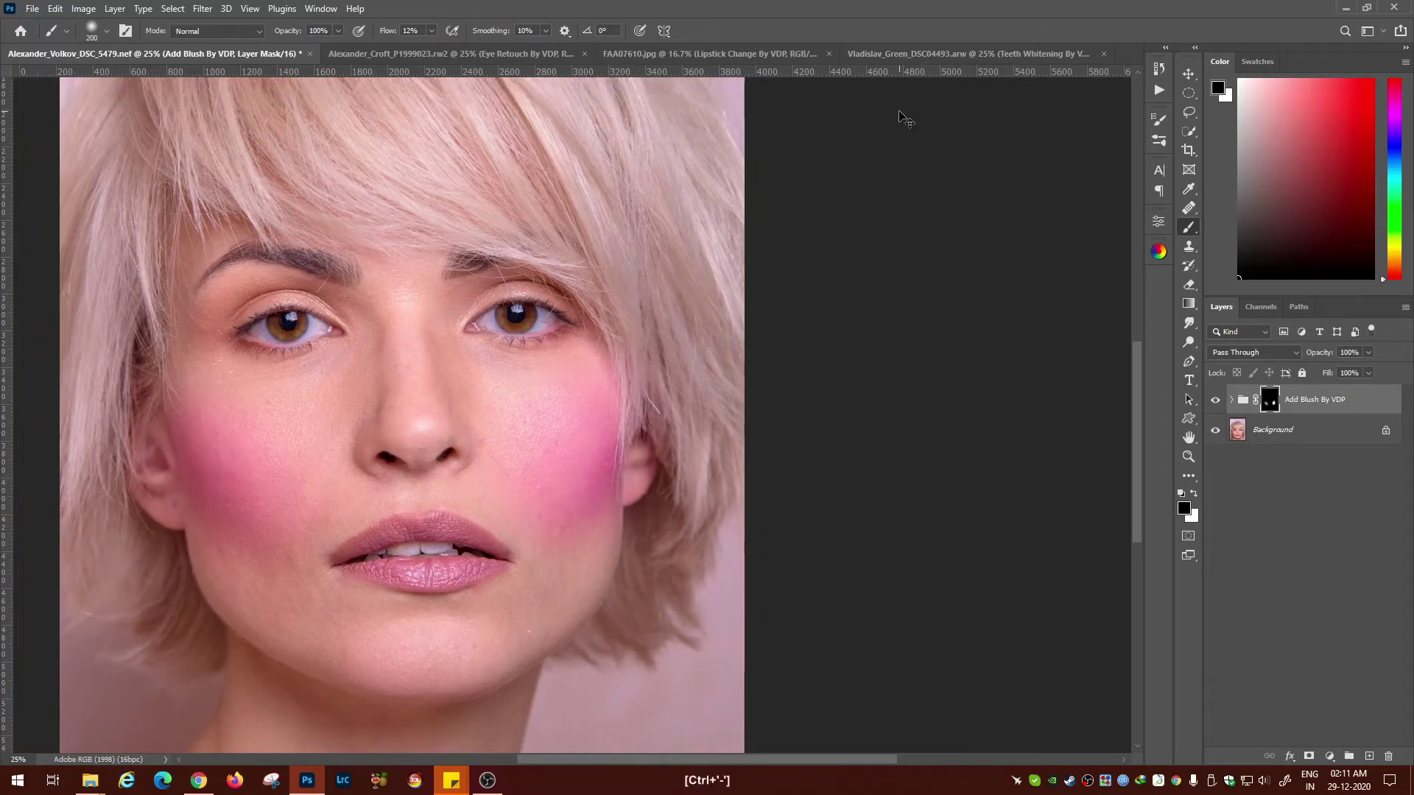
# Step: Run the Luminosity Masks By VDP action with the Add Blush By VDP group's mask selected
pyautogui.click(1159, 119)
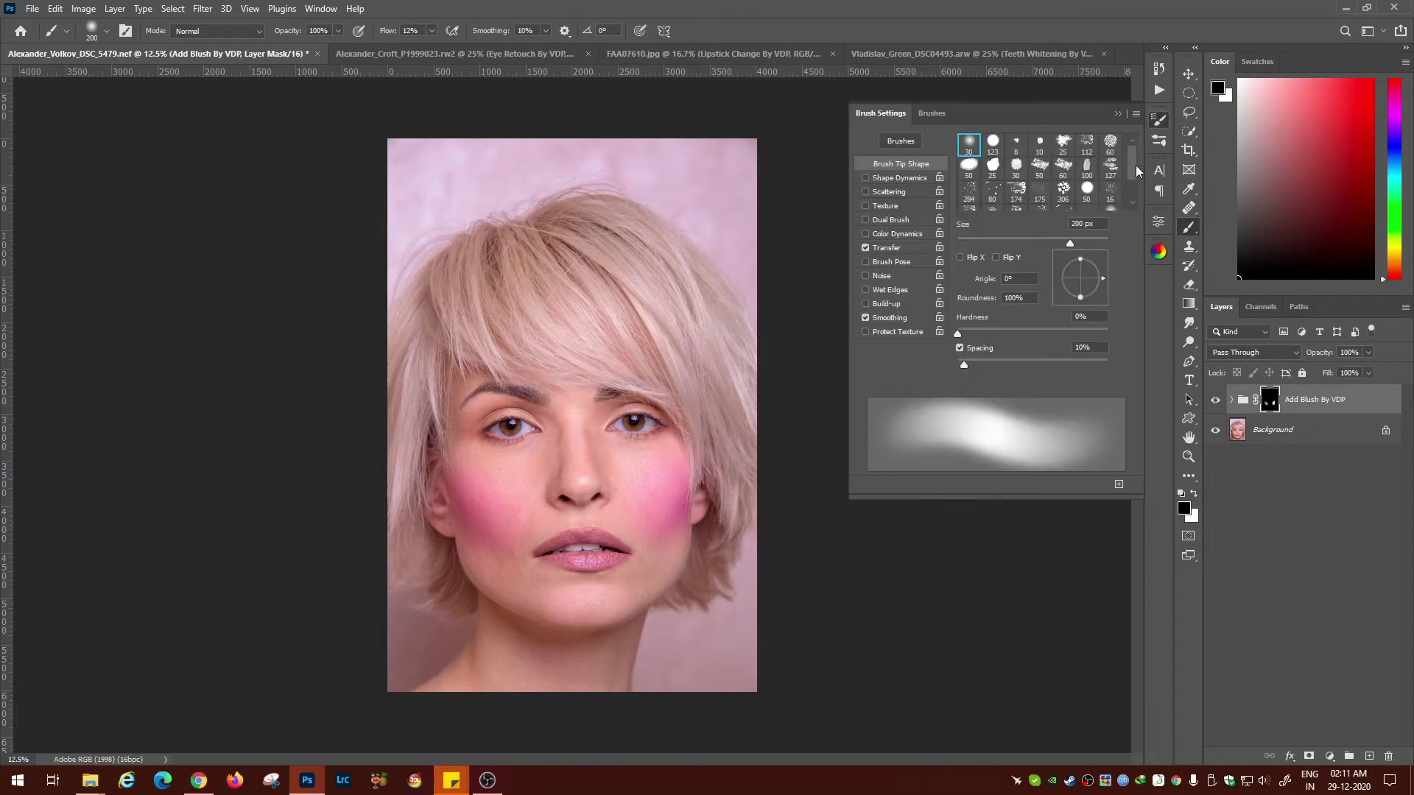
pyautogui.click(1161, 88)
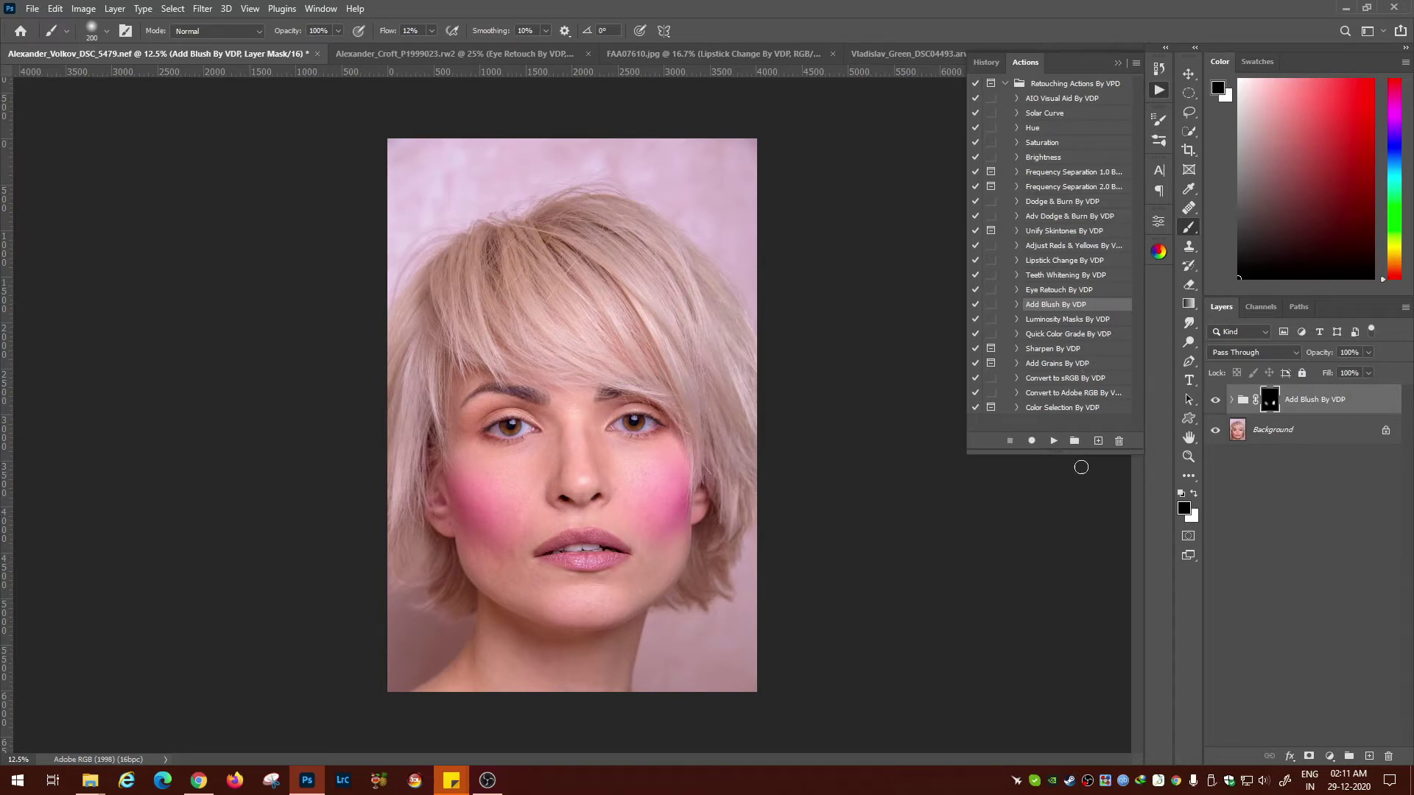
pyautogui.click(1065, 318)
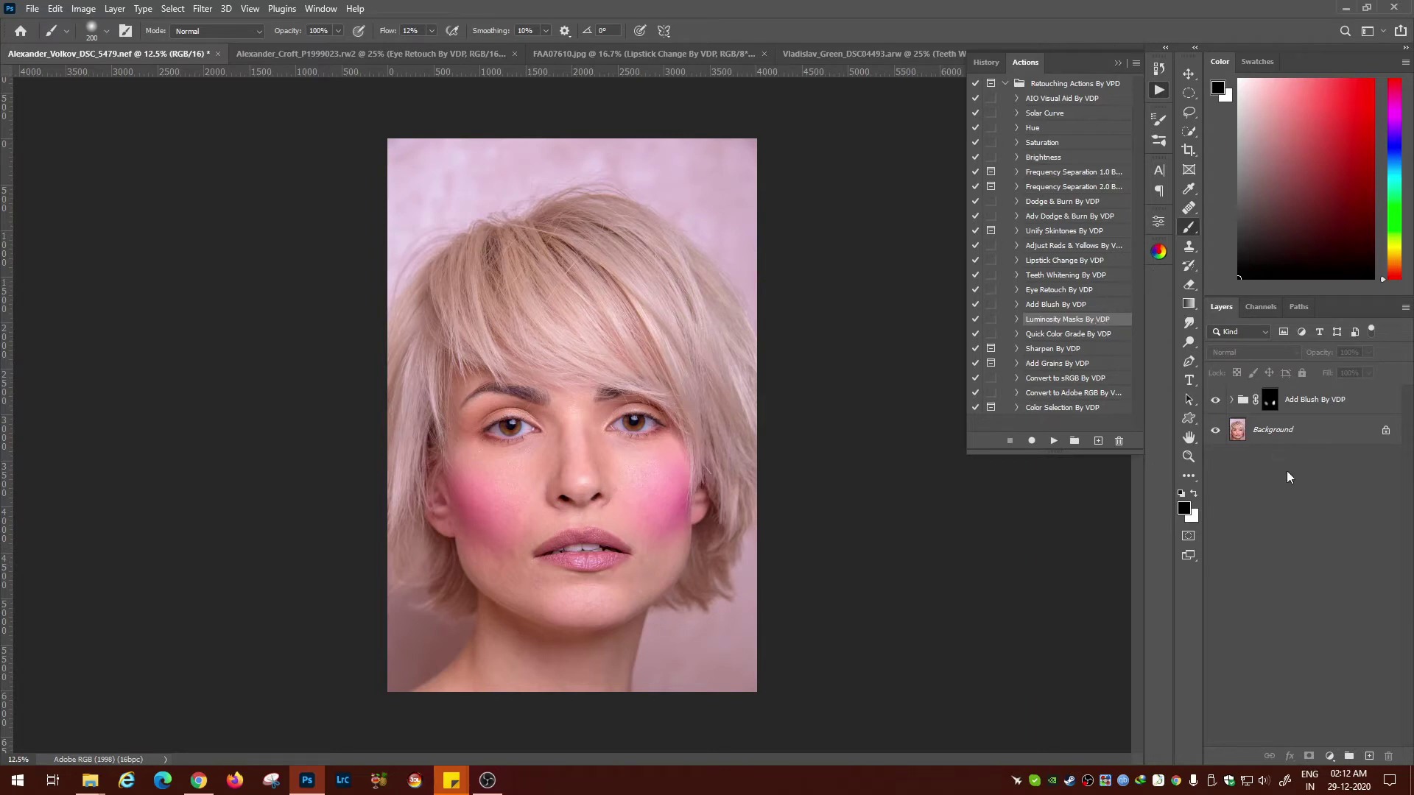
pyautogui.click(1271, 402)
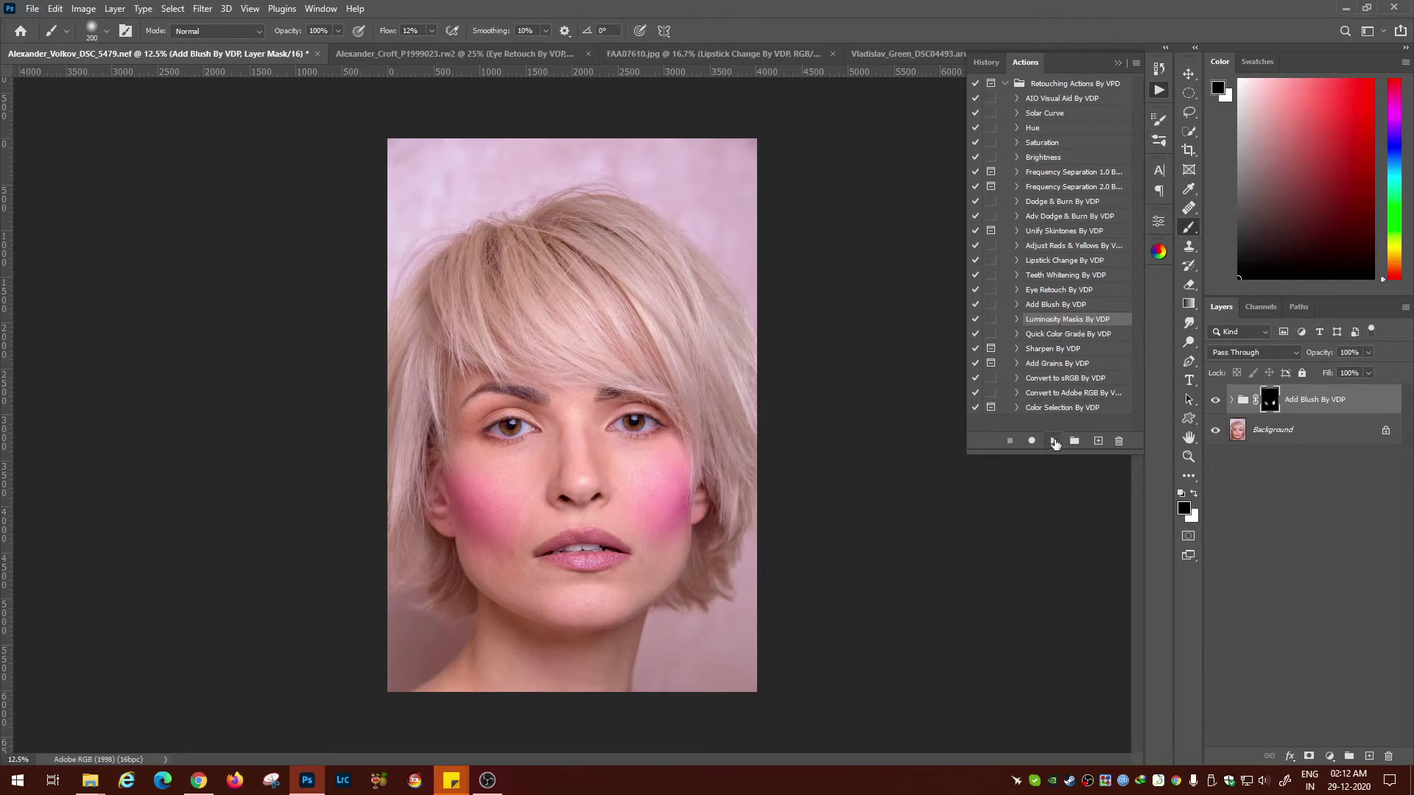
pyautogui.click(1054, 442)
# Step: Examine the Highlight luminosity mask channels, comparing Highlight 1, 2, 3 and 5
pyautogui.click(1260, 307)
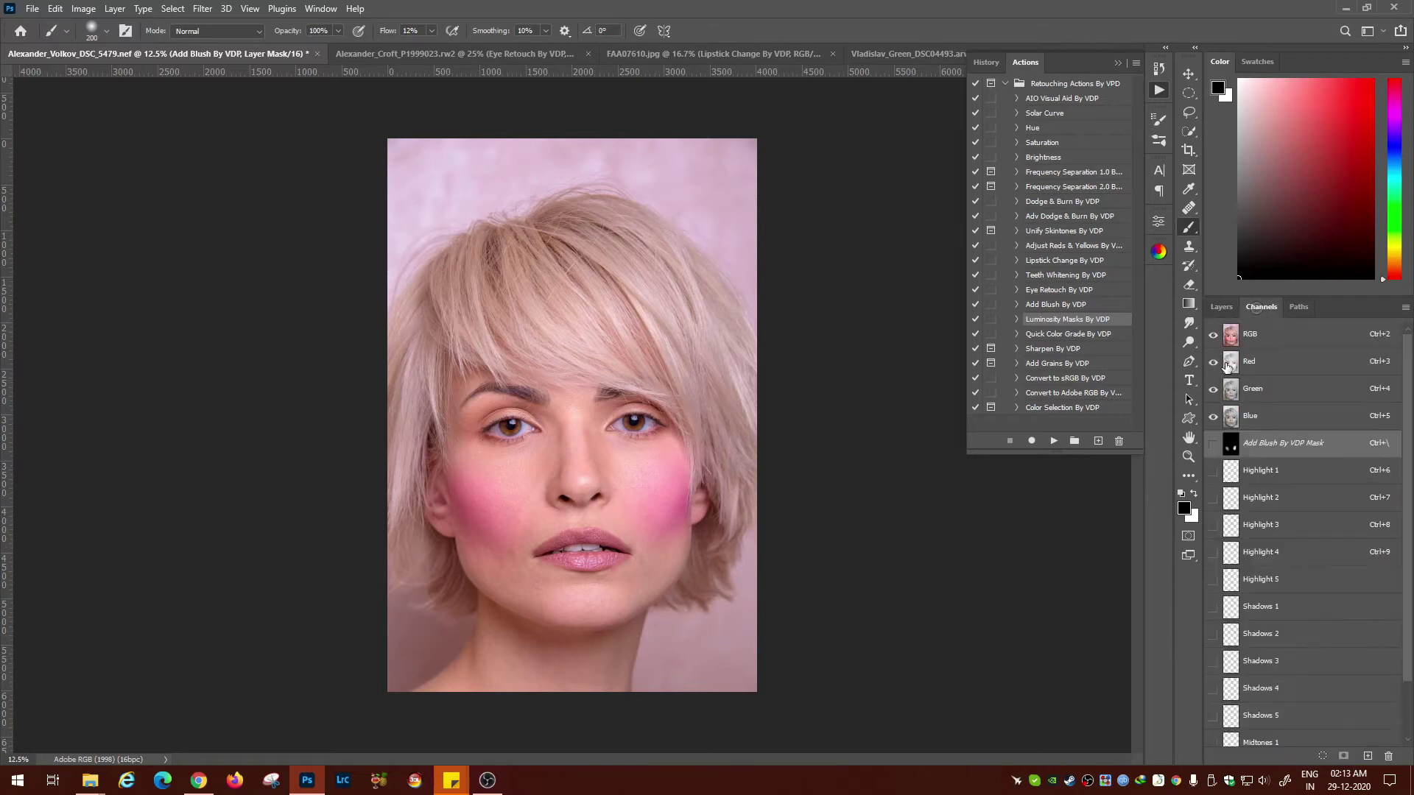
pyautogui.scroll(-2, 1325, 442)
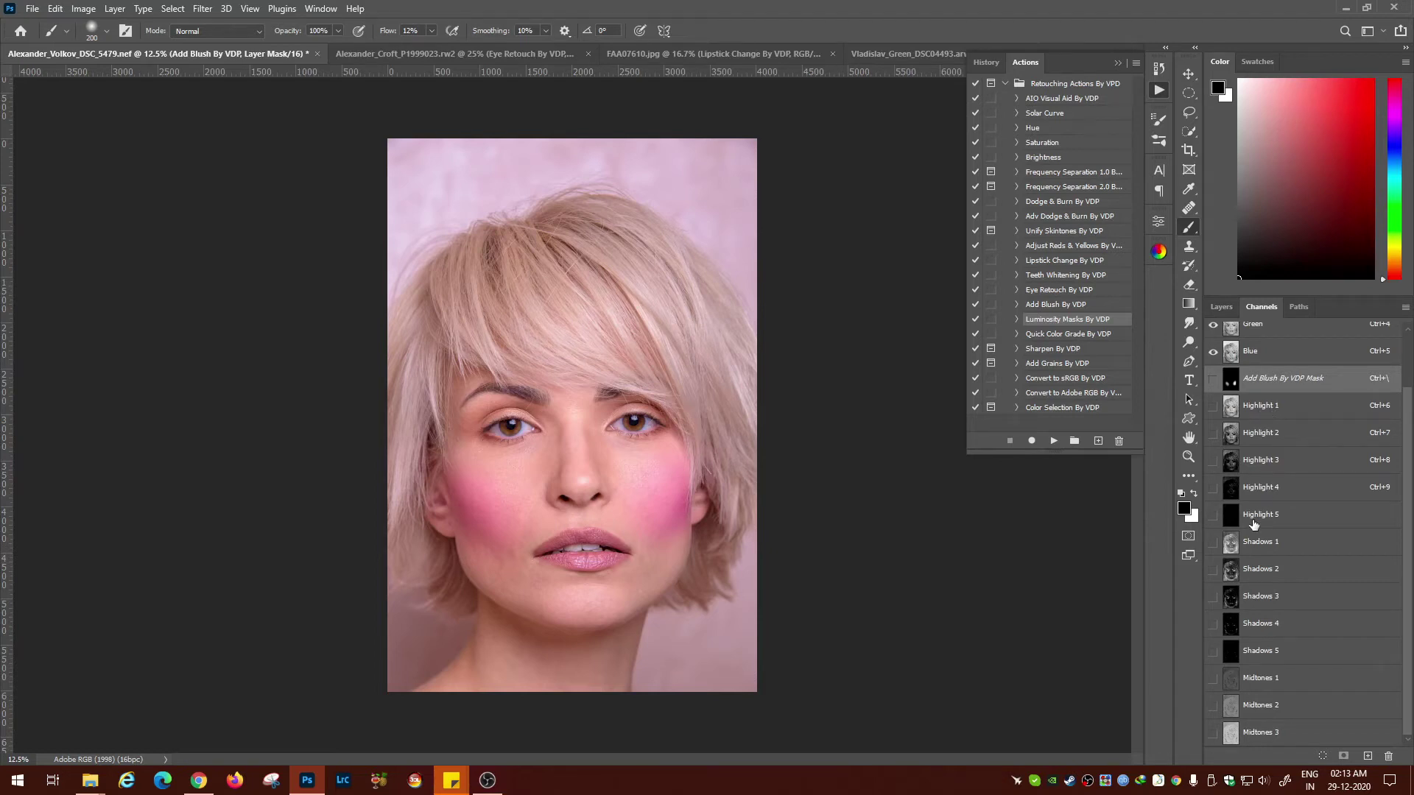
pyautogui.click(1263, 407)
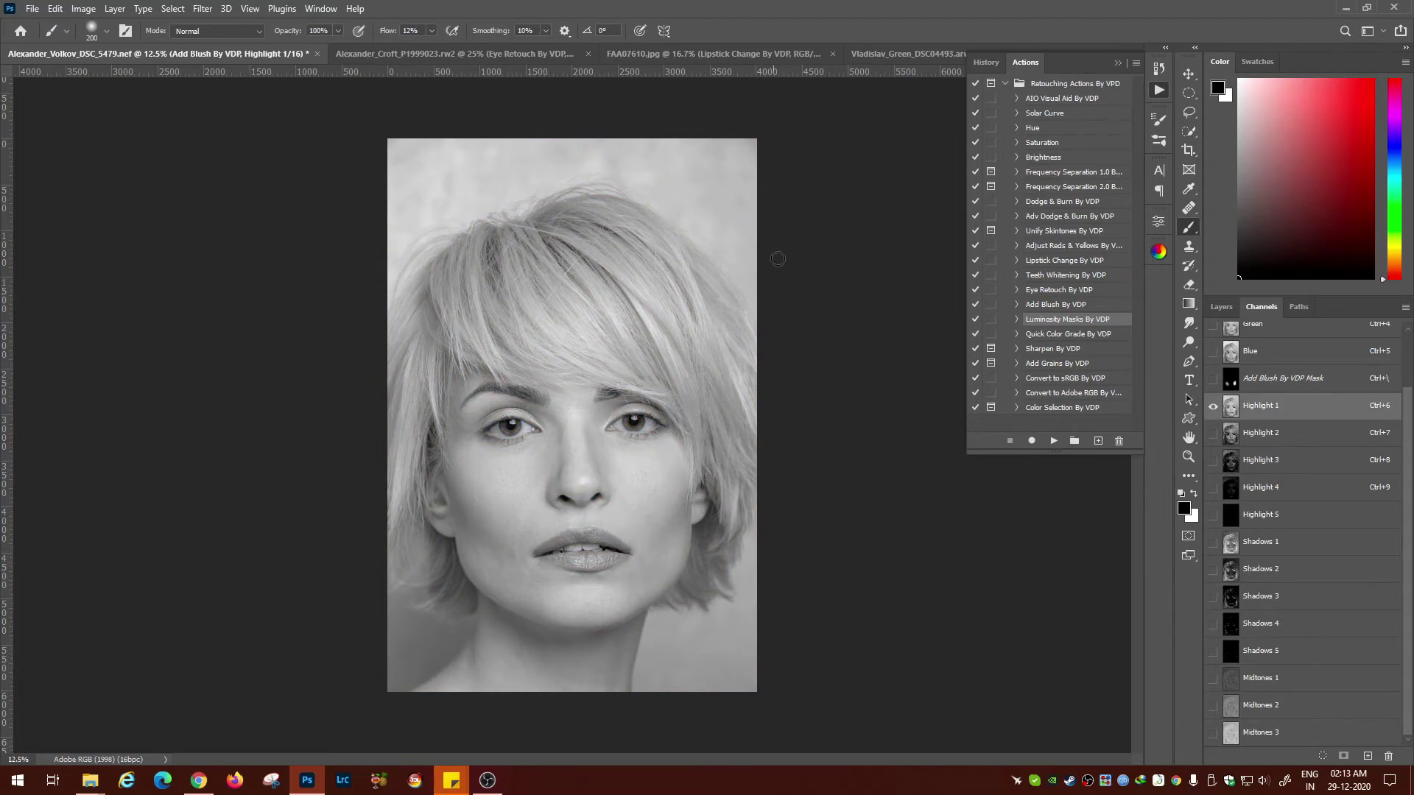
pyautogui.click(1240, 435)
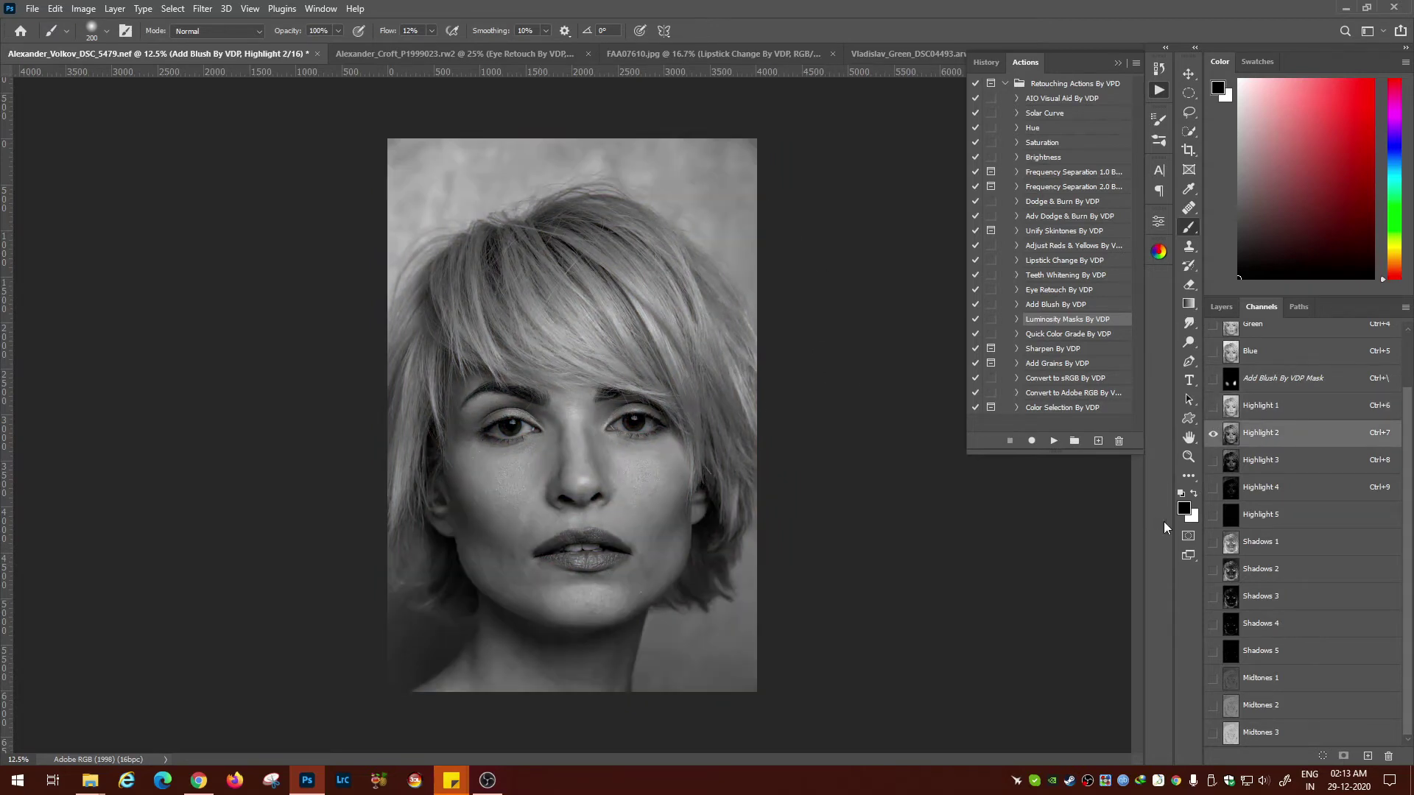
pyautogui.click(1241, 465)
pyautogui.click(1246, 514)
pyautogui.click(1266, 406)
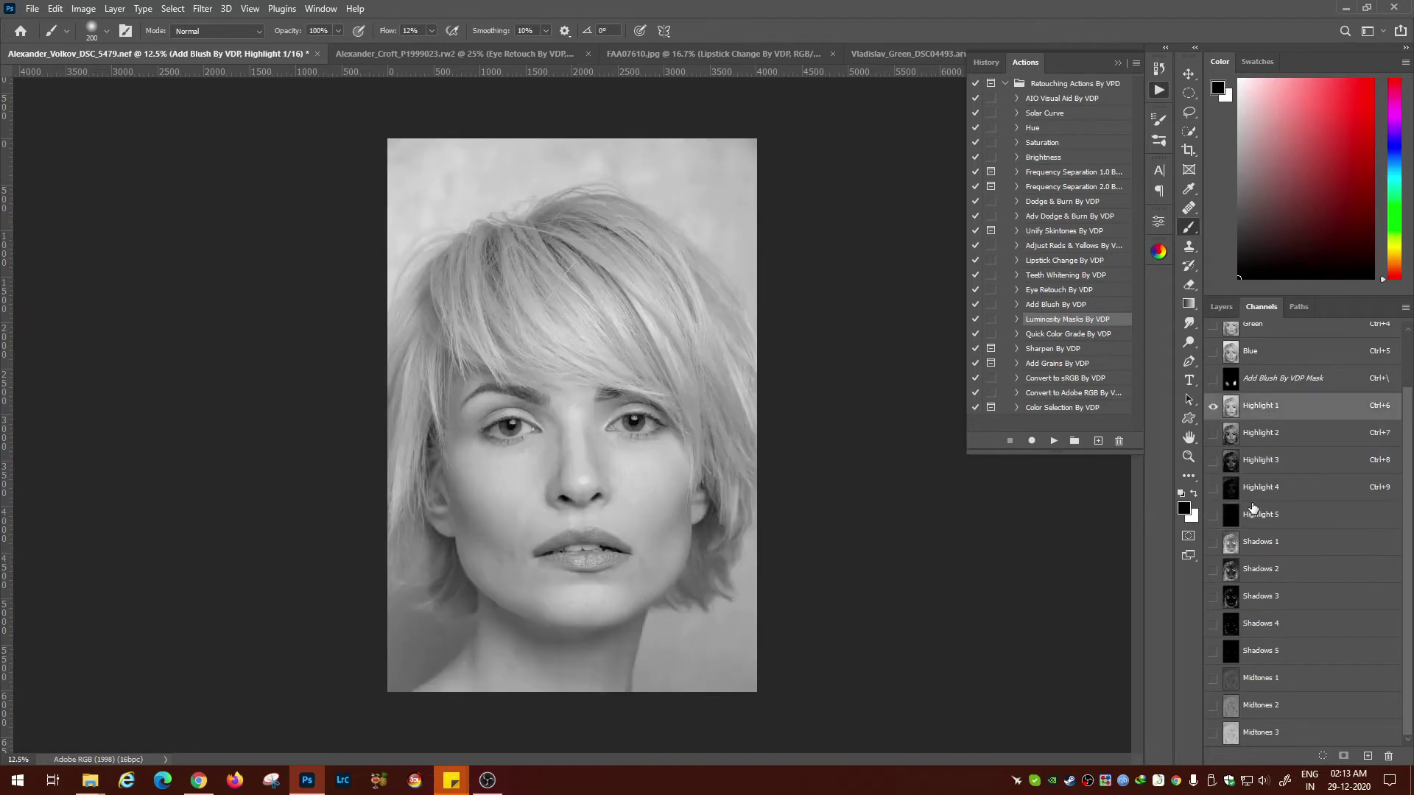
pyautogui.click(1254, 513)
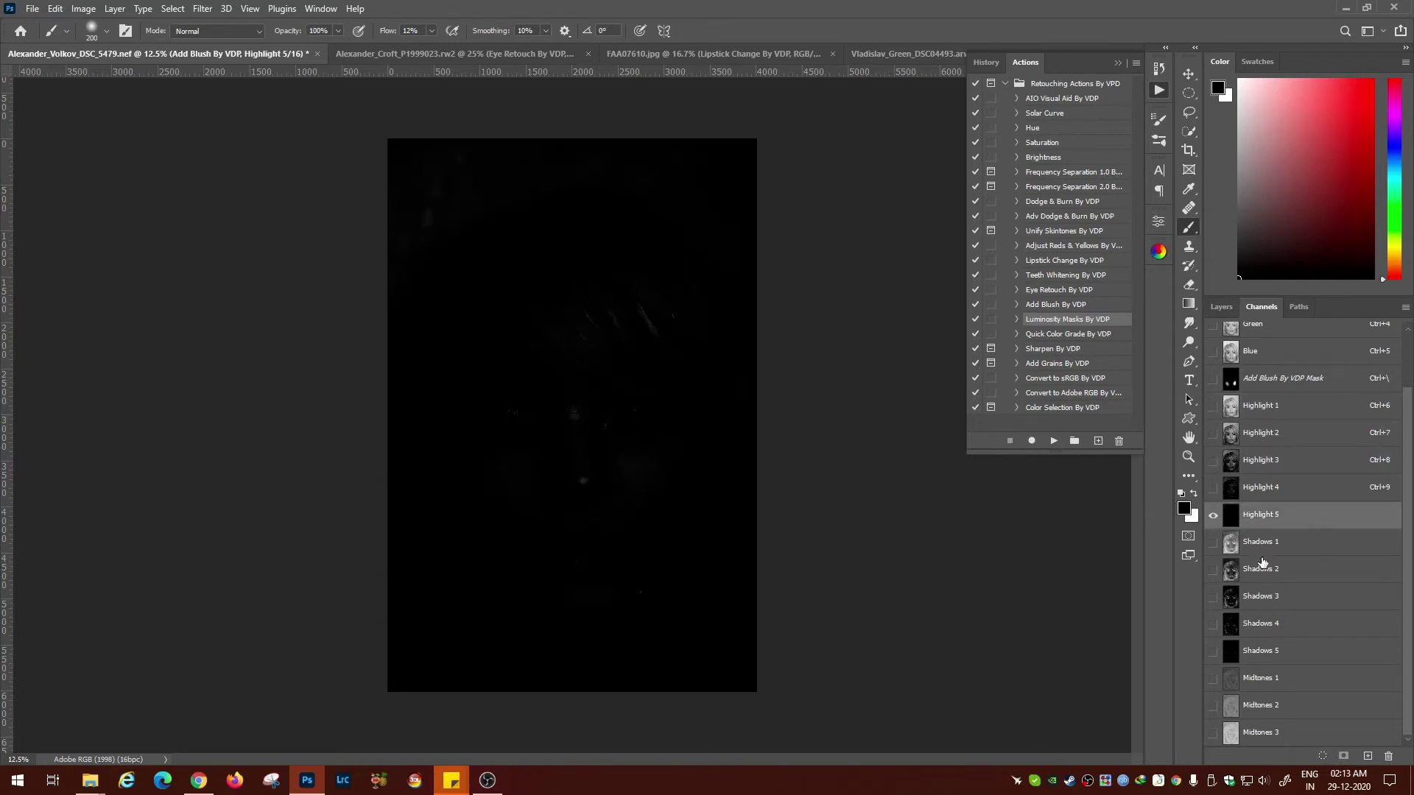
# Step: Examine the Shadows 1, Shadows 5 and Midtones 1 to 3 channels, and return to Highlight 1
pyautogui.click(1260, 543)
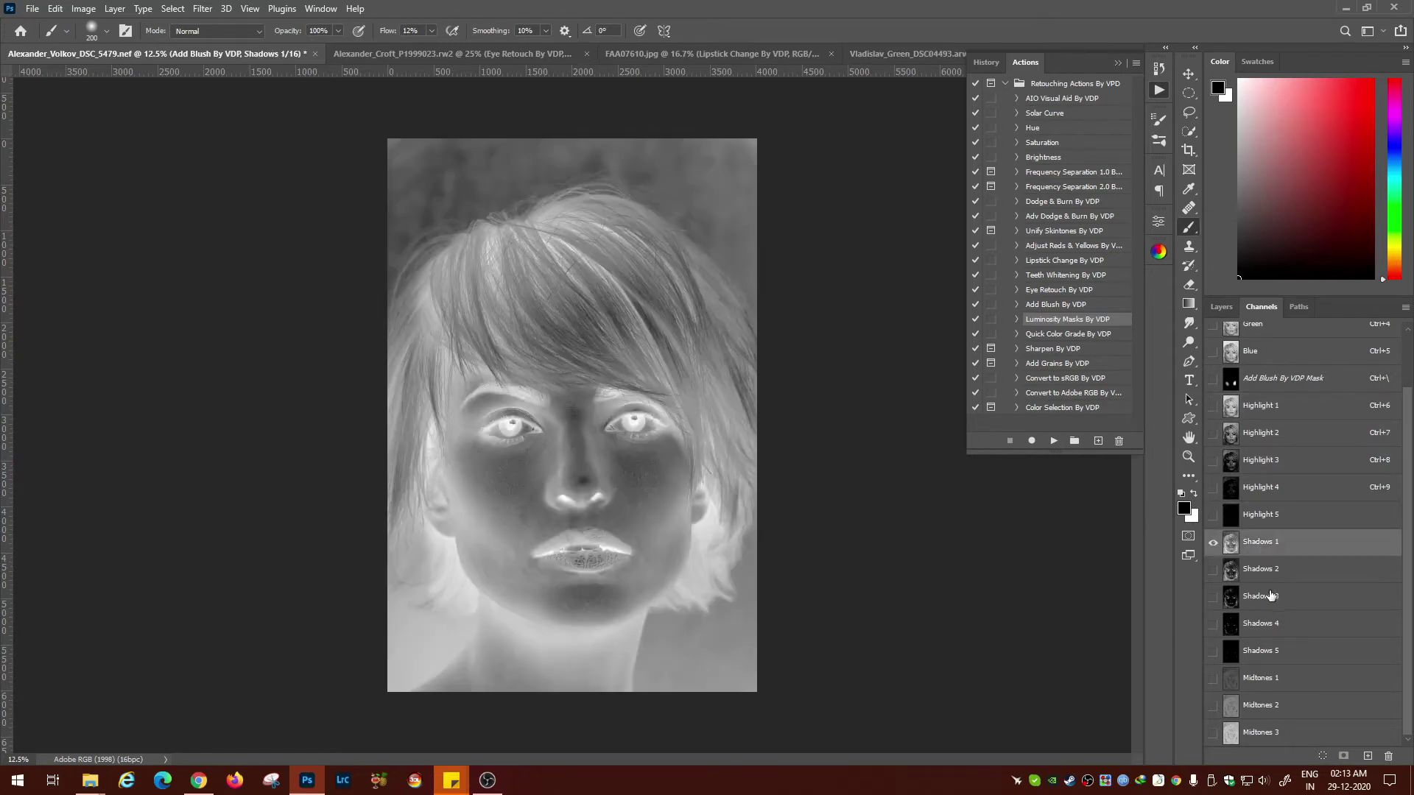
pyautogui.click(1258, 653)
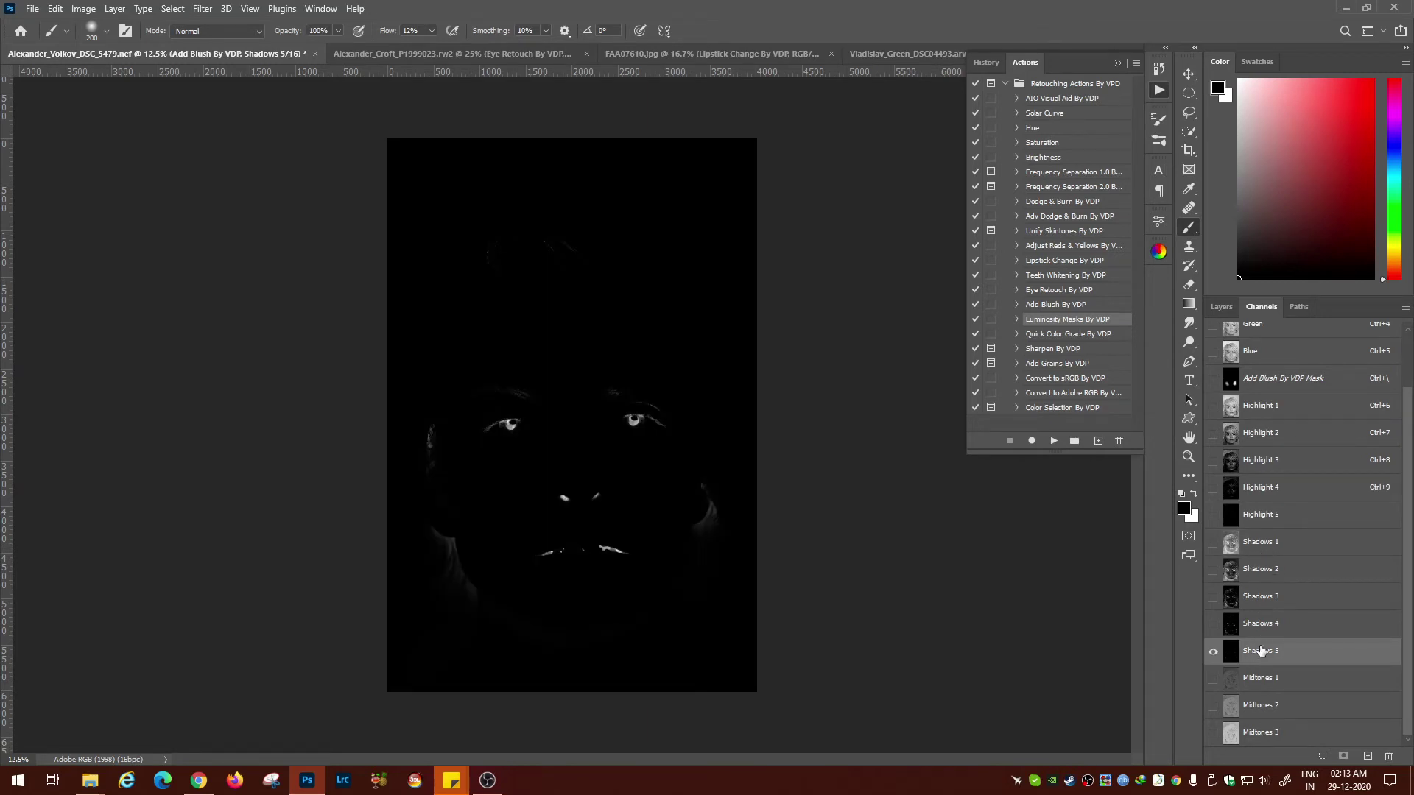
pyautogui.click(1256, 683)
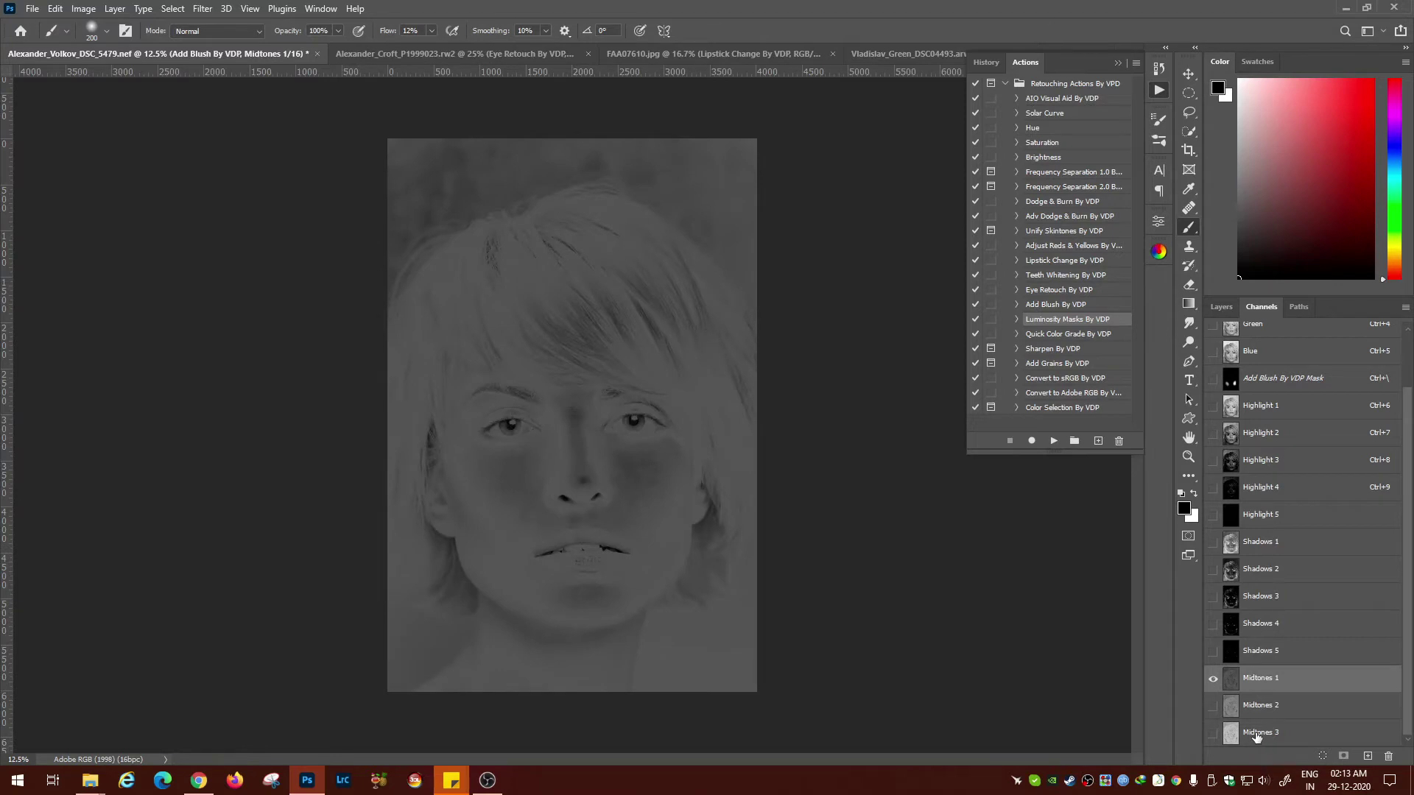
pyautogui.click(1257, 735)
pyautogui.click(1255, 676)
pyautogui.click(1261, 709)
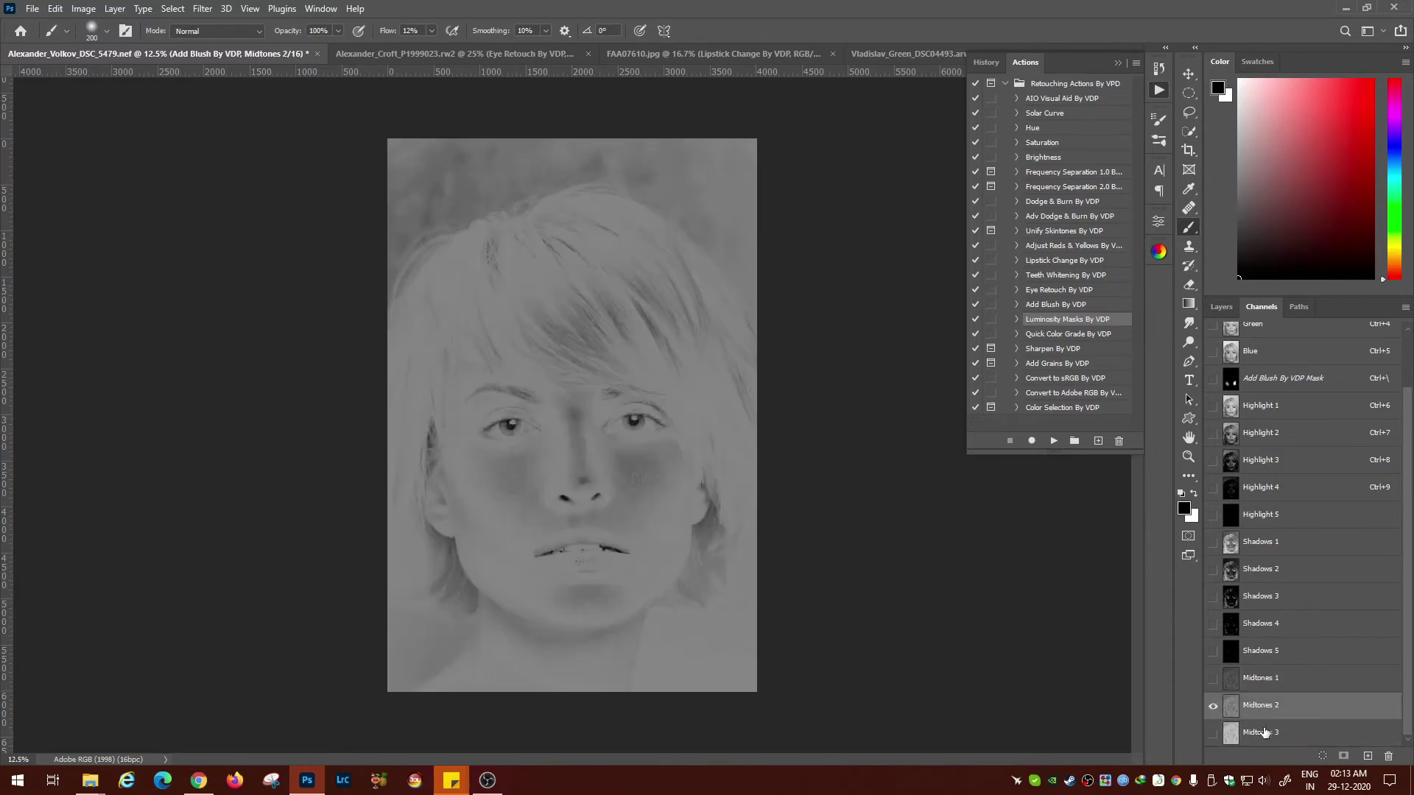
pyautogui.click(1263, 732)
pyautogui.click(1259, 681)
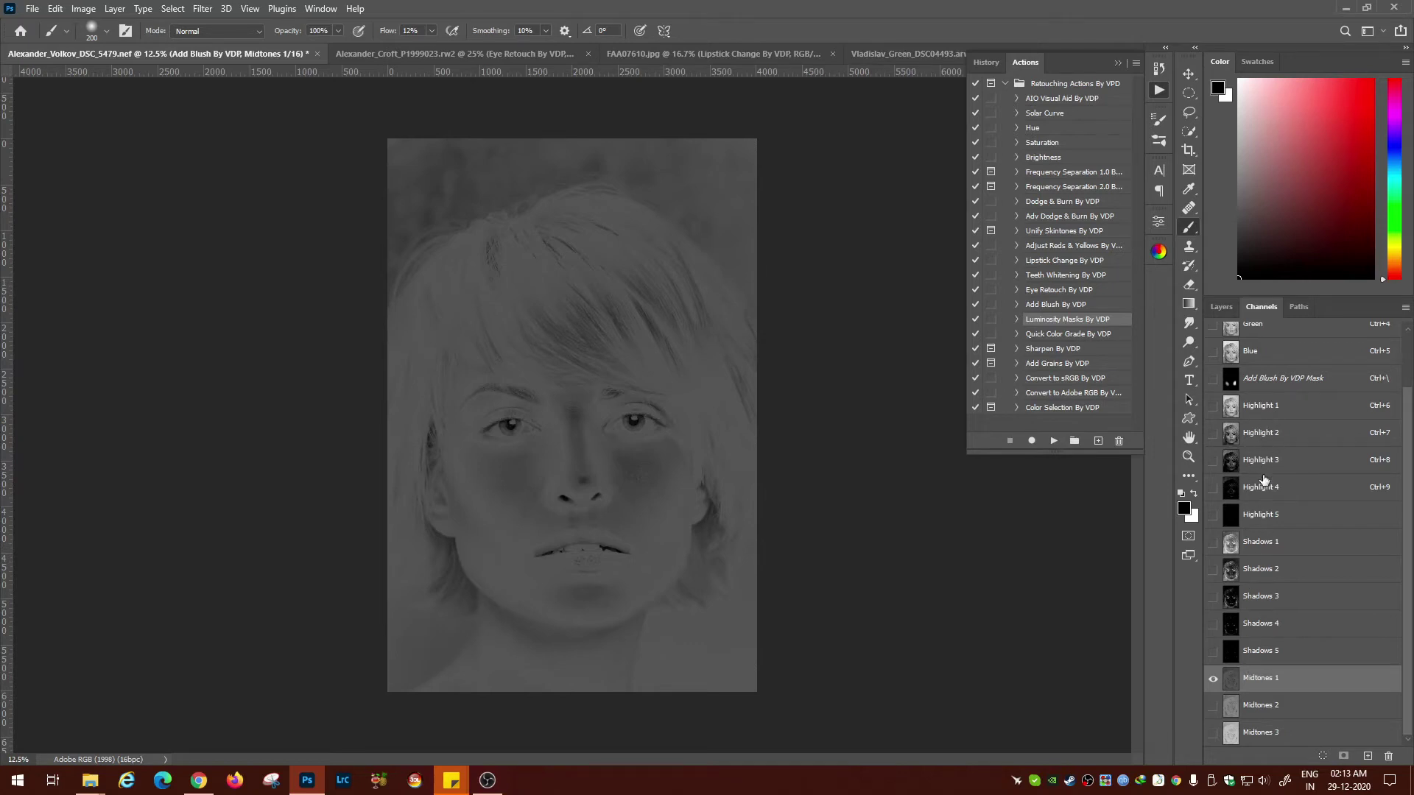
pyautogui.click(1246, 407)
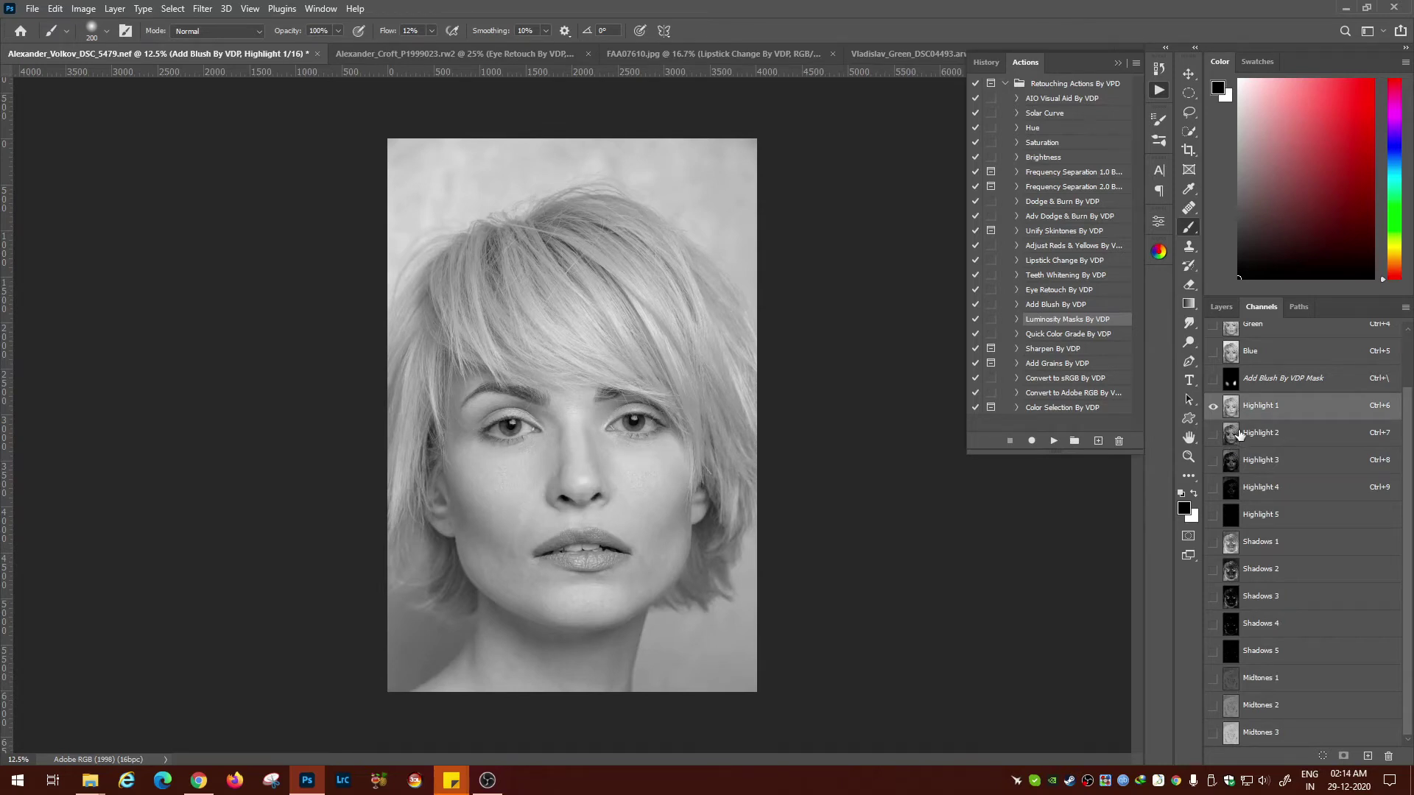
# Step: Load the Highlight 2 channel as a selection and add a Curves adjustment layer masked by it
pyautogui.click(1240, 435)
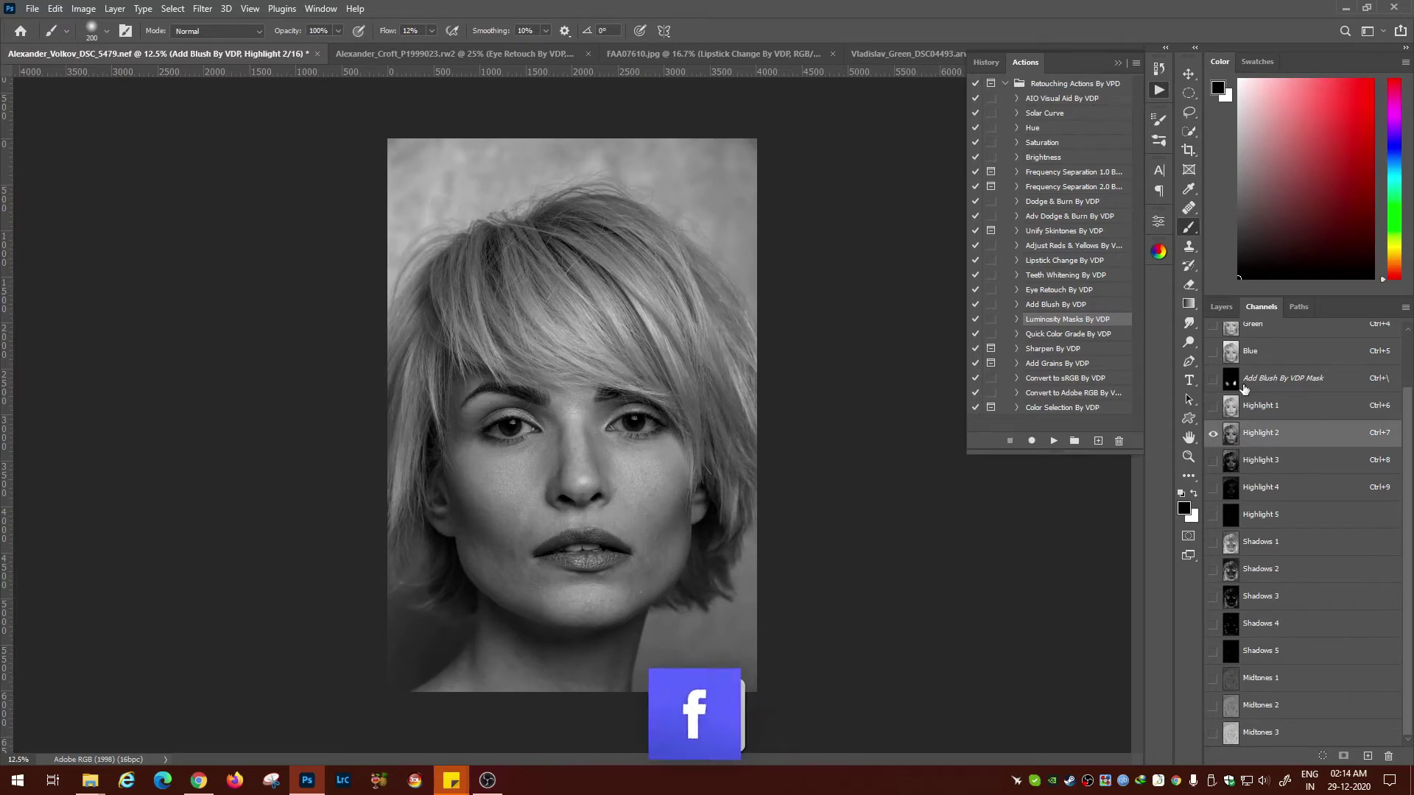
pyautogui.keyDown('ctrl'); pyautogui.click(1231, 434); pyautogui.keyUp('ctrl')
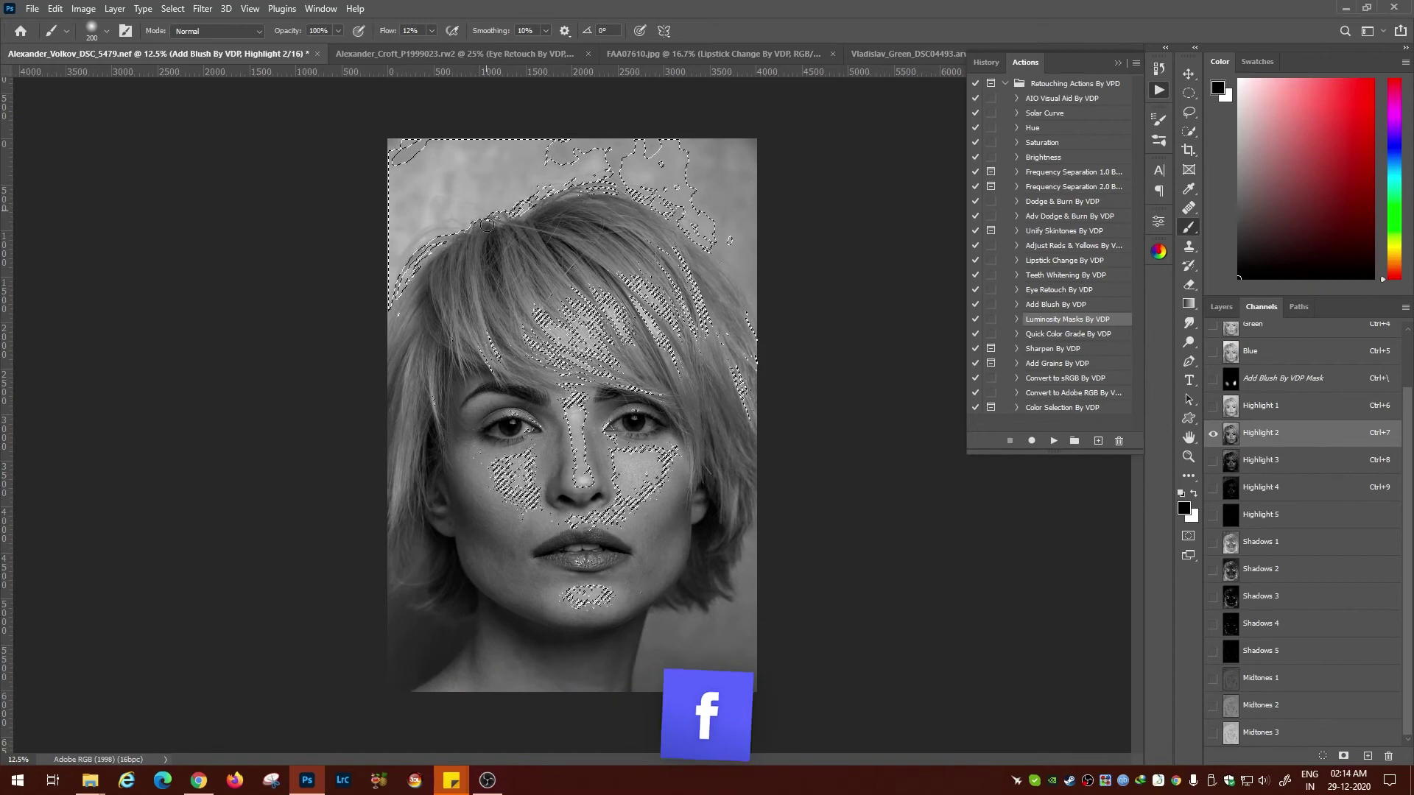
pyautogui.click(1219, 306)
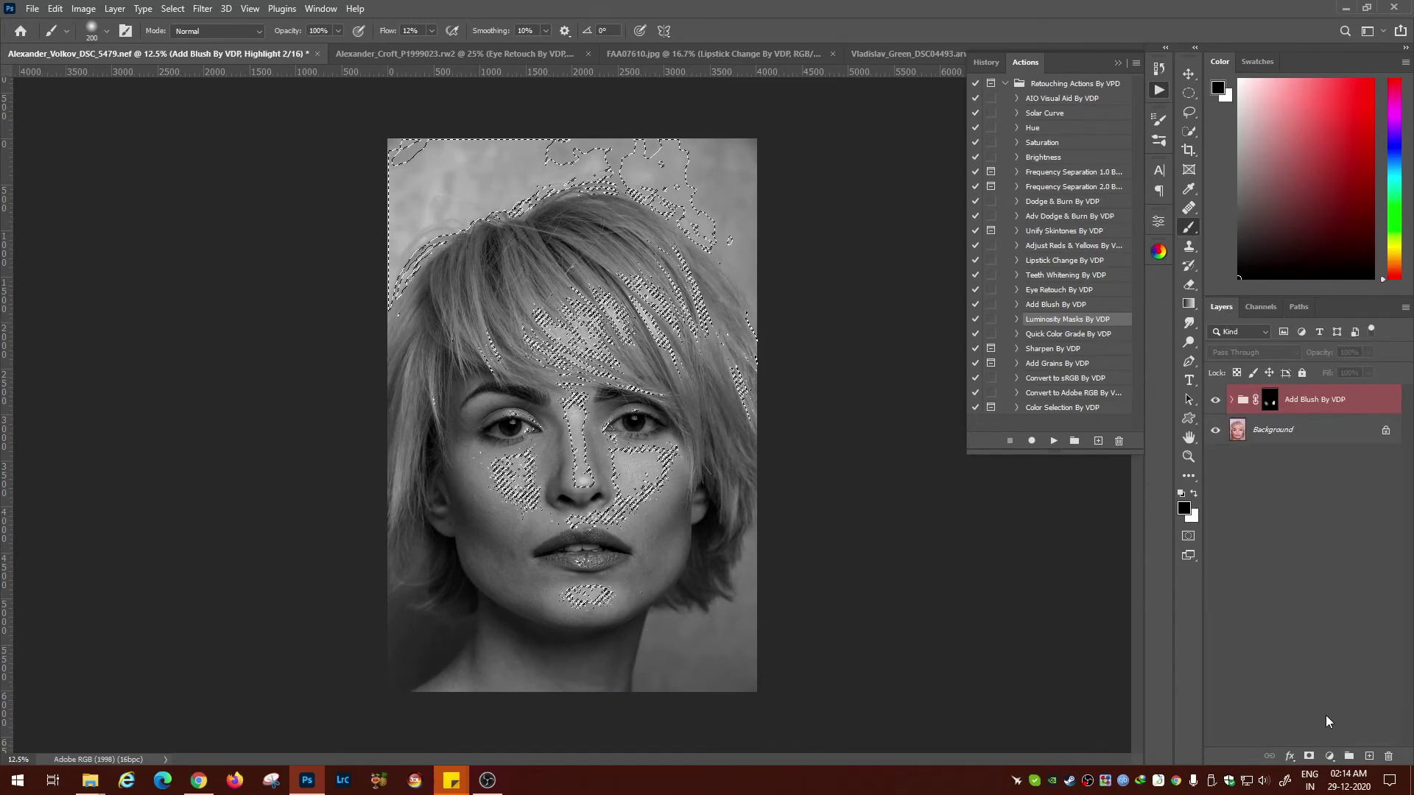
pyautogui.click(1329, 756)
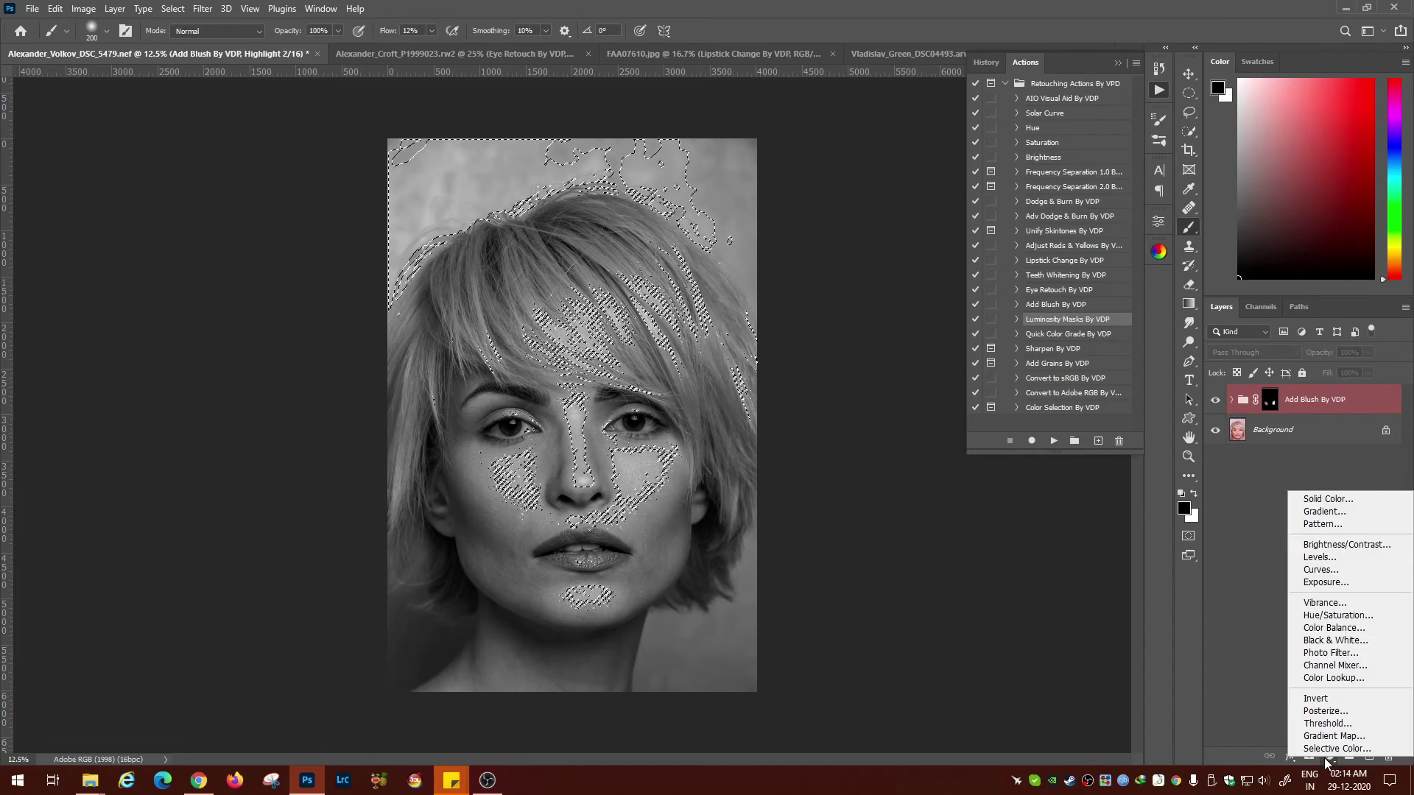
pyautogui.click(1320, 570)
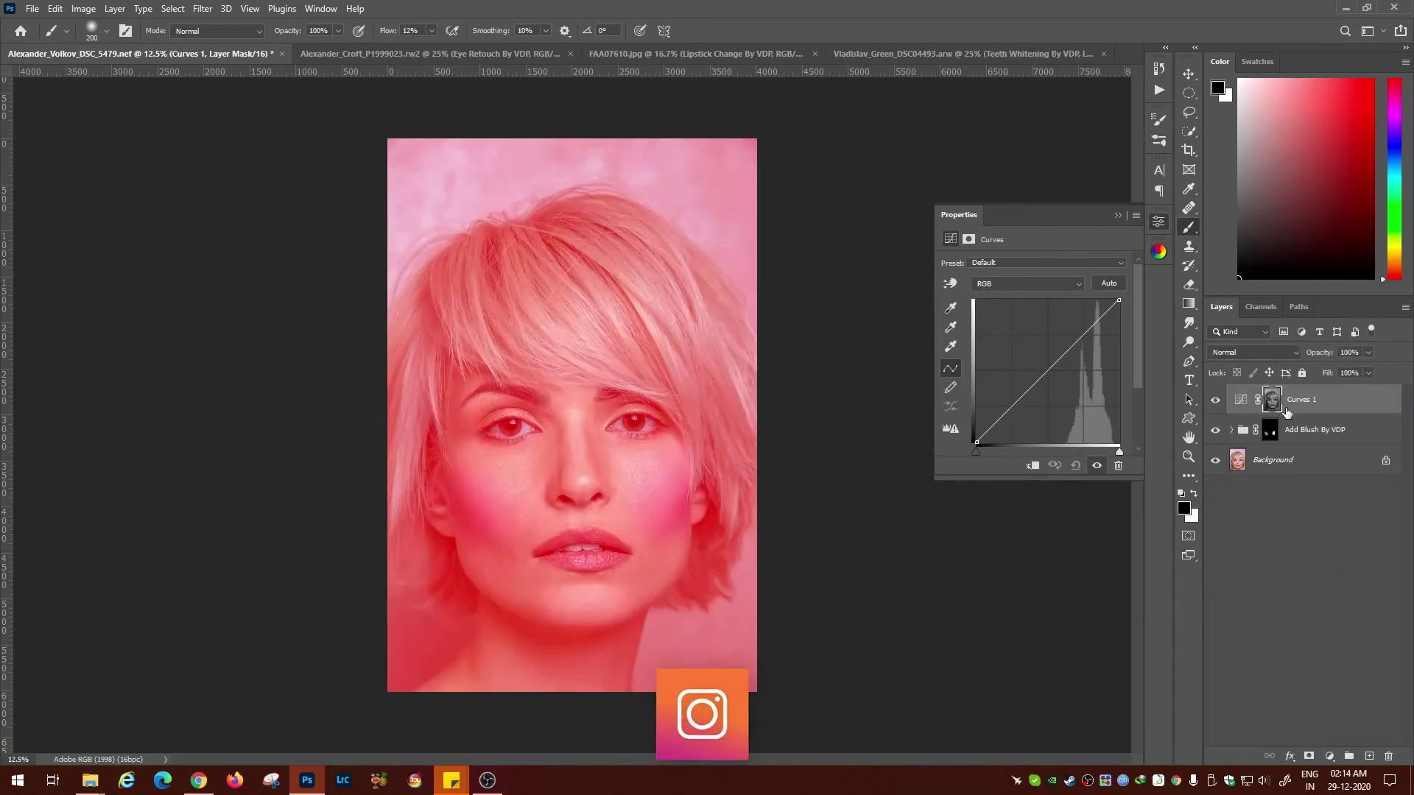
# Step: Raise the middle of the Curves 1 curve to brighten the highlights, and display the layer's mask on its own
pyautogui.click(1273, 399)
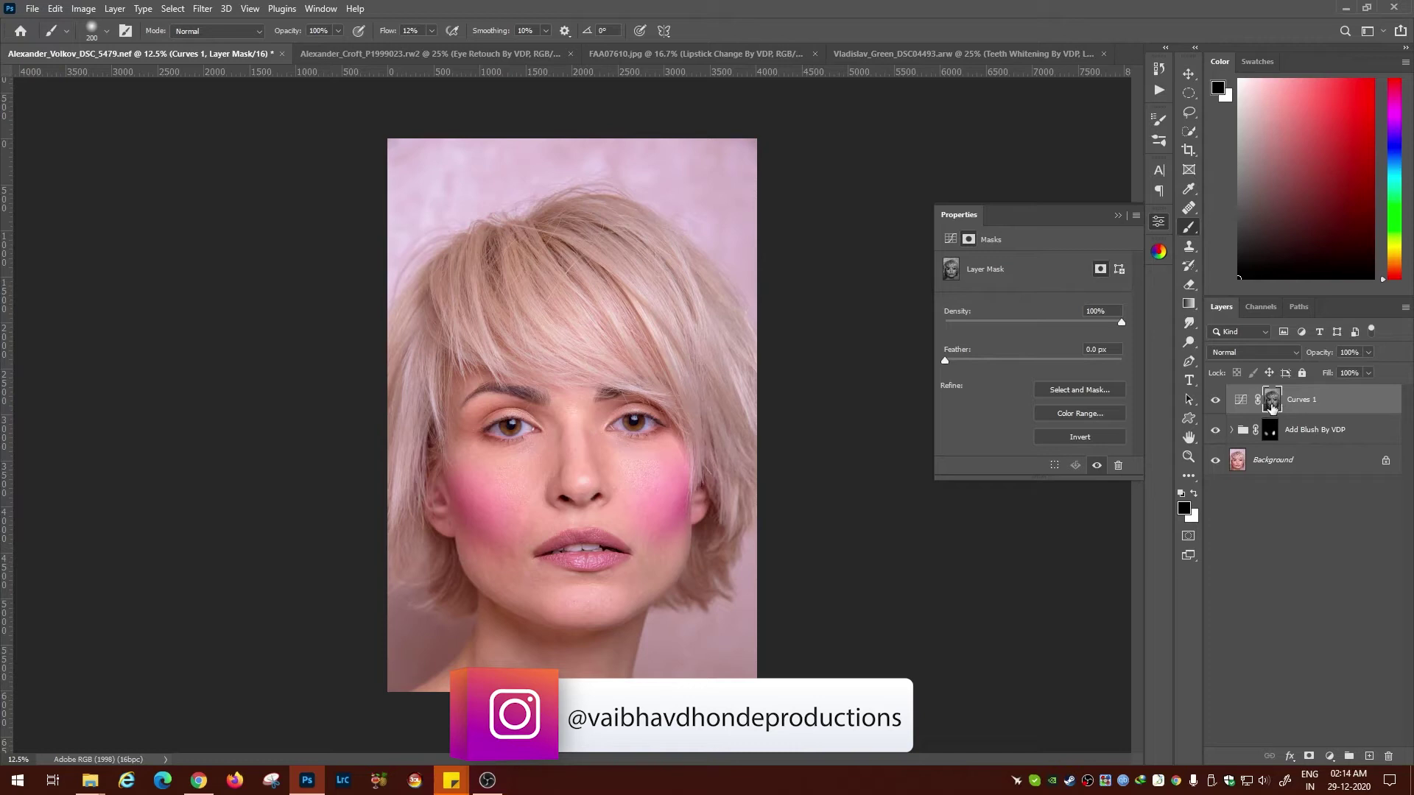
pyautogui.click(1241, 399)
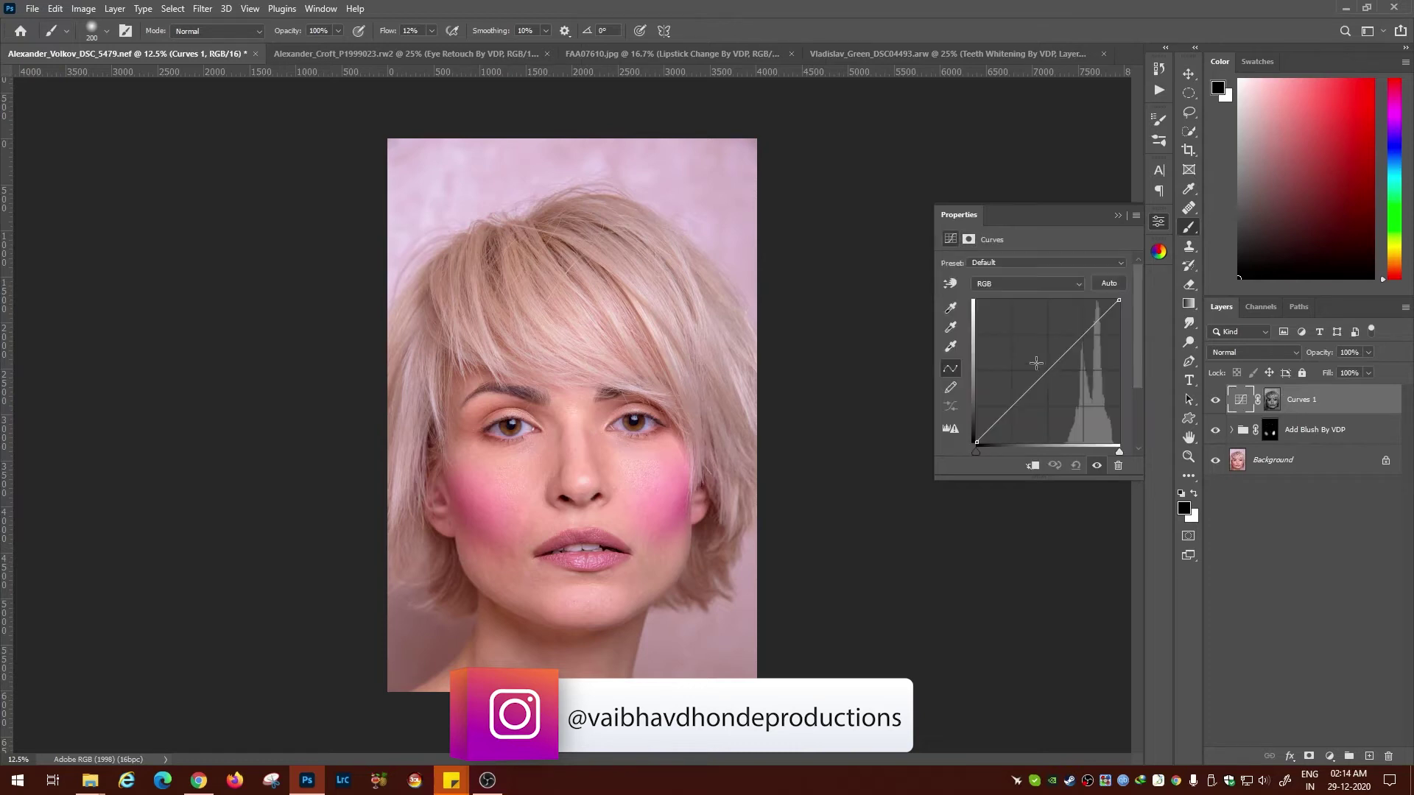
pyautogui.moveTo(1044, 373)
pyautogui.mouseDown()
pyautogui.moveTo(1058, 394)
pyautogui.moveTo(1031, 341)
pyautogui.moveTo(1042, 358)
pyautogui.mouseUp()
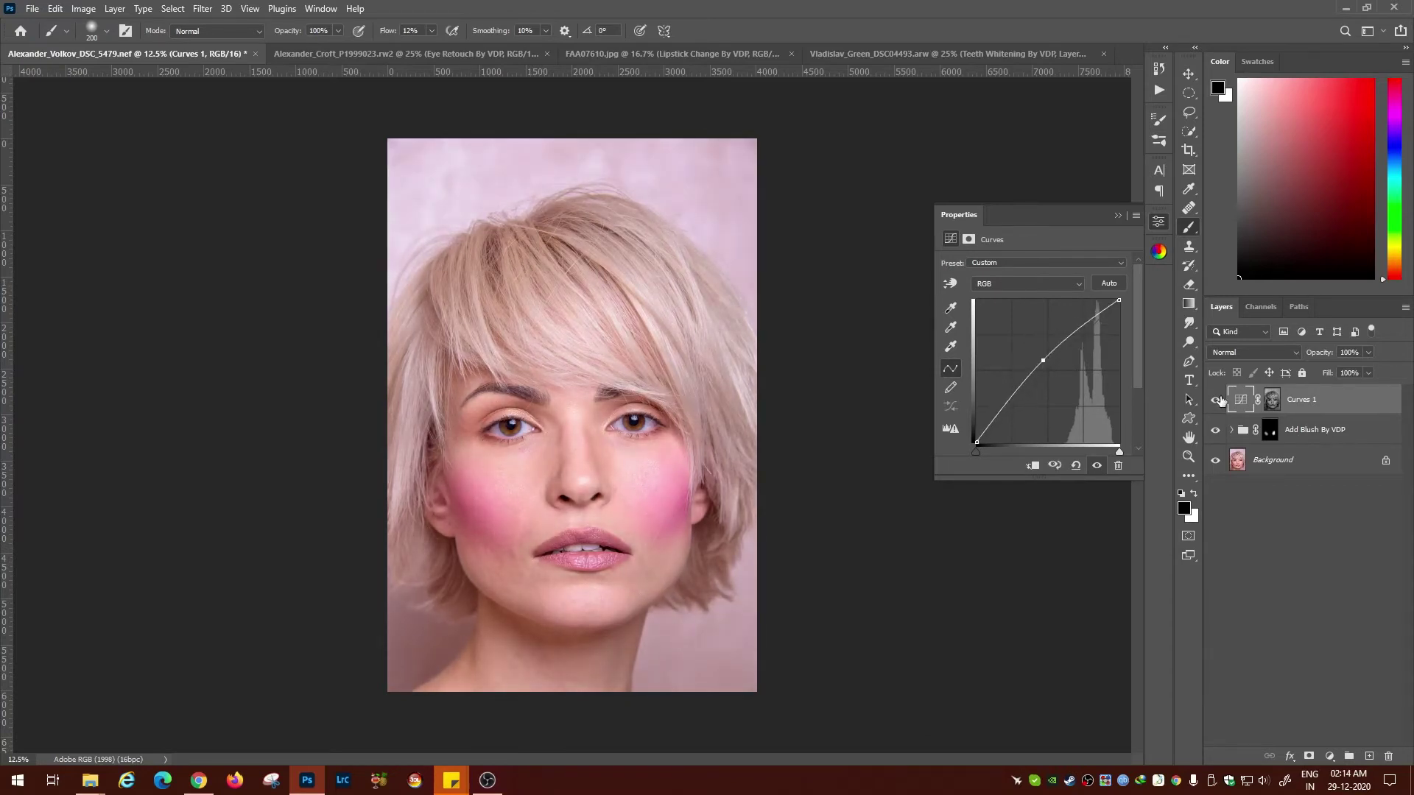
pyautogui.click(1273, 402)
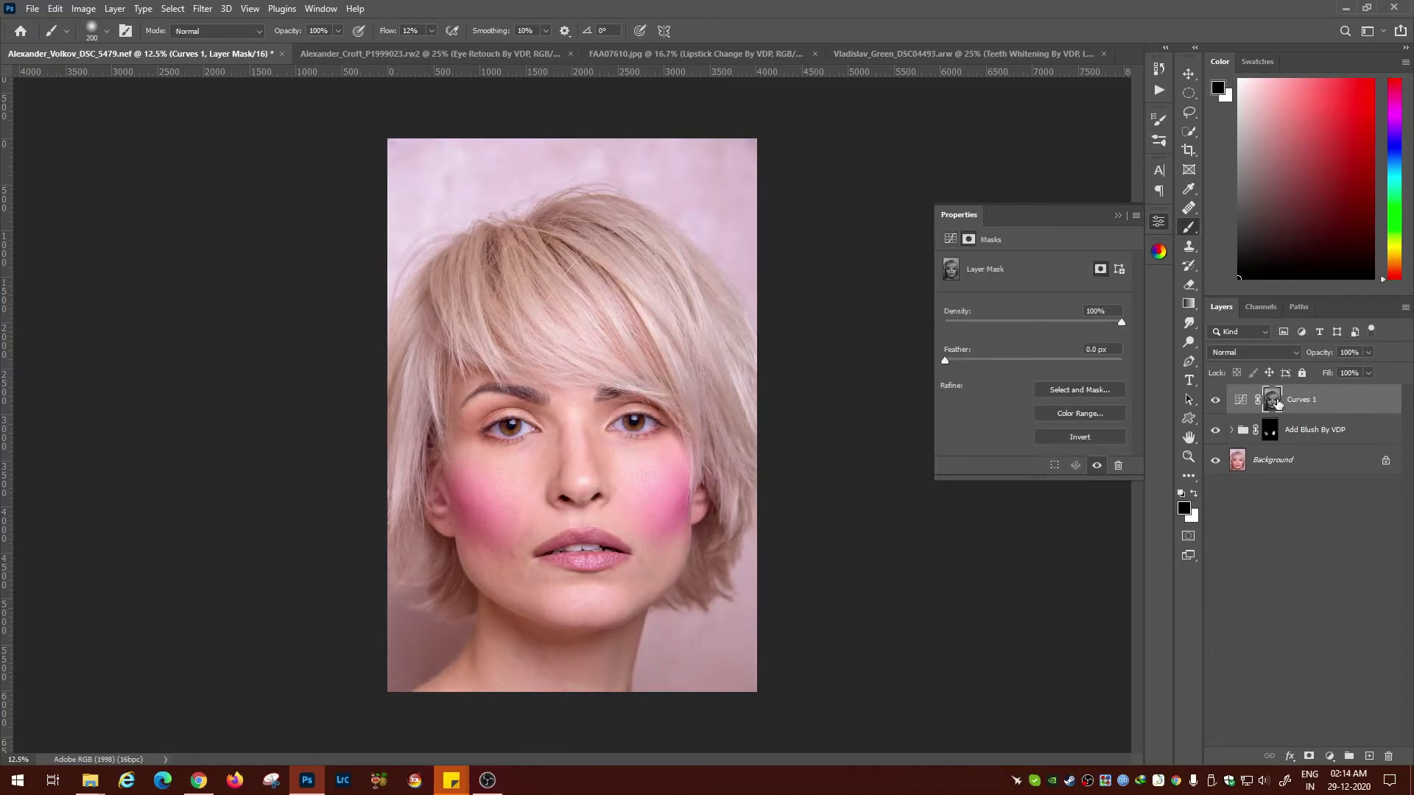
pyautogui.keyDown('alt'); pyautogui.click(1274, 405); pyautogui.keyUp('alt')
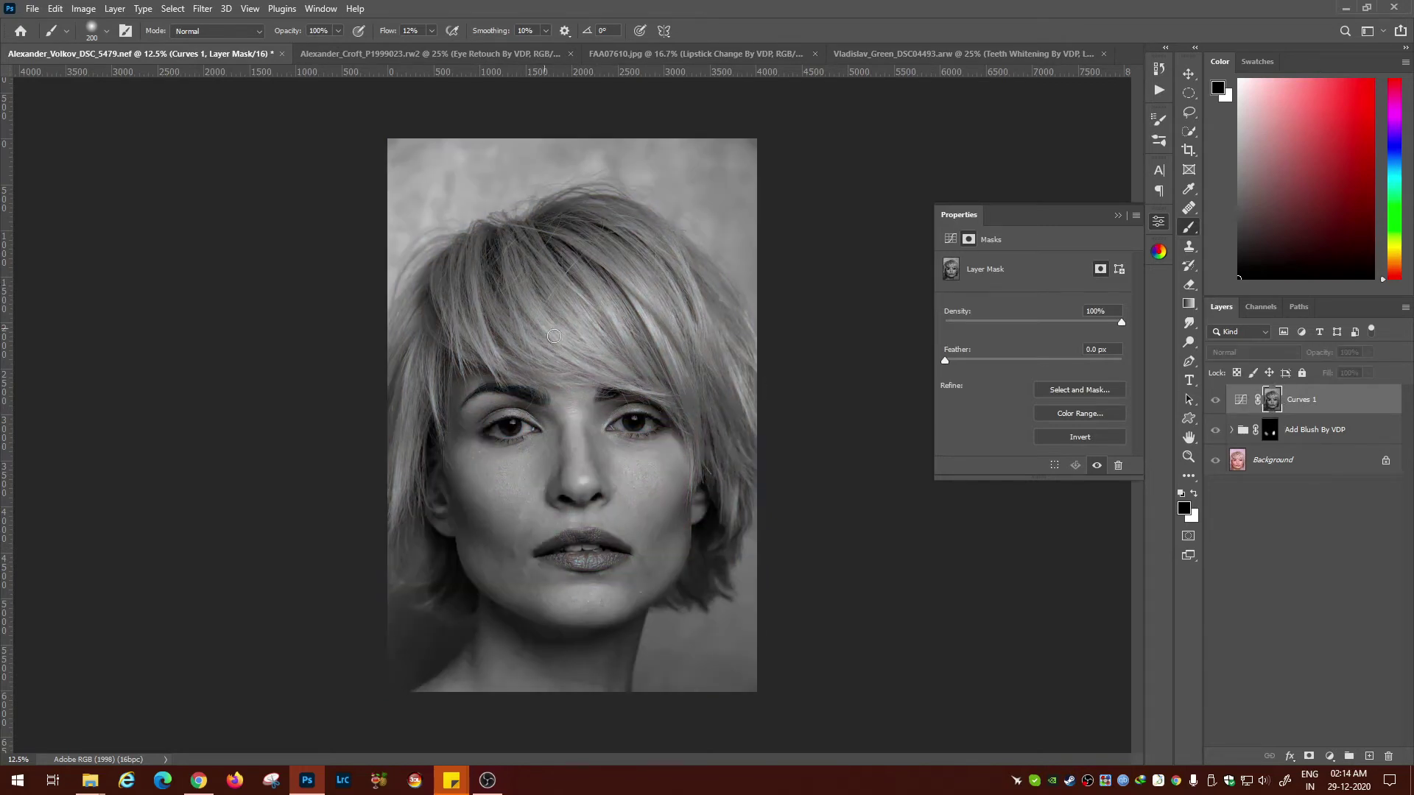
# Step: Fine-tune the midpoint of the Curves 1 curve to a moderate highlight brightening above the diagonal
pyautogui.click(1240, 400)
pyautogui.moveTo(1041, 366)
pyautogui.mouseDown()
pyautogui.moveTo(1051, 360)
pyautogui.moveTo(1020, 372)
pyautogui.moveTo(1079, 407)
pyautogui.moveTo(1051, 351)
pyautogui.mouseUp()
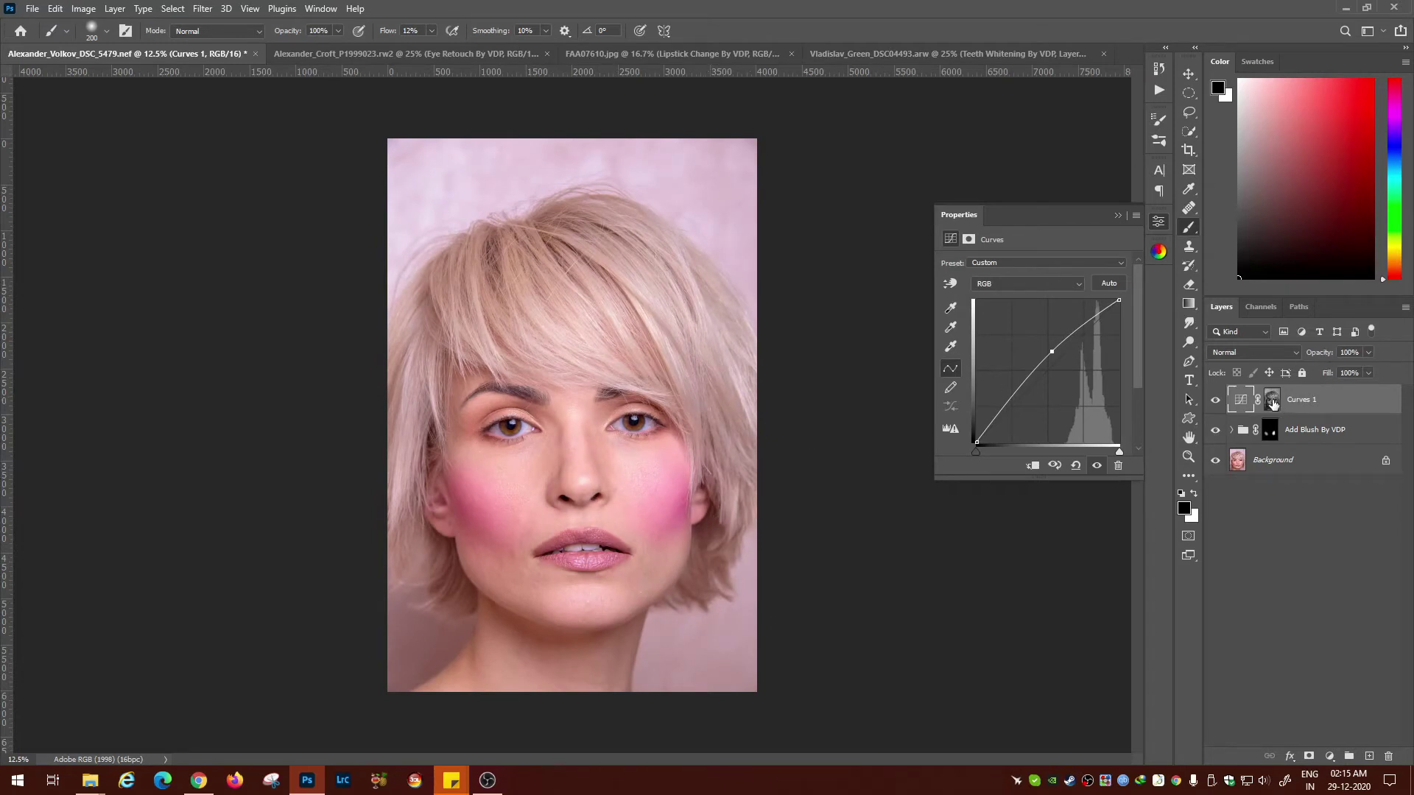
pyautogui.moveTo(1052, 351)
pyautogui.mouseDown()
pyautogui.moveTo(1034, 347)
pyautogui.moveTo(1049, 372)
pyautogui.moveTo(1039, 330)
pyautogui.moveTo(1049, 361)
pyautogui.mouseUp()
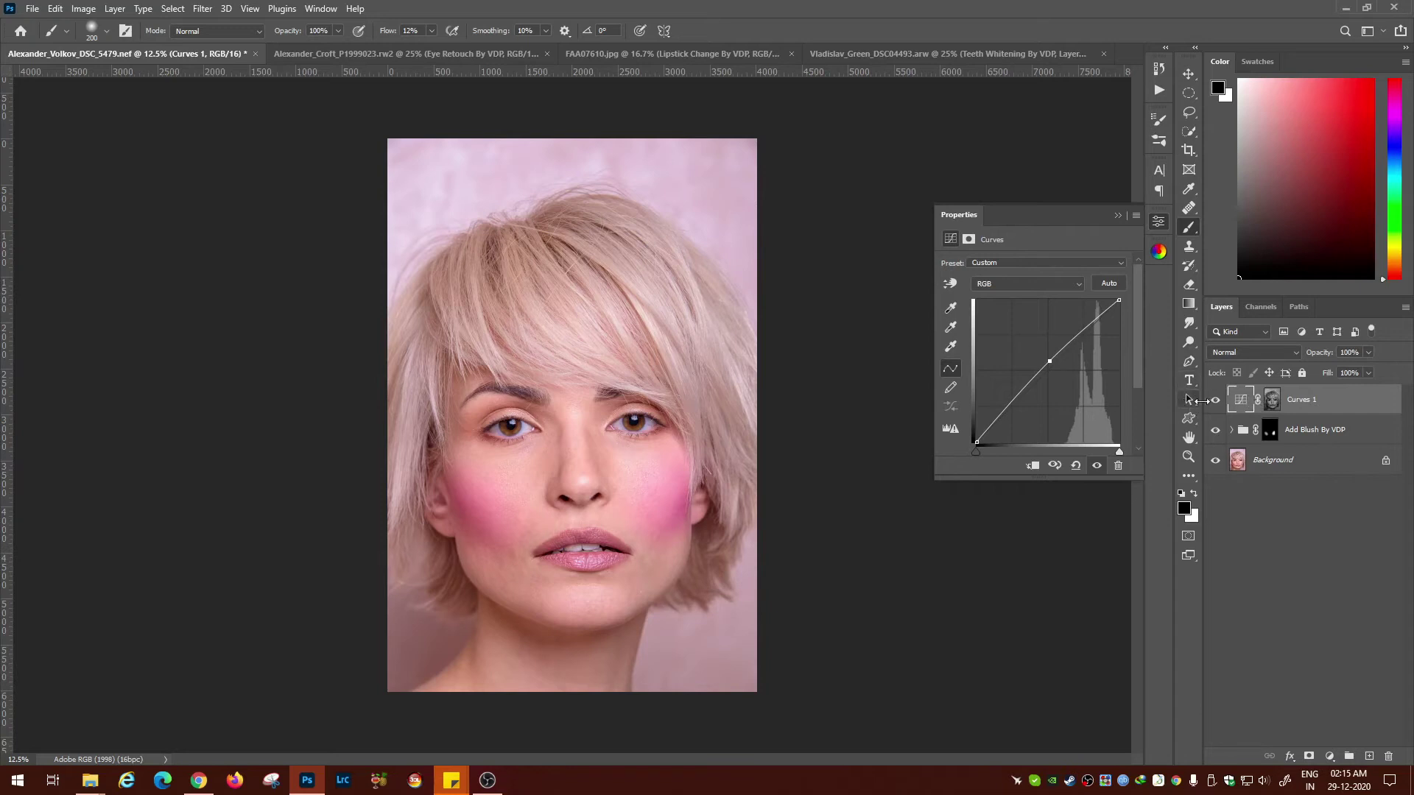
pyautogui.moveTo(1042, 361)
pyautogui.mouseDown()
pyautogui.moveTo(1025, 323)
pyautogui.moveTo(1045, 359)
pyautogui.mouseUp()
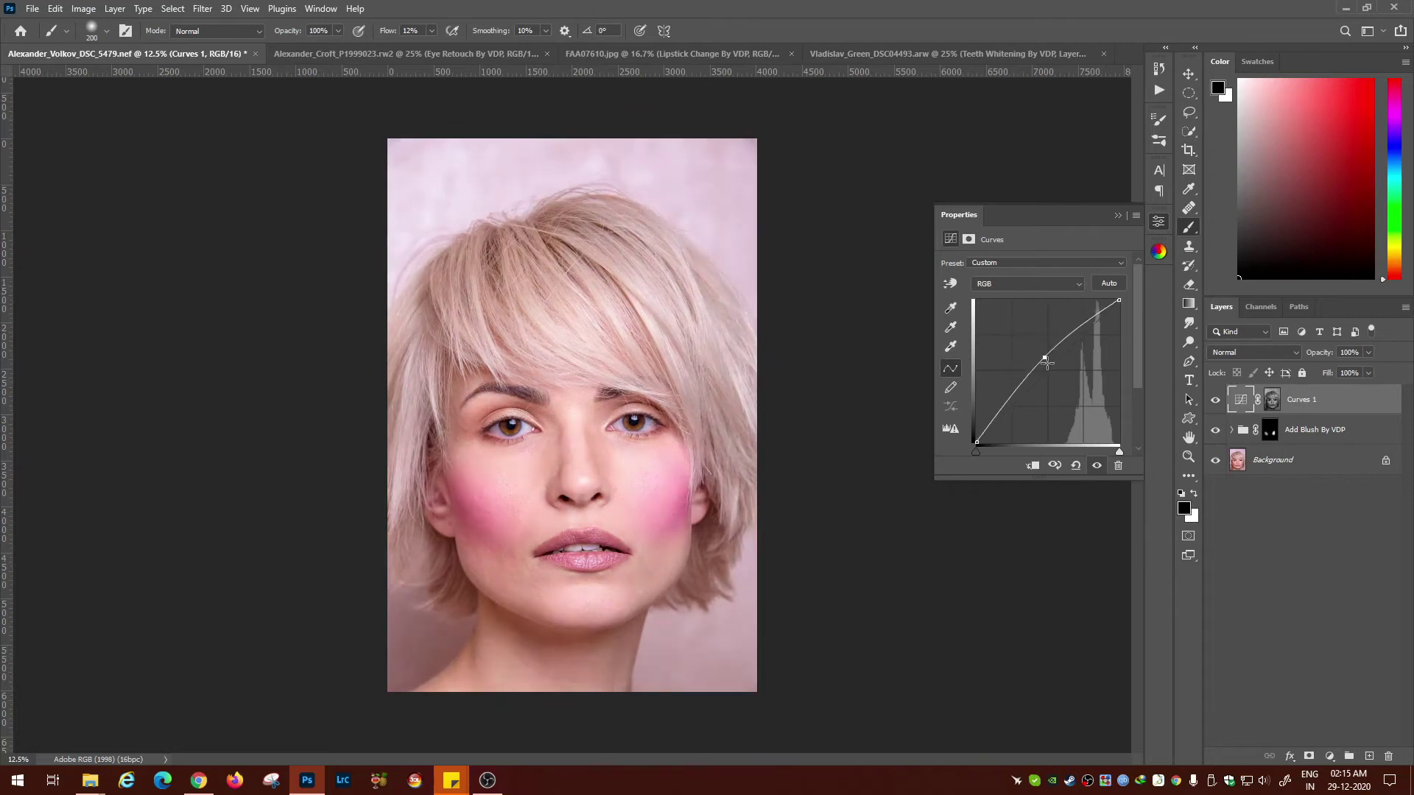
# Step: Run the Quick Color Grade By VDP action on the orange-background portrait, viewed at 16.67%
pyautogui.click(1163, 218)
pyautogui.click(1162, 92)
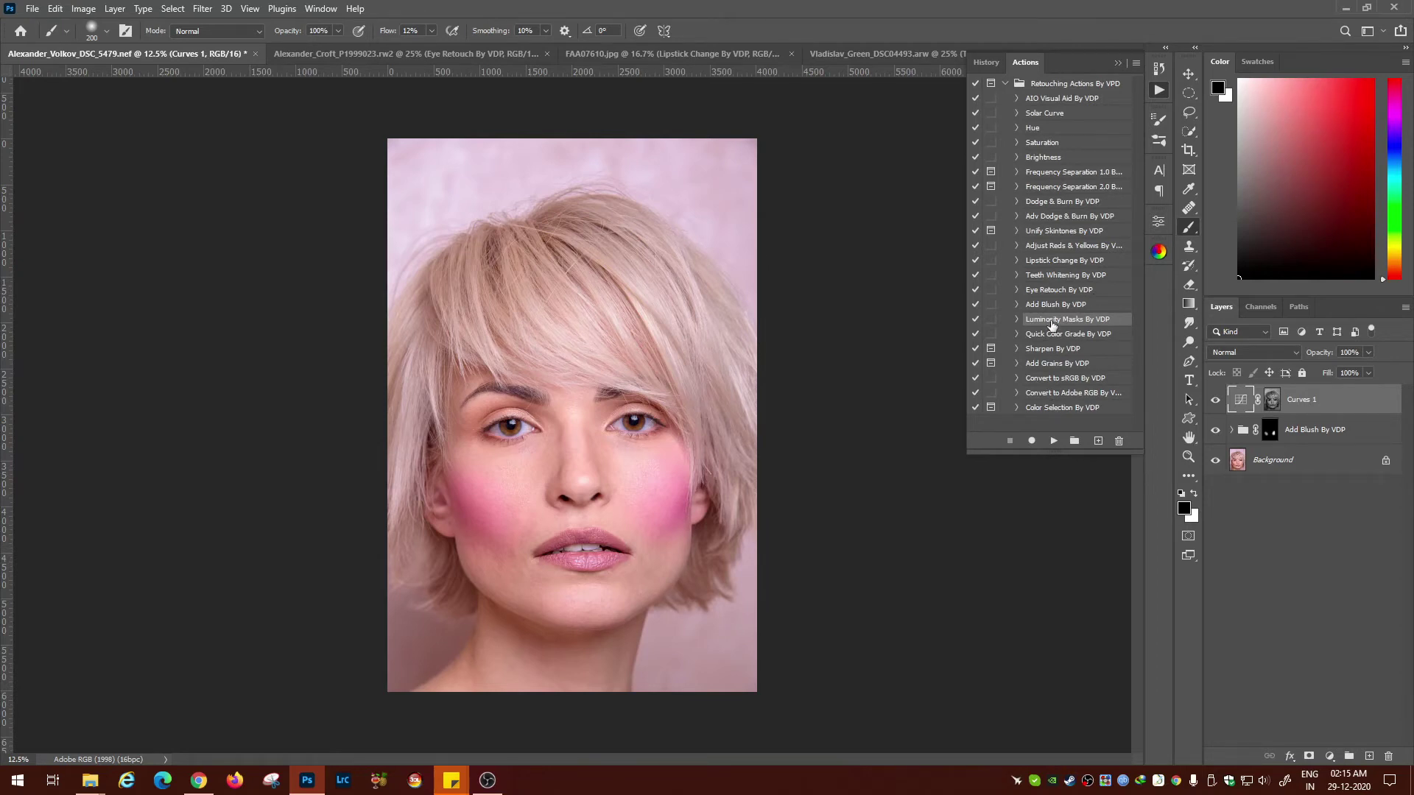
pyautogui.click(1273, 431)
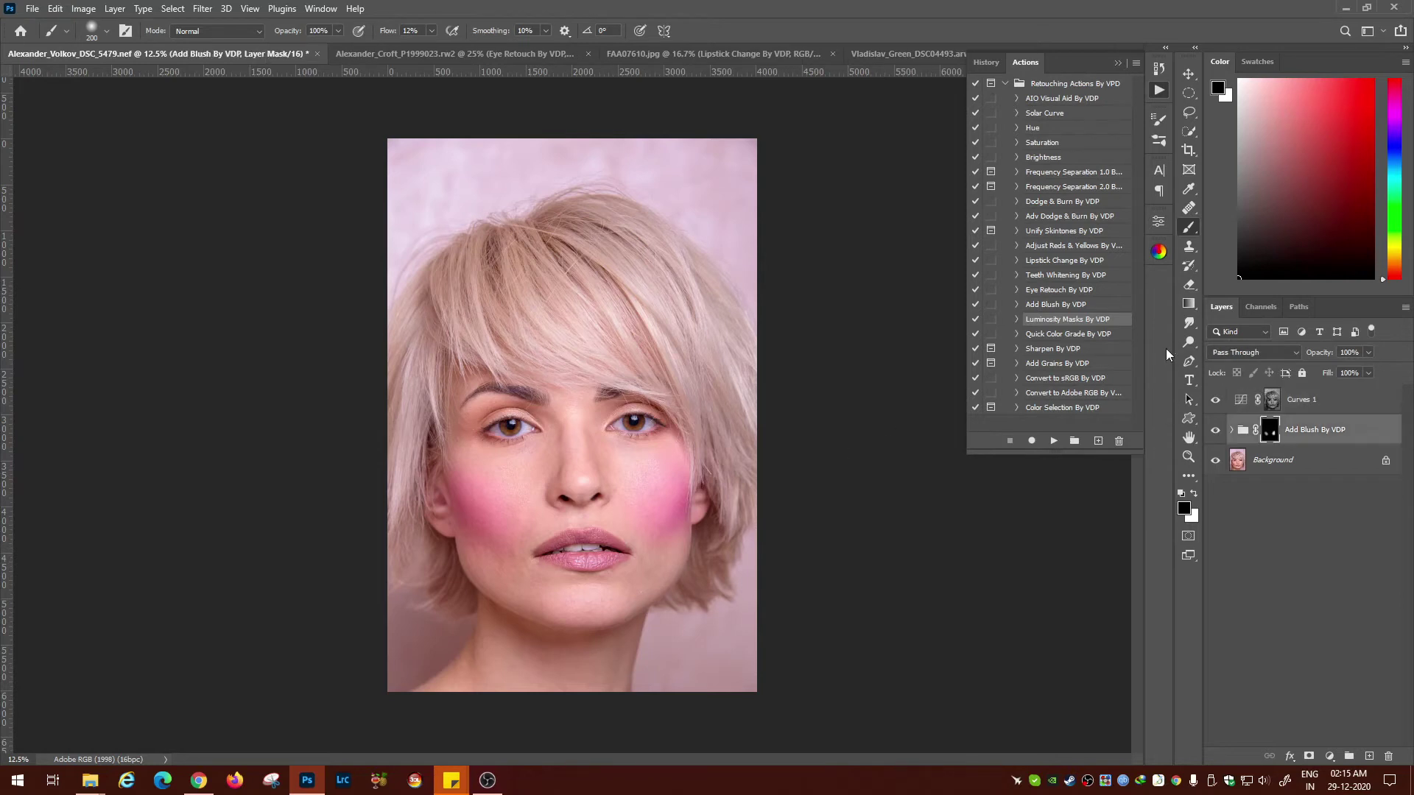
pyautogui.click(1041, 338)
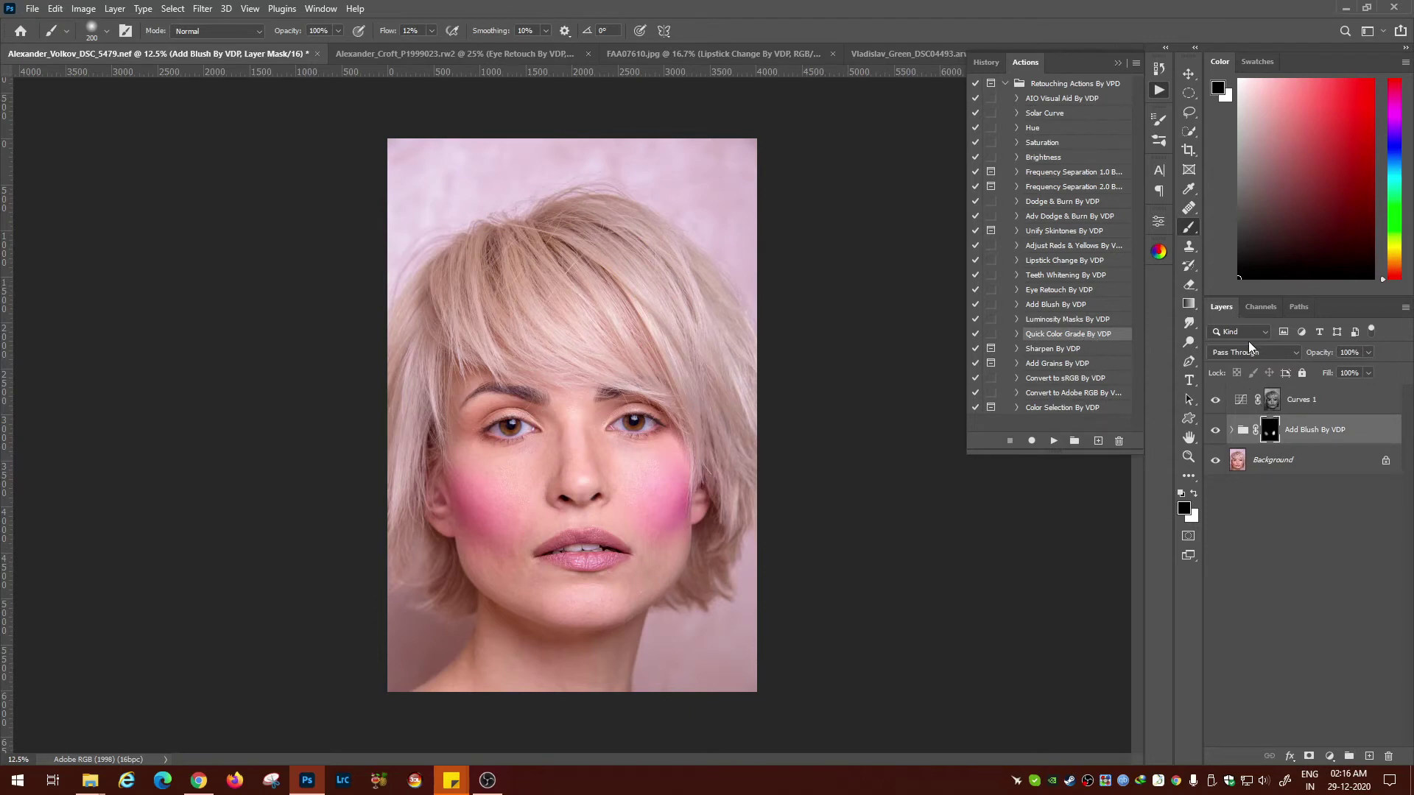
pyautogui.click(479, 54)
pyautogui.hotkey('ctrl', '-')
pyautogui.hotkey('ctrl', '-')
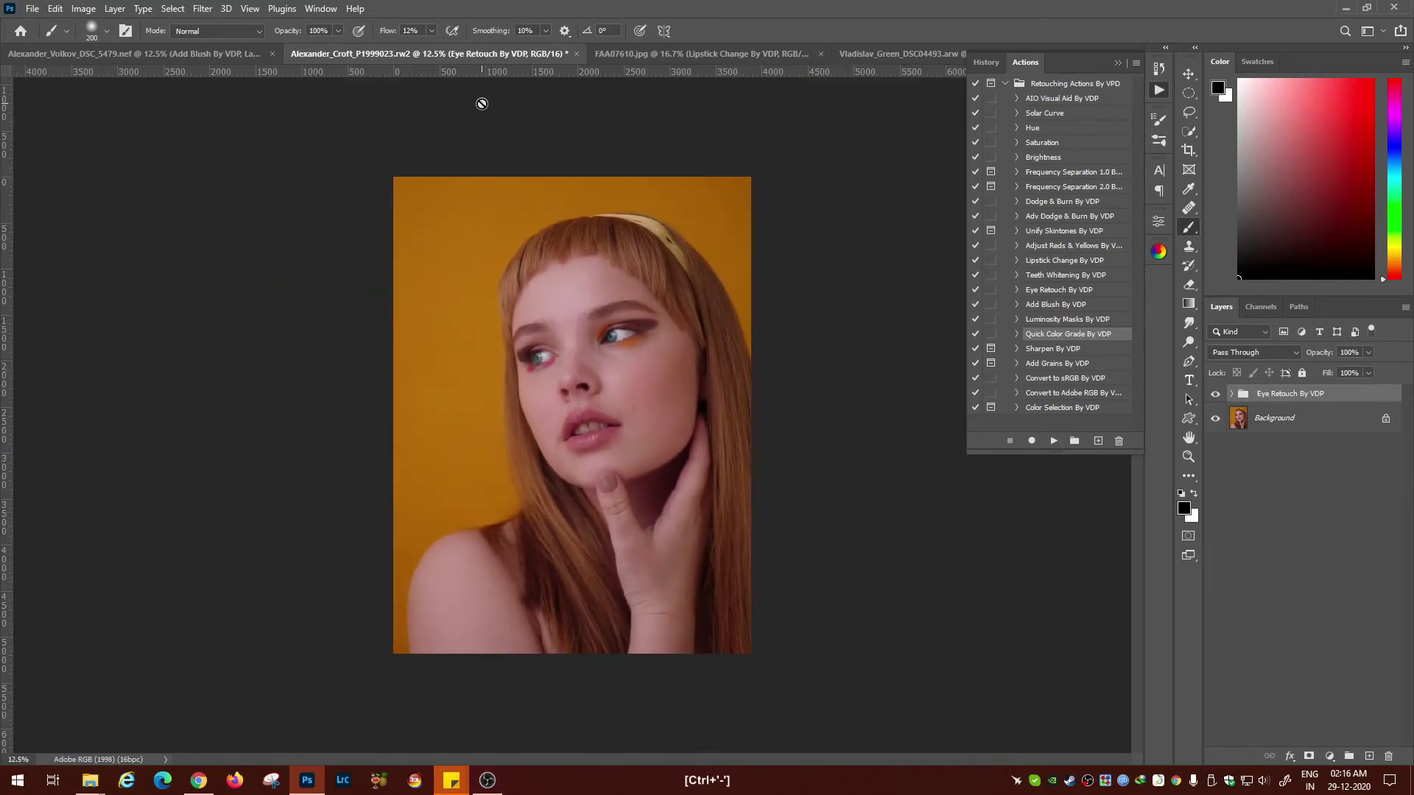
pyautogui.hotkey('ctrl', '+')
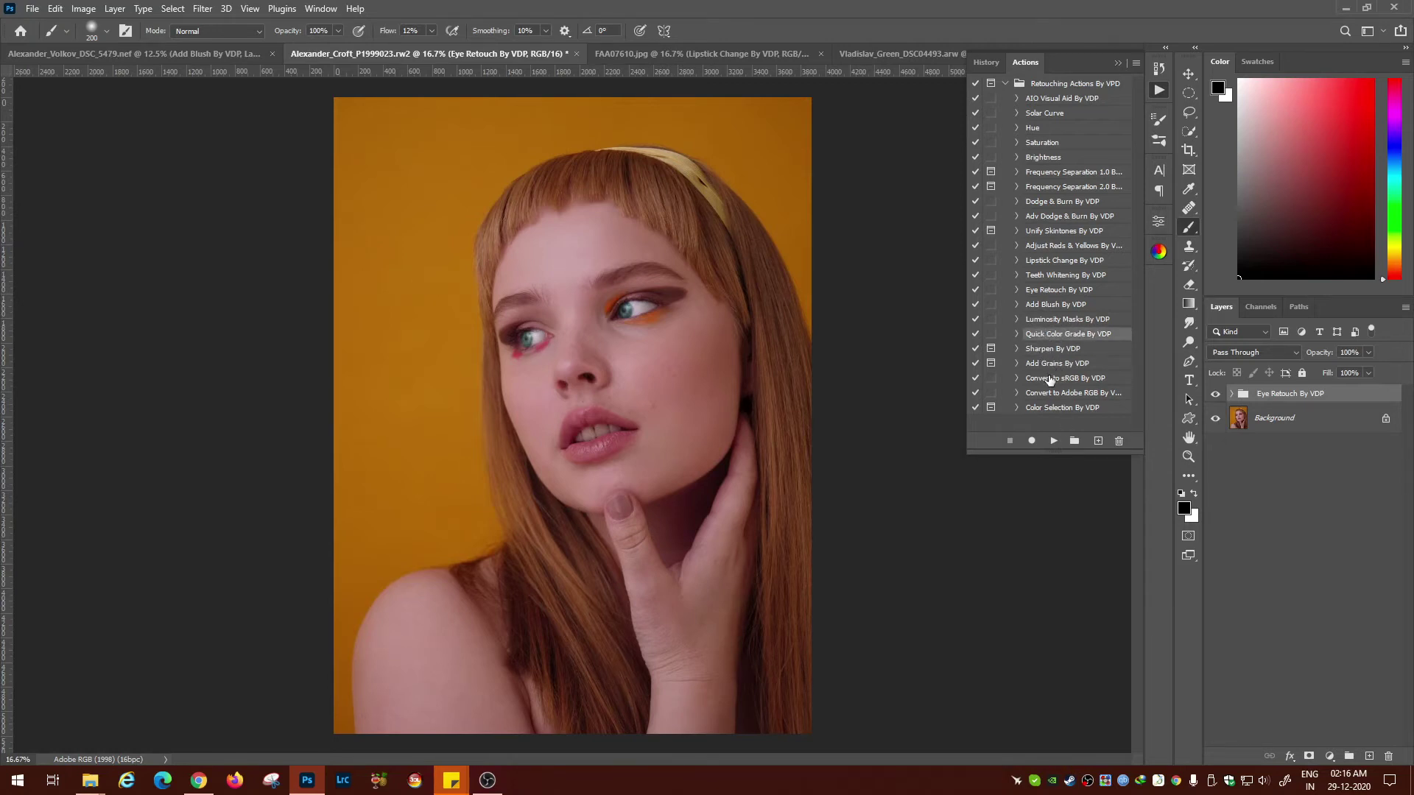
pyautogui.click(1054, 441)
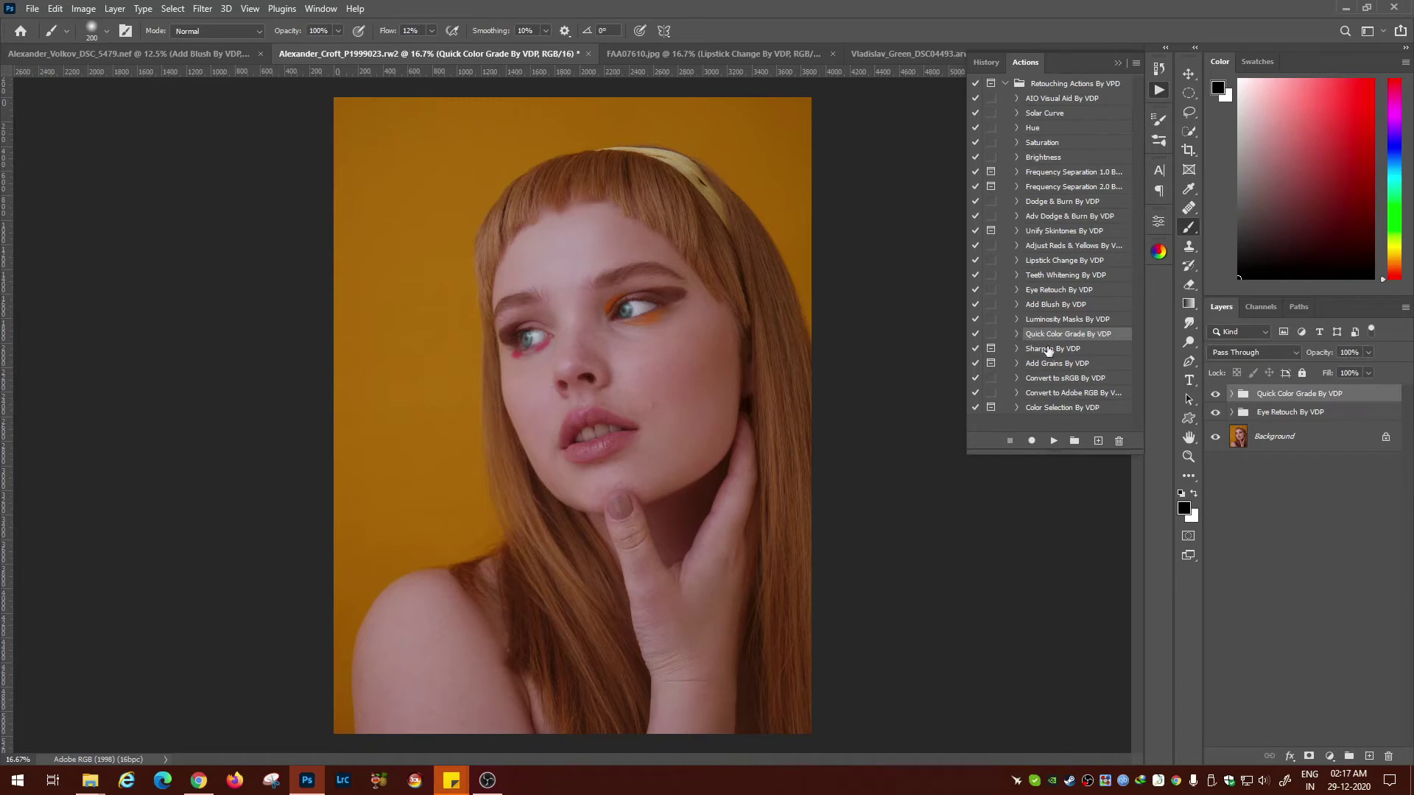
# Step: Compare the portrait with and without the Quick Color Grade By VDP group, and expand the group to inspect its layers
pyautogui.click(1215, 395)
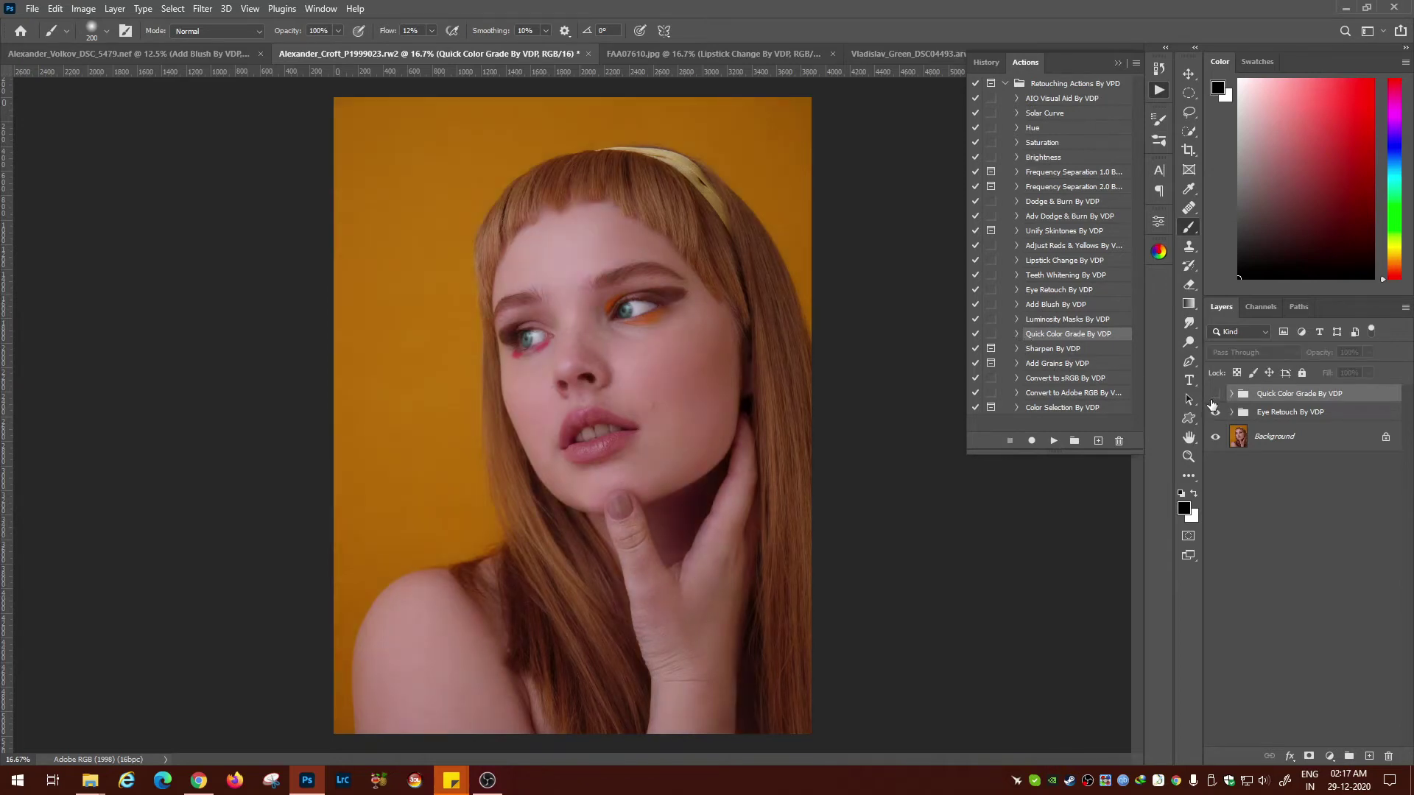
pyautogui.click(1215, 395)
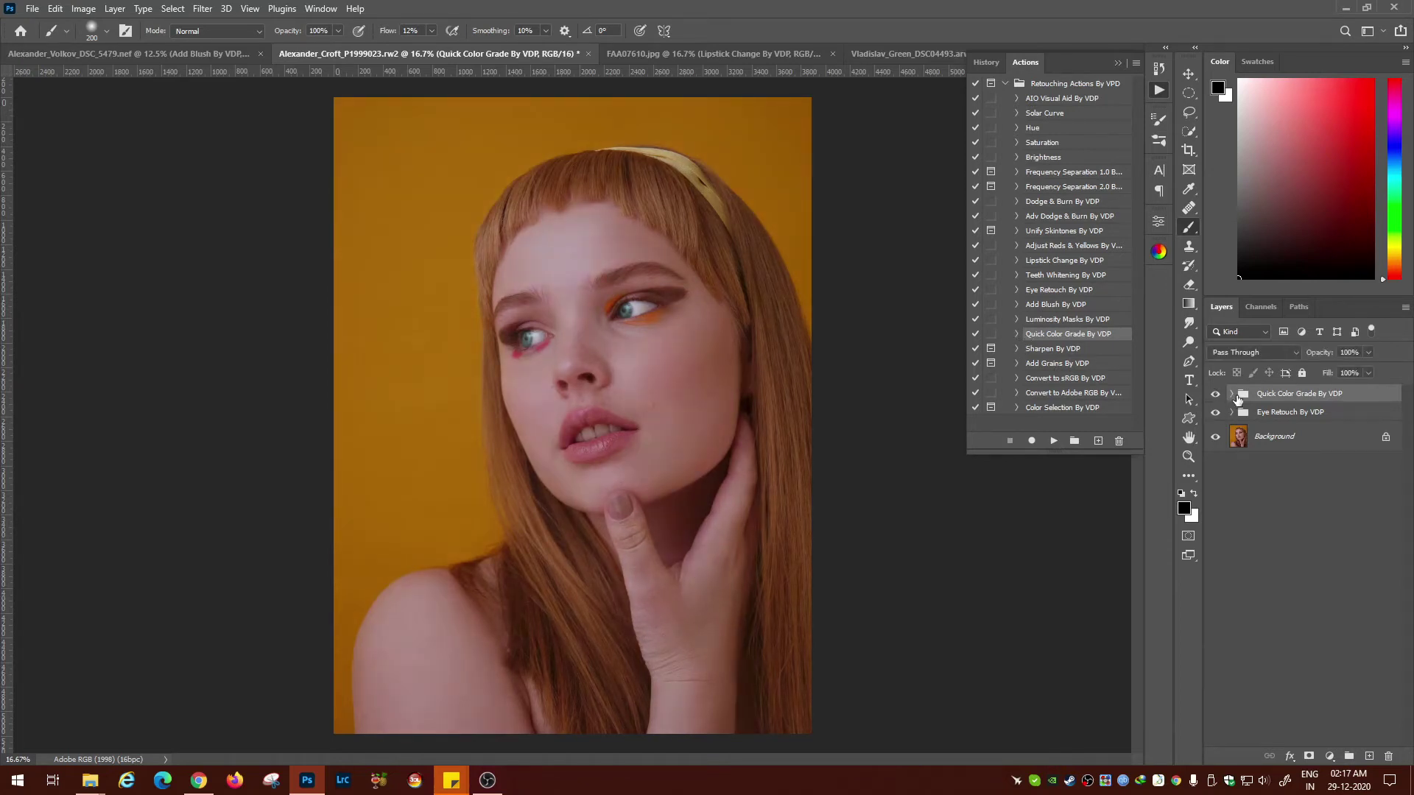
pyautogui.click(1233, 395)
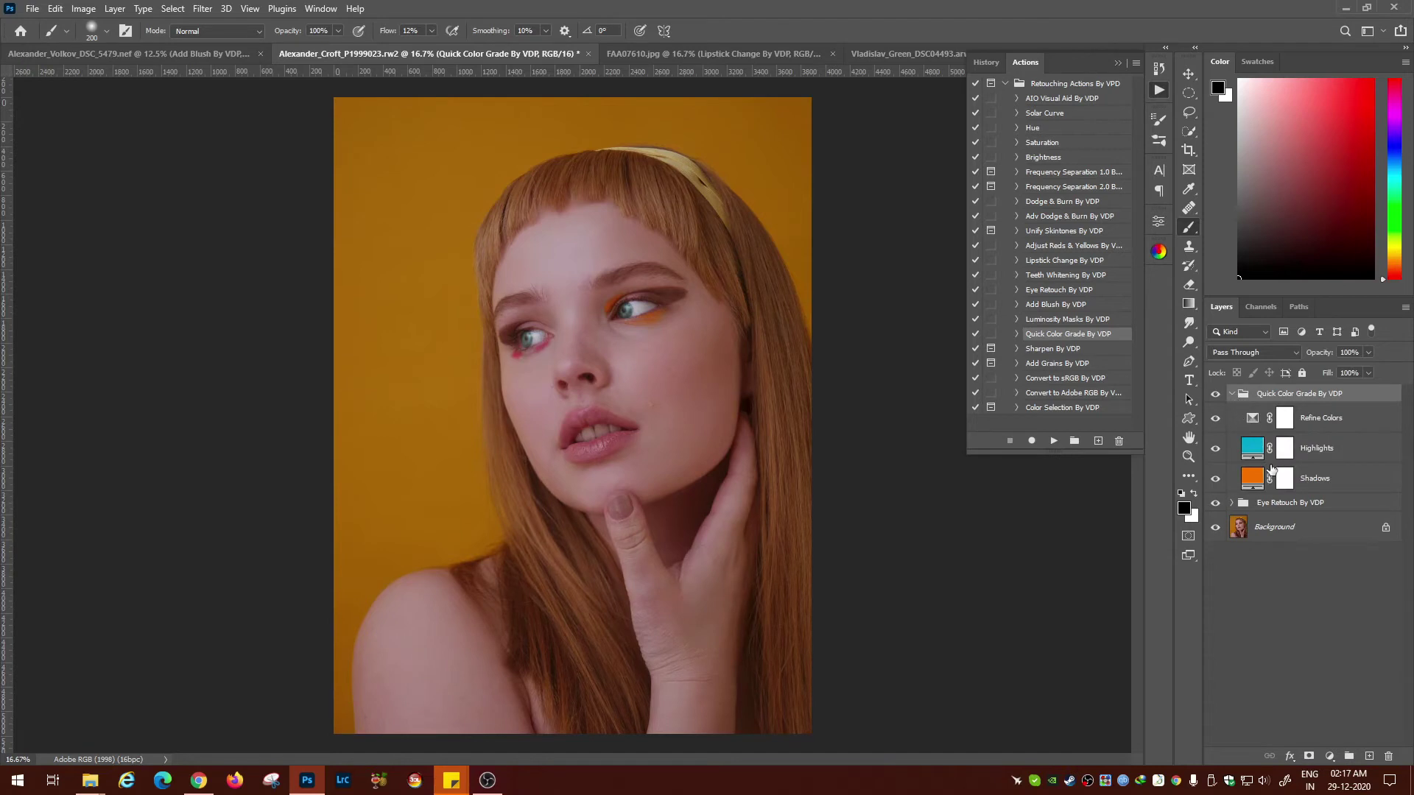
pyautogui.moveTo(1256, 455)
pyautogui.mouseDown()
pyautogui.moveTo(1238, 464)
pyautogui.moveTo(1269, 466)
pyautogui.moveTo(1259, 461)
pyautogui.mouseUp()
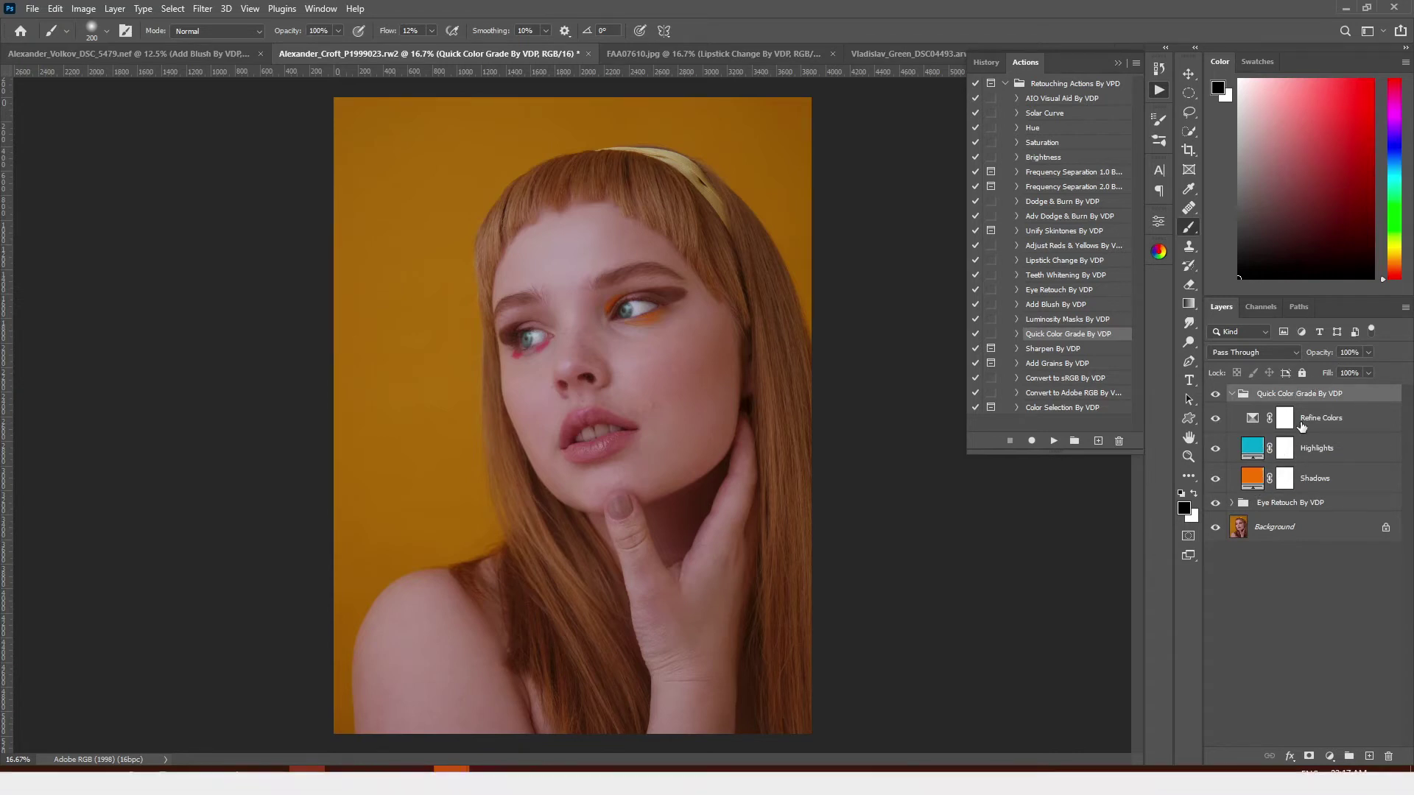
# Step: Set the opacity of the Highlights layer in the color grade group to 15%
pyautogui.click(1342, 449)
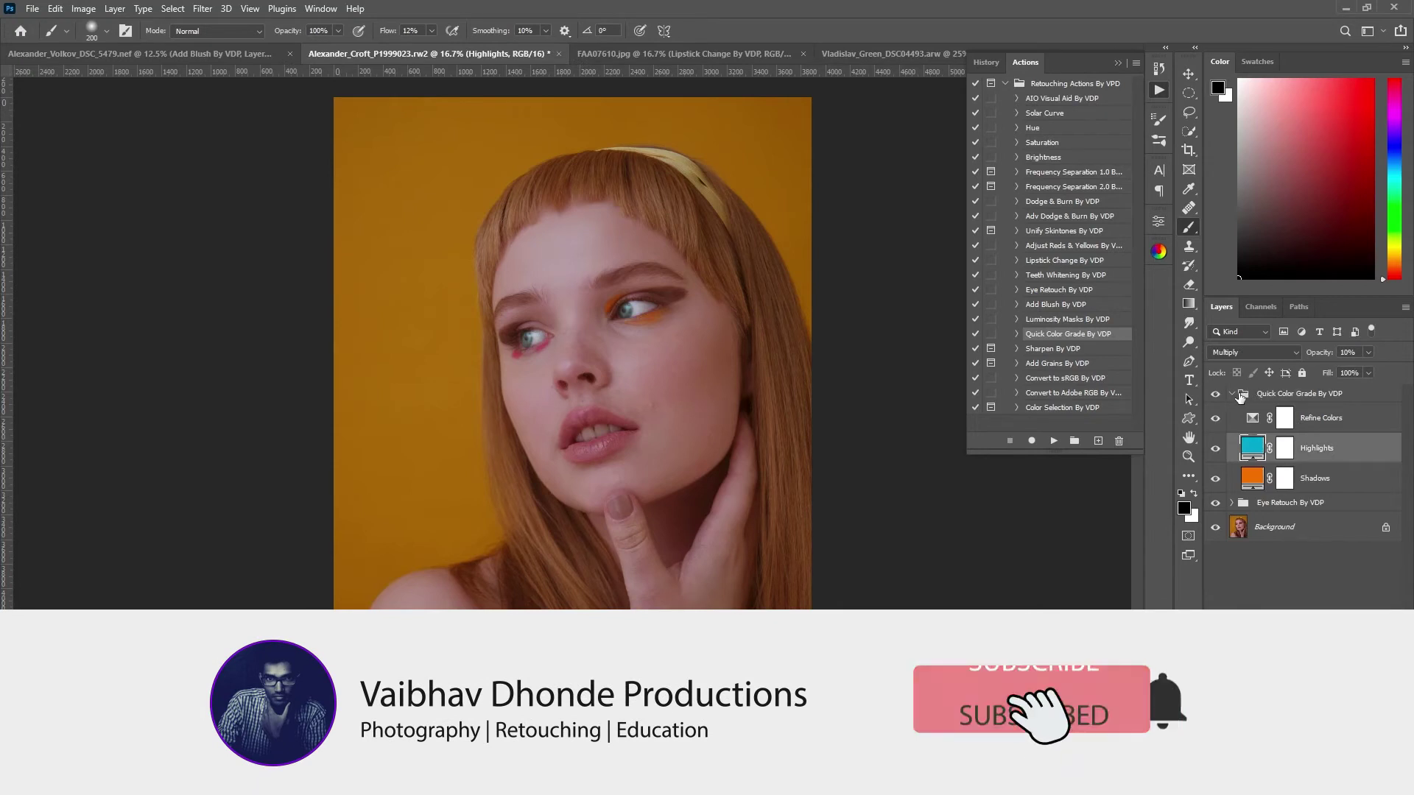
pyautogui.click(1368, 352)
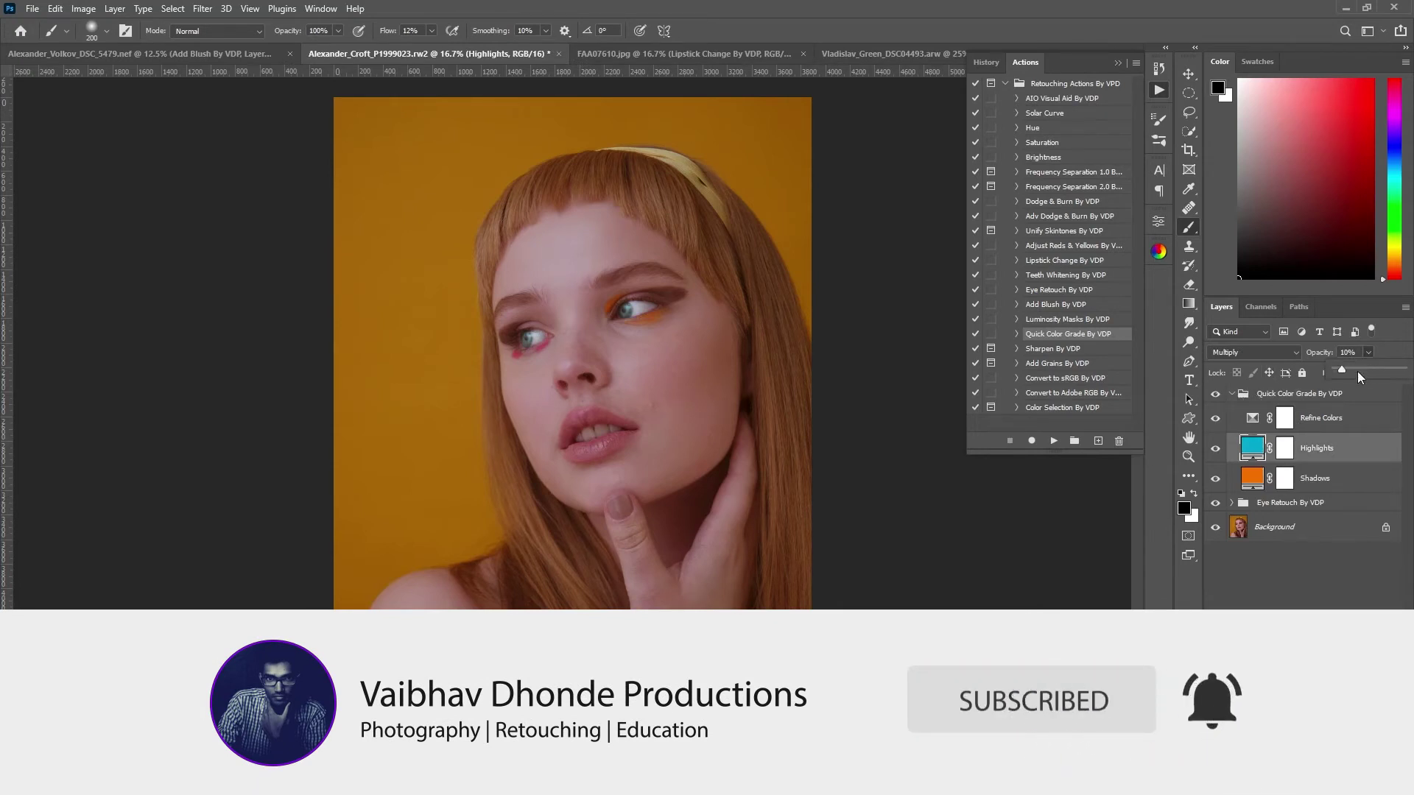
pyautogui.moveTo(1337, 369); pyautogui.dragTo(1344, 369)
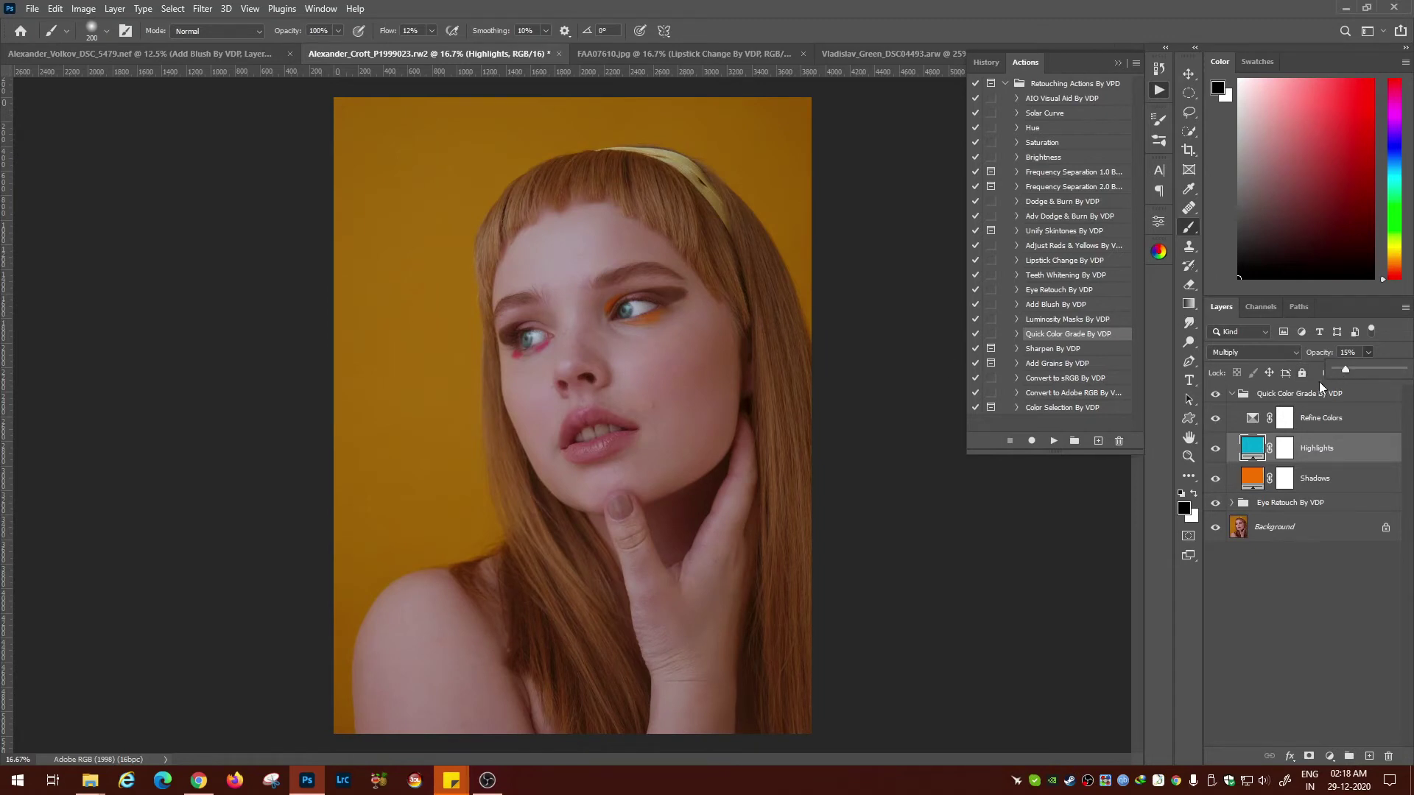
# Step: In the Refine Colors Selective Color layer, adjust the Blacks by slightly increasing black and shifting the magenta and cyan amounts
pyautogui.click(1253, 421)
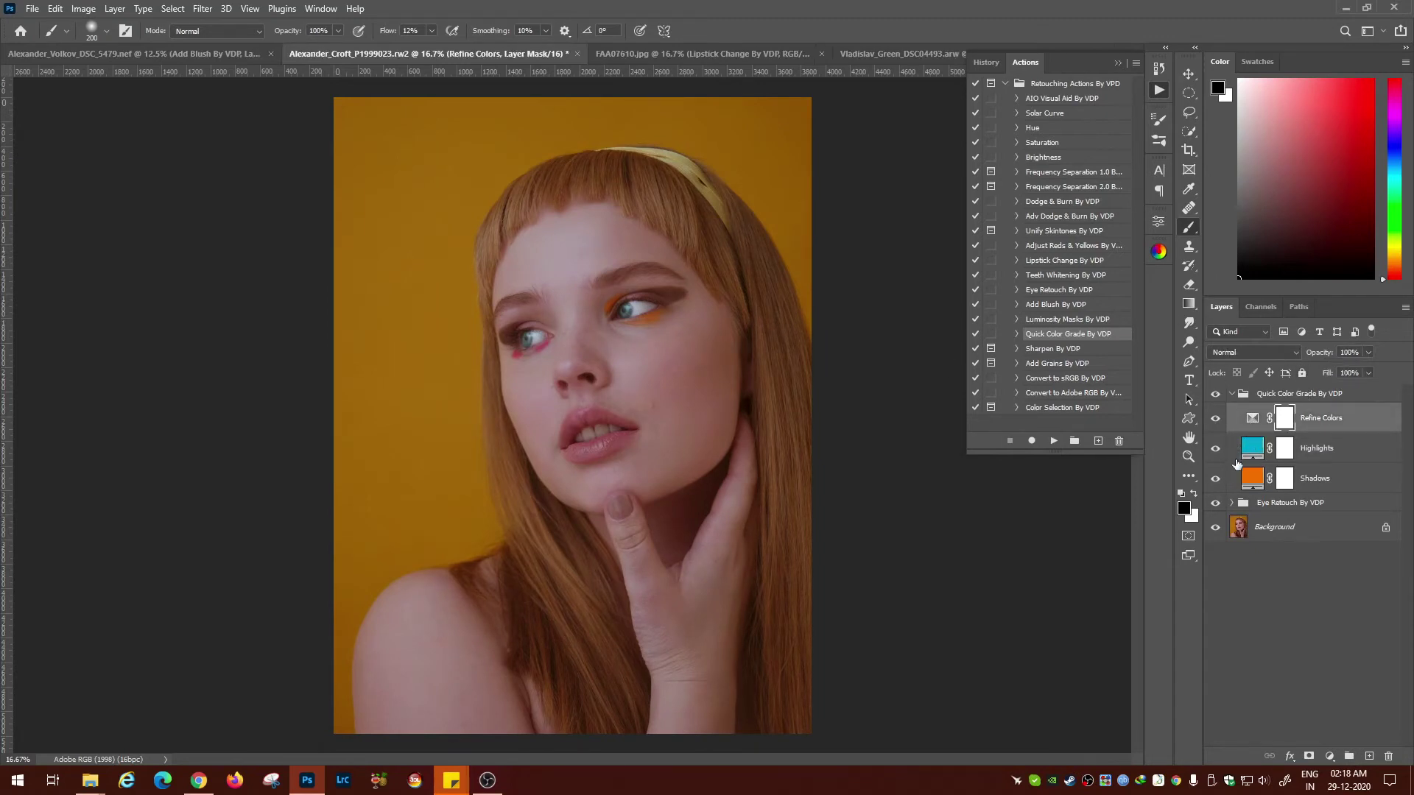
pyautogui.doubleClick(1252, 423)
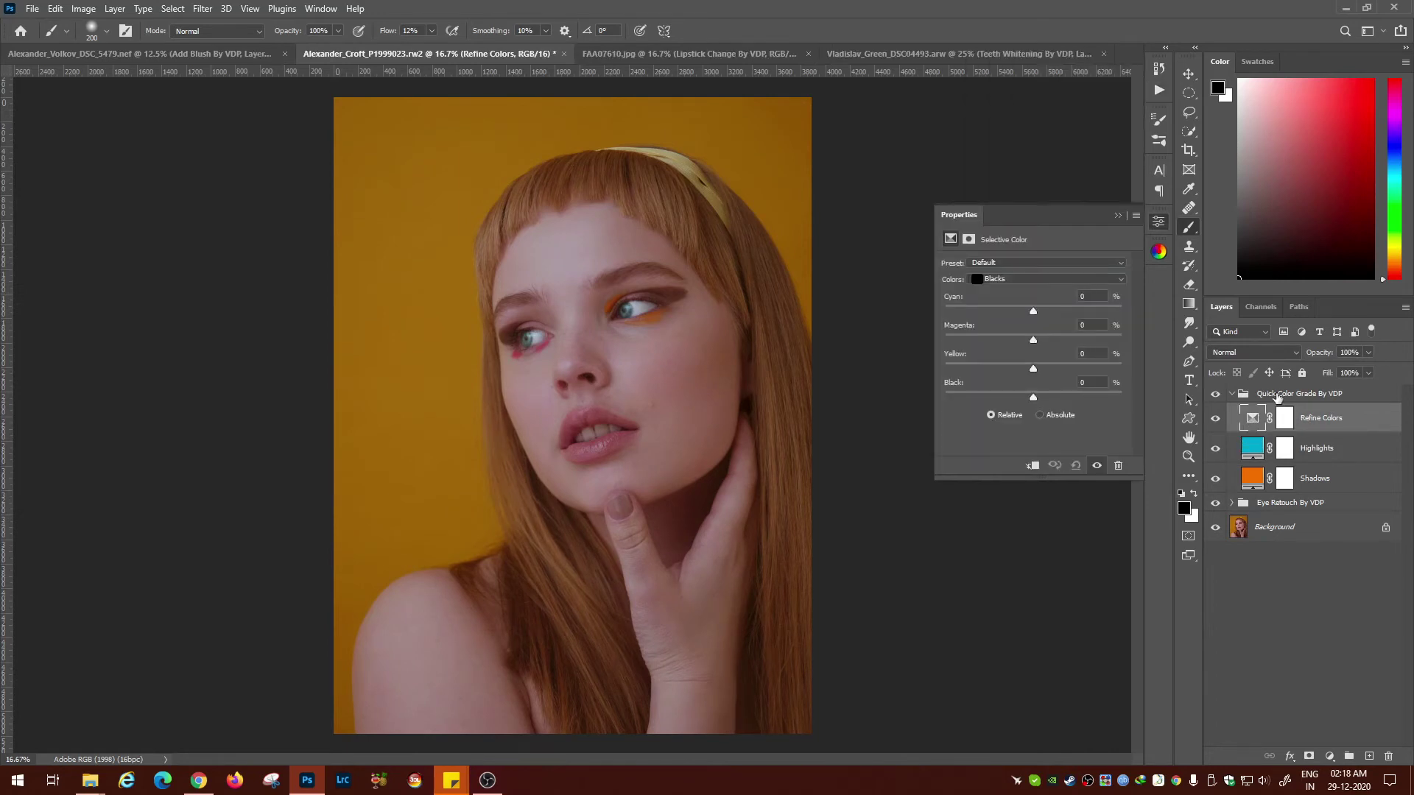
pyautogui.click(1018, 278)
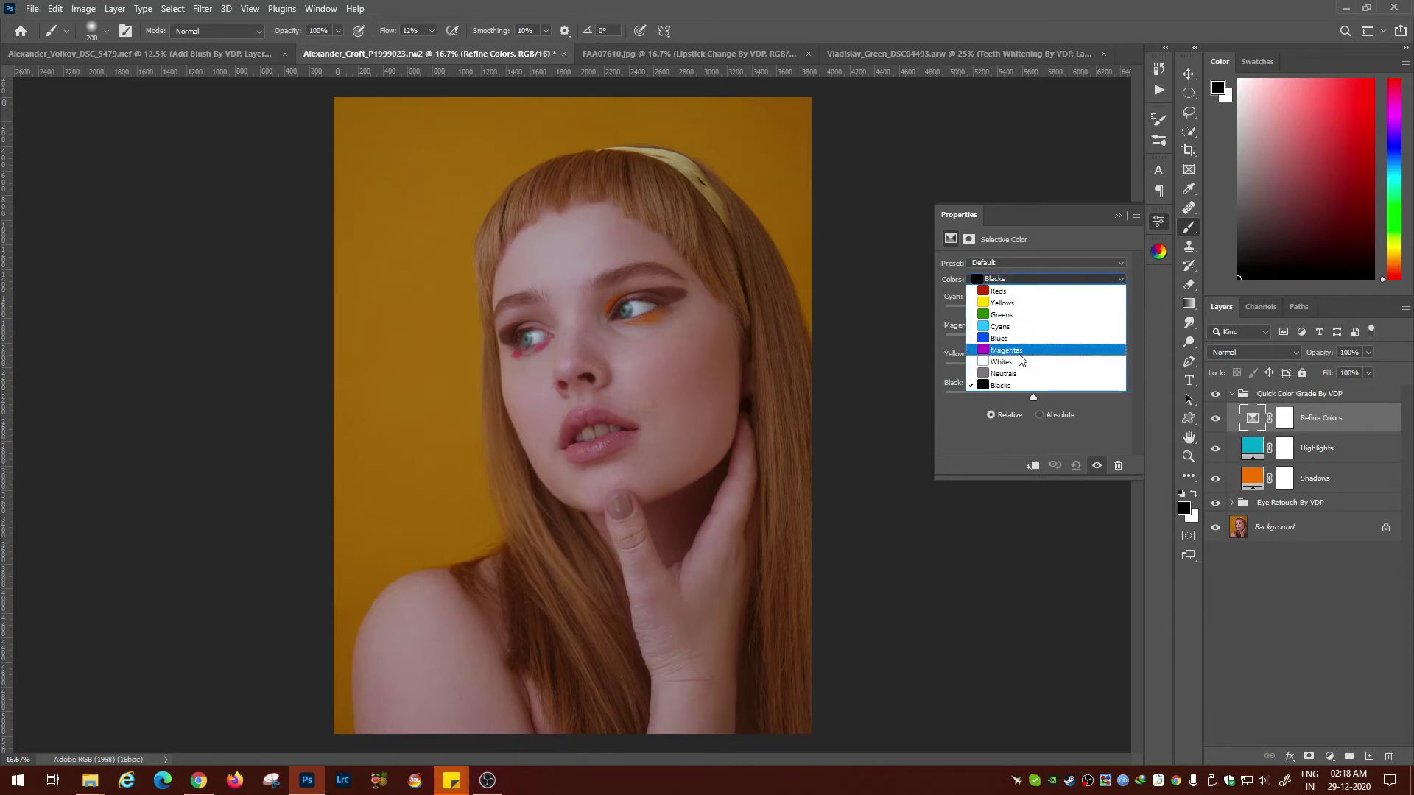
pyautogui.click(1009, 383)
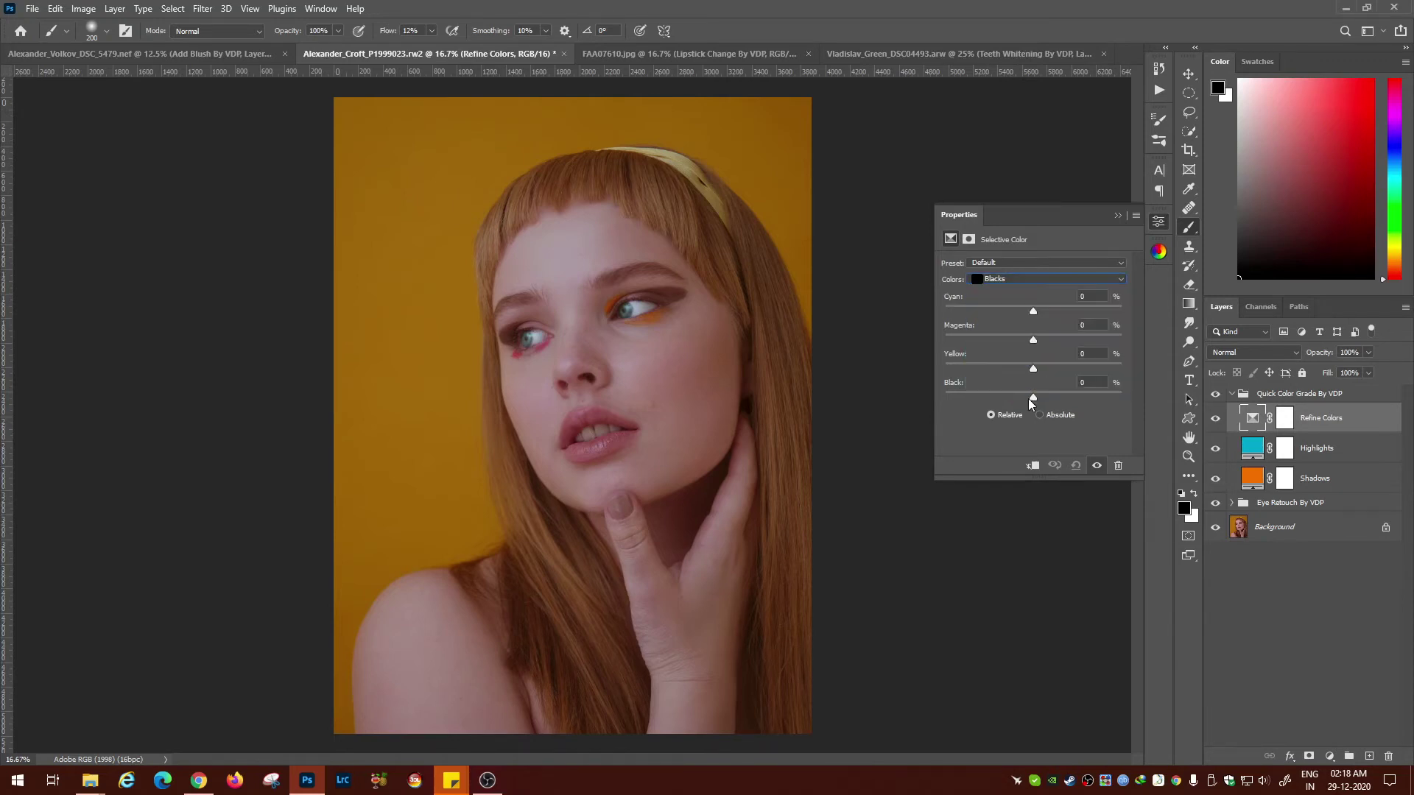
pyautogui.moveTo(1028, 399); pyautogui.dragTo(1021, 399)
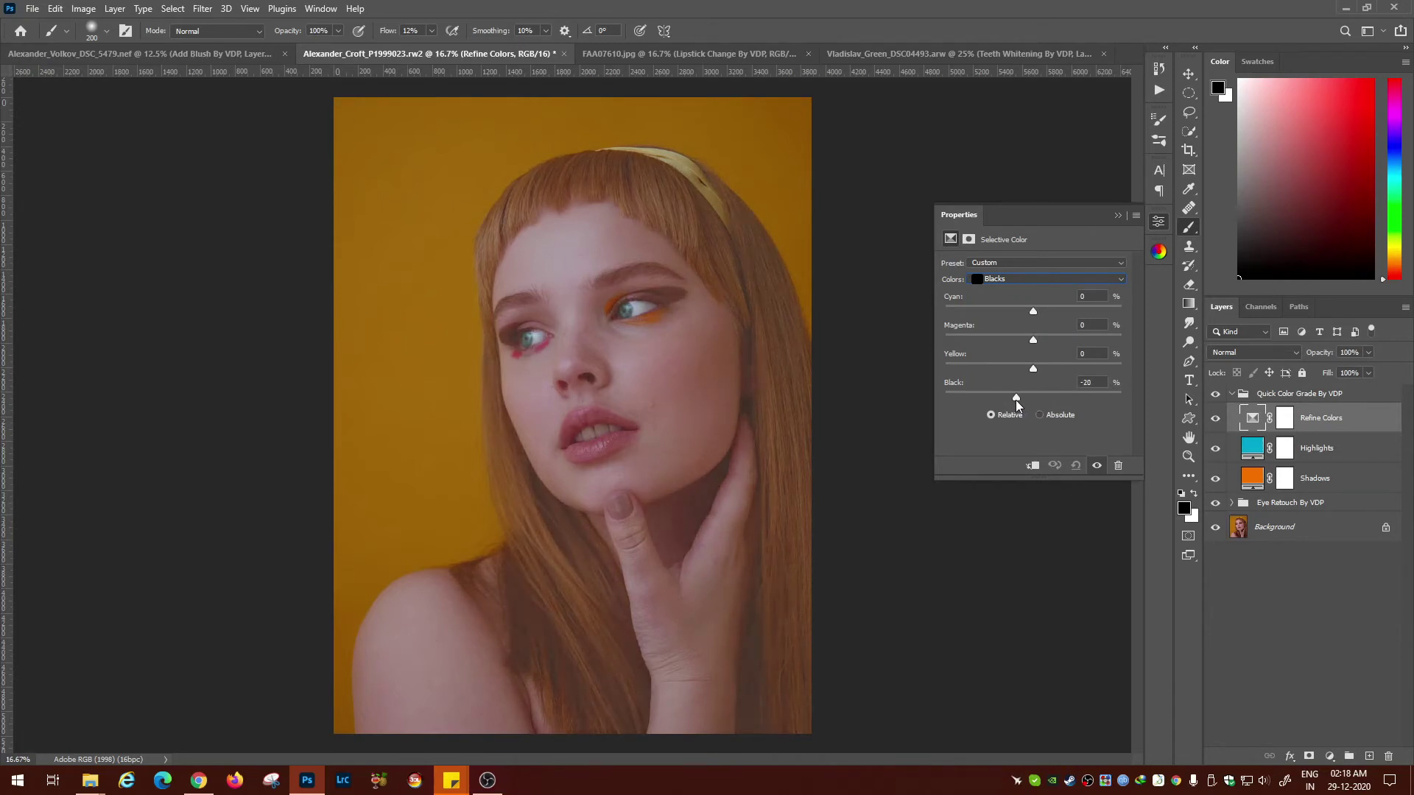
pyautogui.moveTo(1021, 399); pyautogui.dragTo(1041, 399)
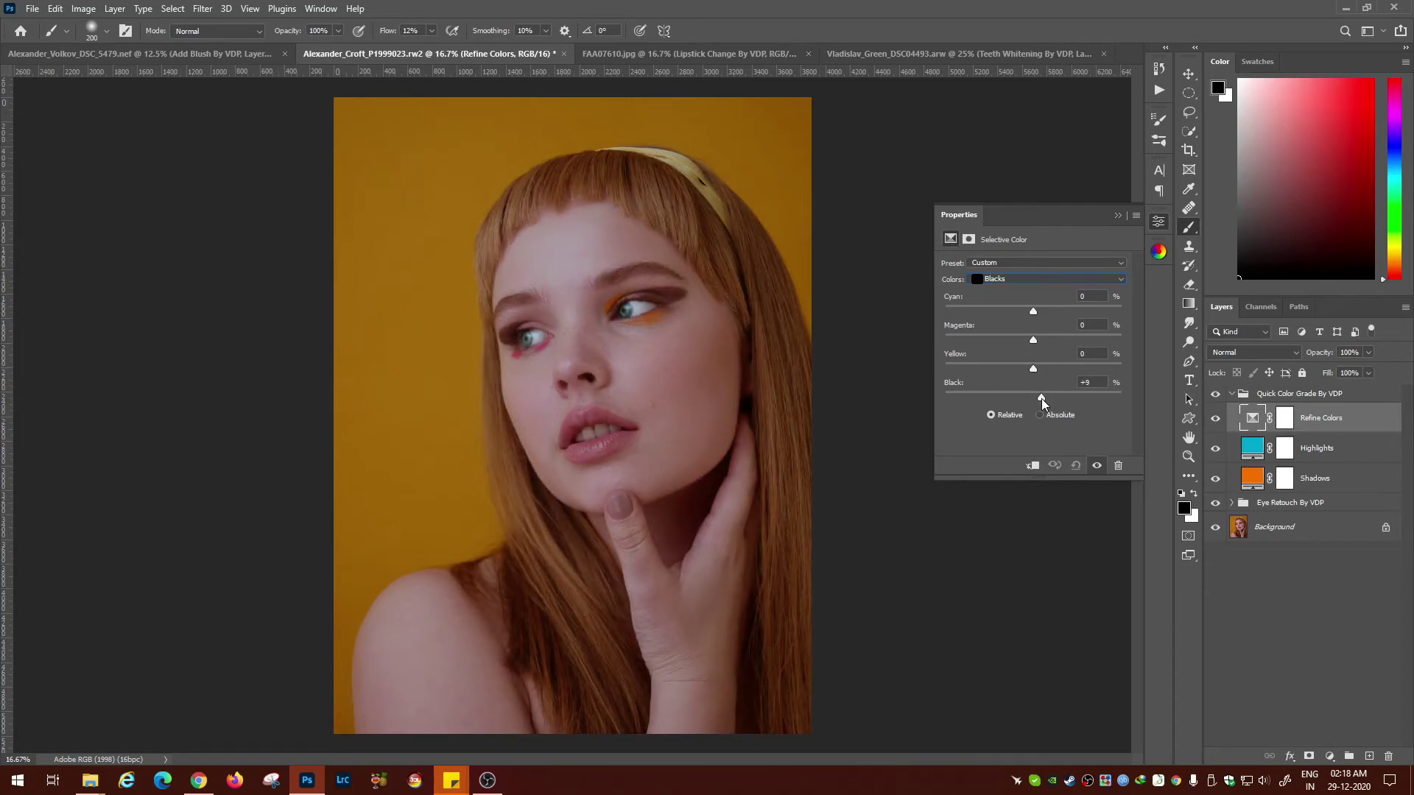
pyautogui.moveTo(1043, 398); pyautogui.dragTo(1045, 398)
pyautogui.moveTo(1032, 340); pyautogui.dragTo(1034, 312)
# Step: Adjust the Neutrals in Refine Colors, slightly reducing black, shifting yellow and magenta, and lowering cyan
pyautogui.click(1023, 279)
pyautogui.click(1020, 374)
pyautogui.moveTo(1033, 398); pyautogui.dragTo(1028, 400)
pyautogui.moveTo(1032, 370); pyautogui.dragTo(1031, 341)
pyautogui.moveTo(1033, 311)
pyautogui.mouseDown()
pyautogui.moveTo(1050, 311)
pyautogui.moveTo(1022, 313)
pyautogui.mouseUp()
# Step: Adjust the Whites in Refine Colors, lowering black to about -24% and reducing magenta
pyautogui.click(1012, 279)
pyautogui.click(1006, 361)
pyautogui.moveTo(1033, 400); pyautogui.dragTo(1014, 402)
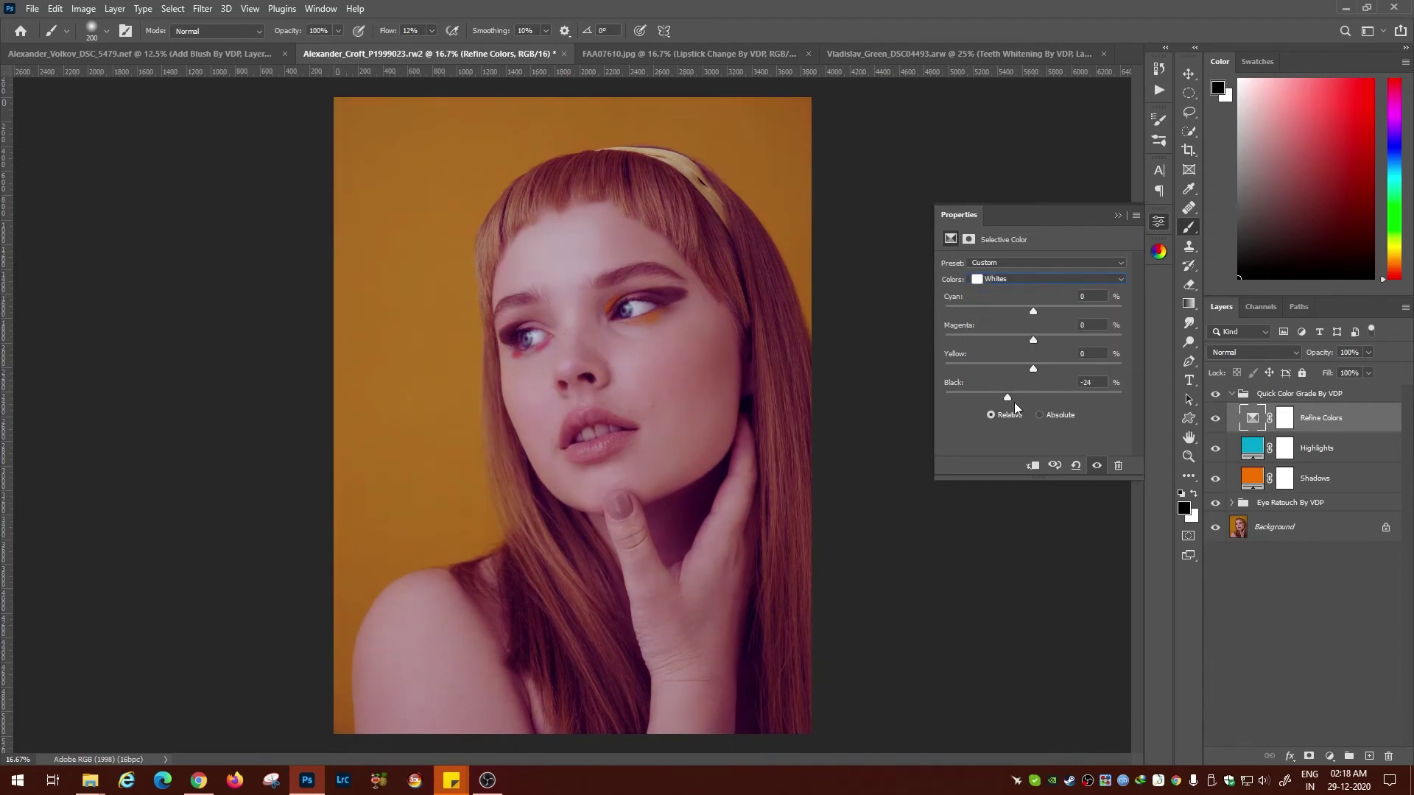
pyautogui.moveTo(1028, 341); pyautogui.dragTo(1013, 346)
# Step: Adjust the Reds in Refine Colors by lowering cyan and shifting the yellow and black amounts
pyautogui.click(1010, 279)
pyautogui.click(1008, 291)
pyautogui.moveTo(1032, 311); pyautogui.dragTo(1017, 316)
pyautogui.moveTo(1042, 367); pyautogui.dragTo(1019, 400)
# Step: Adjust the Yellows in Refine Colors to cyan +17%, magenta -17%, yellow -32% and black +7%
pyautogui.click(1017, 279)
pyautogui.click(1014, 302)
pyautogui.moveTo(1033, 311); pyautogui.dragTo(995, 319)
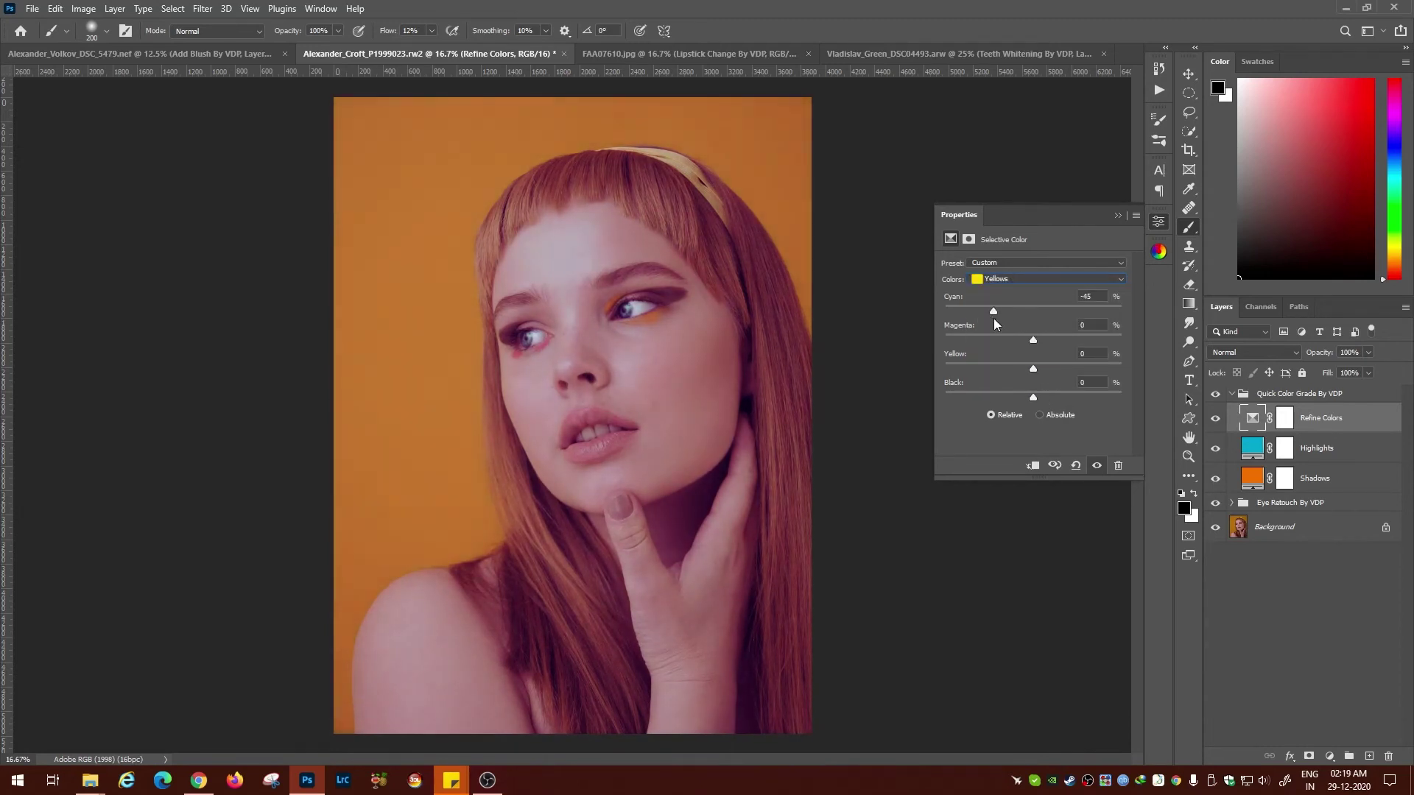
pyautogui.moveTo(1033, 369); pyautogui.dragTo(1005, 372)
pyautogui.moveTo(1033, 399)
pyautogui.mouseDown()
pyautogui.moveTo(1010, 399)
pyautogui.moveTo(1039, 400)
pyautogui.mouseUp()
pyautogui.moveTo(1019, 312); pyautogui.dragTo(1048, 313)
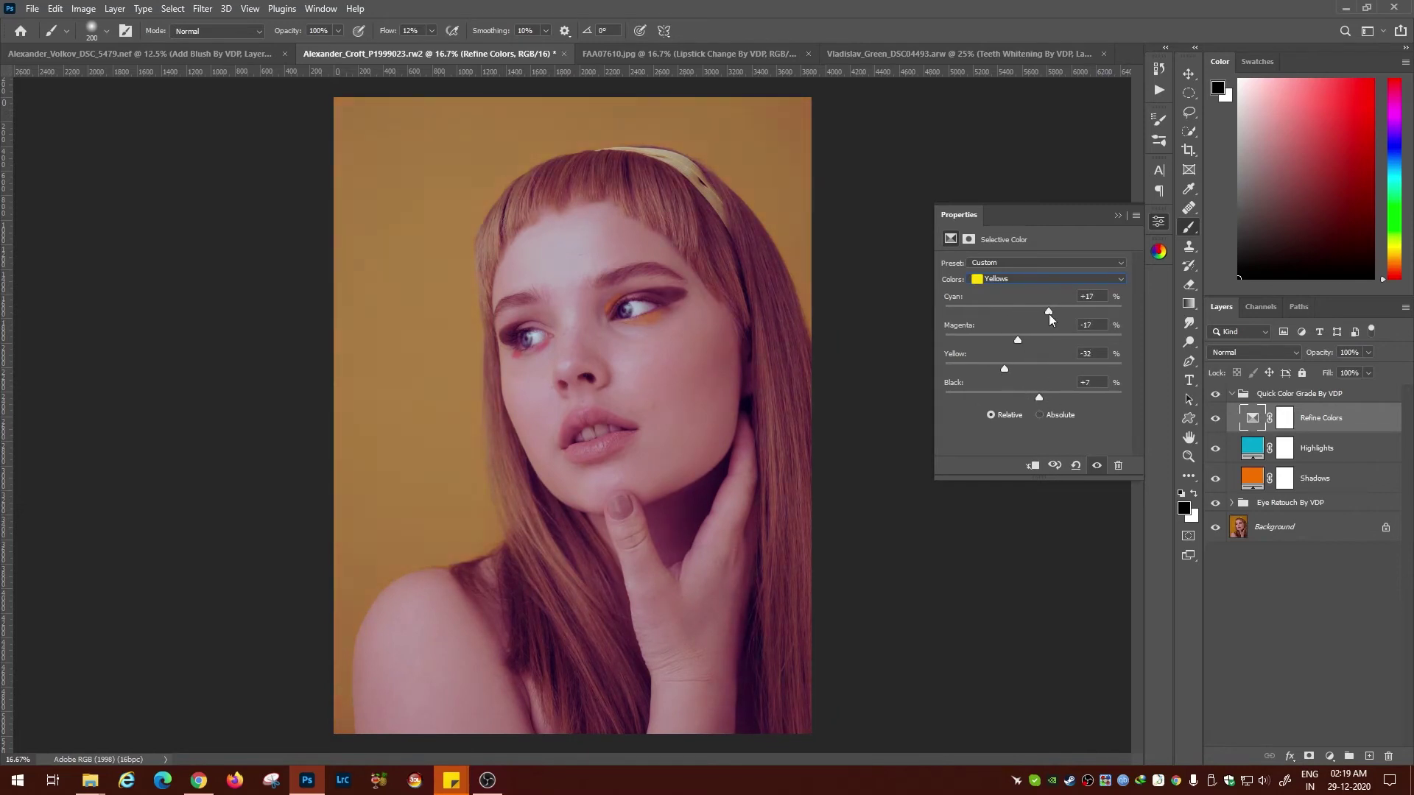
# Step: Collapse the Quick Color Grade By VDP group and toggle its visibility to compare the portrait with and without the grade
pyautogui.click(1012, 279)
pyautogui.click(1000, 291)
pyautogui.click(1160, 223)
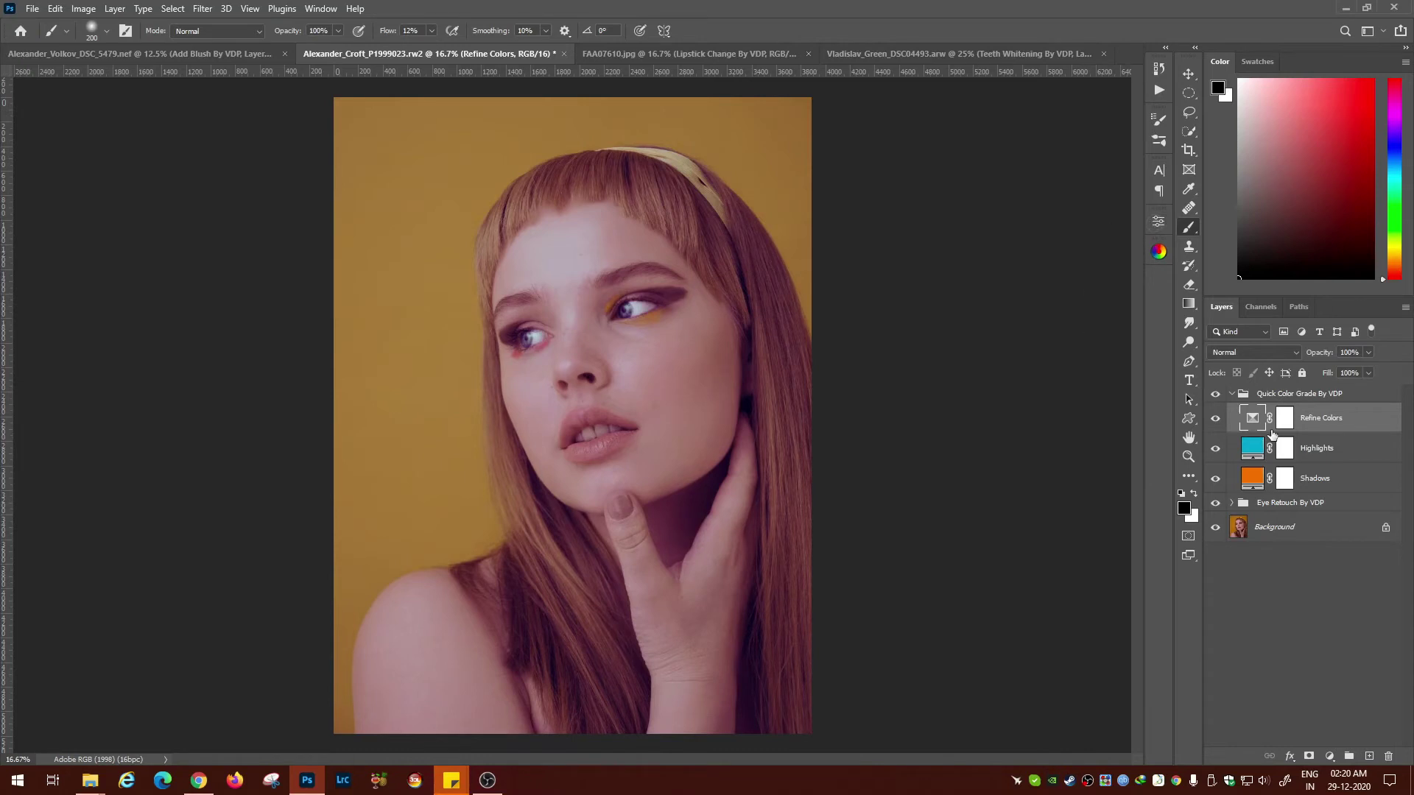
pyautogui.click(1232, 394)
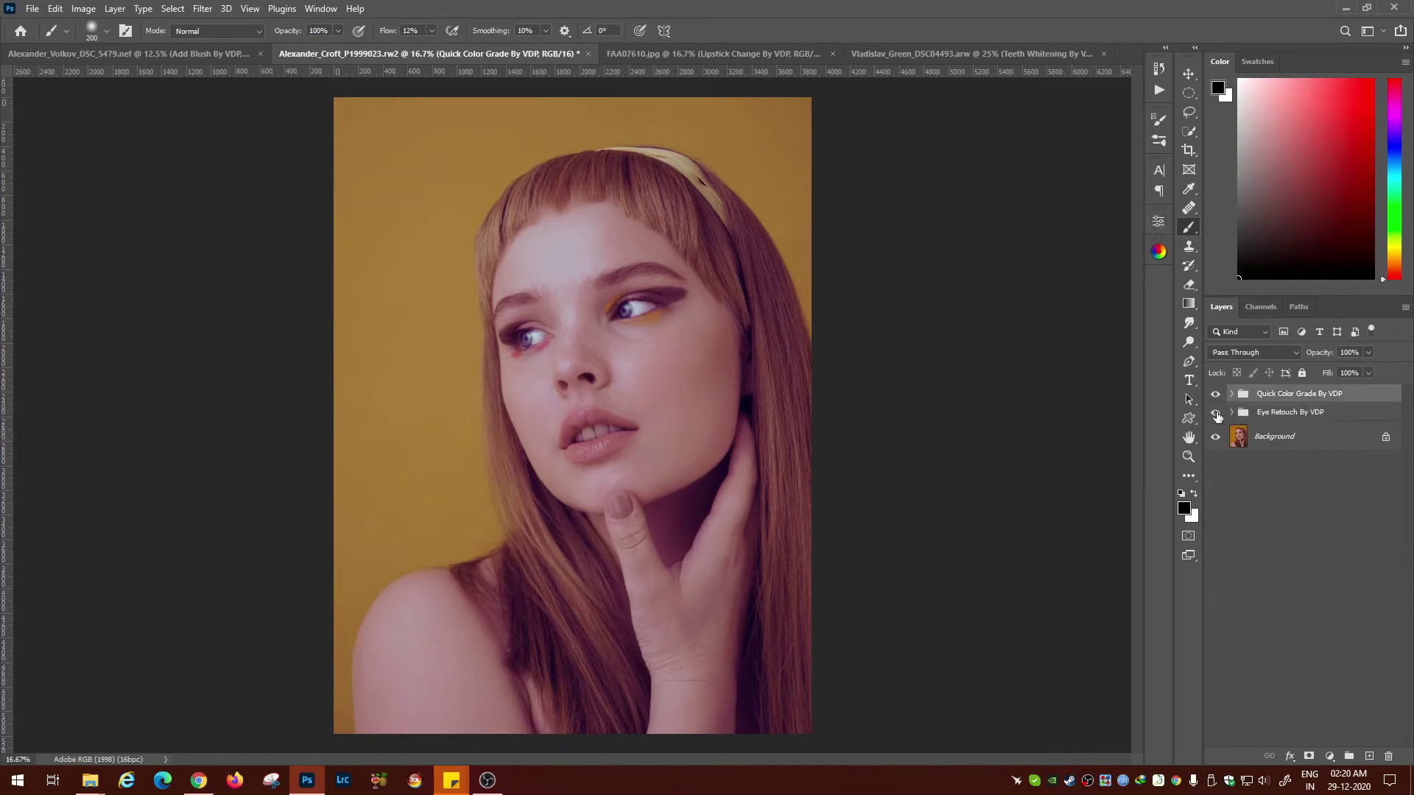
pyautogui.click(1215, 395)
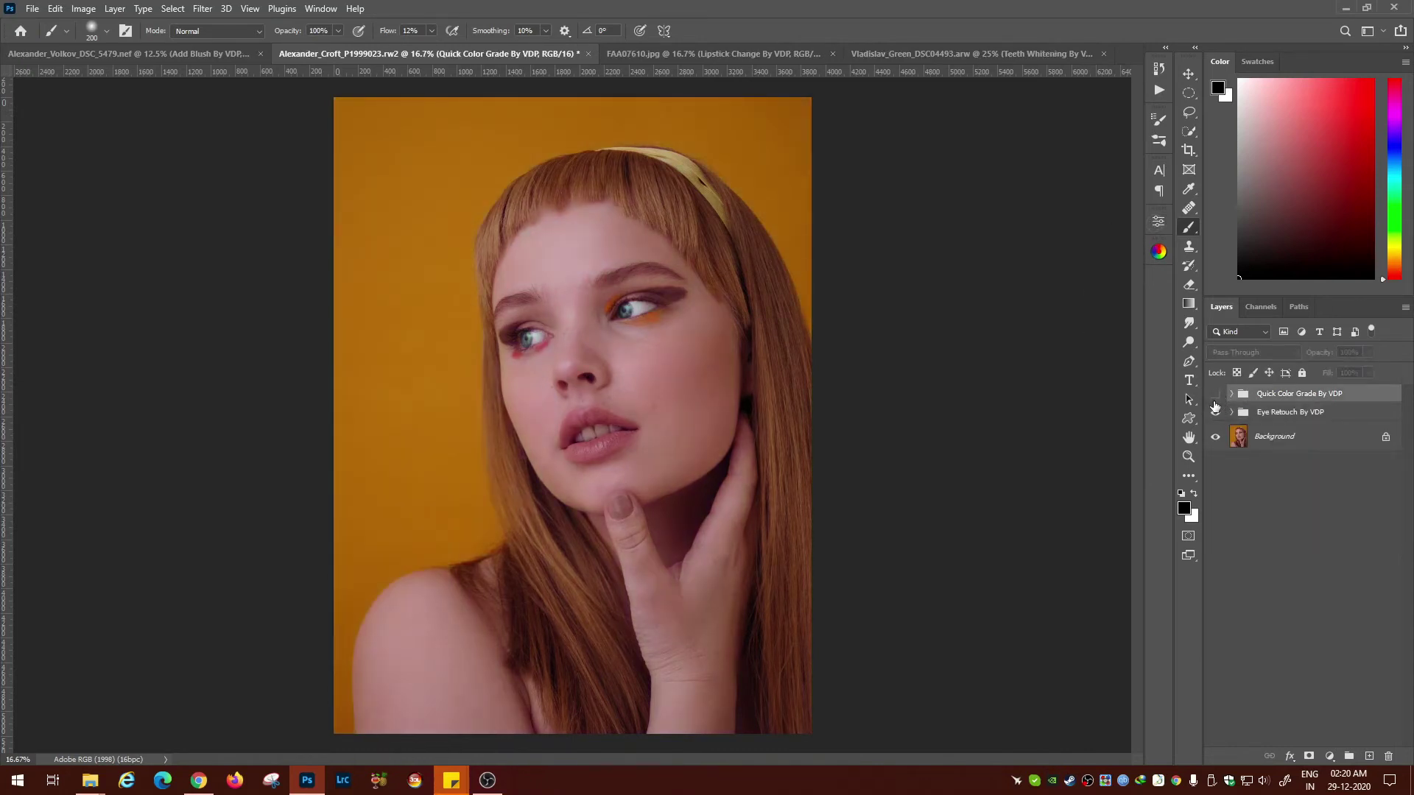
pyautogui.click(1215, 395)
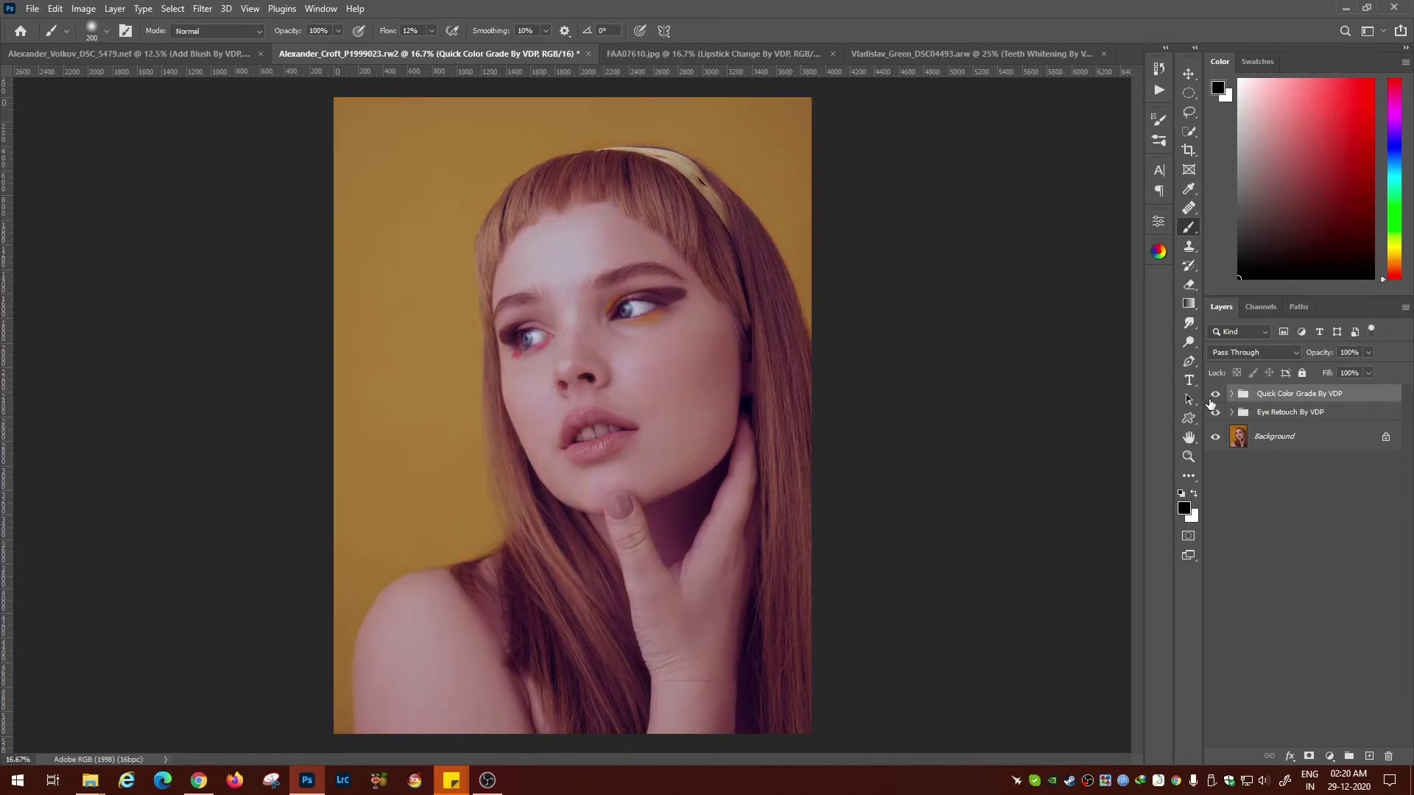
# Step: Run the Sharpen By VDP action on the portrait
pyautogui.click(1158, 89)
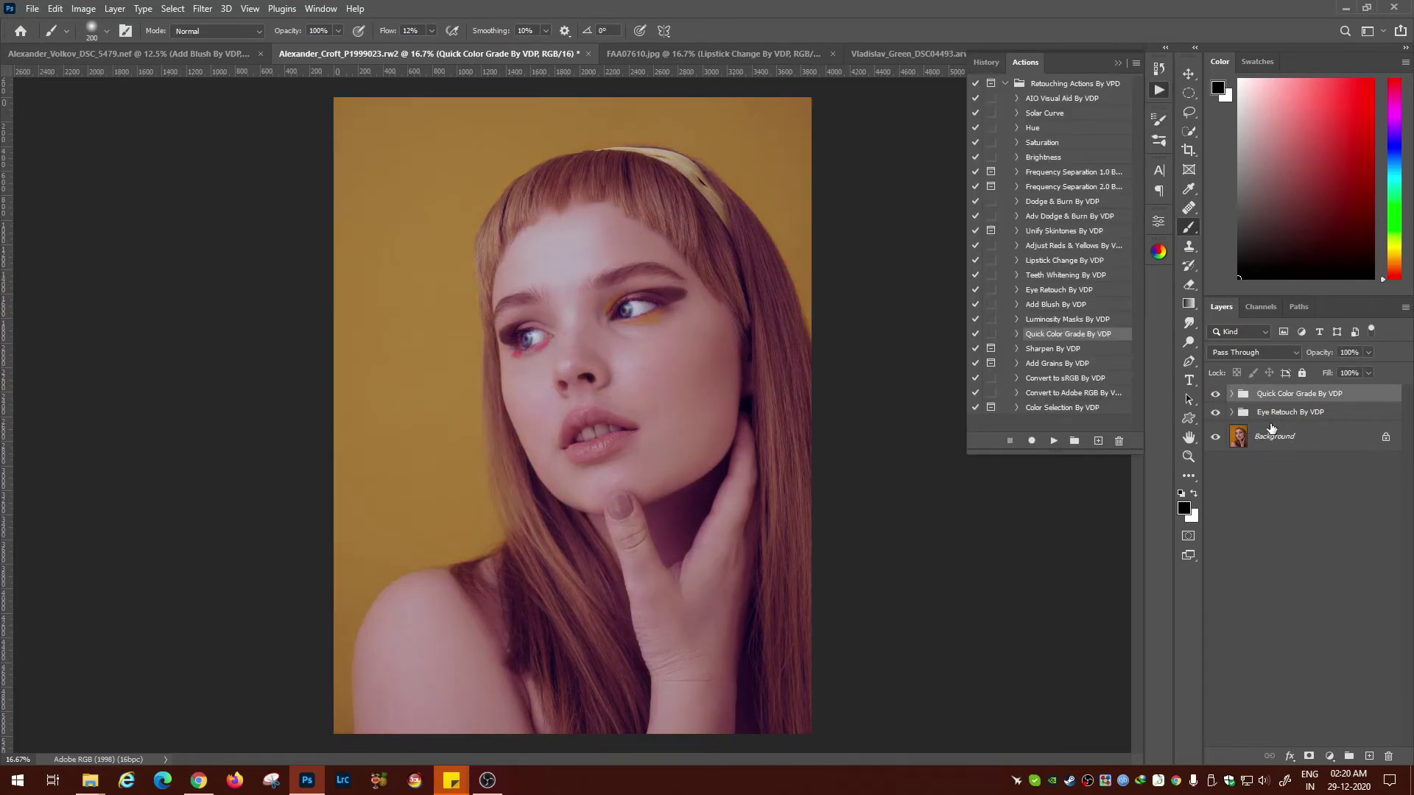
pyautogui.click(1061, 350)
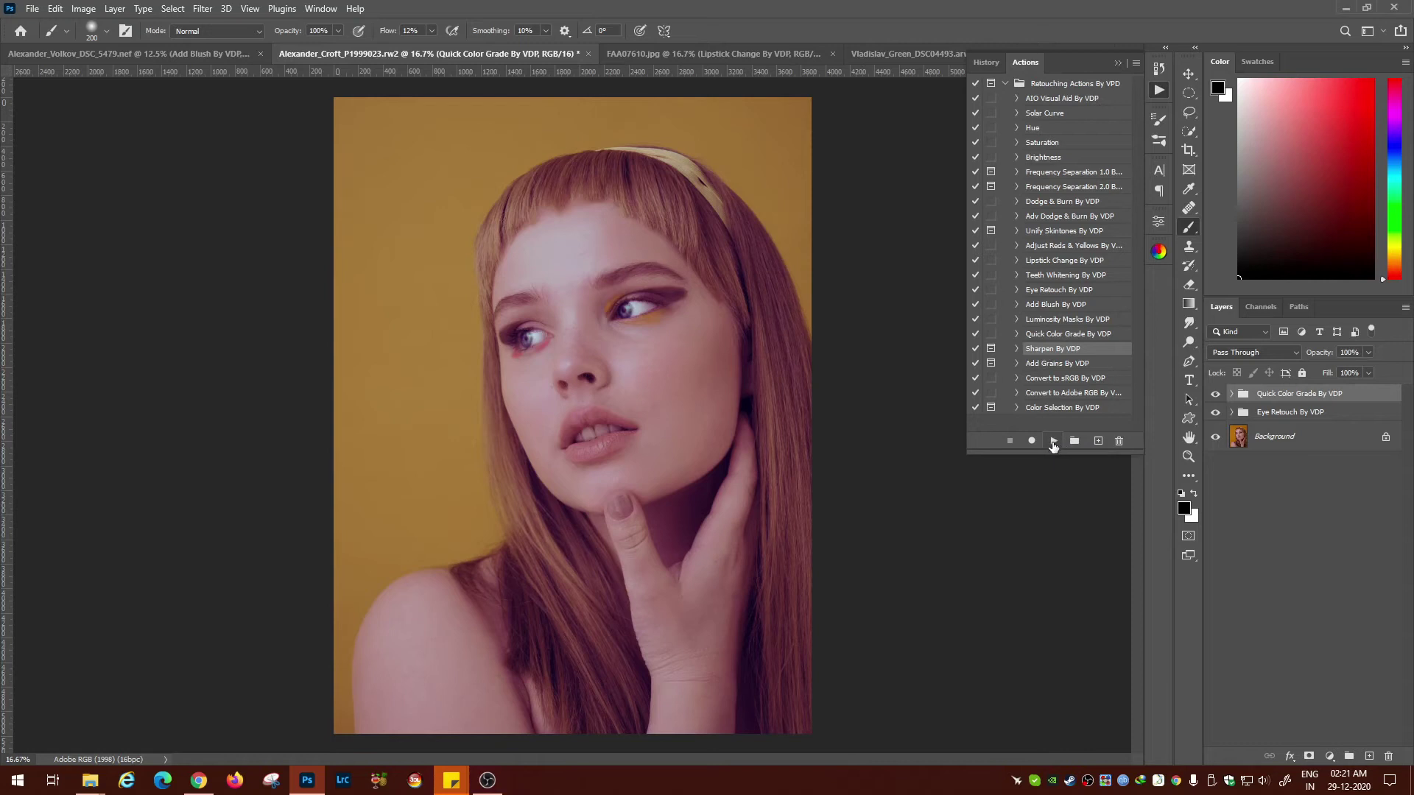
pyautogui.click(1054, 441)
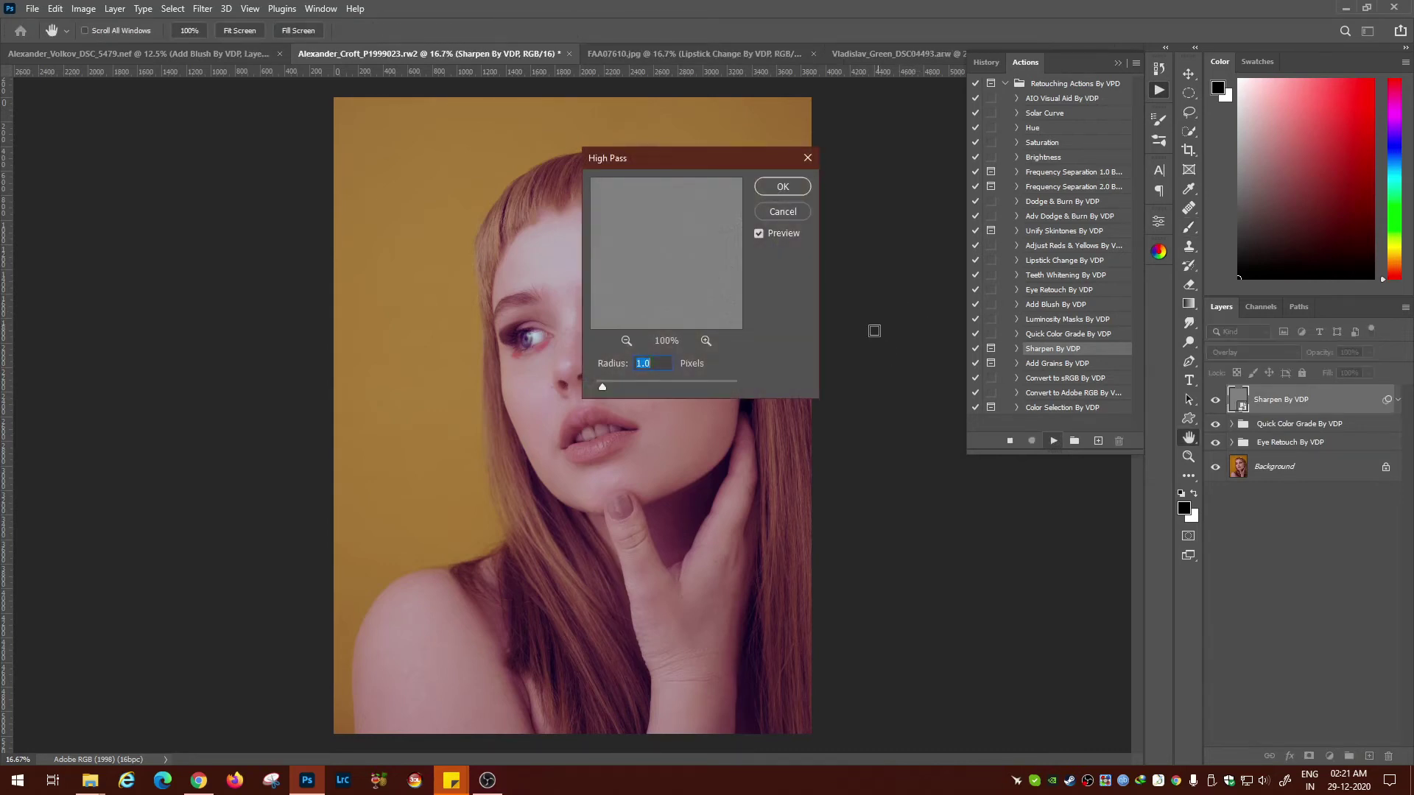
# Step: Preview weaker High Pass settings on the face, then apply the filter with a radius of 3 pixels
pyautogui.moveTo(709, 160); pyautogui.dragTo(921, 101)
pyautogui.hotkey('ctrl', '+')
pyautogui.hotkey('ctrl', '+')
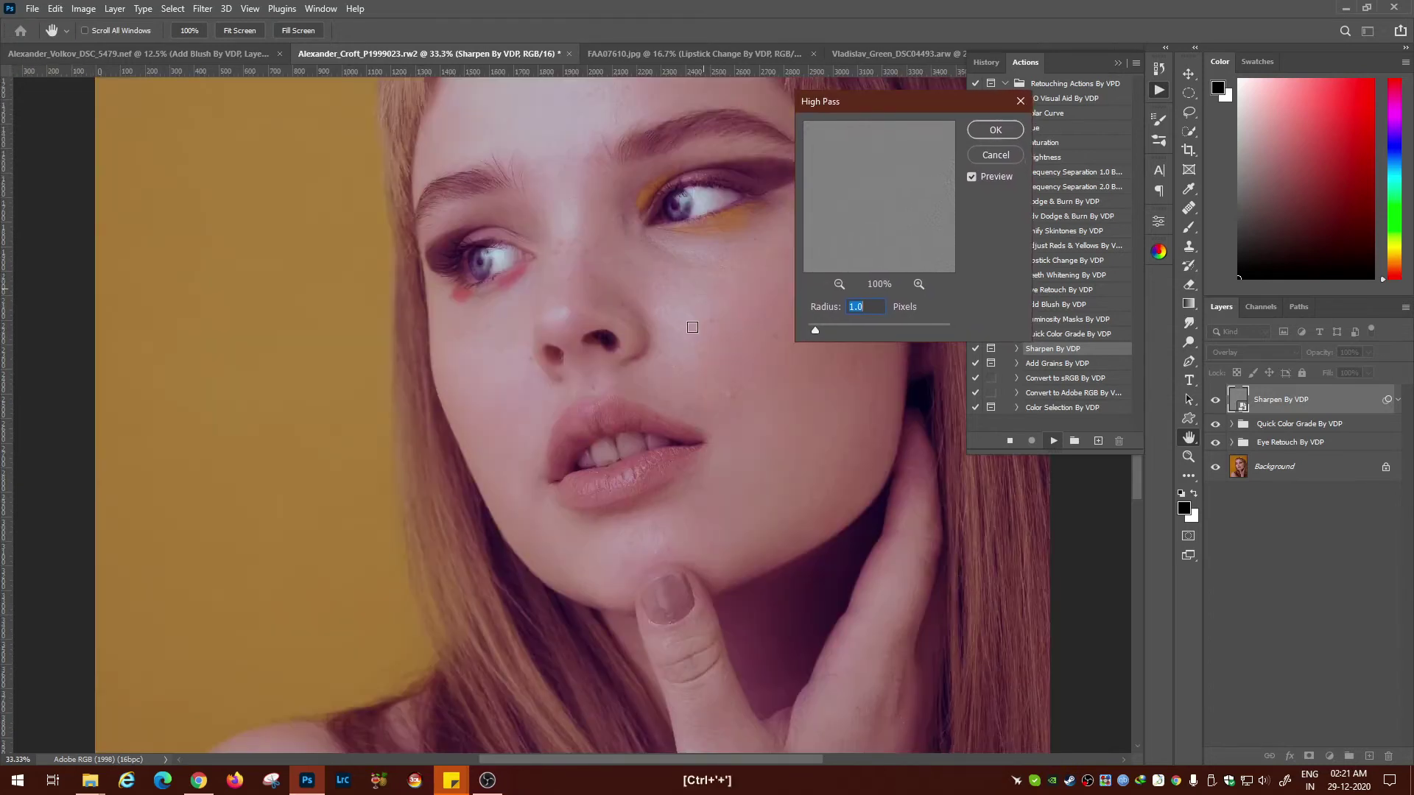
pyautogui.moveTo(678, 327); pyautogui.dragTo(600, 481)
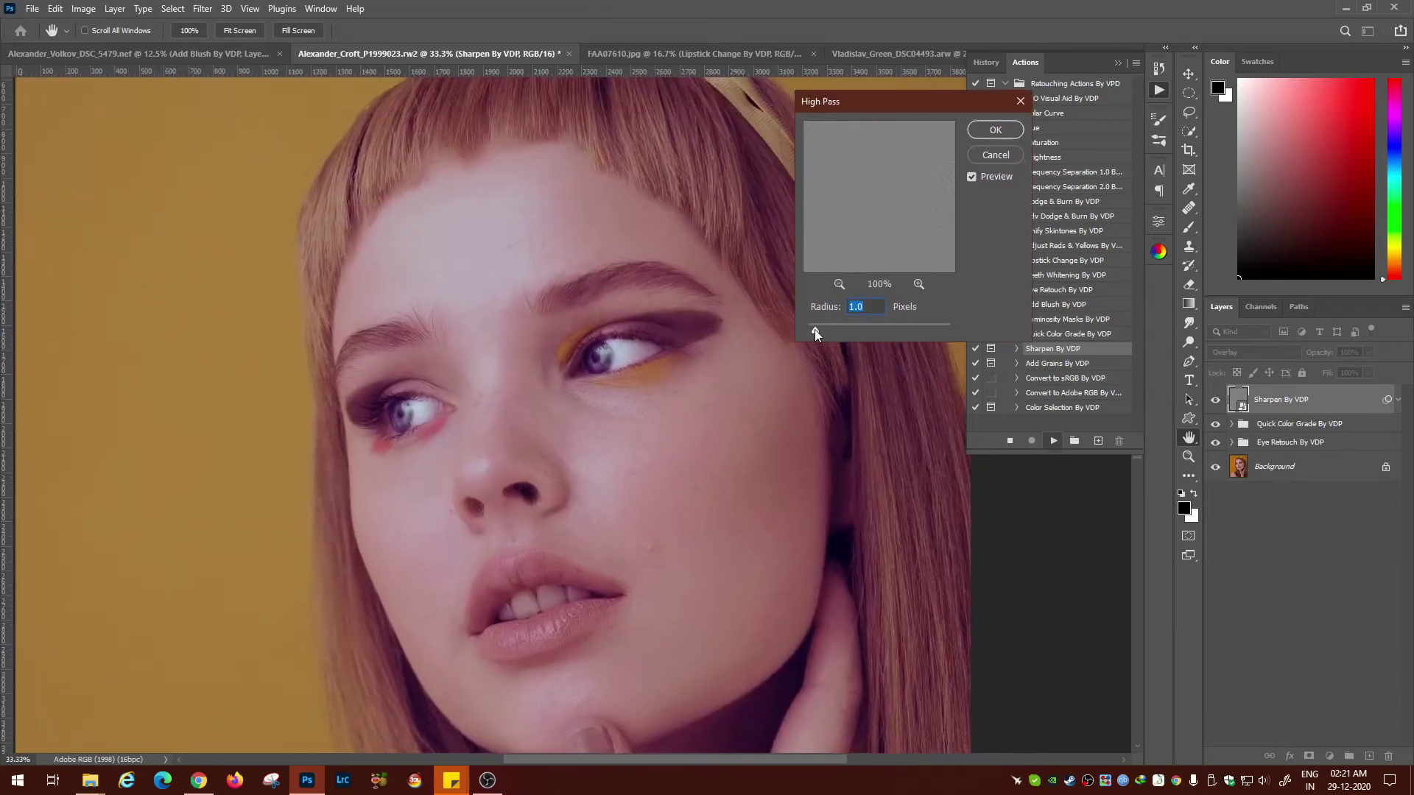
pyautogui.moveTo(810, 330); pyautogui.dragTo(799, 346)
pyautogui.hotkey('ctrl', '+')
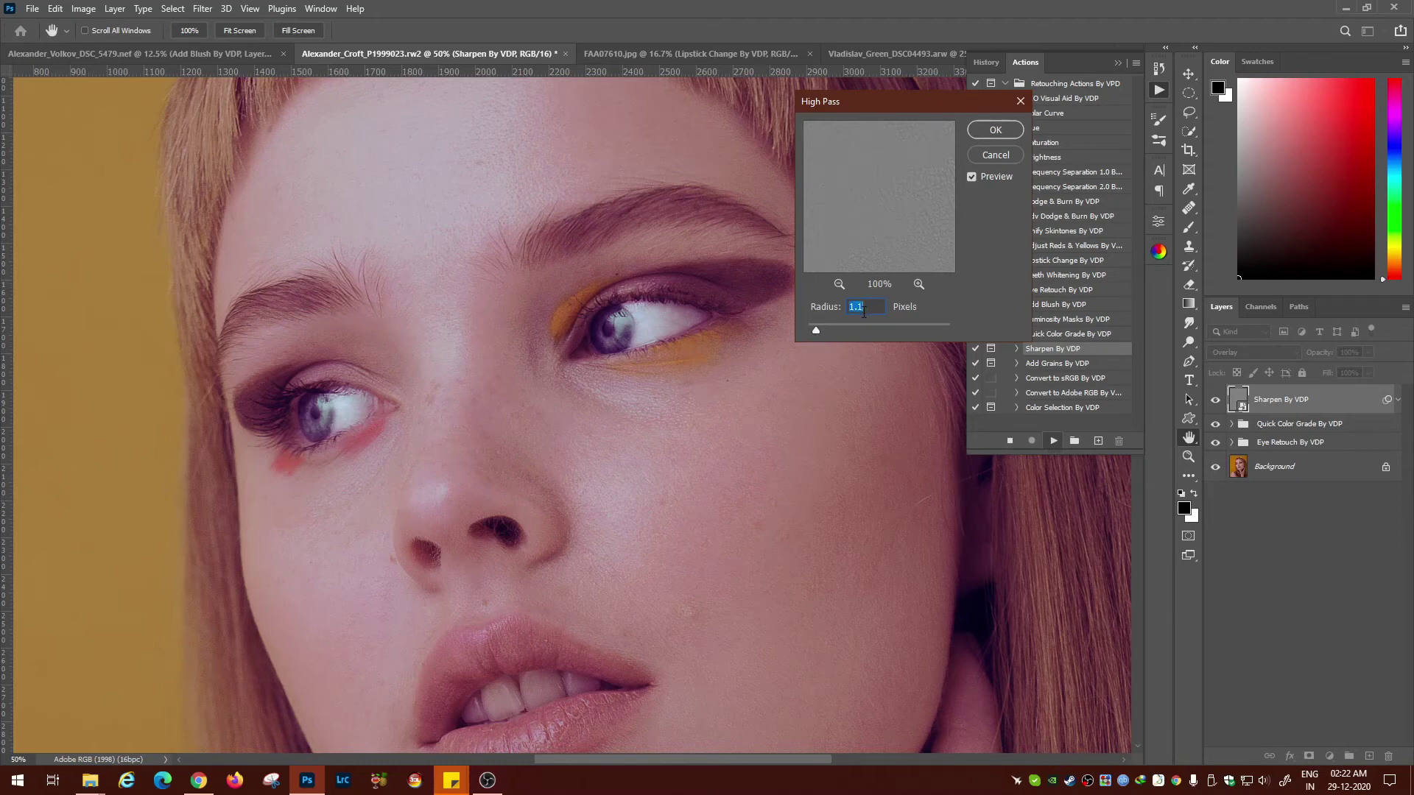
pyautogui.moveTo(816, 330); pyautogui.dragTo(756, 352)
pyautogui.scroll(-3, 539, 482)
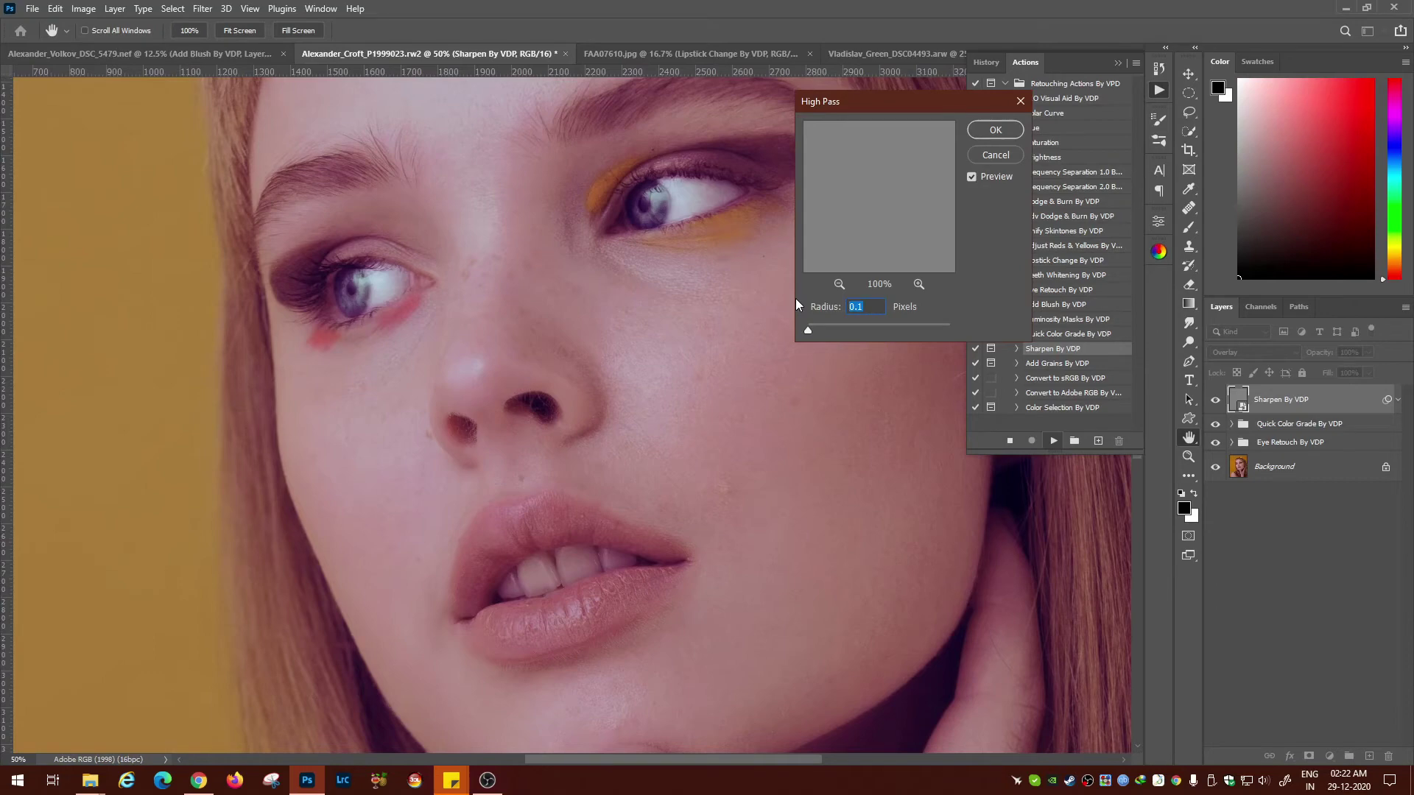
pyautogui.write('3')
pyautogui.hotkey('ctrl', '-')
pyautogui.hotkey('ctrl', '-')
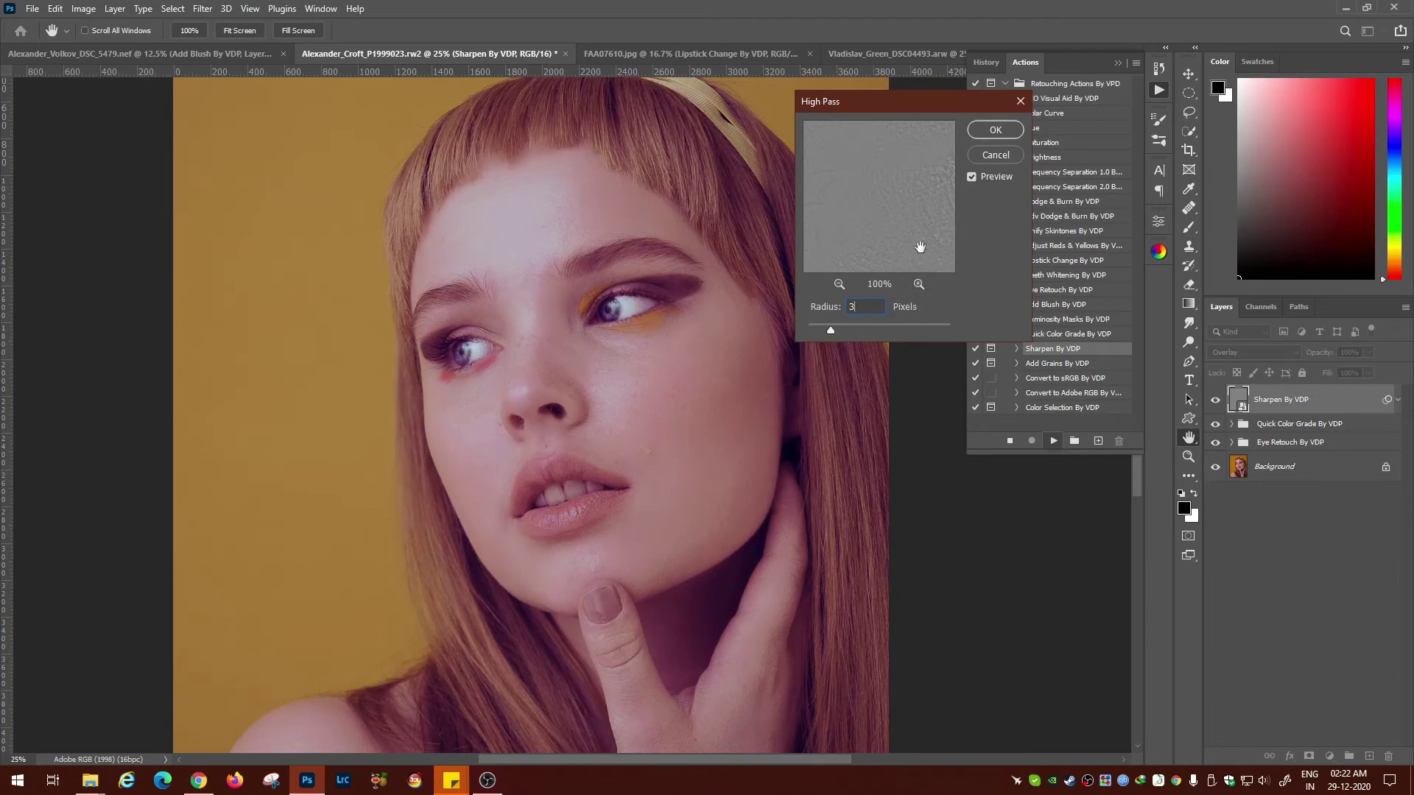
pyautogui.click(995, 132)
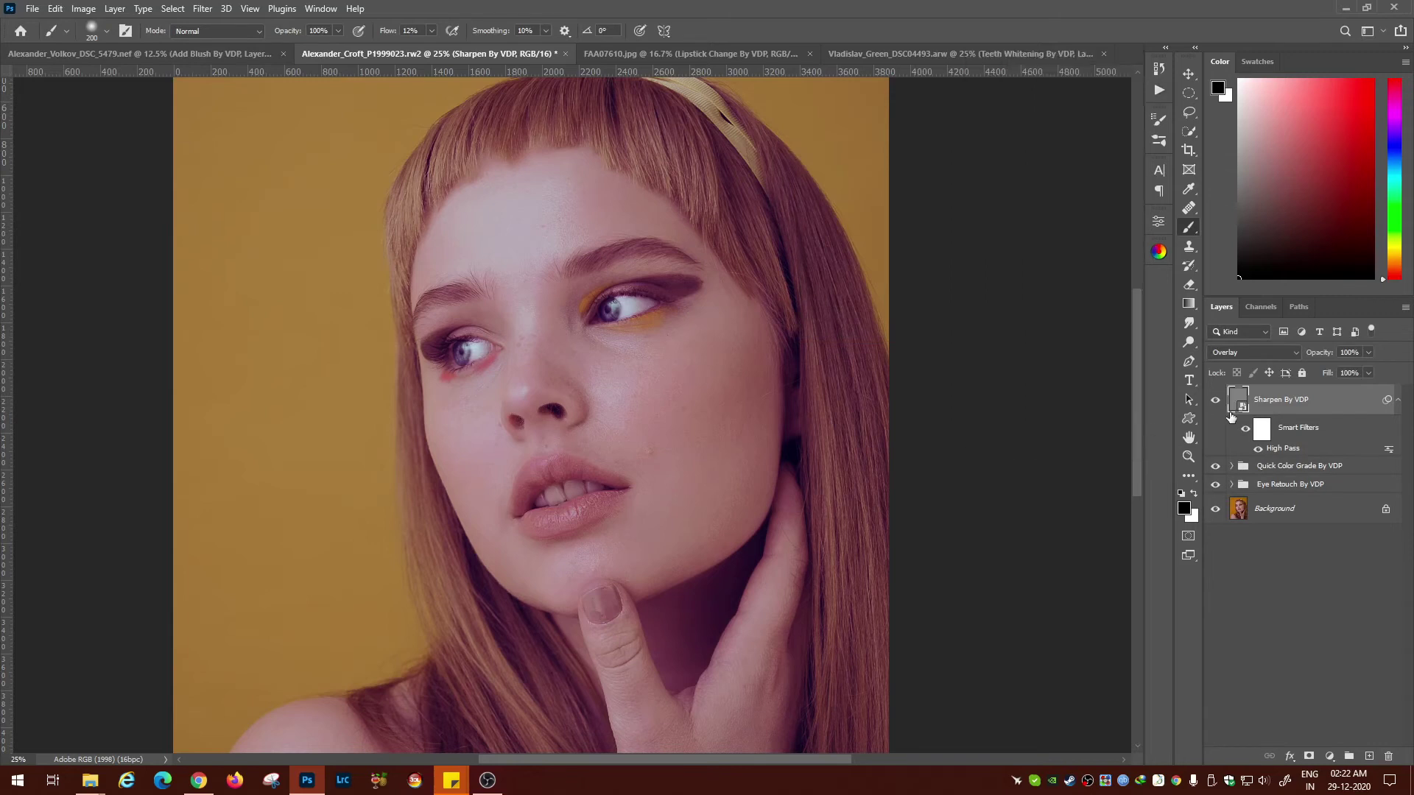
# Step: Set the Sharpen layer's High Pass radius to 1.5 pixels and compare the portrait with the sharpening off and on
pyautogui.doubleClick(1289, 449)
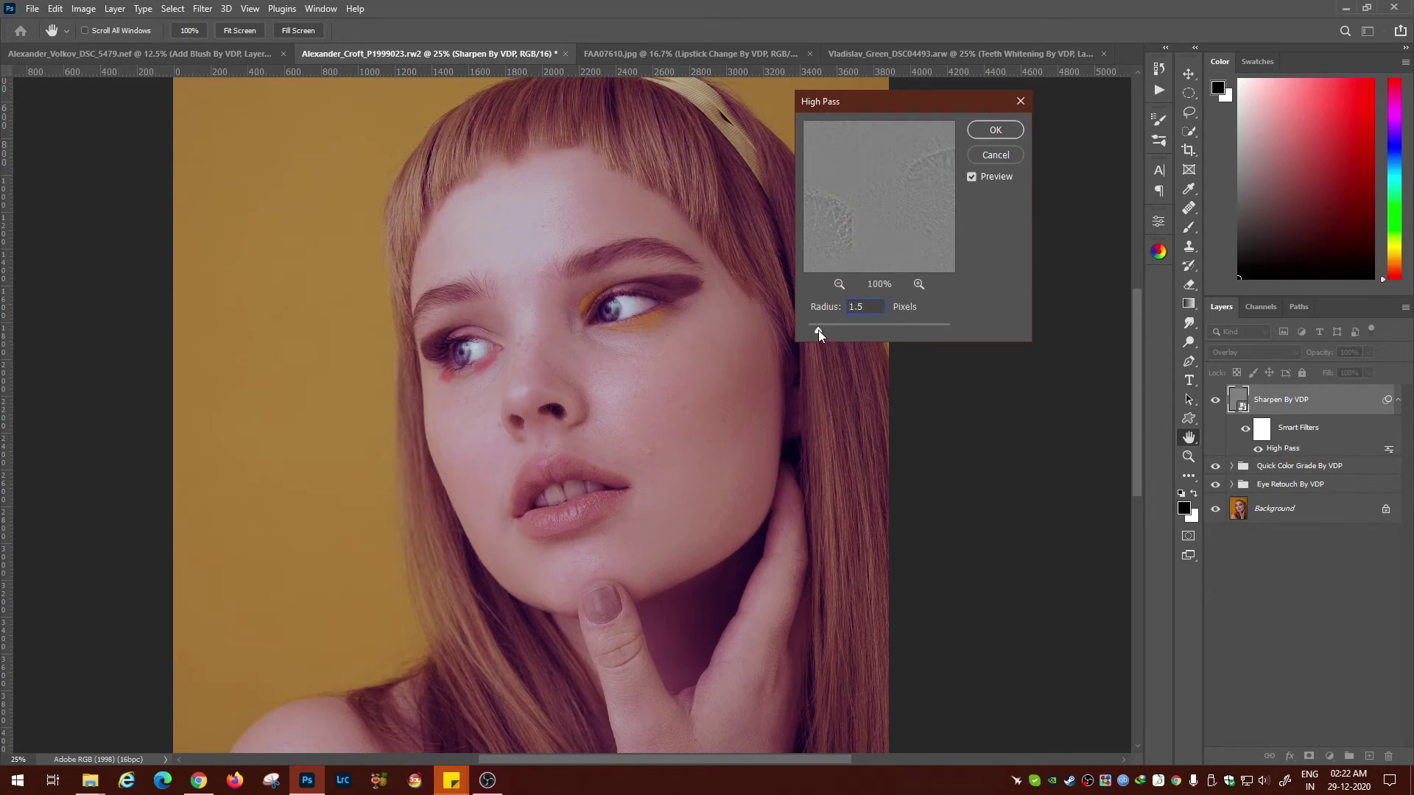
pyautogui.click(994, 130)
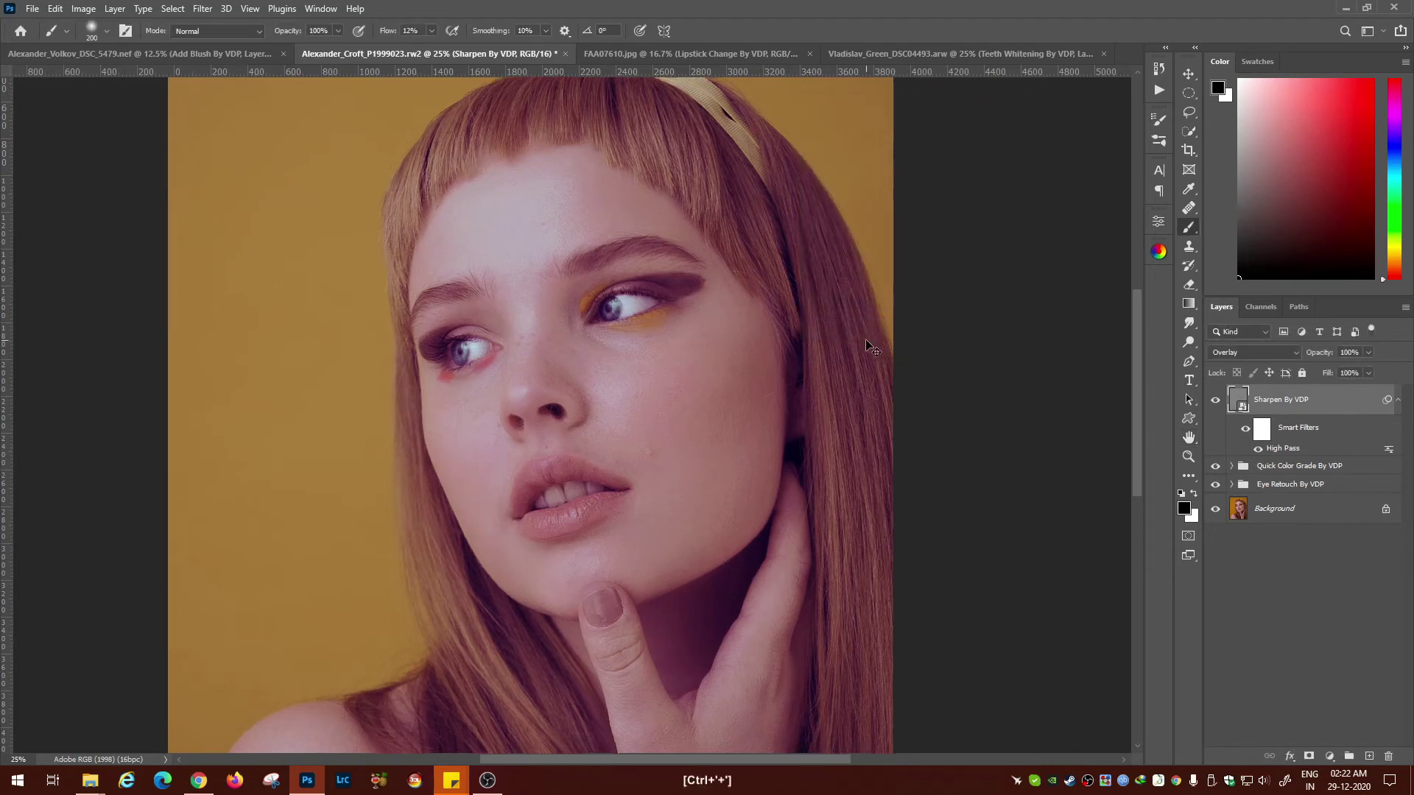
pyautogui.hotkey('ctrl', '+')
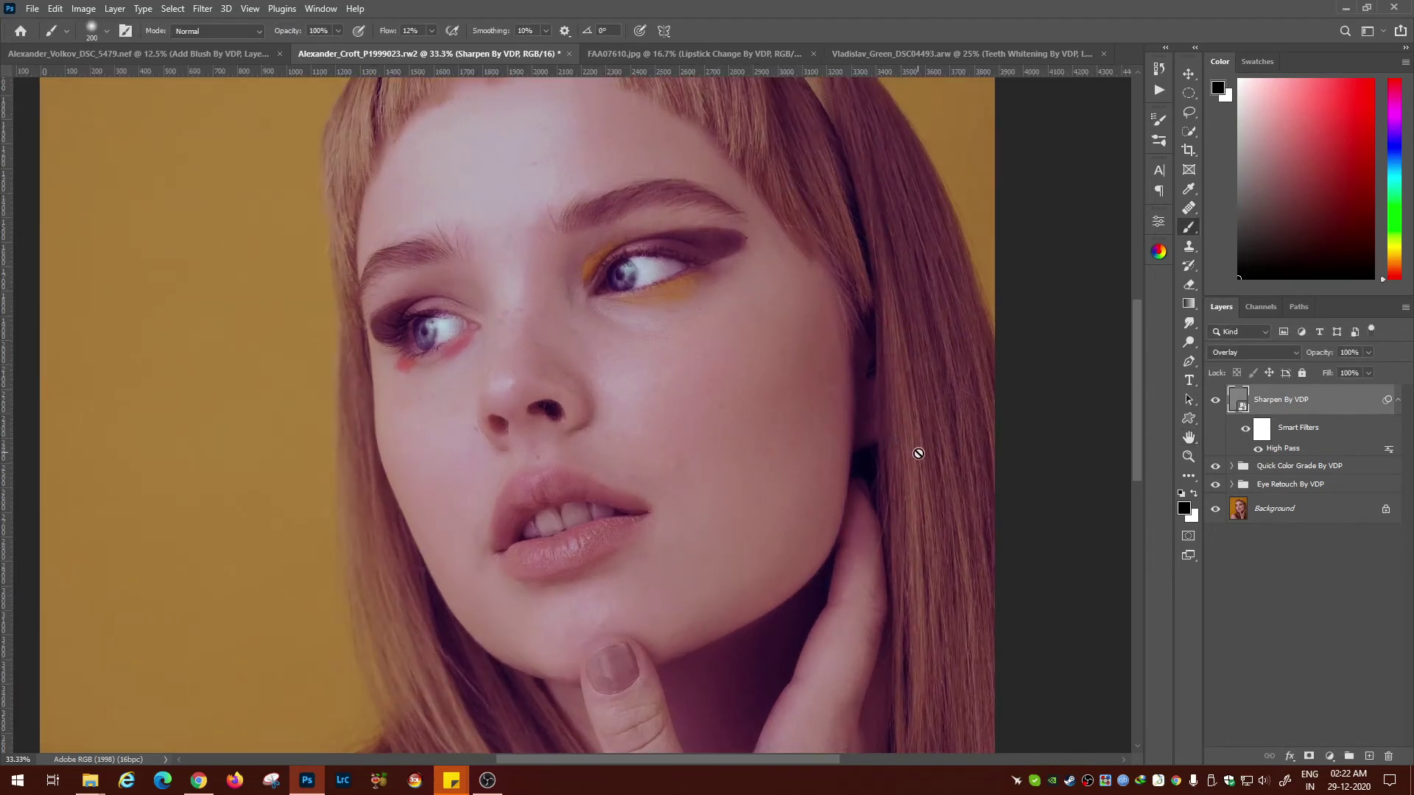
pyautogui.hotkey('ctrl', '+')
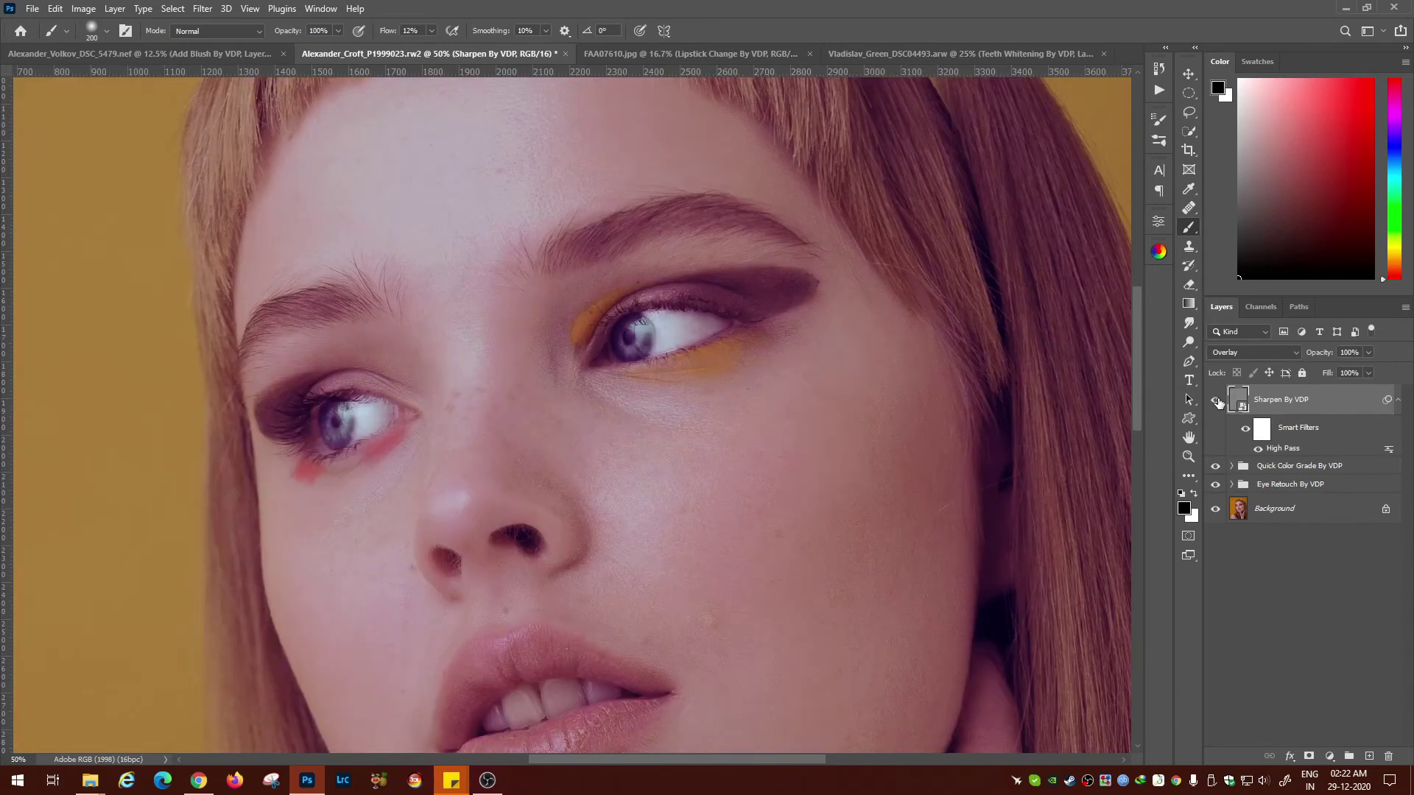
pyautogui.click(1215, 401)
pyautogui.click(1215, 402)
pyautogui.hotkey('ctrl', '-')
pyautogui.hotkey('ctrl', '-')
pyautogui.hotkey('ctrl', '-')
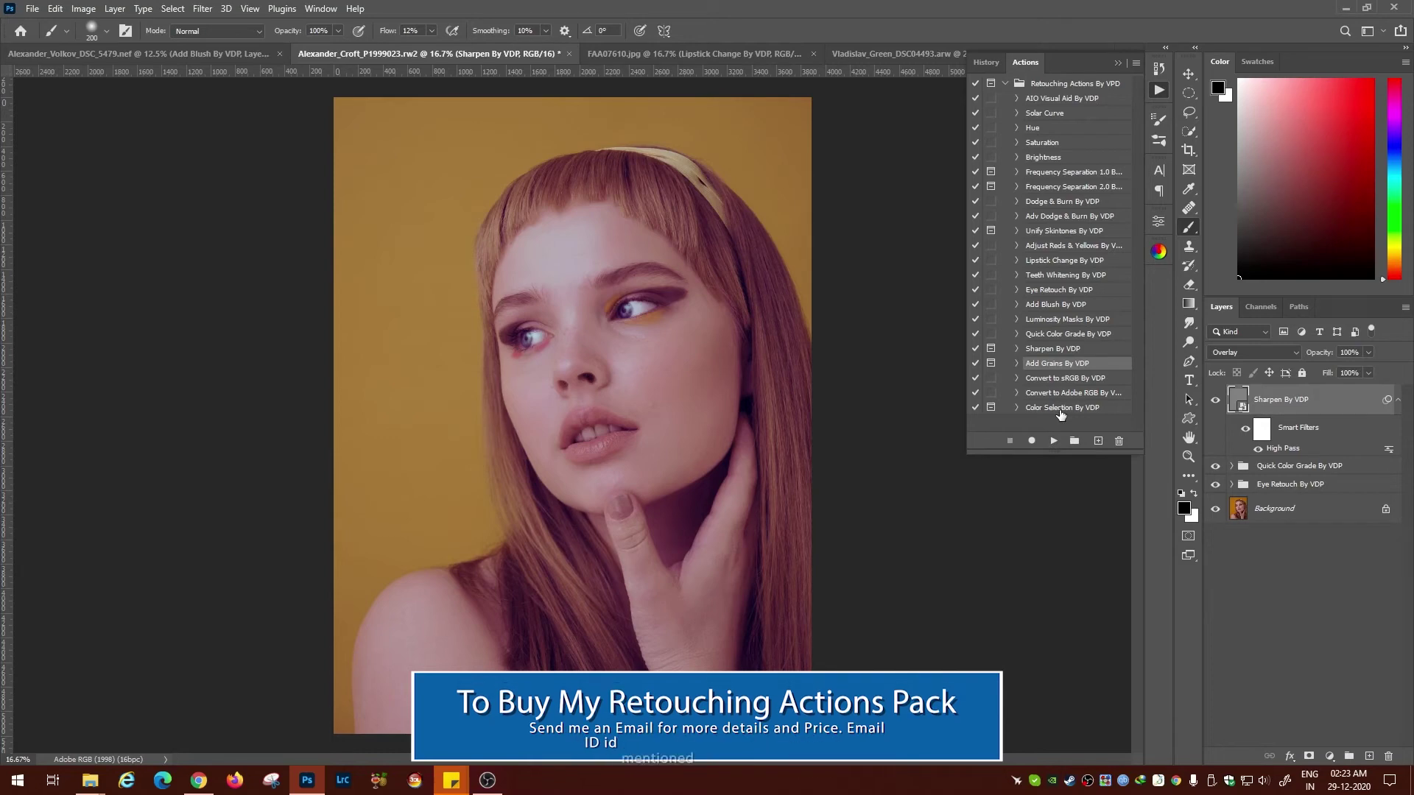
# Step: Run the Add Grains By VDP action and apply its Gaussian monochromatic noise with an amount of 1.53%
pyautogui.hotkey('ctrl', '+')
pyautogui.hotkey('ctrl', '+')
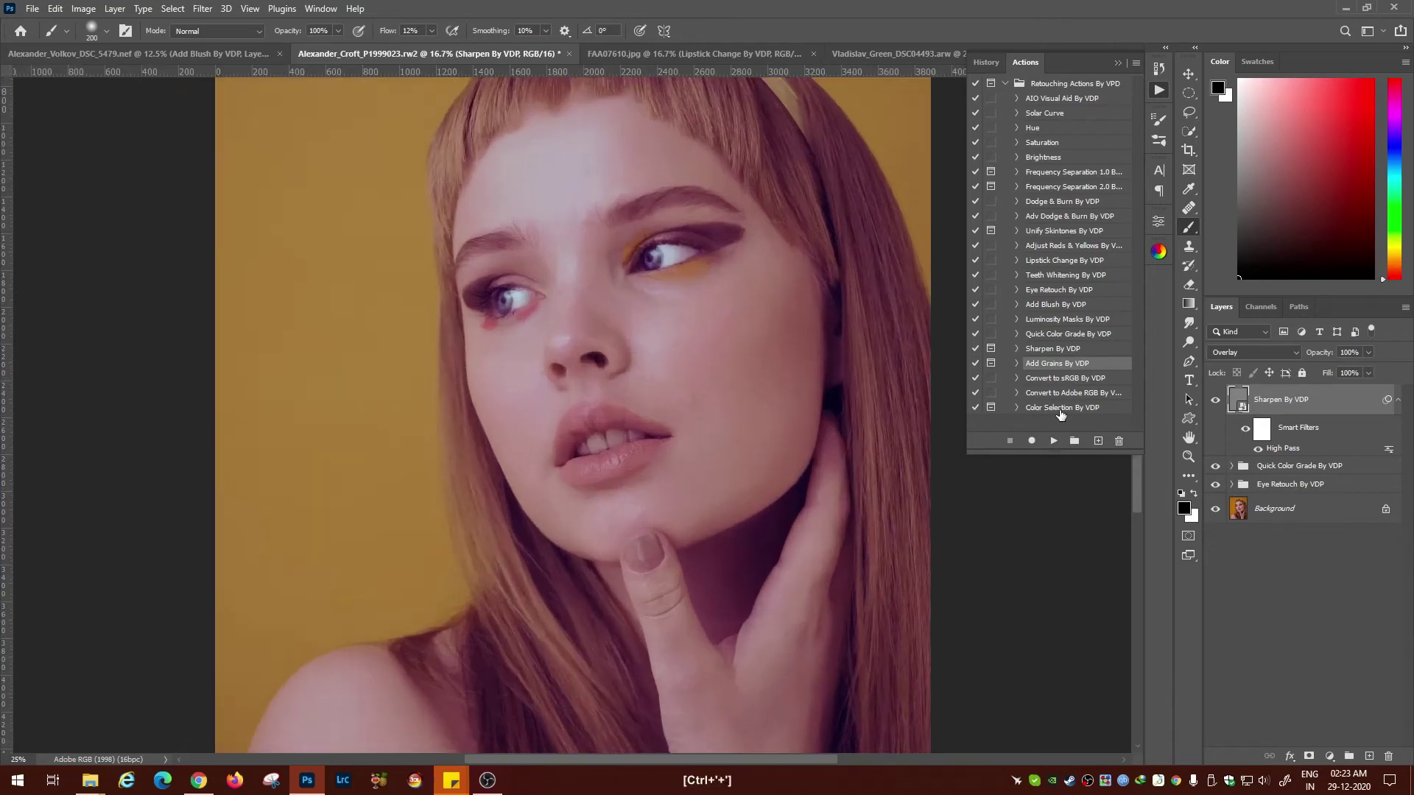
pyautogui.click(1053, 440)
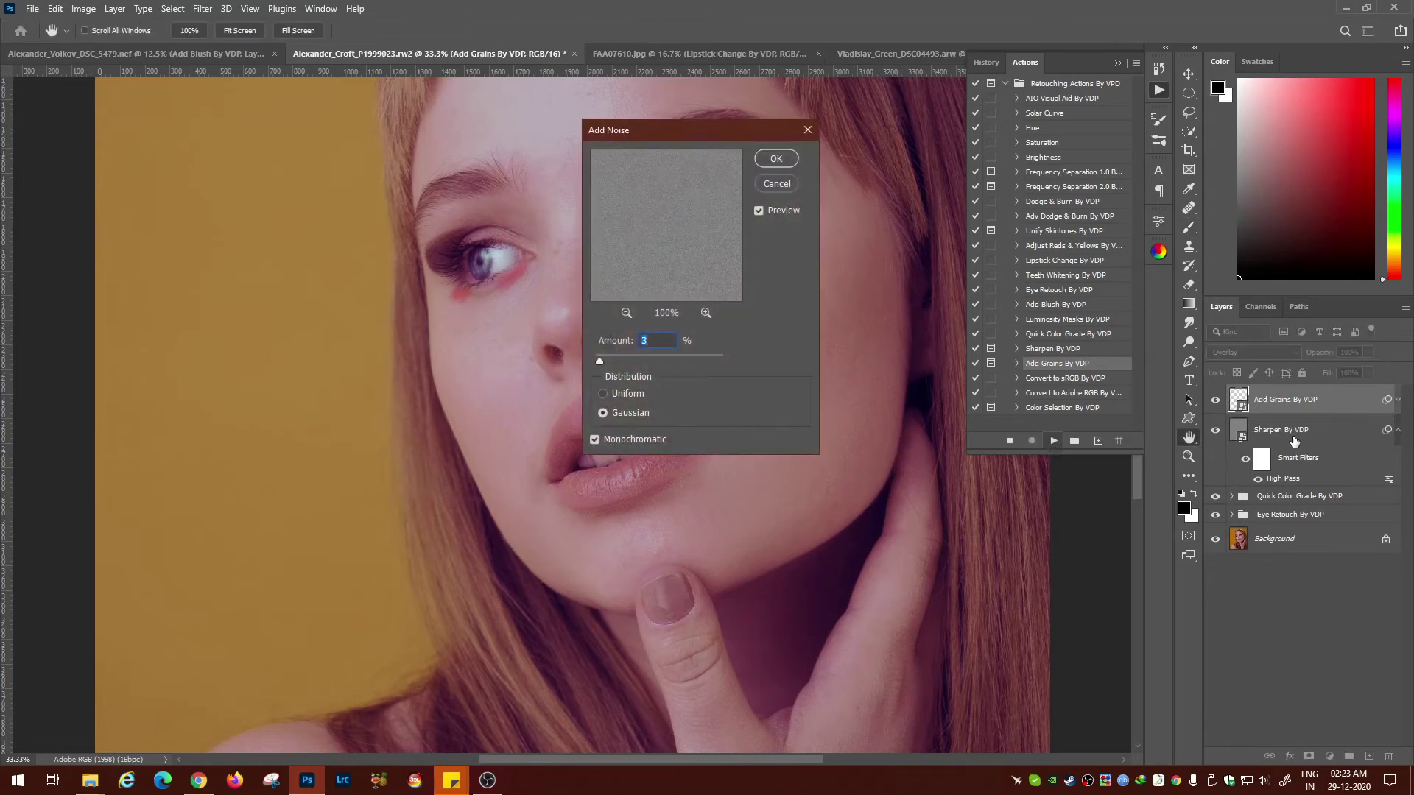
pyautogui.moveTo(688, 133); pyautogui.dragTo(858, 100)
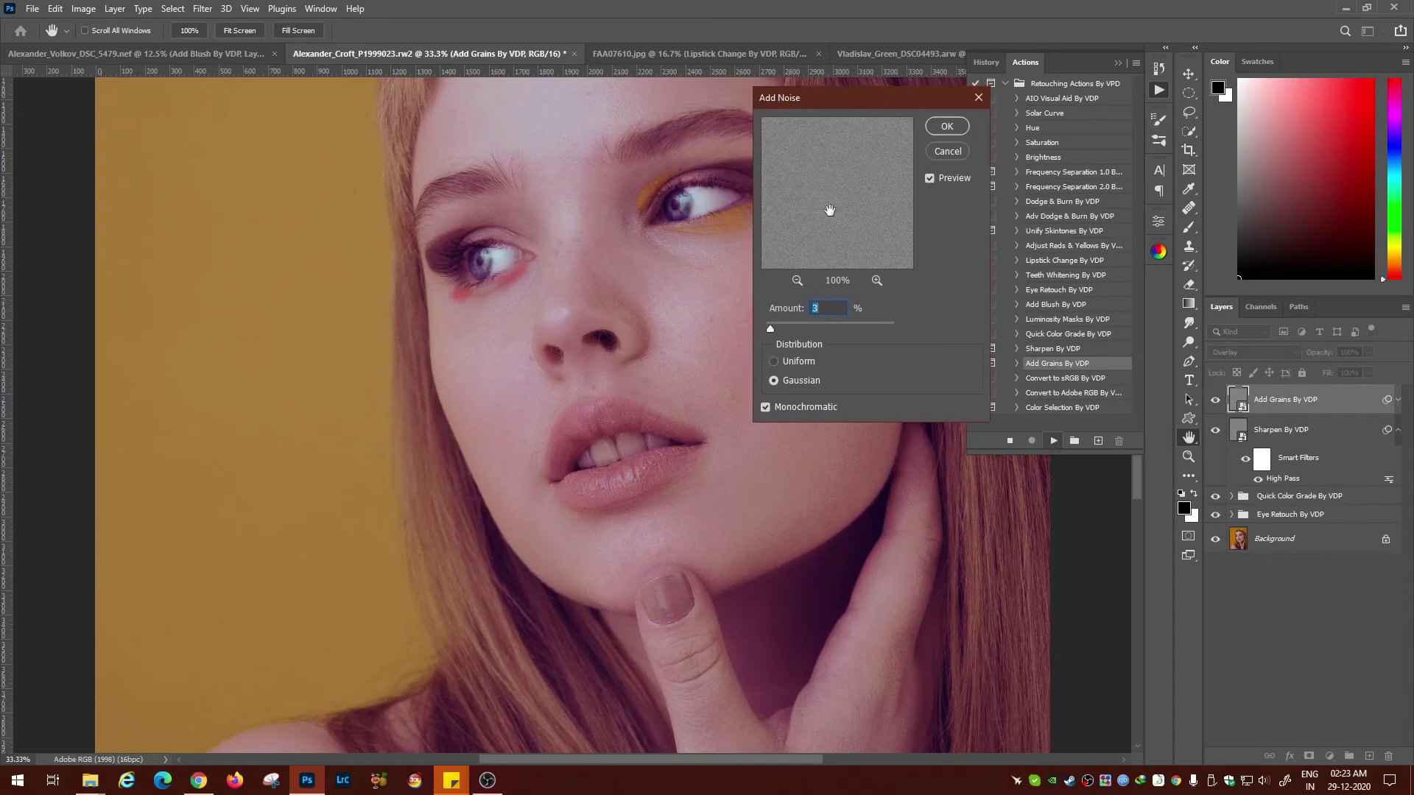
pyautogui.moveTo(770, 329); pyautogui.dragTo(758, 329)
pyautogui.hotkey('ctrl', '+')
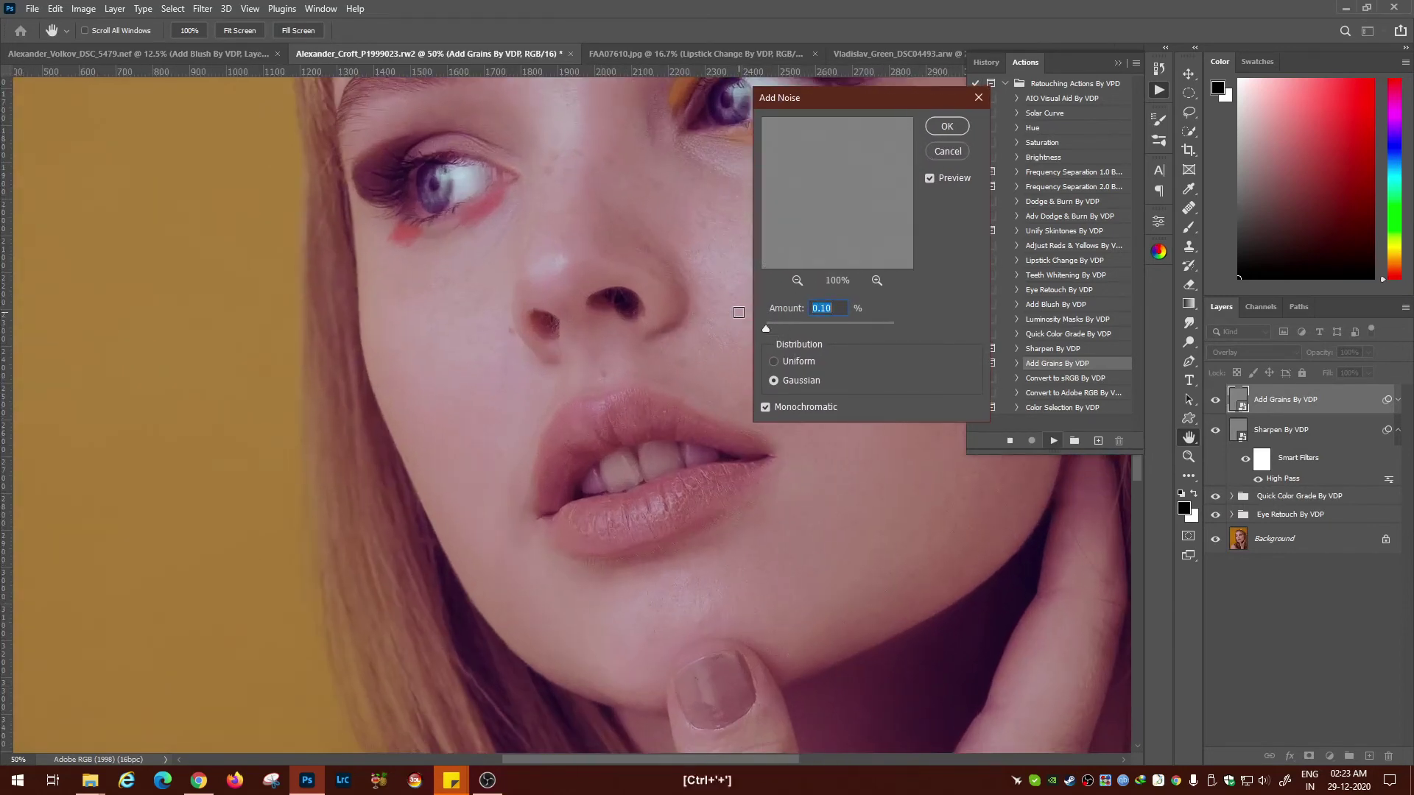
pyautogui.moveTo(766, 328)
pyautogui.mouseDown()
pyautogui.moveTo(782, 333)
pyautogui.moveTo(769, 330)
pyautogui.mouseUp()
pyautogui.moveTo(770, 333); pyautogui.dragTo(768, 333)
pyautogui.click(948, 128)
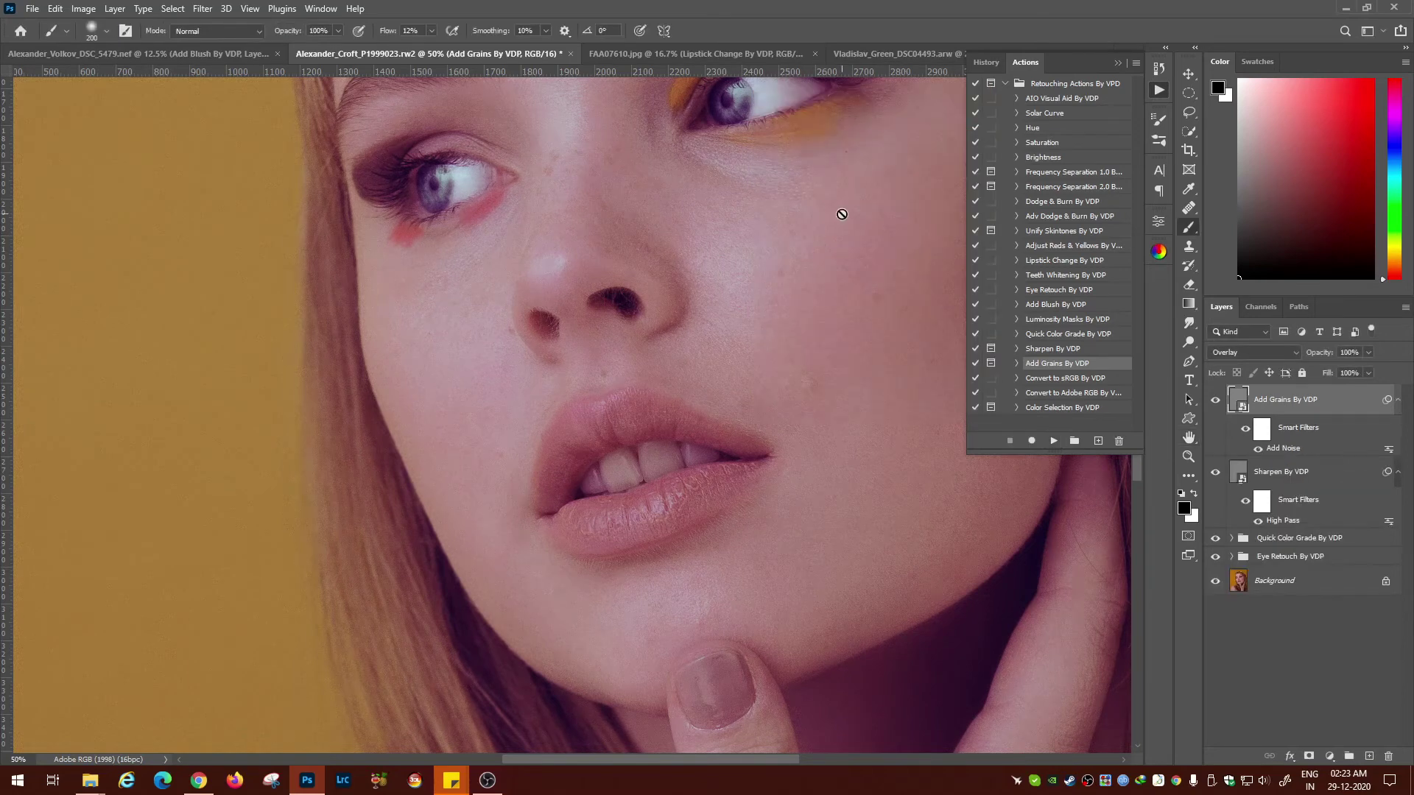
# Step: Reopen the Add Noise smart filter on the Add Grains layer and raise its amount slightly
pyautogui.hotkey('ctrl', '-')
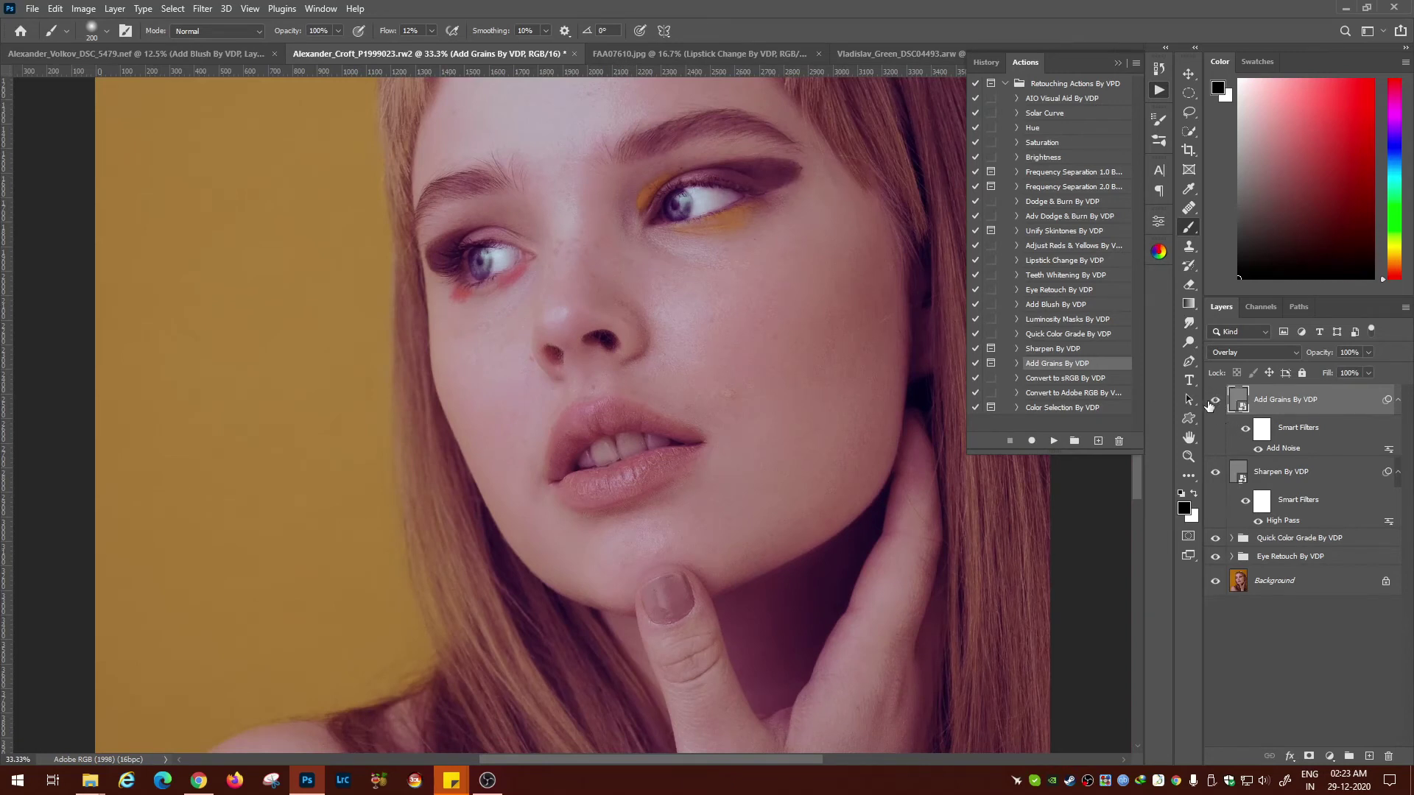
pyautogui.doubleClick(1281, 449)
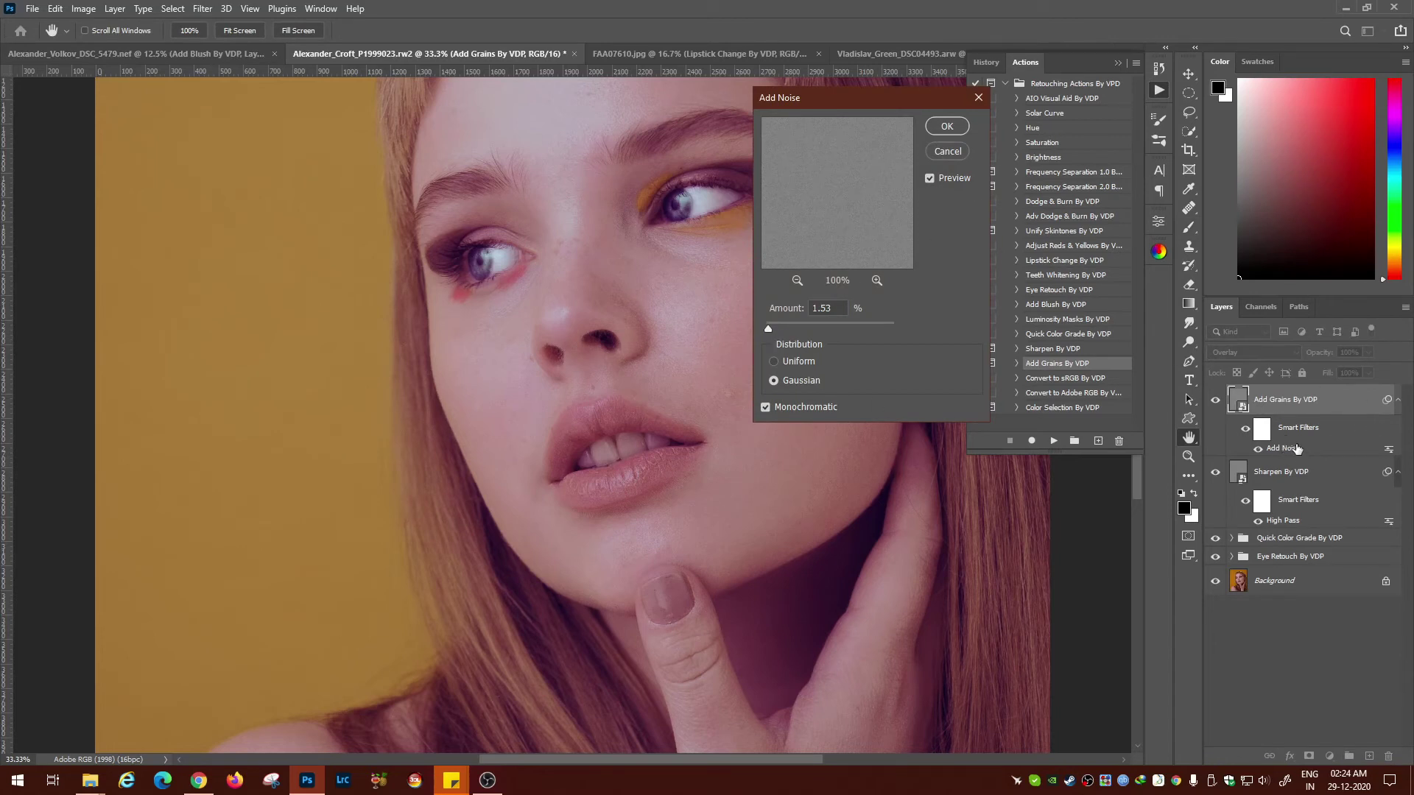
pyautogui.moveTo(769, 329); pyautogui.dragTo(772, 334)
pyautogui.click(943, 128)
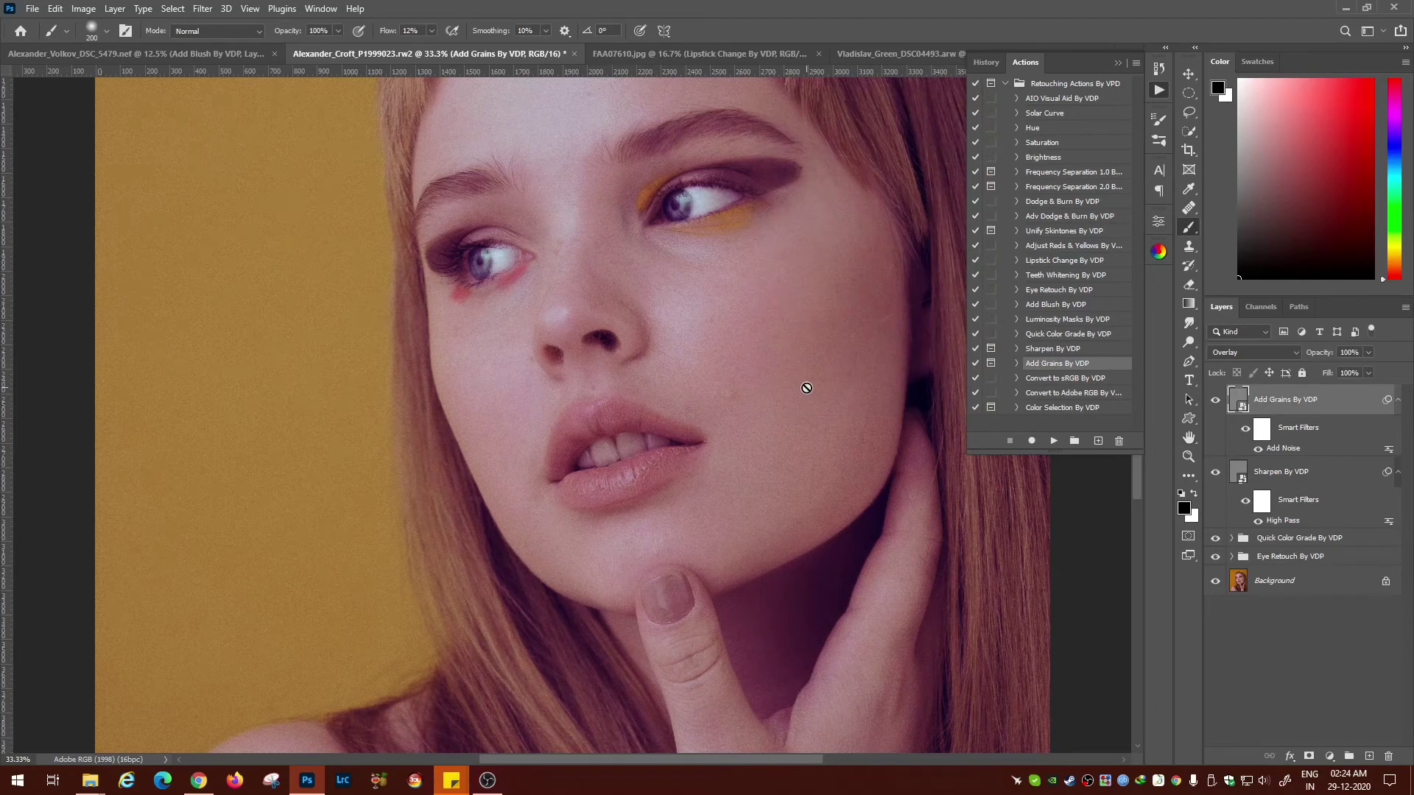
# Step: Run the Convert to sRGB By VDP action on the portrait
pyautogui.click(1060, 379)
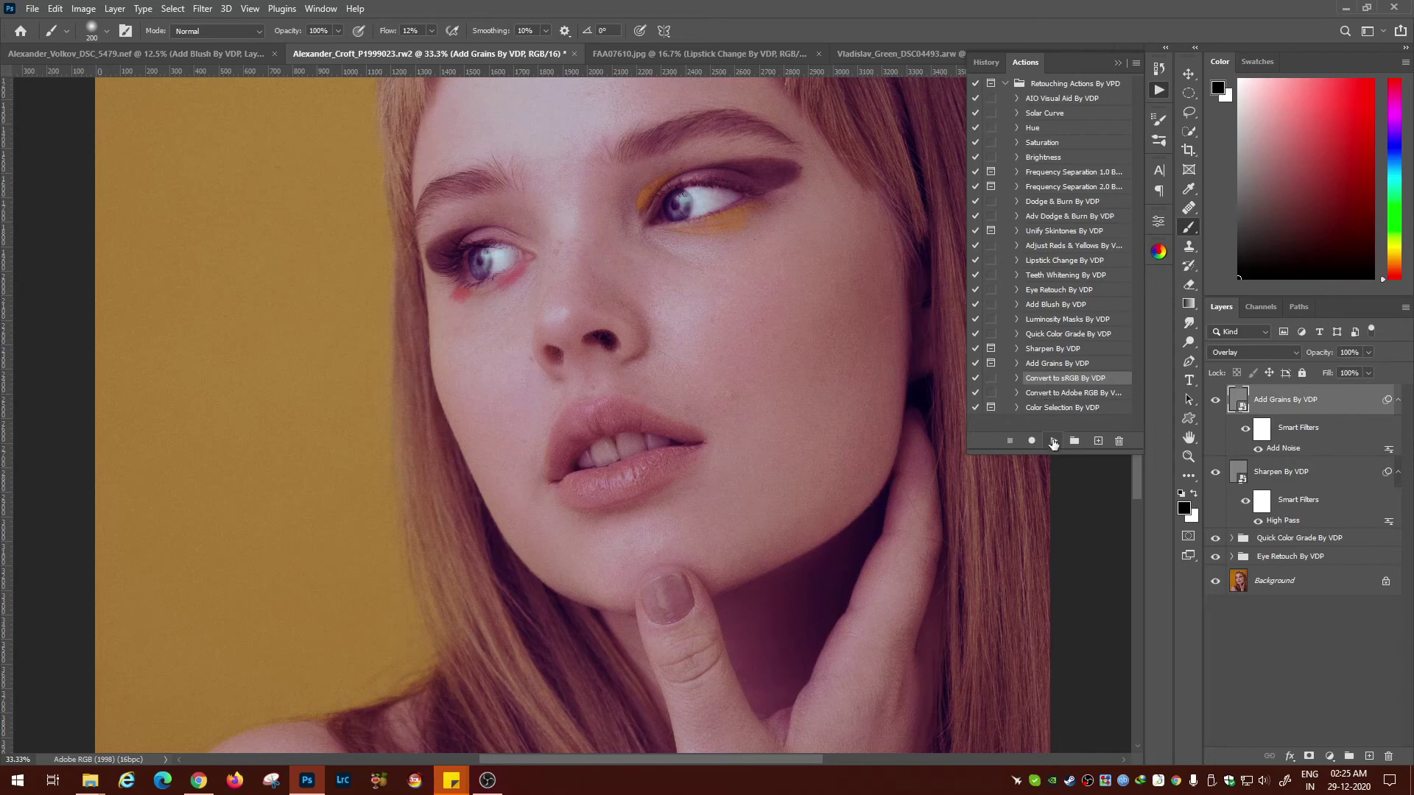
pyautogui.click(1053, 441)
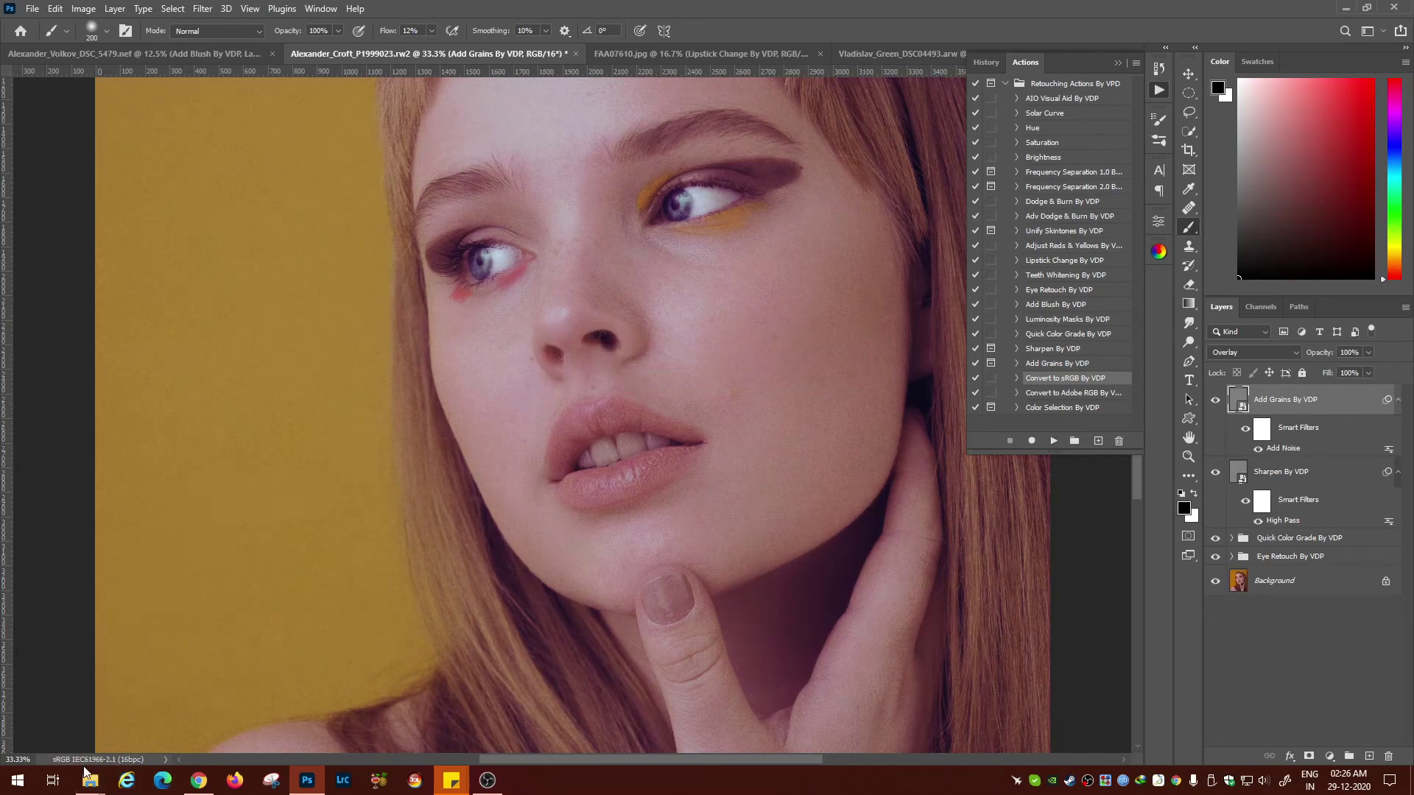
pyautogui.hotkey('ctrl', '-')
pyautogui.hotkey('ctrl', '-')
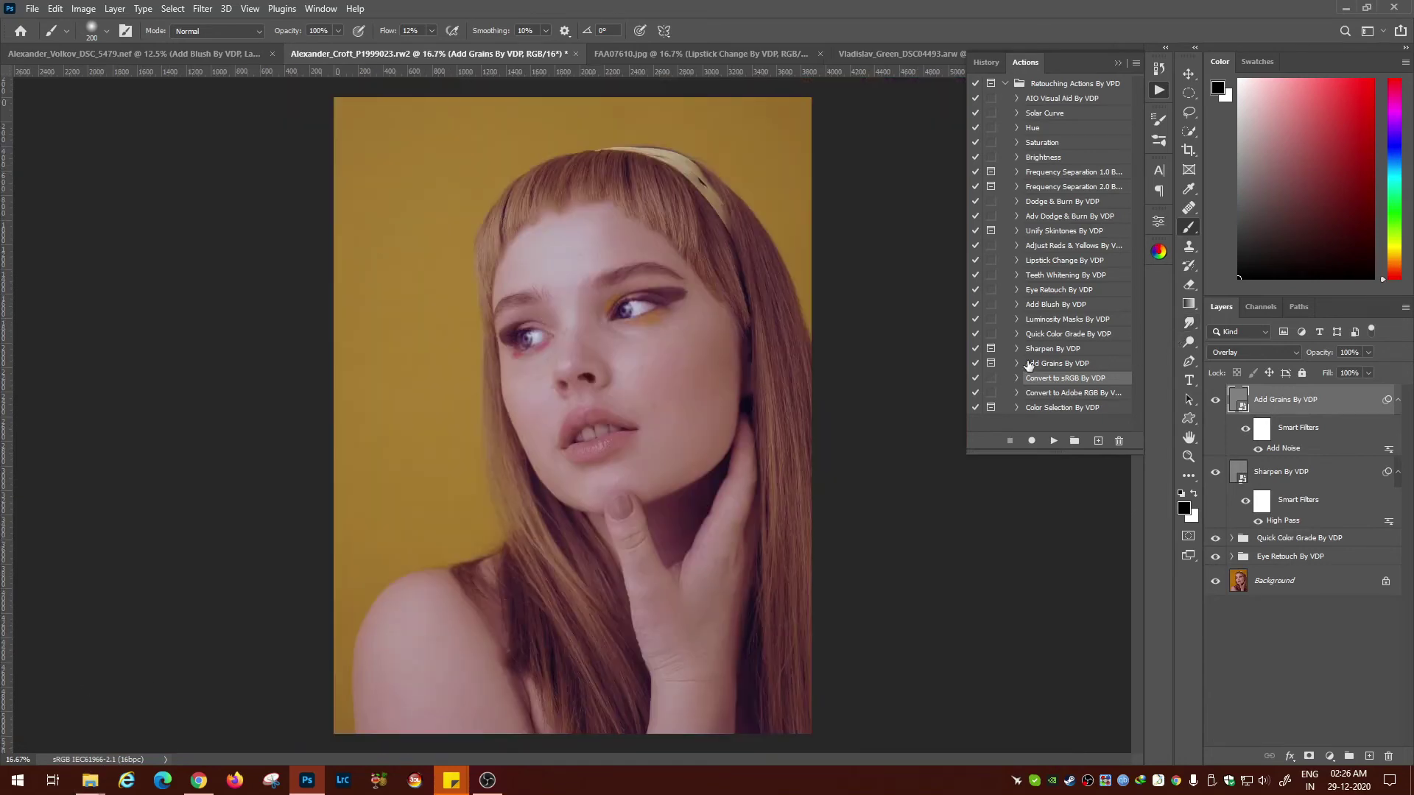
# Step: Compare the history states before and after the profile conversion, and revert to the Add Noise filter edit
pyautogui.click(1159, 69)
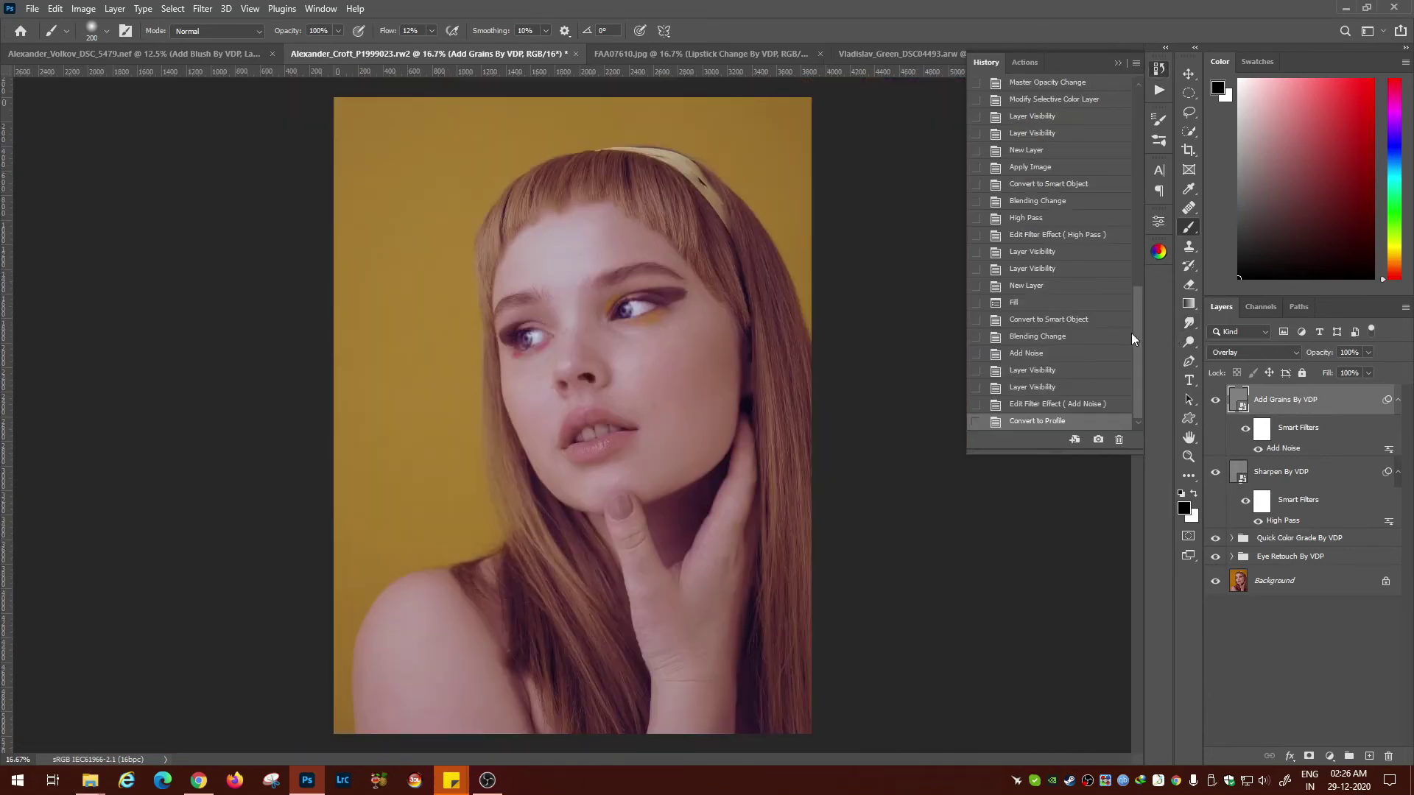
pyautogui.click(1044, 407)
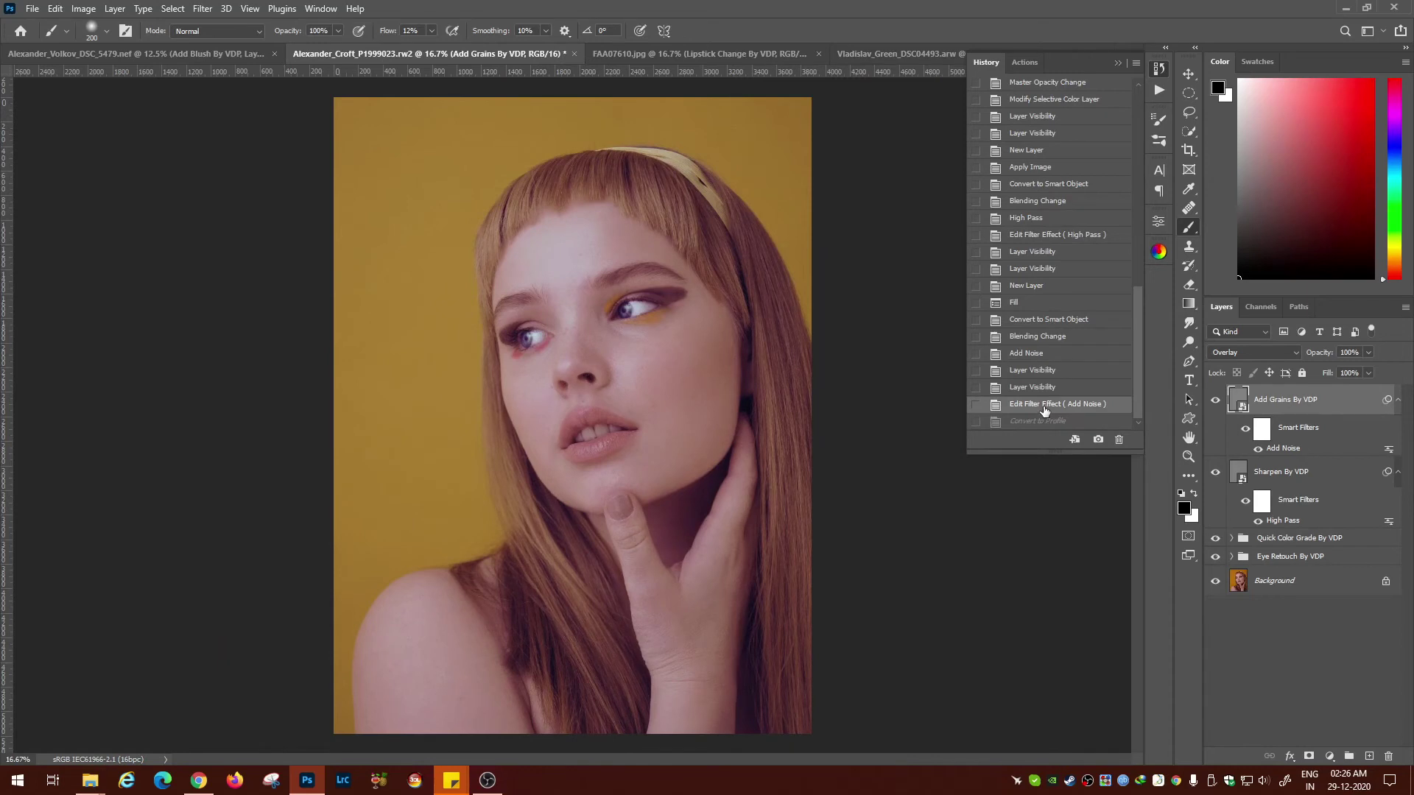
pyautogui.click(1037, 423)
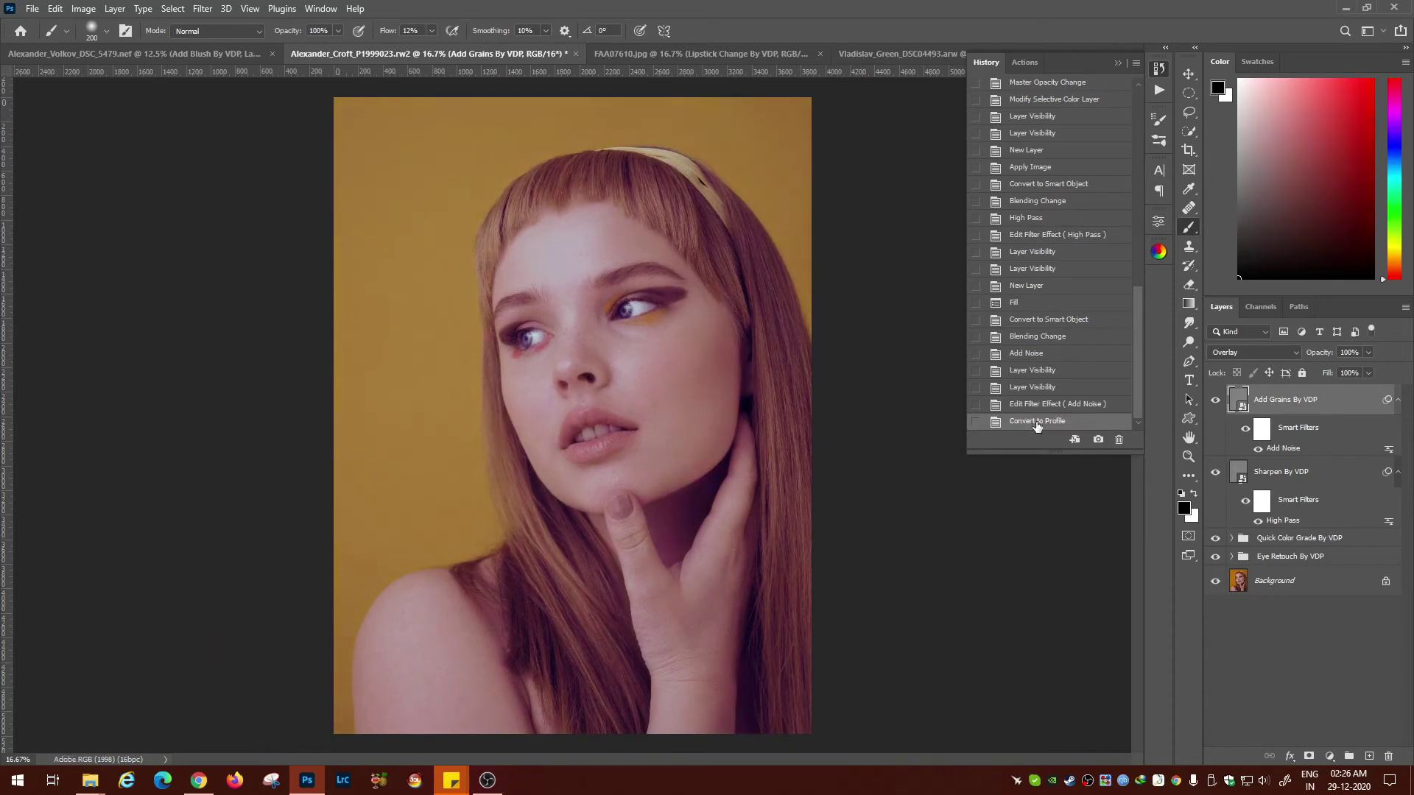
pyautogui.click(1040, 408)
pyautogui.click(1037, 422)
pyautogui.click(1039, 407)
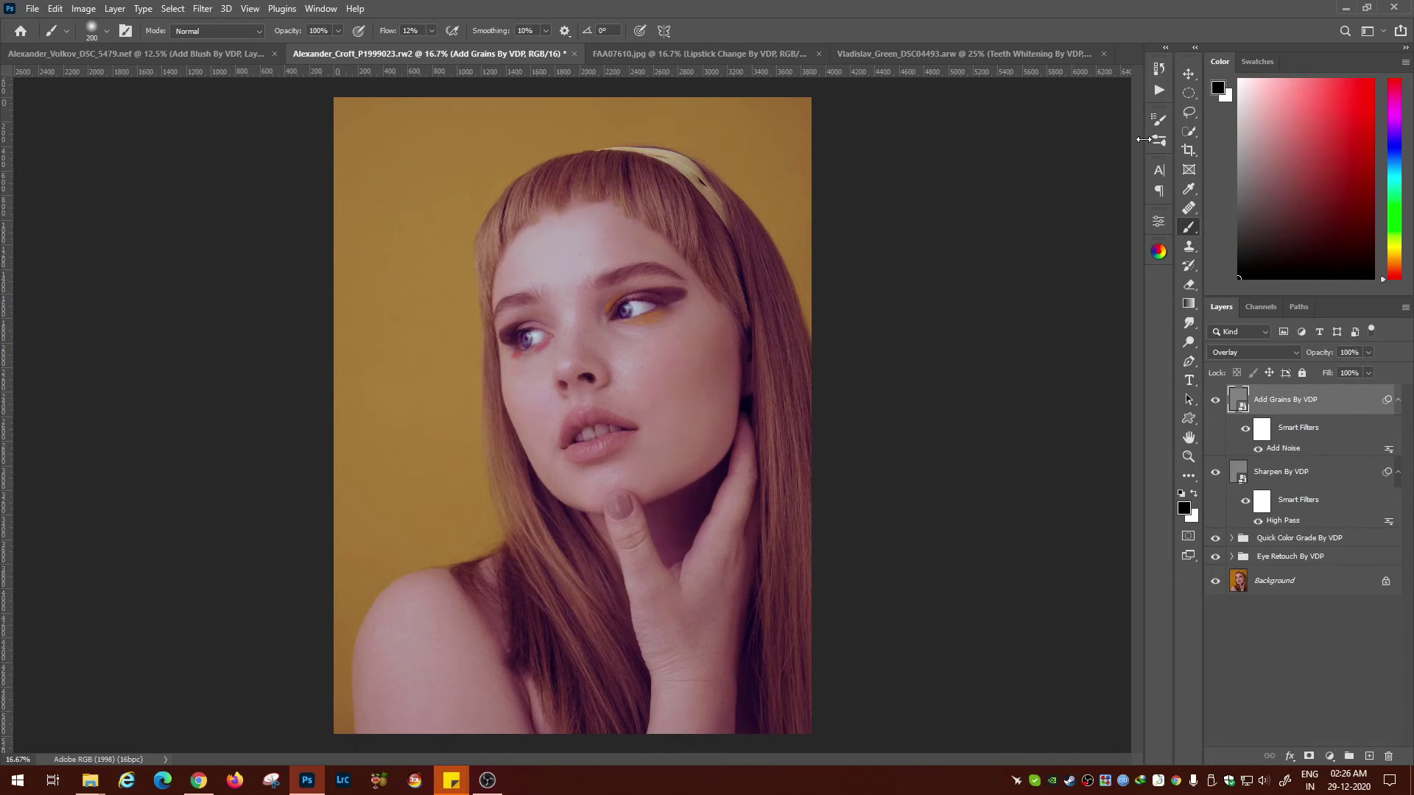
# Step: Run the Color Selection By VDP action on the portrait
pyautogui.click(1159, 90)
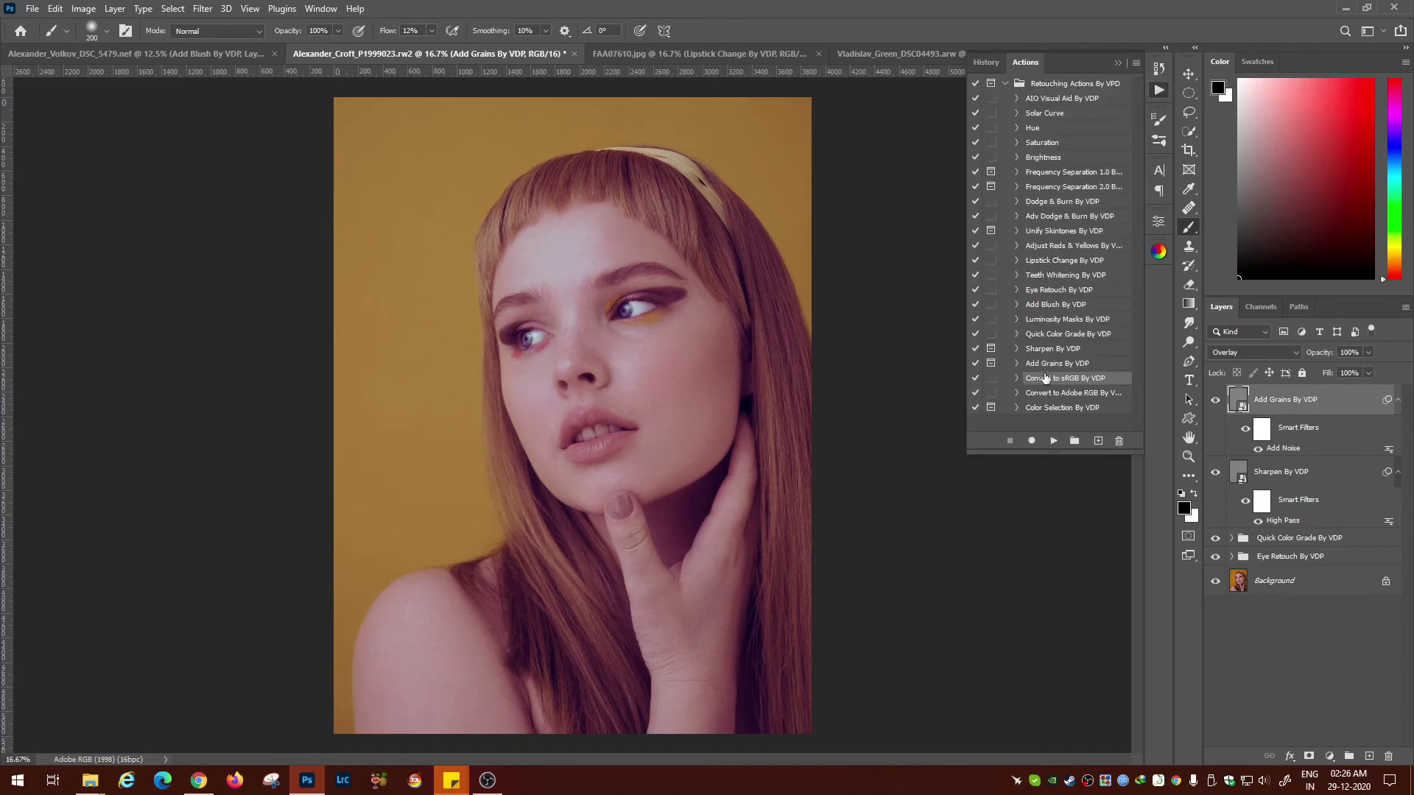
pyautogui.click(1054, 440)
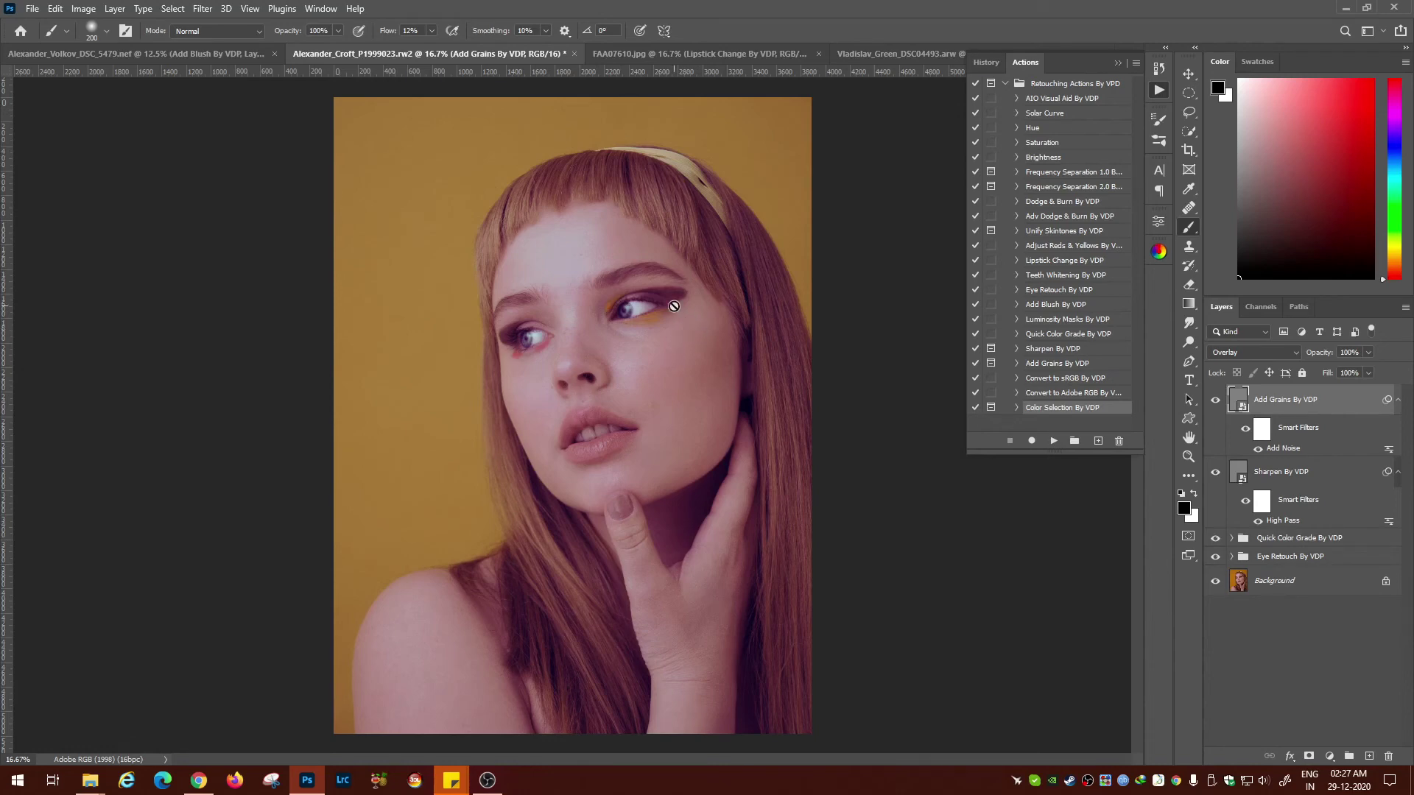
pyautogui.hotkey('ctrl', '+')
pyautogui.hotkey('ctrl', '+')
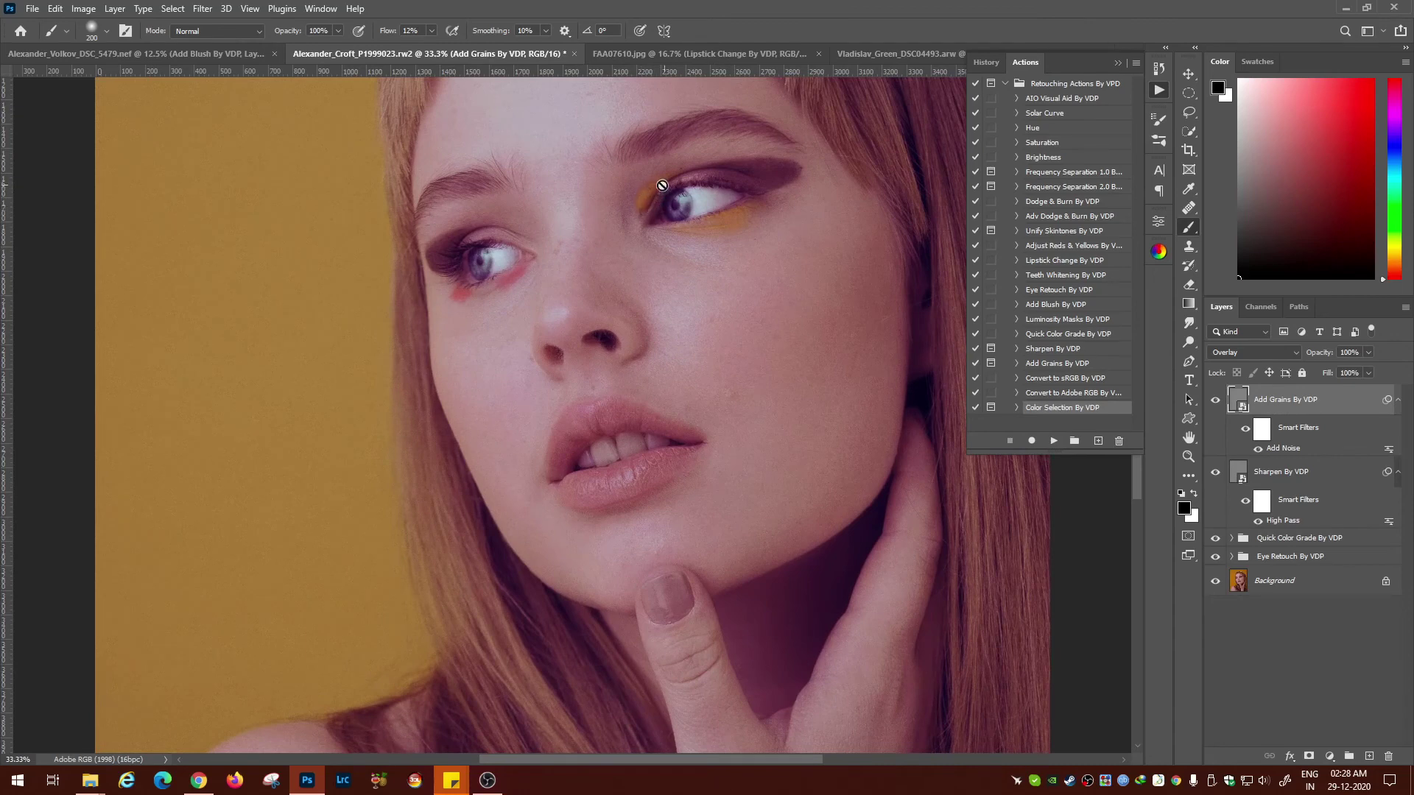
pyautogui.hotkey('ctrl', '-')
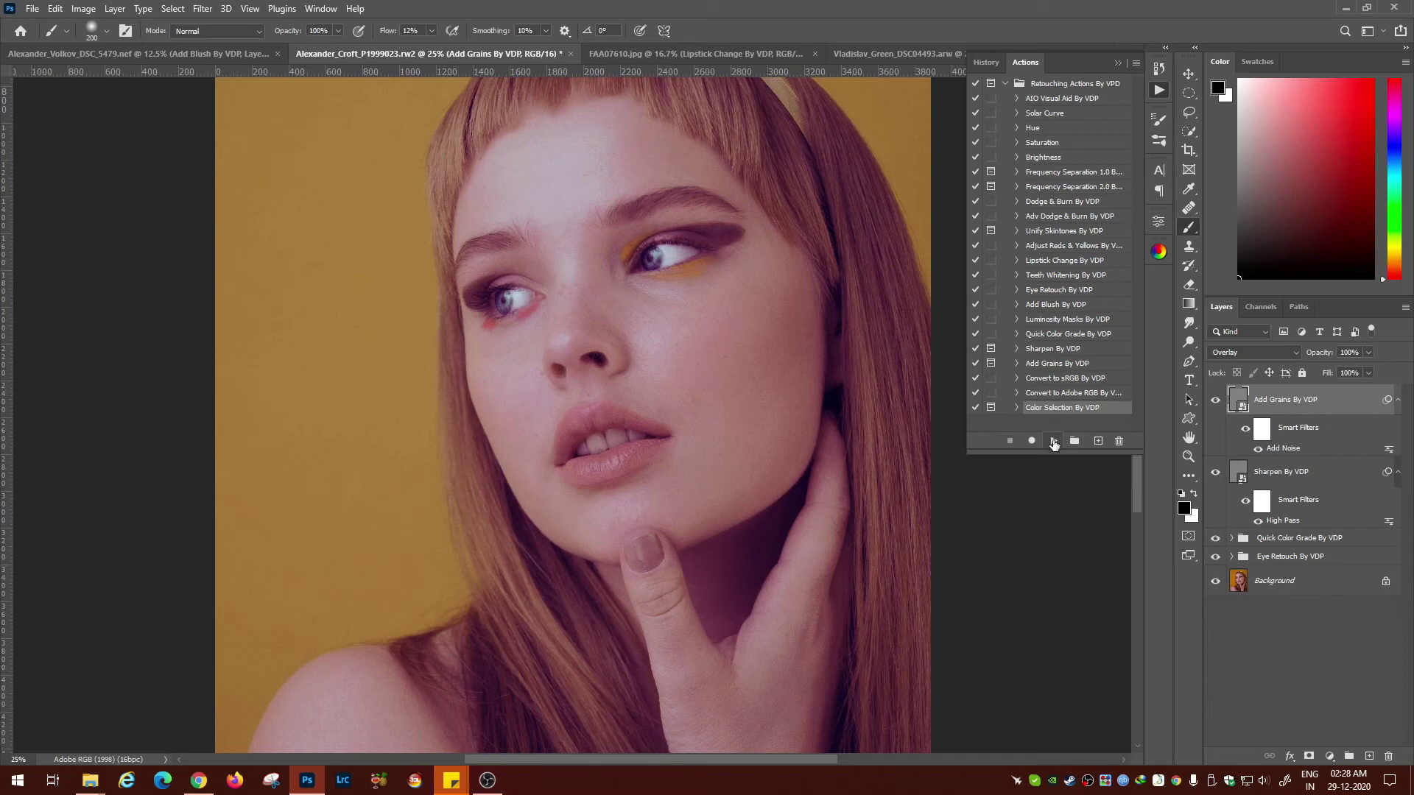
pyautogui.click(1054, 441)
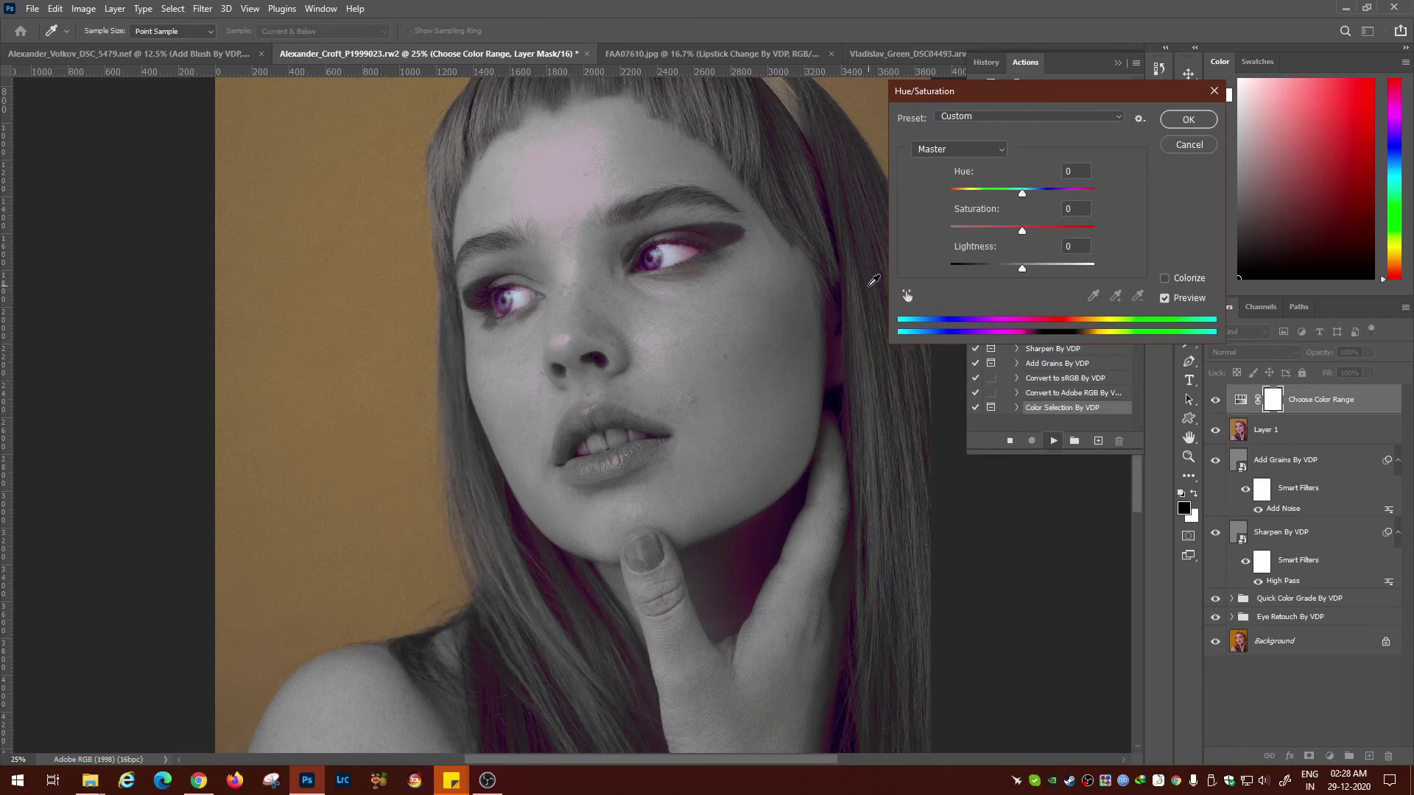
# Step: Target the Reds in Hue/Saturation and sample the yellow background and inner-corner eyeshadow to set the color range
pyautogui.click(940, 150)
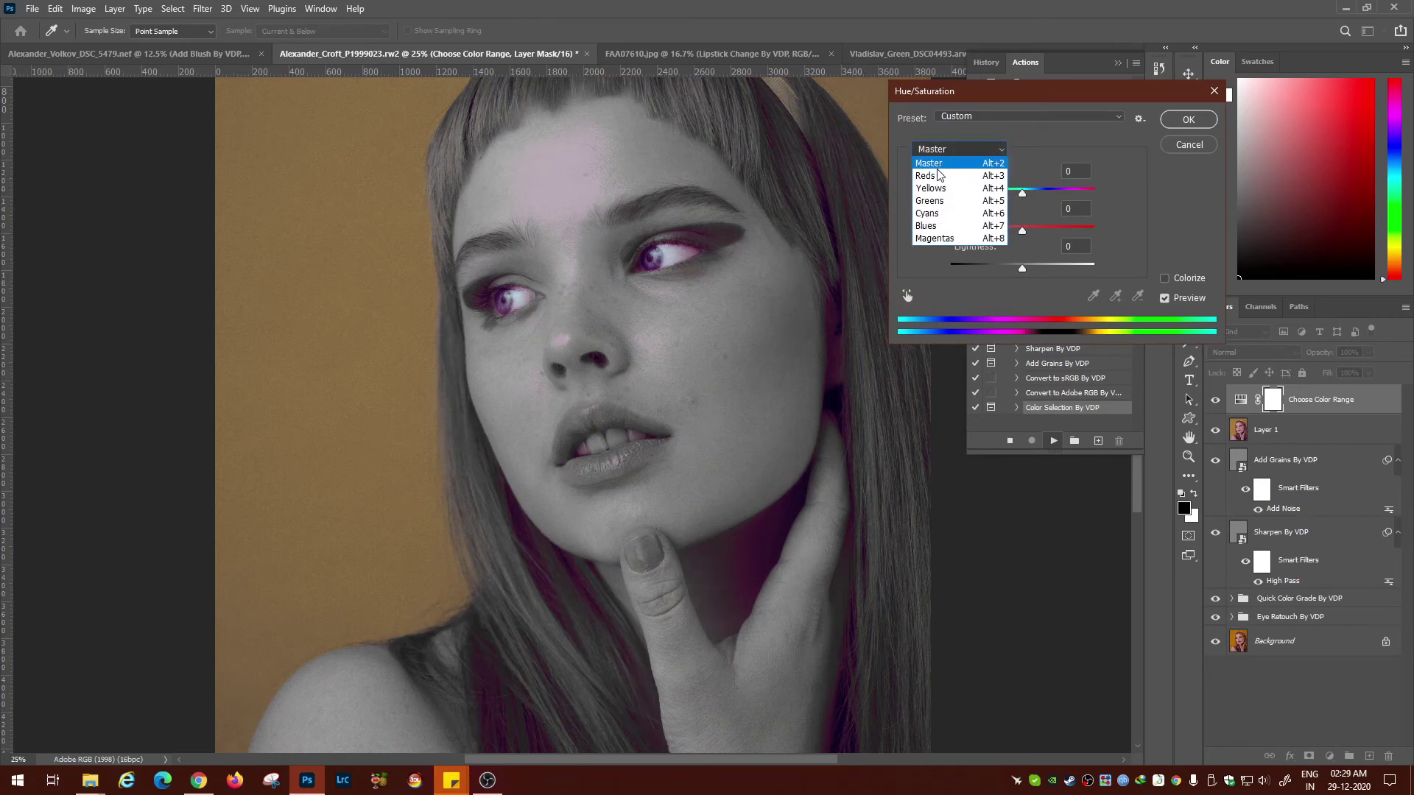
pyautogui.click(932, 164)
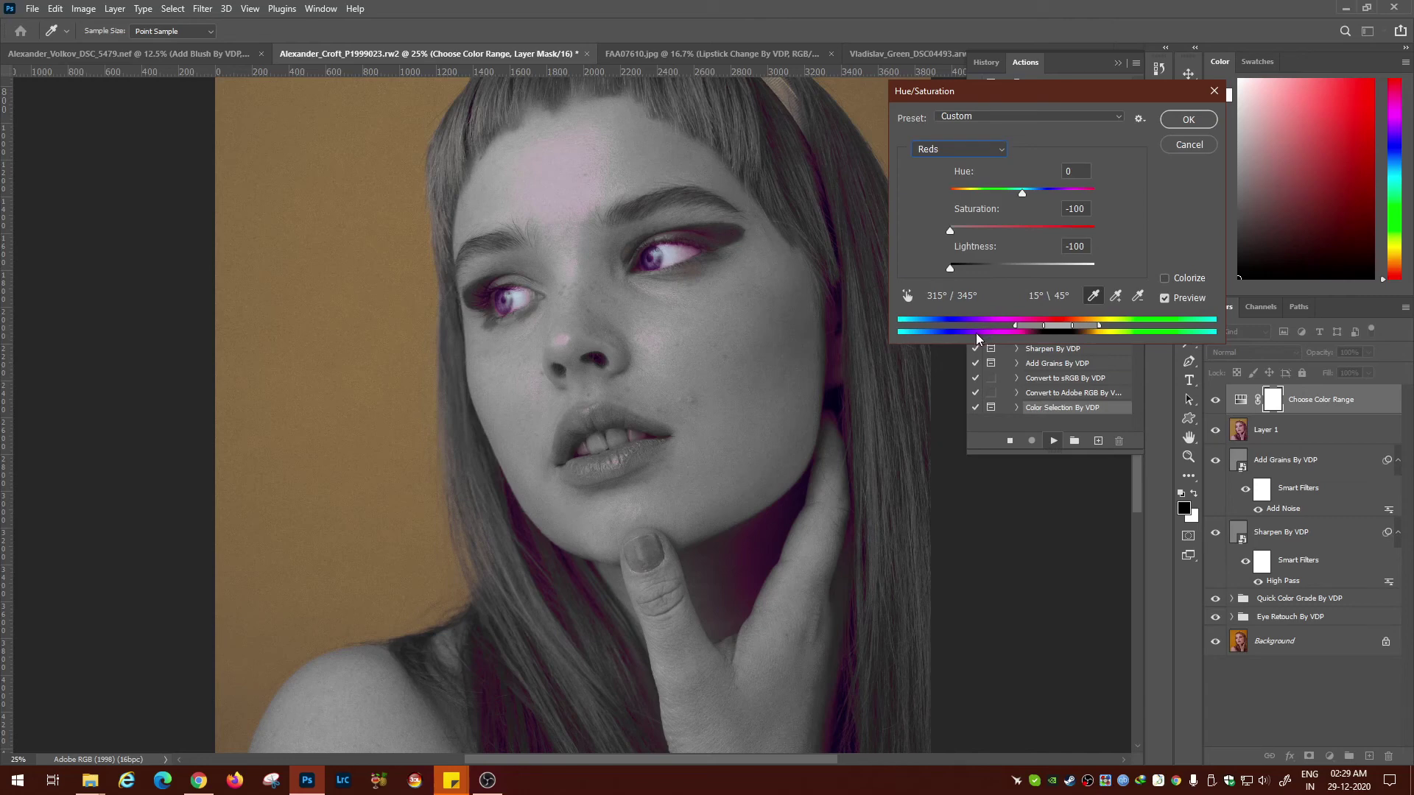
pyautogui.click(1093, 298)
pyautogui.click(384, 348)
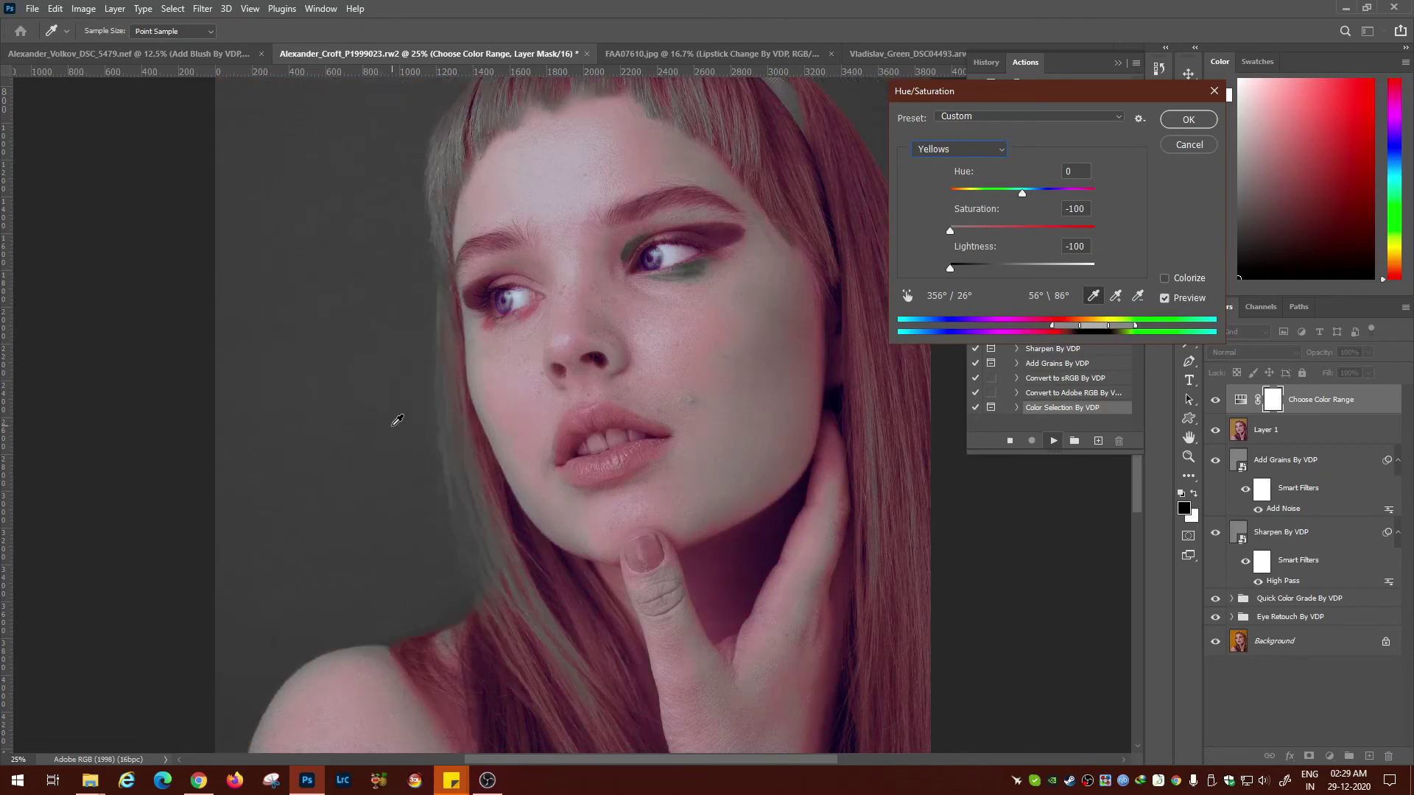
pyautogui.click(626, 252)
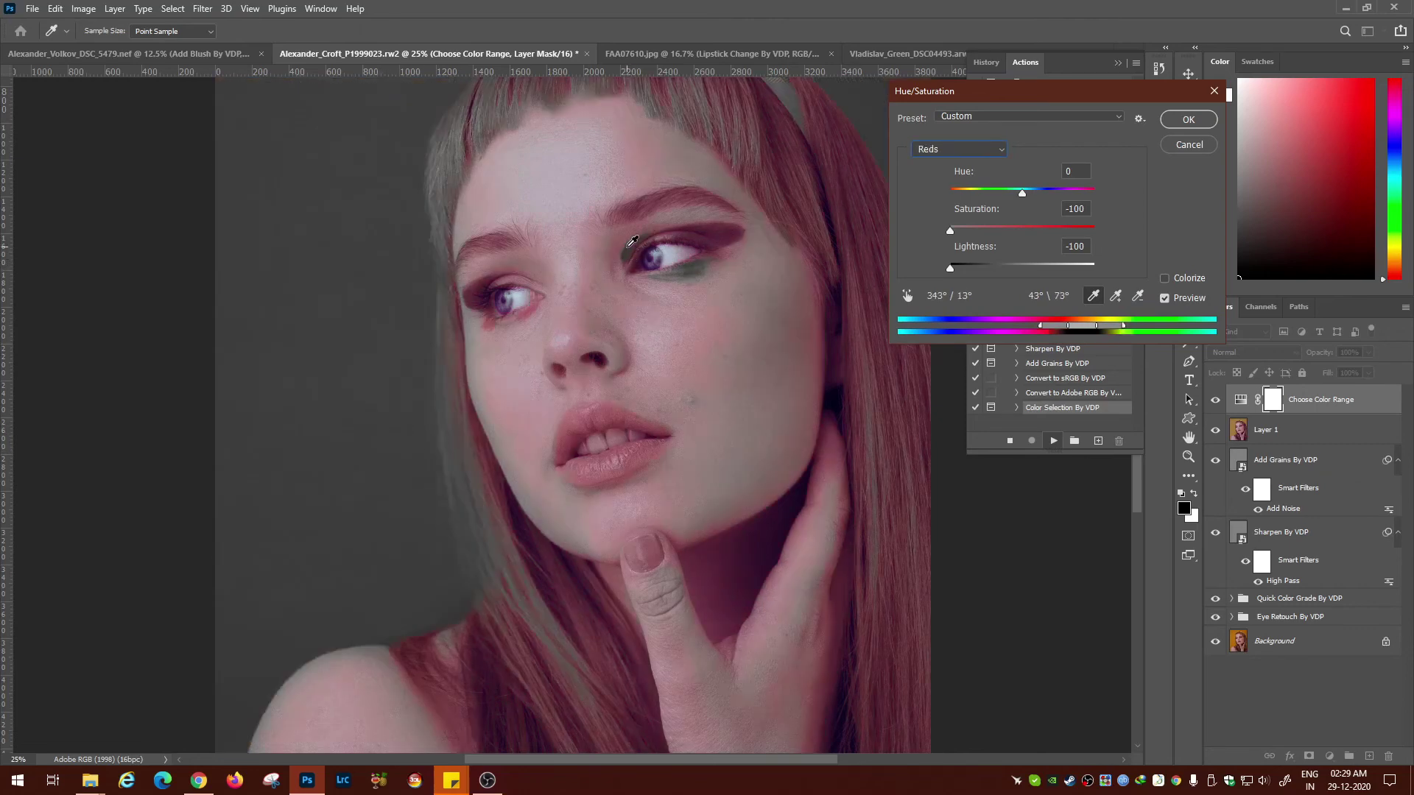
pyautogui.click(628, 252)
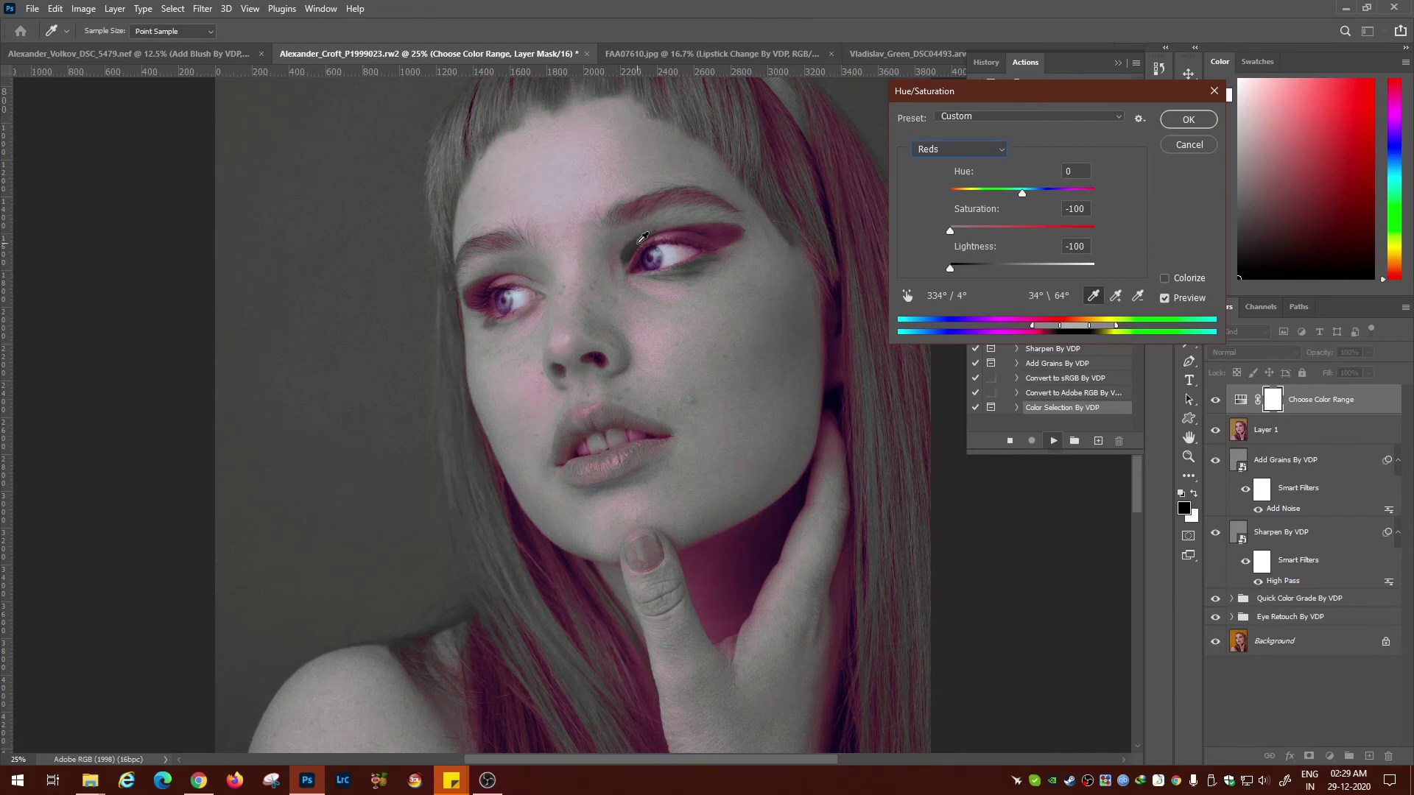
pyautogui.click(631, 249)
pyautogui.click(634, 255)
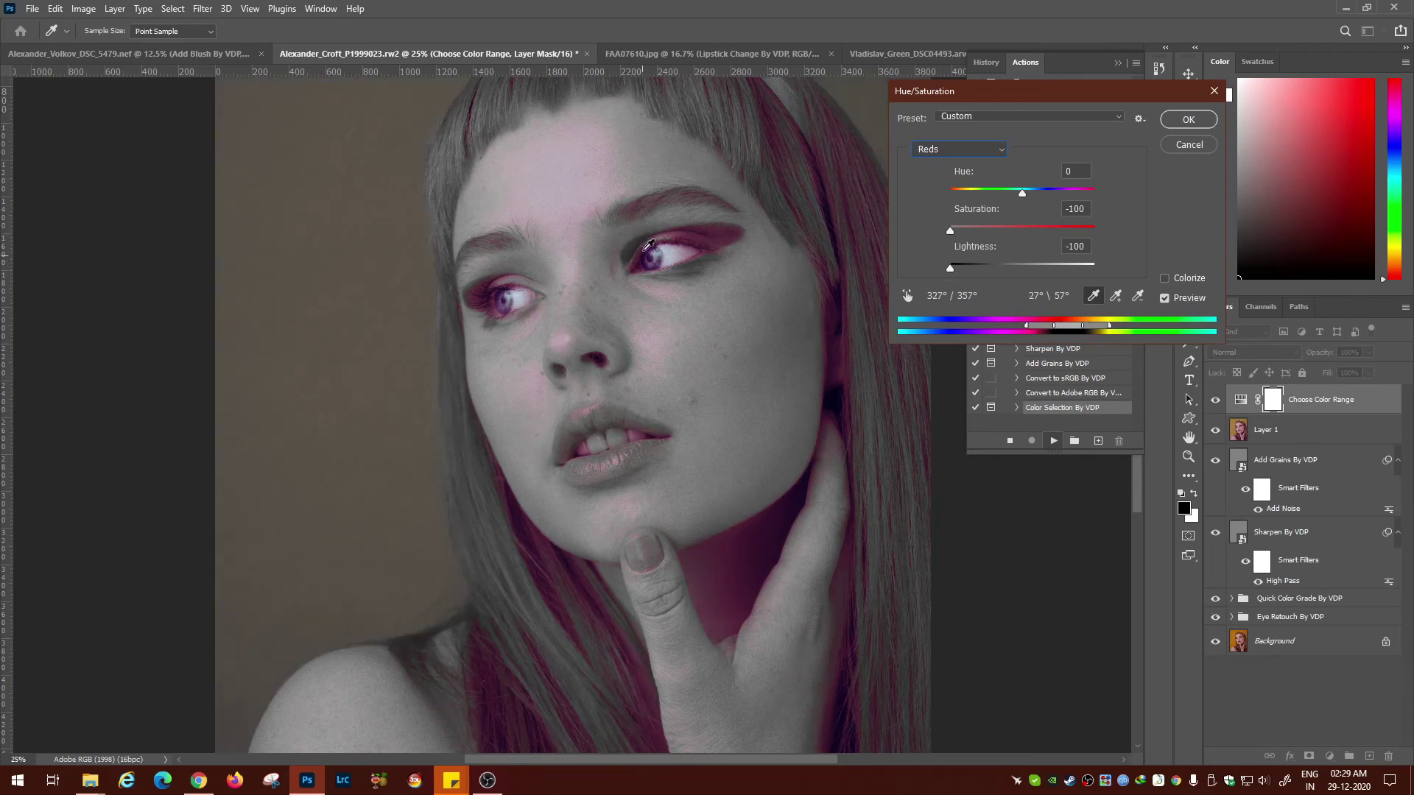
pyautogui.click(633, 253)
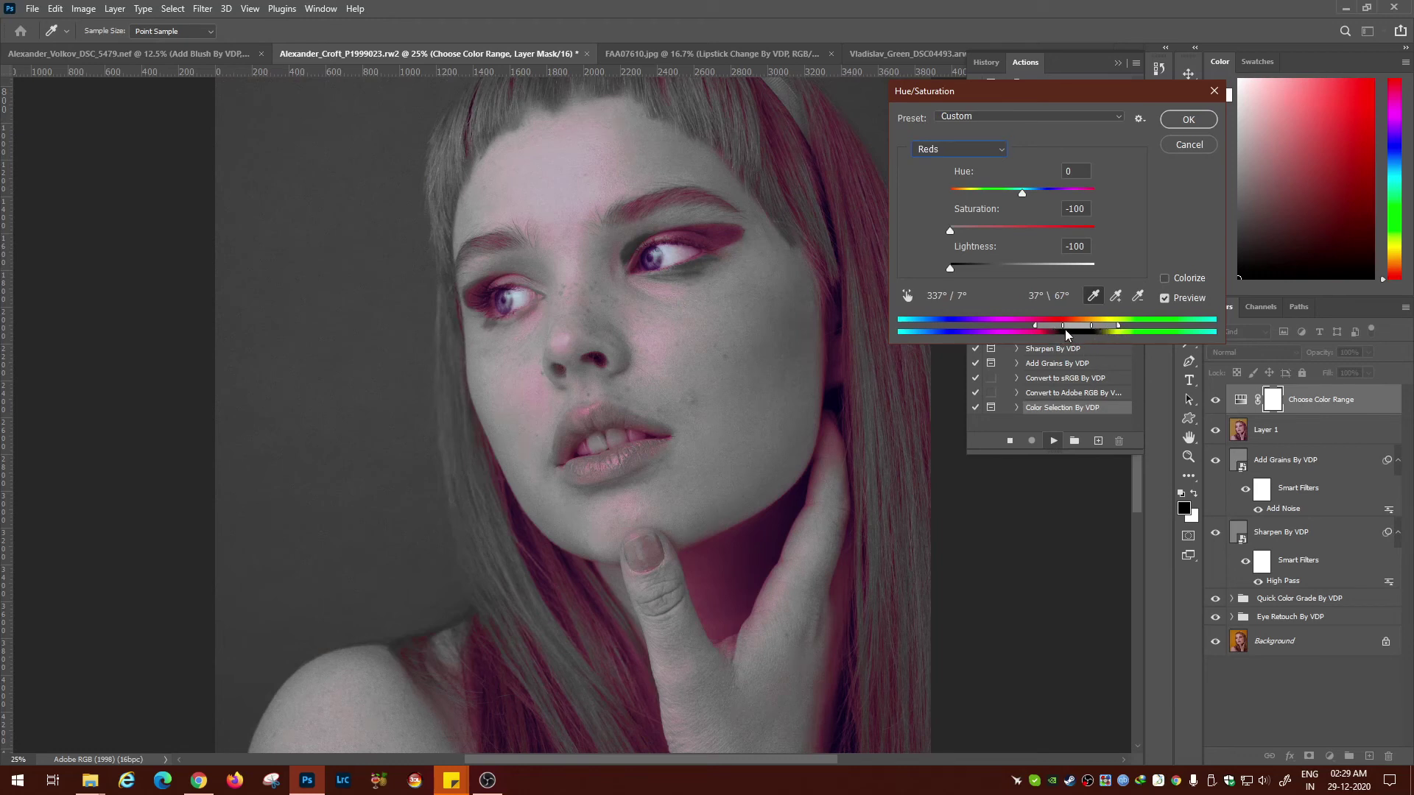
# Step: Shift and narrow the Hue/Saturation color range to the yellows of the background and eyeshadow, and accept it as the selection
pyautogui.moveTo(1056, 328); pyautogui.dragTo(1114, 330)
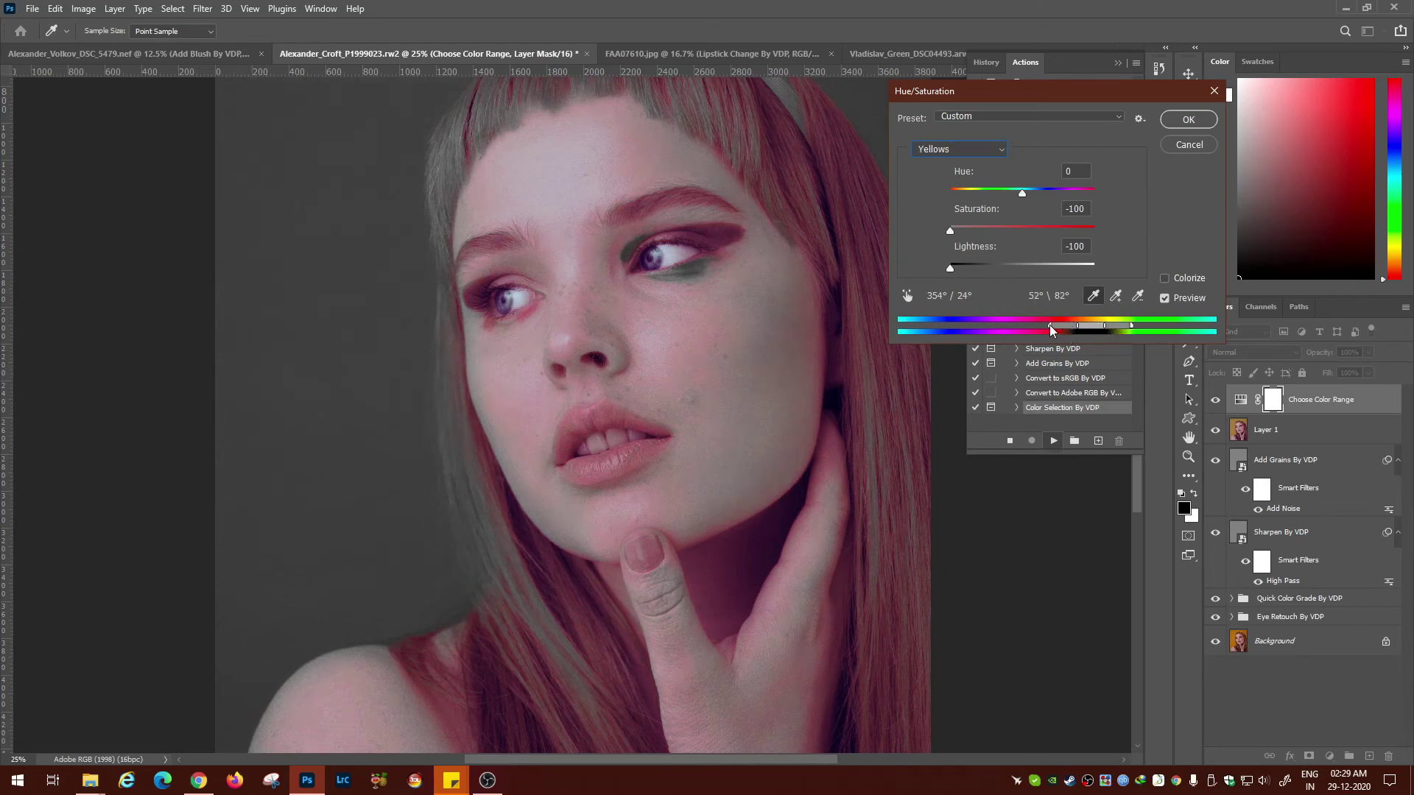
pyautogui.moveTo(1061, 326); pyautogui.dragTo(1066, 327)
pyautogui.moveTo(1075, 330); pyautogui.dragTo(1076, 330)
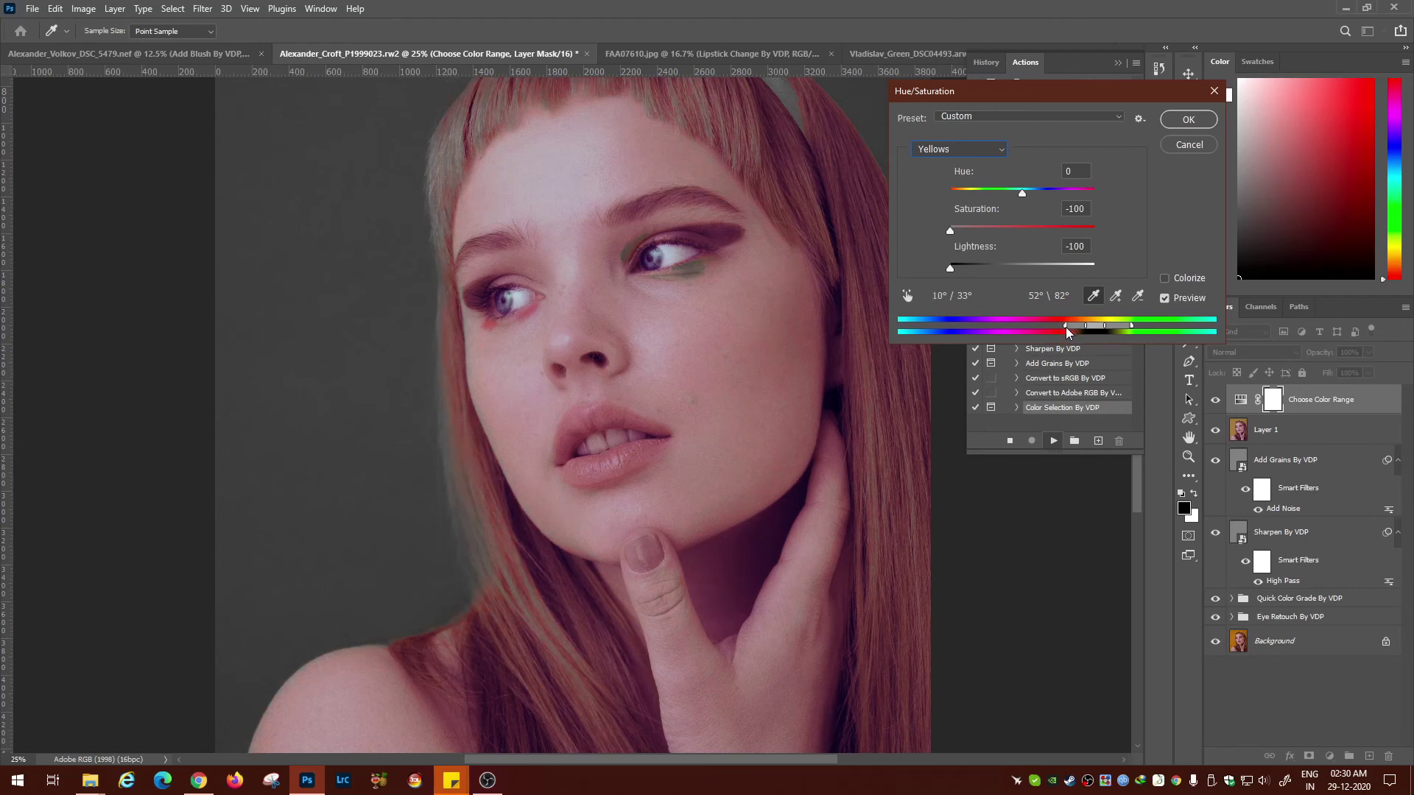
pyautogui.moveTo(1060, 332); pyautogui.dragTo(1083, 325)
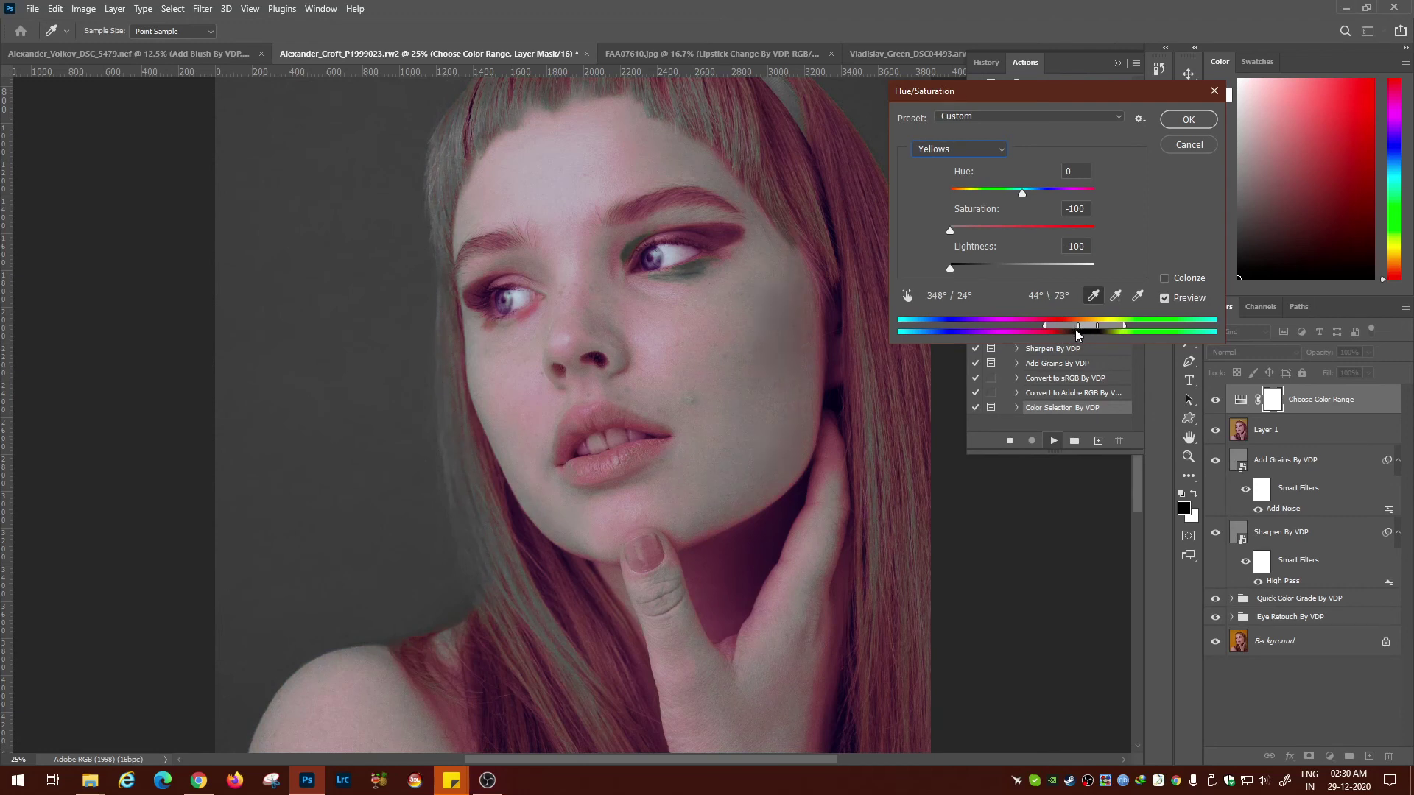
pyautogui.moveTo(1045, 325); pyautogui.dragTo(1053, 326)
pyautogui.click(1189, 119)
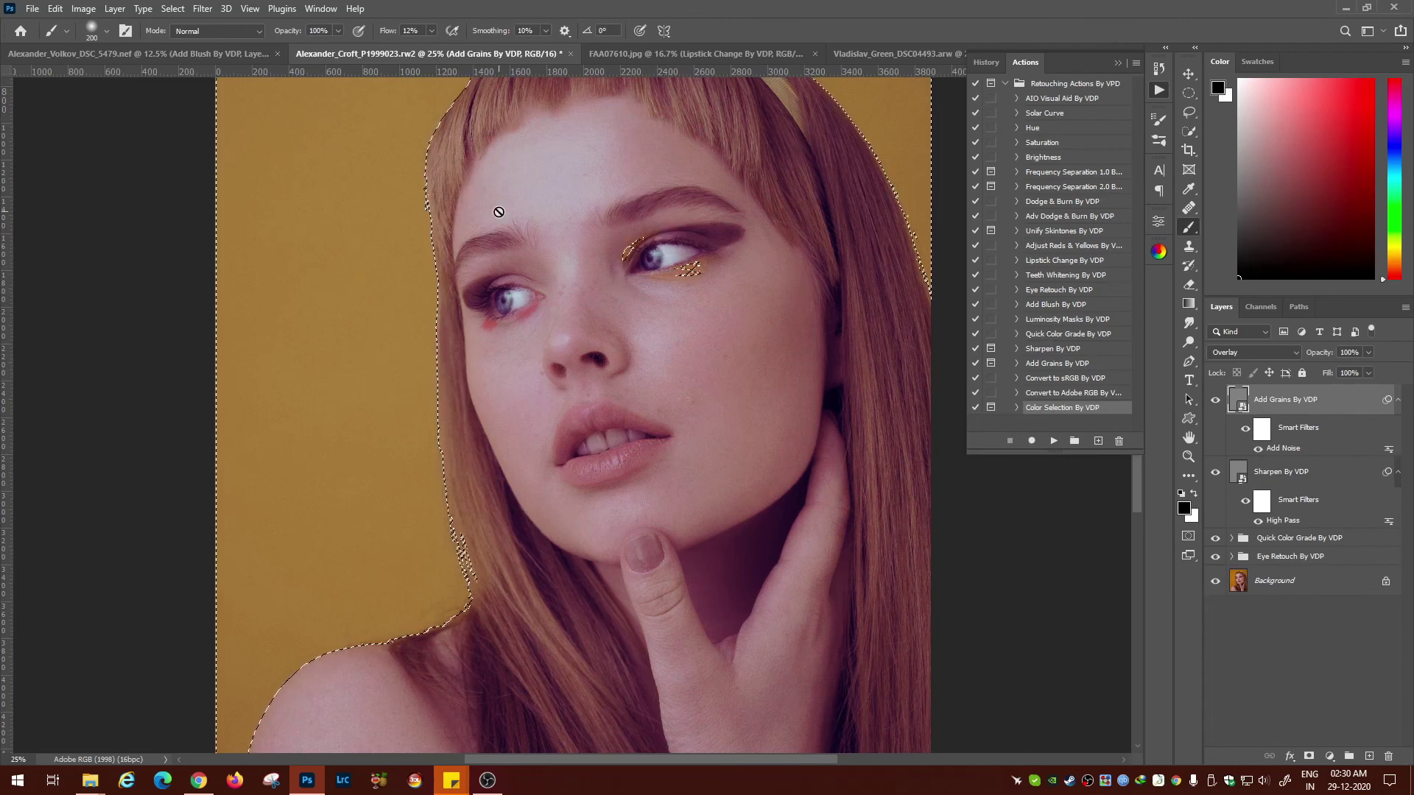
# Step: Add a Hue/Saturation adjustment layer masked by the active color selection
pyautogui.hotkey('ctrl', '-')
pyautogui.hotkey('ctrl', '-')
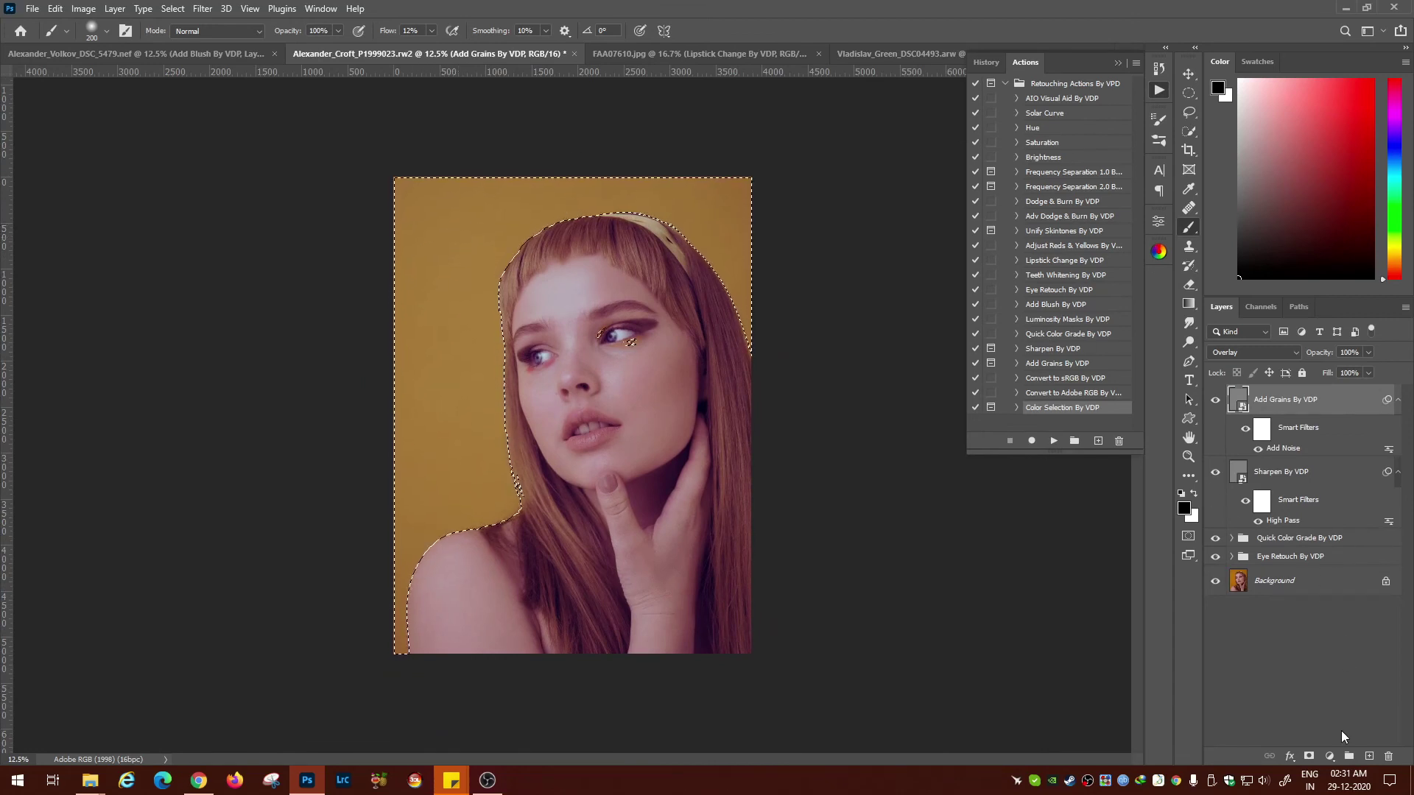
pyautogui.click(1330, 757)
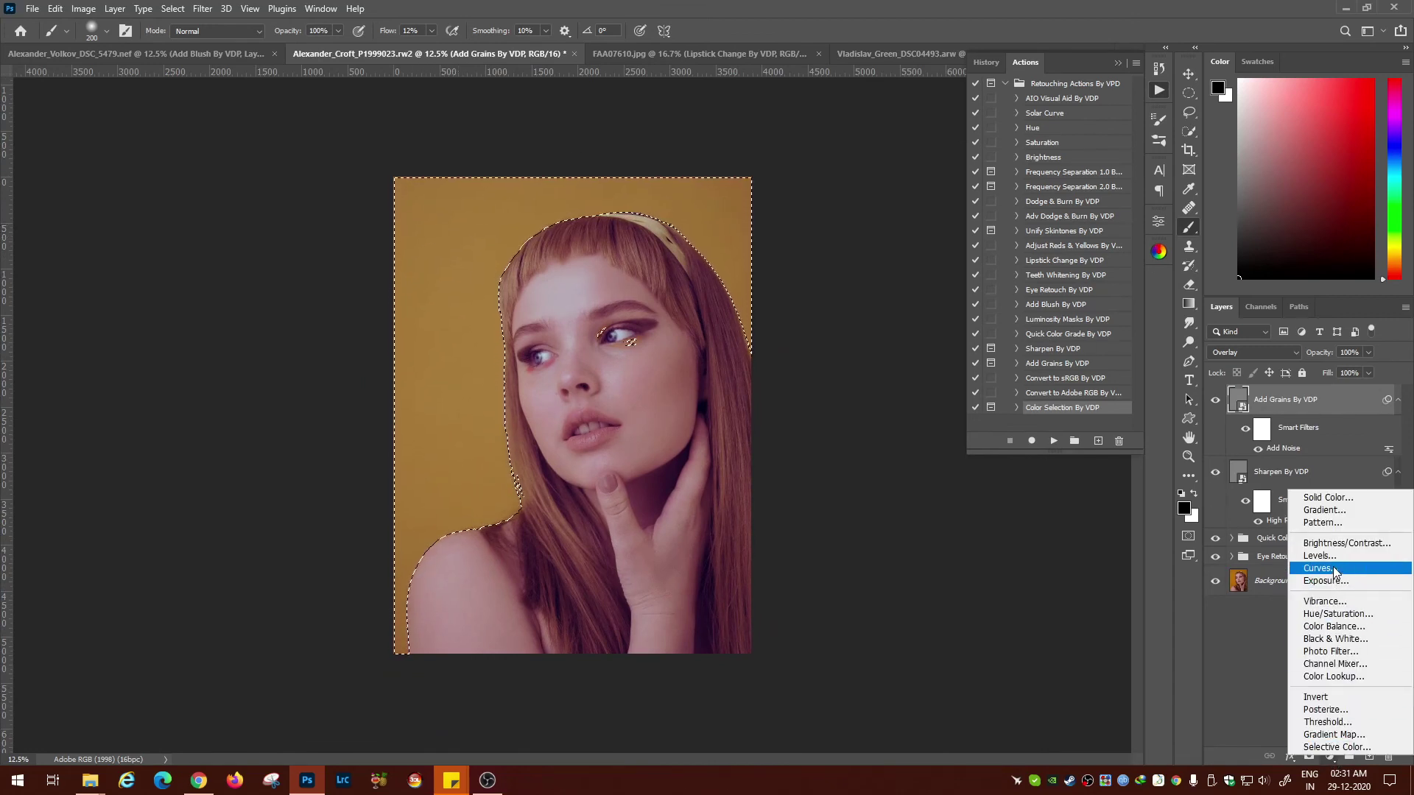
pyautogui.click(1337, 615)
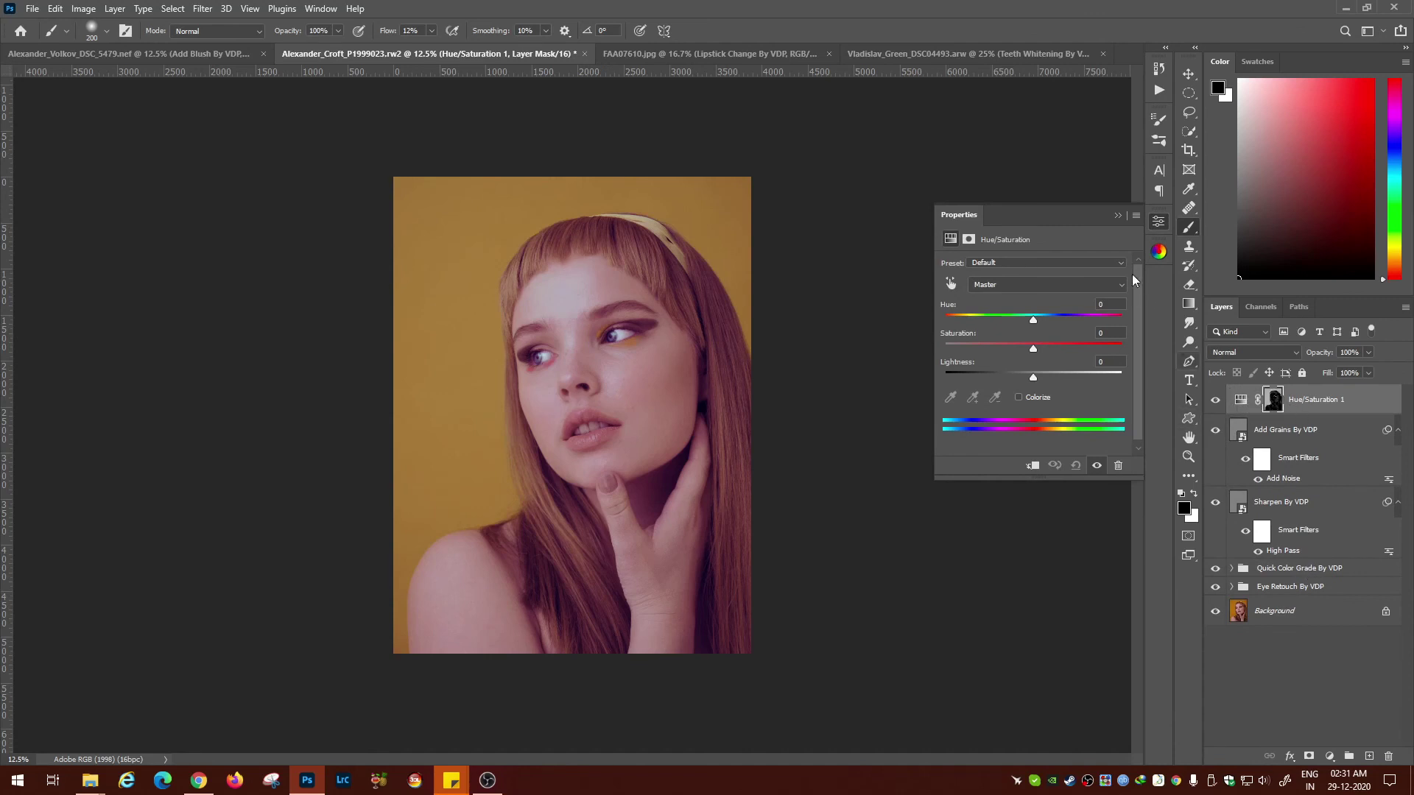
# Step: Load the Hue/Saturation layer's mask as a selection, inspect the mask on its own, and return to the image with nothing selected
pyautogui.keyDown('ctrl'); pyautogui.click(1276, 403); pyautogui.keyUp('ctrl')
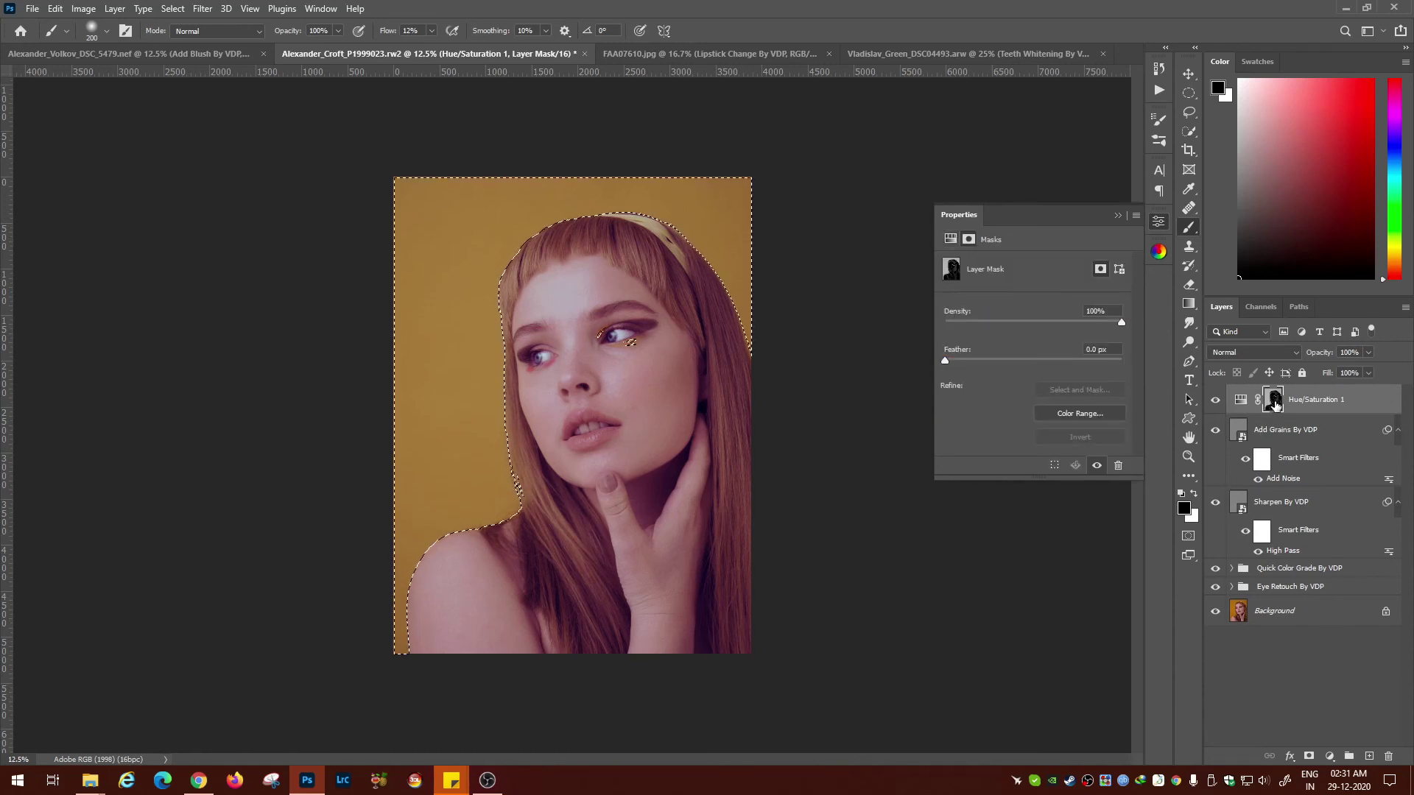
pyautogui.keyDown('alt'); pyautogui.click(1276, 402); pyautogui.keyUp('alt')
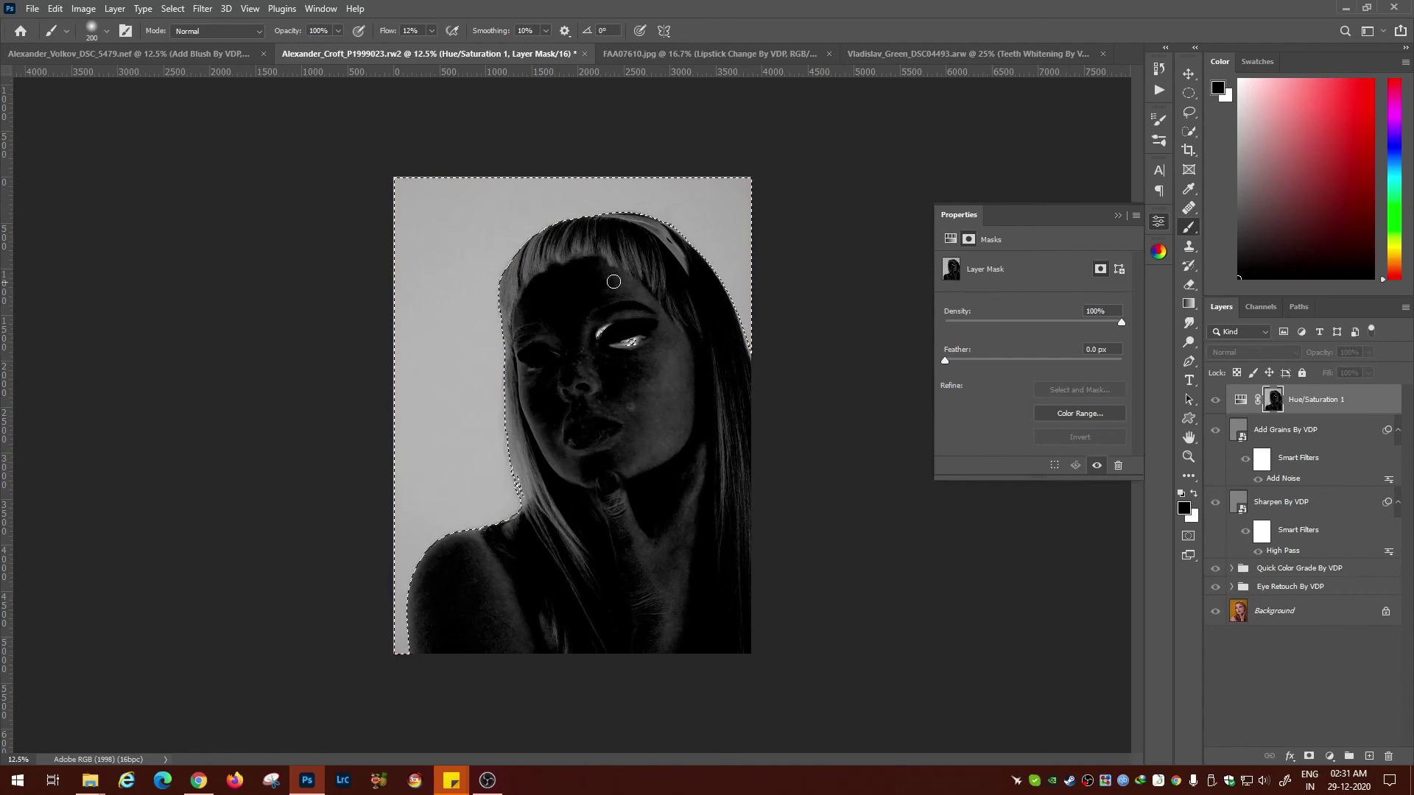
pyautogui.hotkey('ctrl', '+')
pyautogui.hotkey('ctrl', '+')
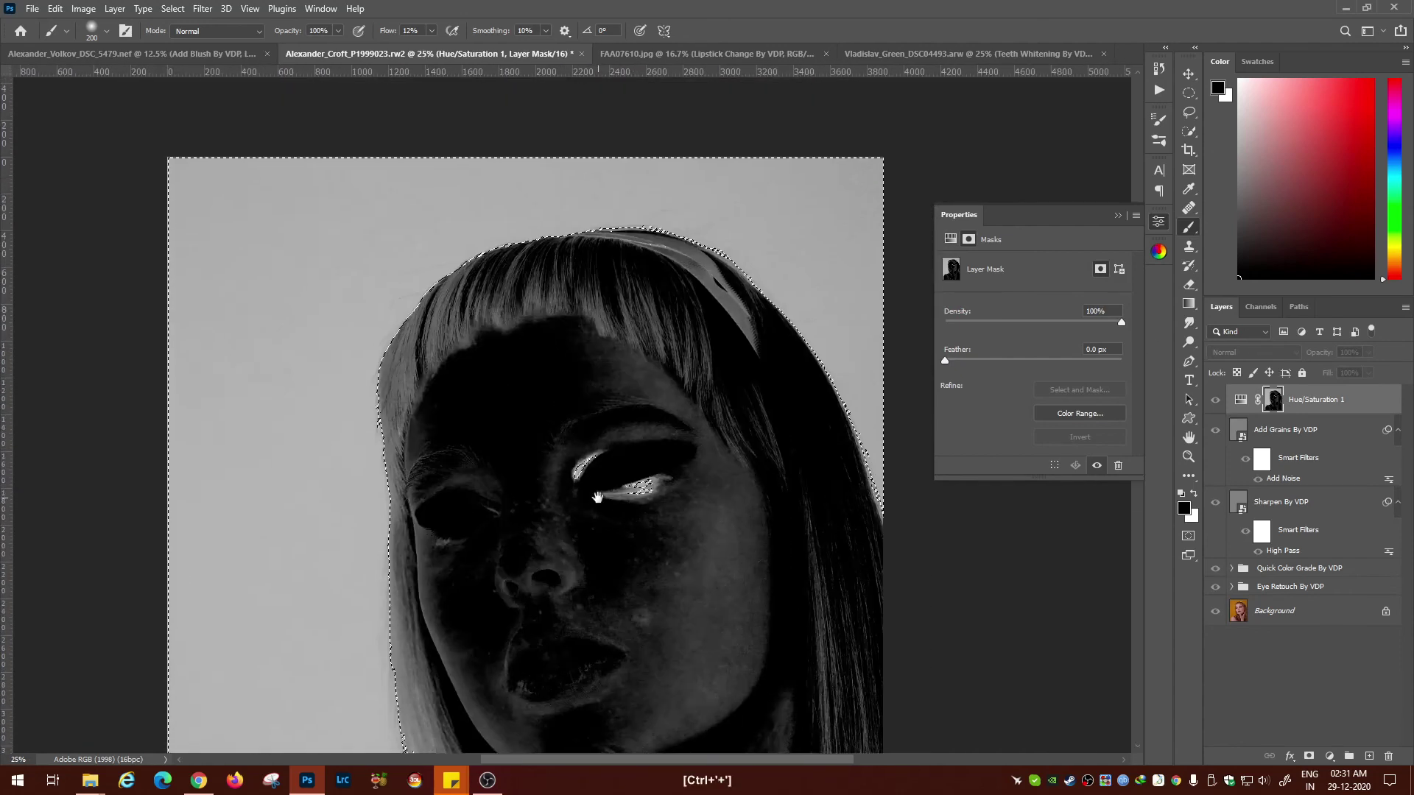
pyautogui.hotkey('ctrl', '+')
pyautogui.hotkey('ctrl', '-')
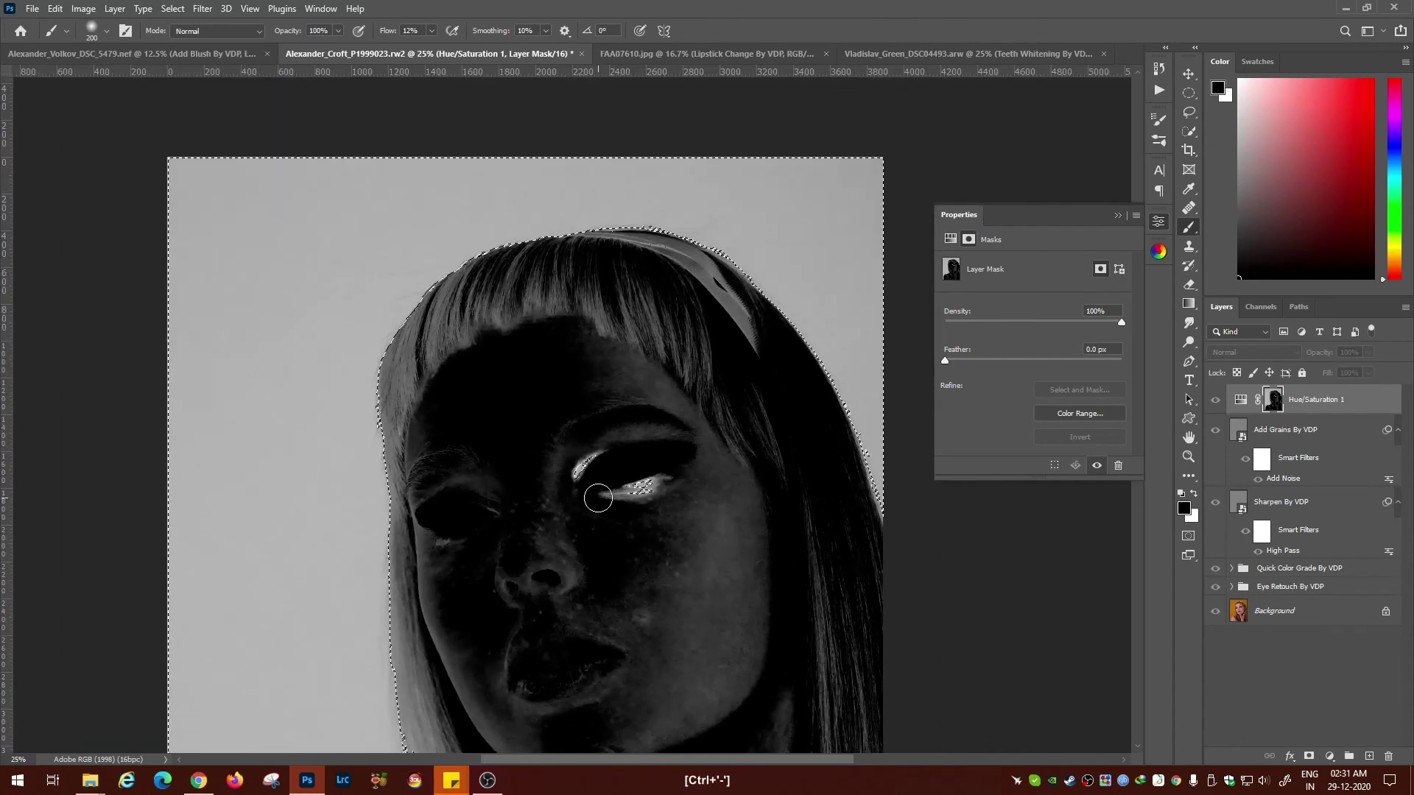
pyautogui.hotkey('ctrl', '-')
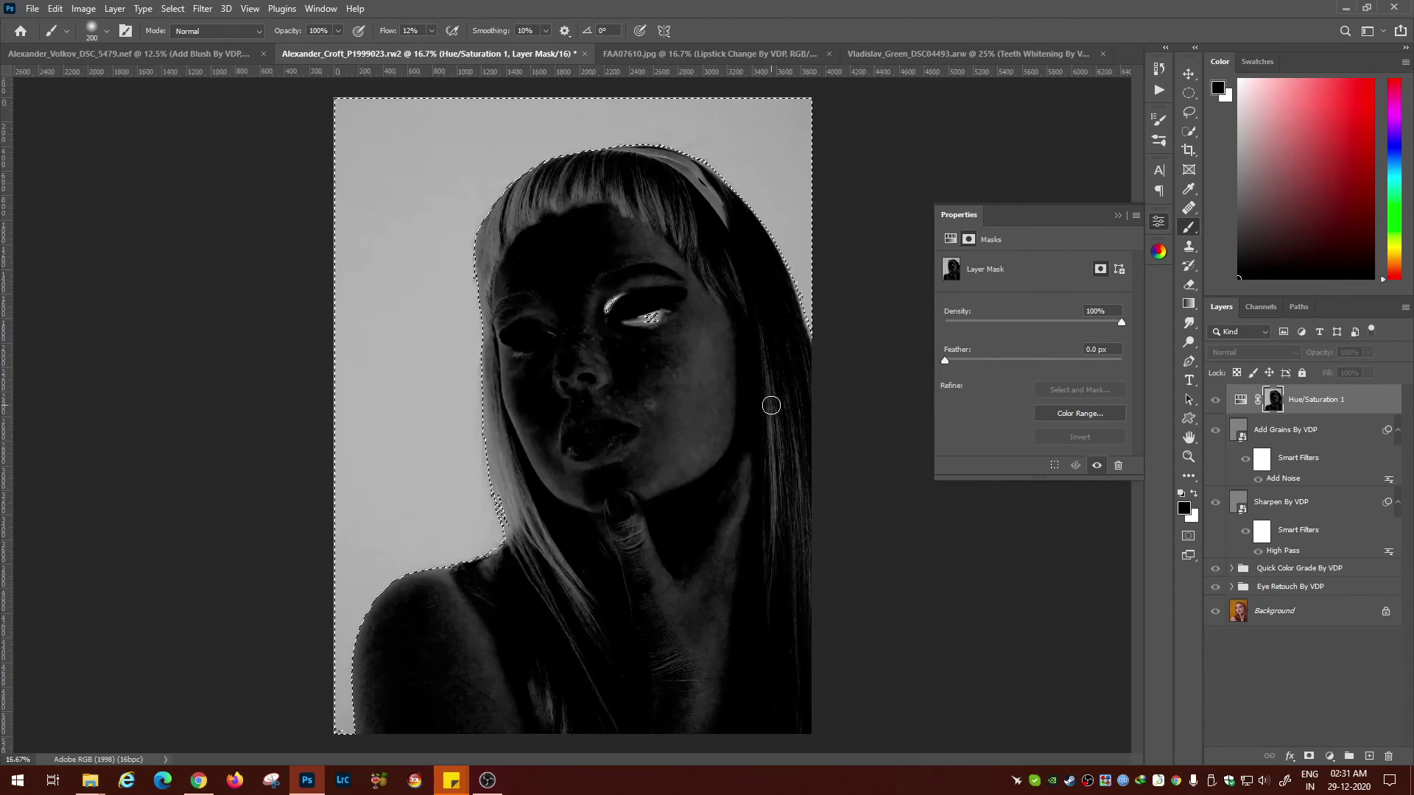
pyautogui.click(1158, 221)
pyautogui.click(1244, 405)
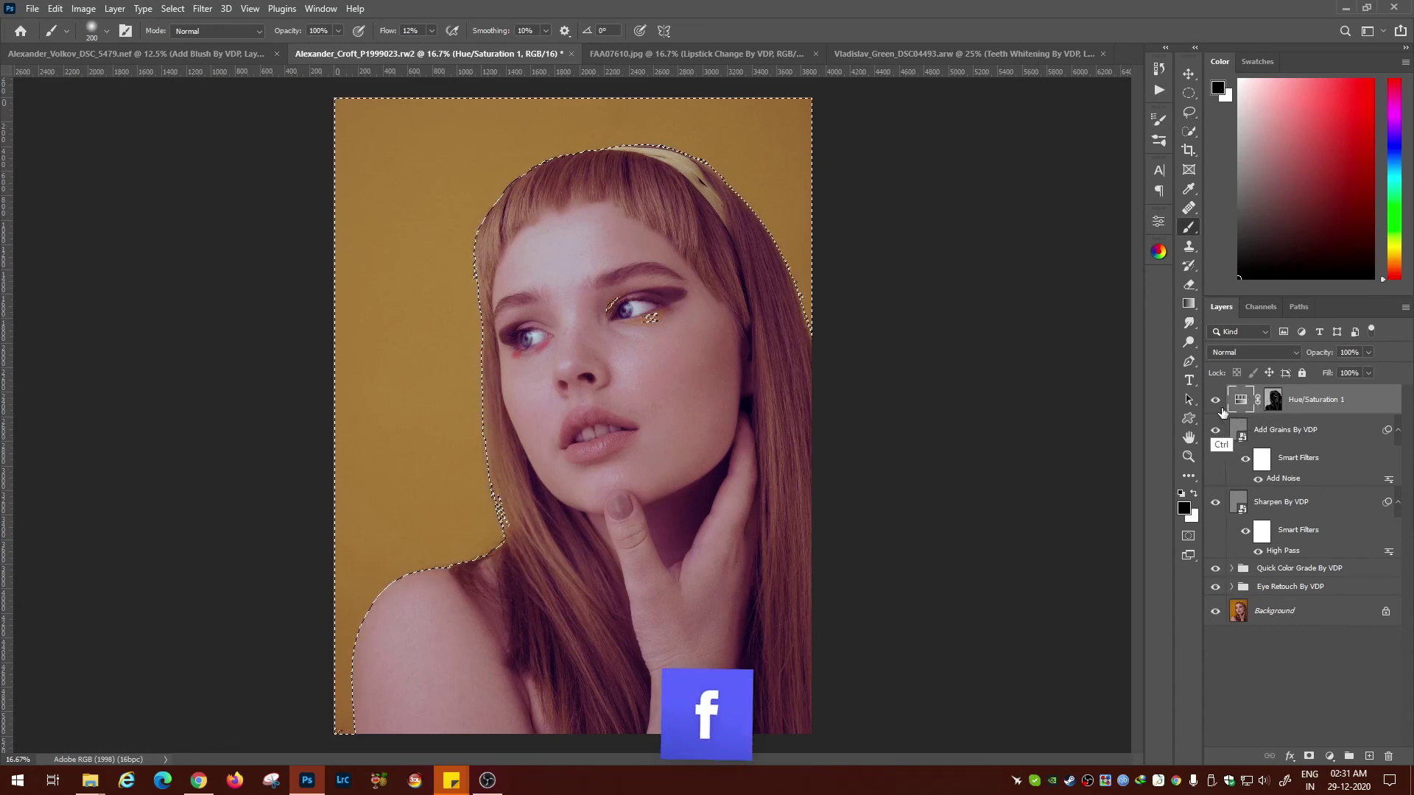
pyautogui.hotkey('ctrl', 'd')
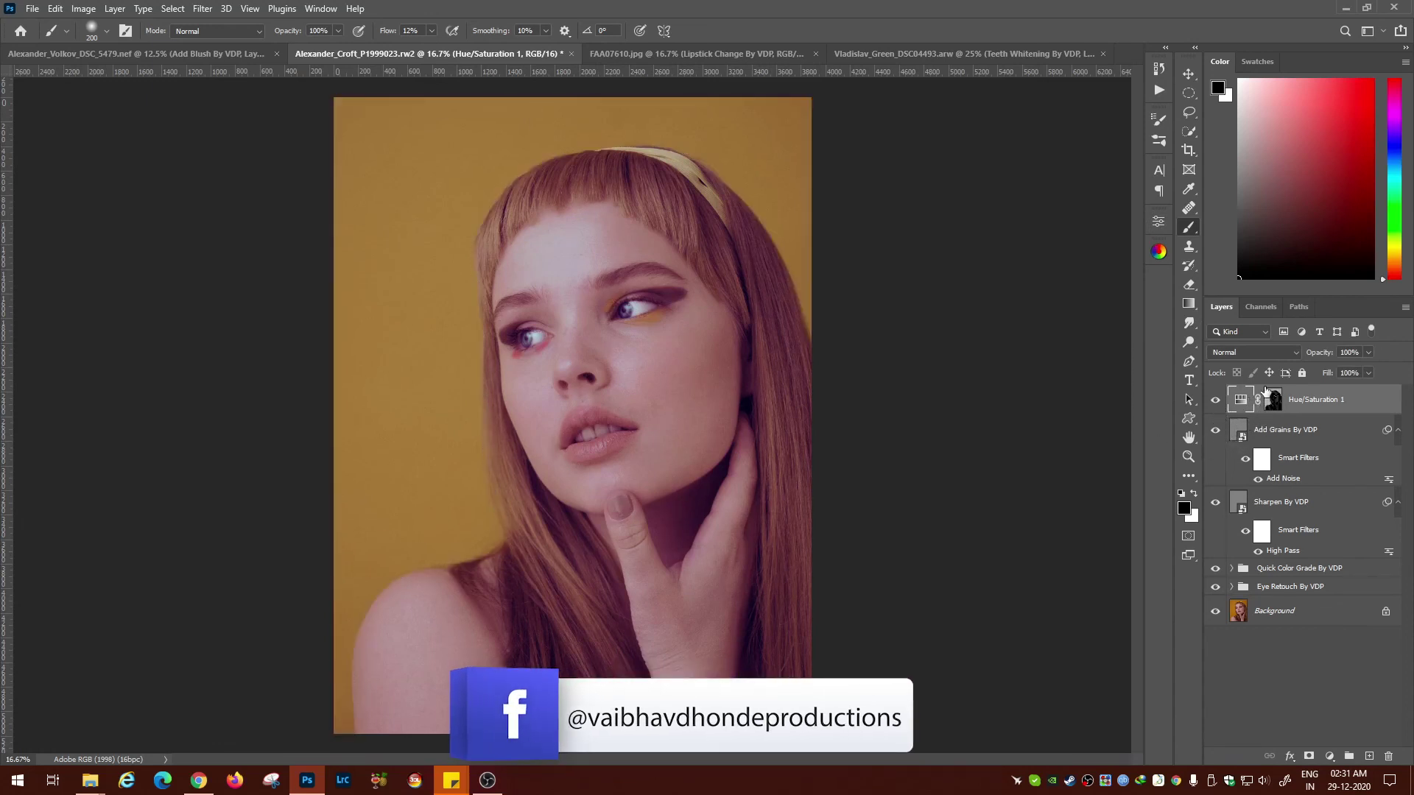
# Step: Set the Hue/Saturation layer's hue to +24 with Colorize off to recolor the yellow background and eyeshadow
pyautogui.doubleClick(1241, 402)
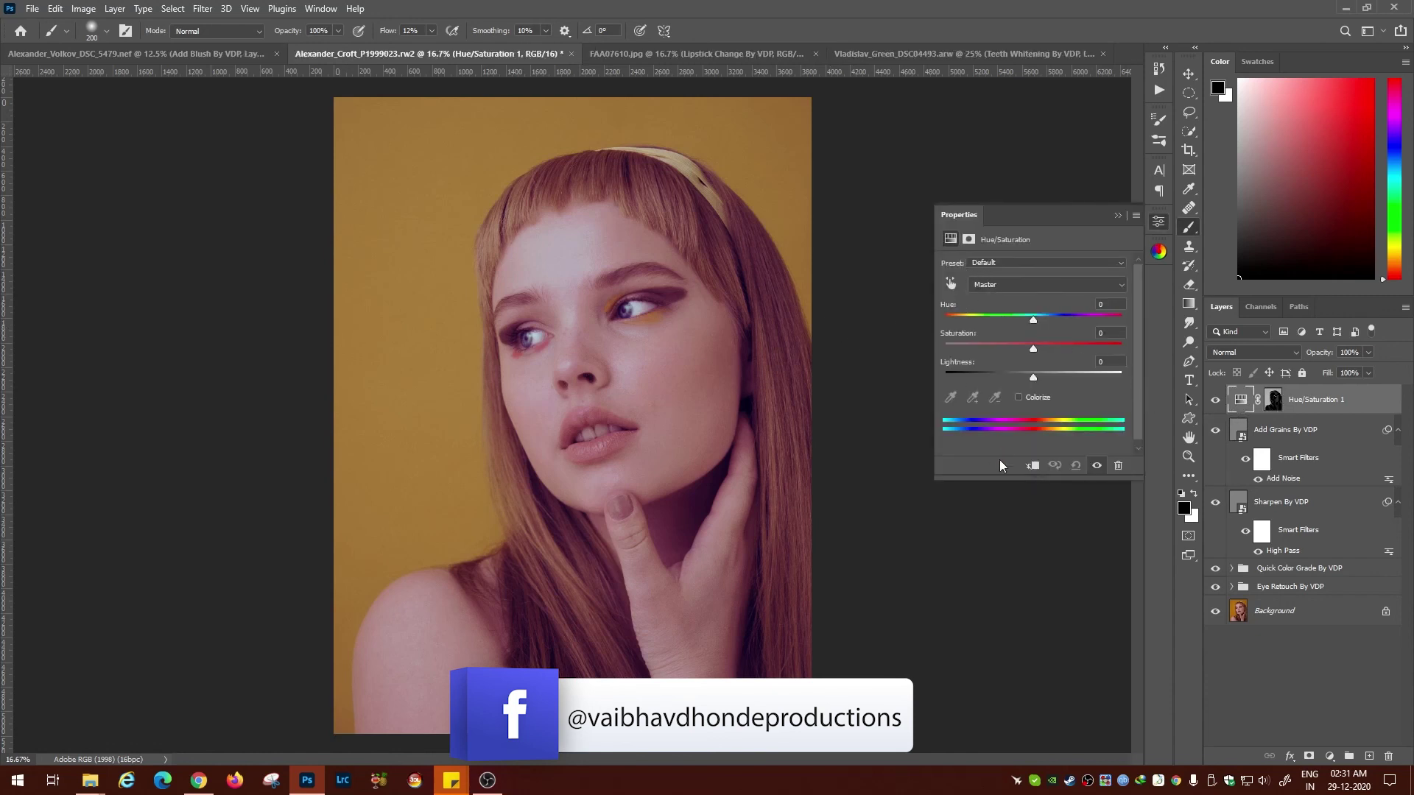
pyautogui.click(1021, 397)
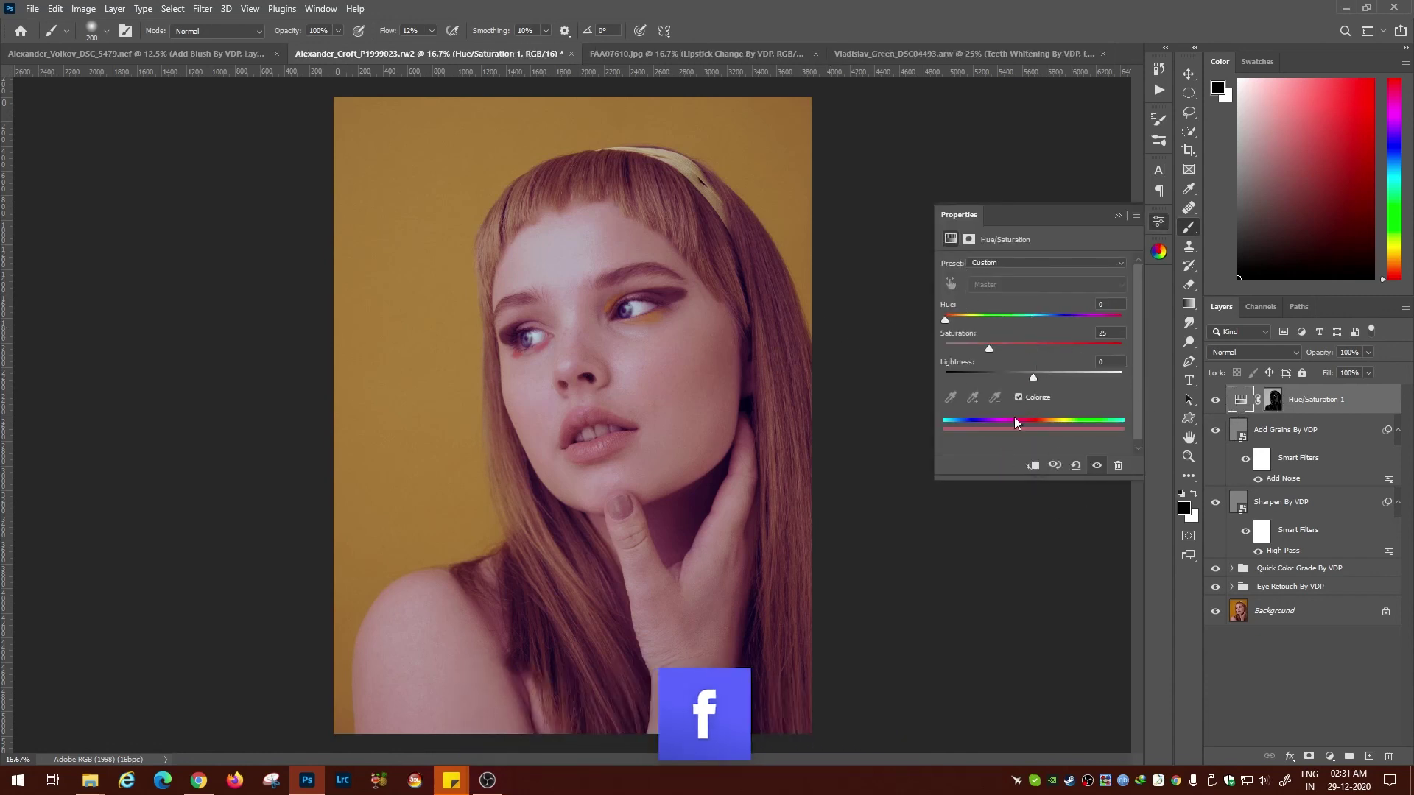
pyautogui.click(1018, 397)
pyautogui.moveTo(1034, 319)
pyautogui.mouseDown()
pyautogui.moveTo(1009, 326)
pyautogui.moveTo(1072, 317)
pyautogui.moveTo(1058, 320)
pyautogui.mouseUp()
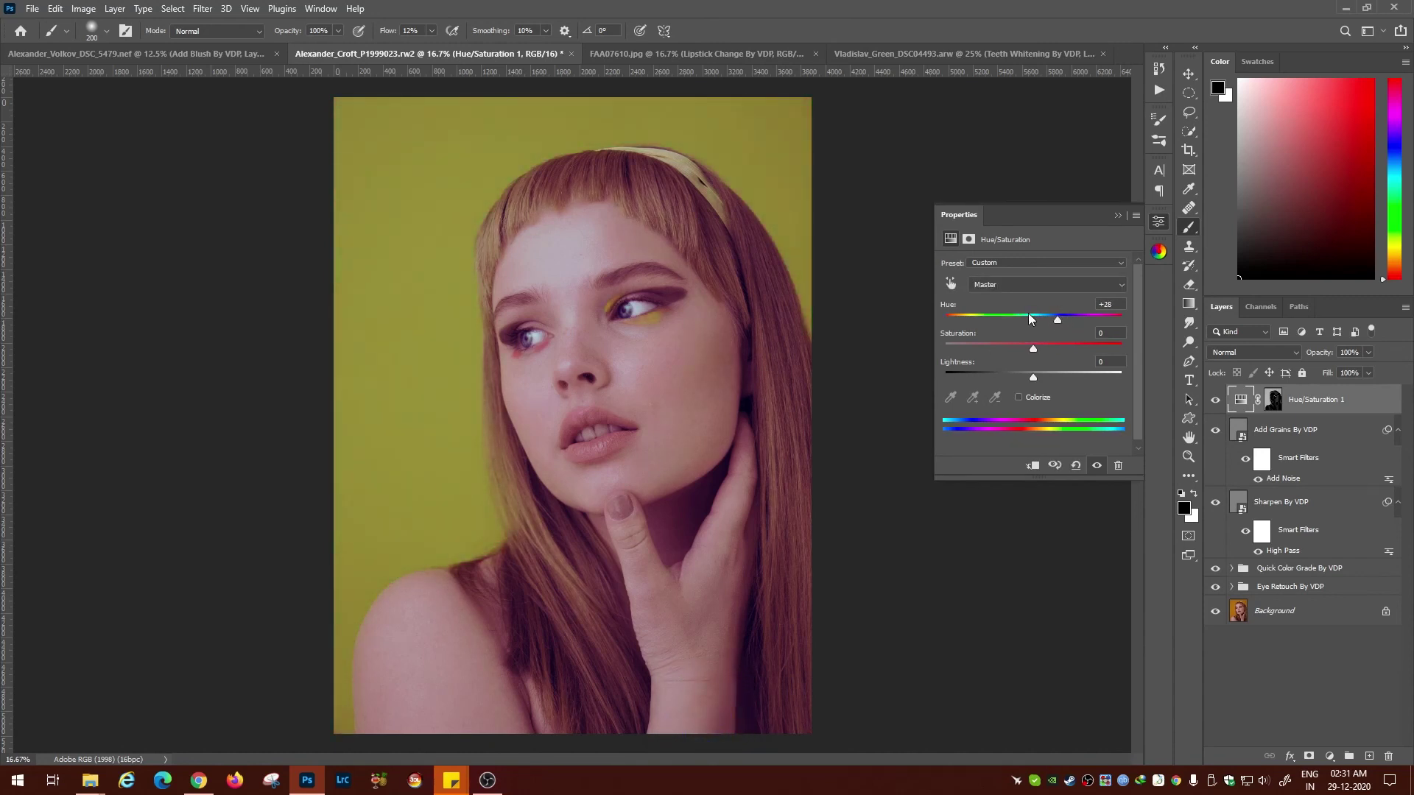
pyautogui.hotkey('ctrl', '+')
pyautogui.hotkey('ctrl', '+')
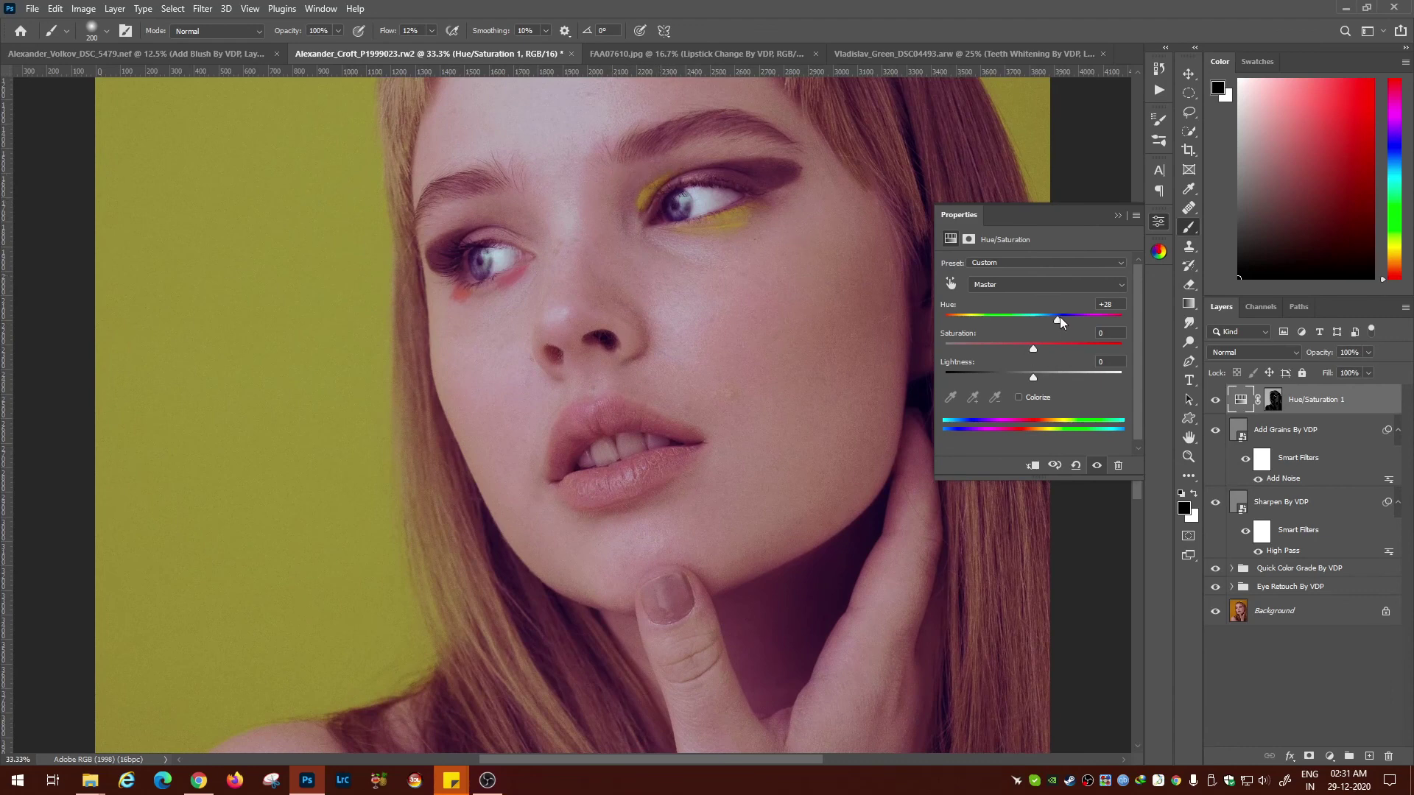
pyautogui.moveTo(1058, 316)
pyautogui.mouseDown()
pyautogui.moveTo(1045, 319)
pyautogui.moveTo(1076, 319)
pyautogui.moveTo(994, 326)
pyautogui.moveTo(1081, 325)
pyautogui.moveTo(970, 332)
pyautogui.moveTo(1066, 329)
pyautogui.moveTo(1054, 331)
pyautogui.mouseUp()
pyautogui.click(1037, 324)
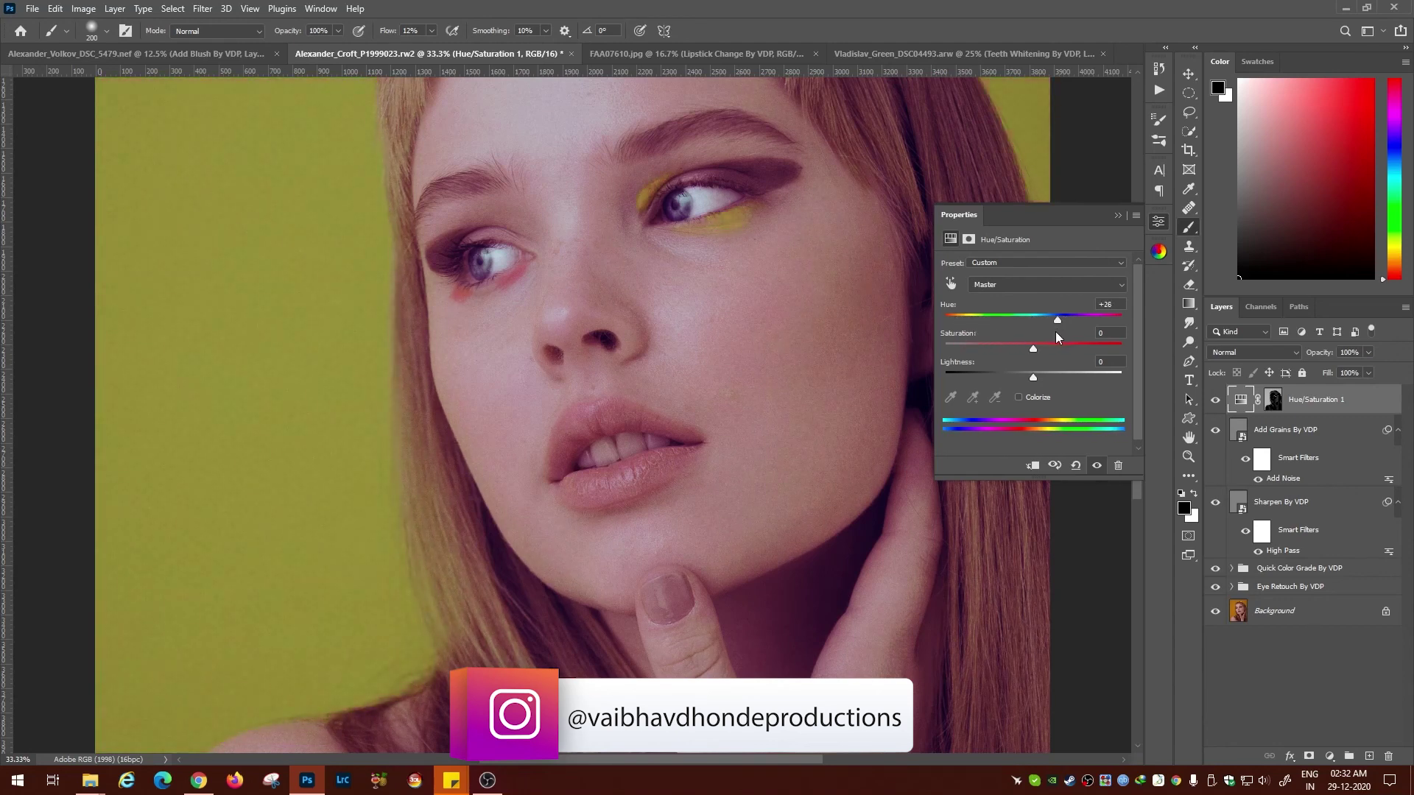
# Step: Hide the Hue/Saturation layer and examine the original yellow background and eyeshadow for comparison
pyautogui.click(1216, 400)
pyautogui.hotkey('ctrl', '-')
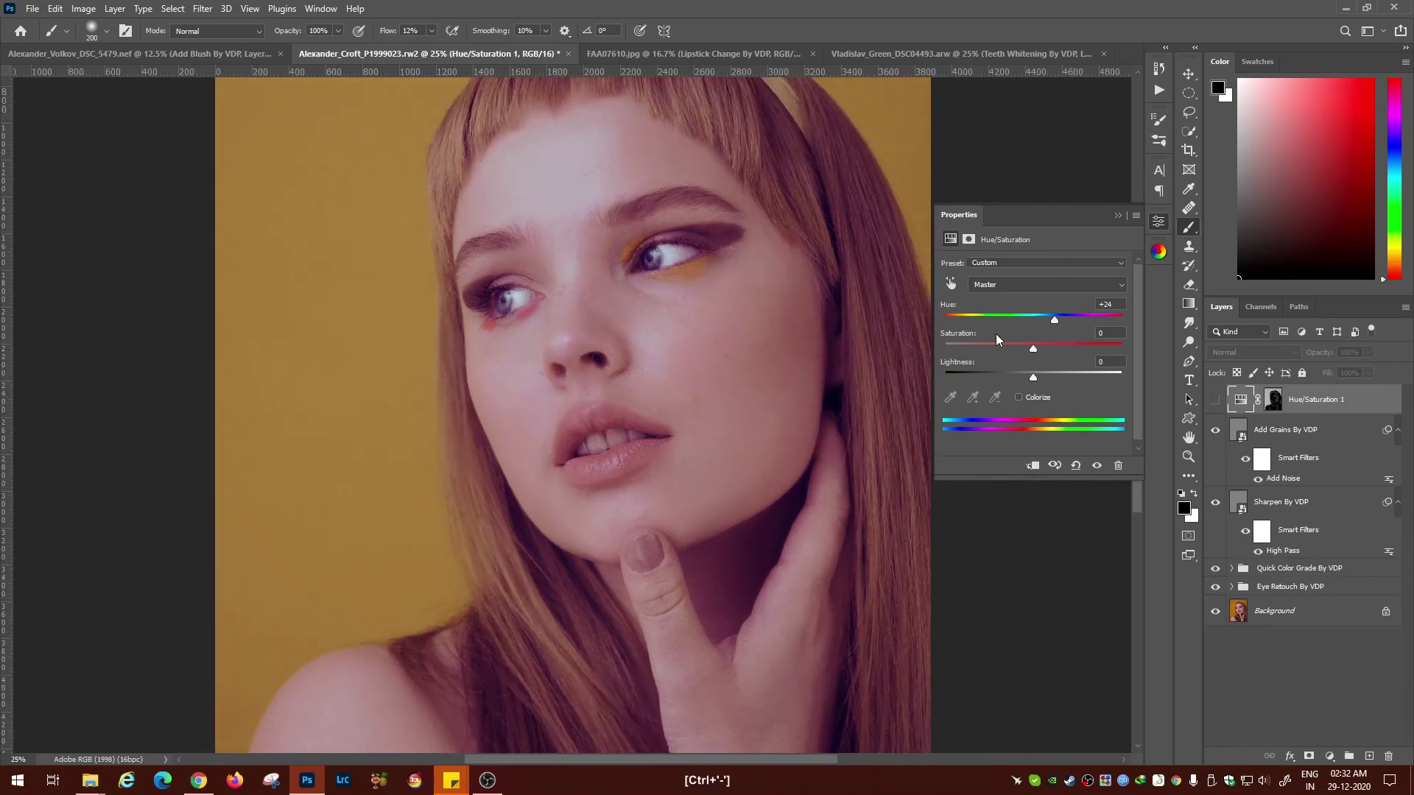
pyautogui.hotkey('ctrl', '-')
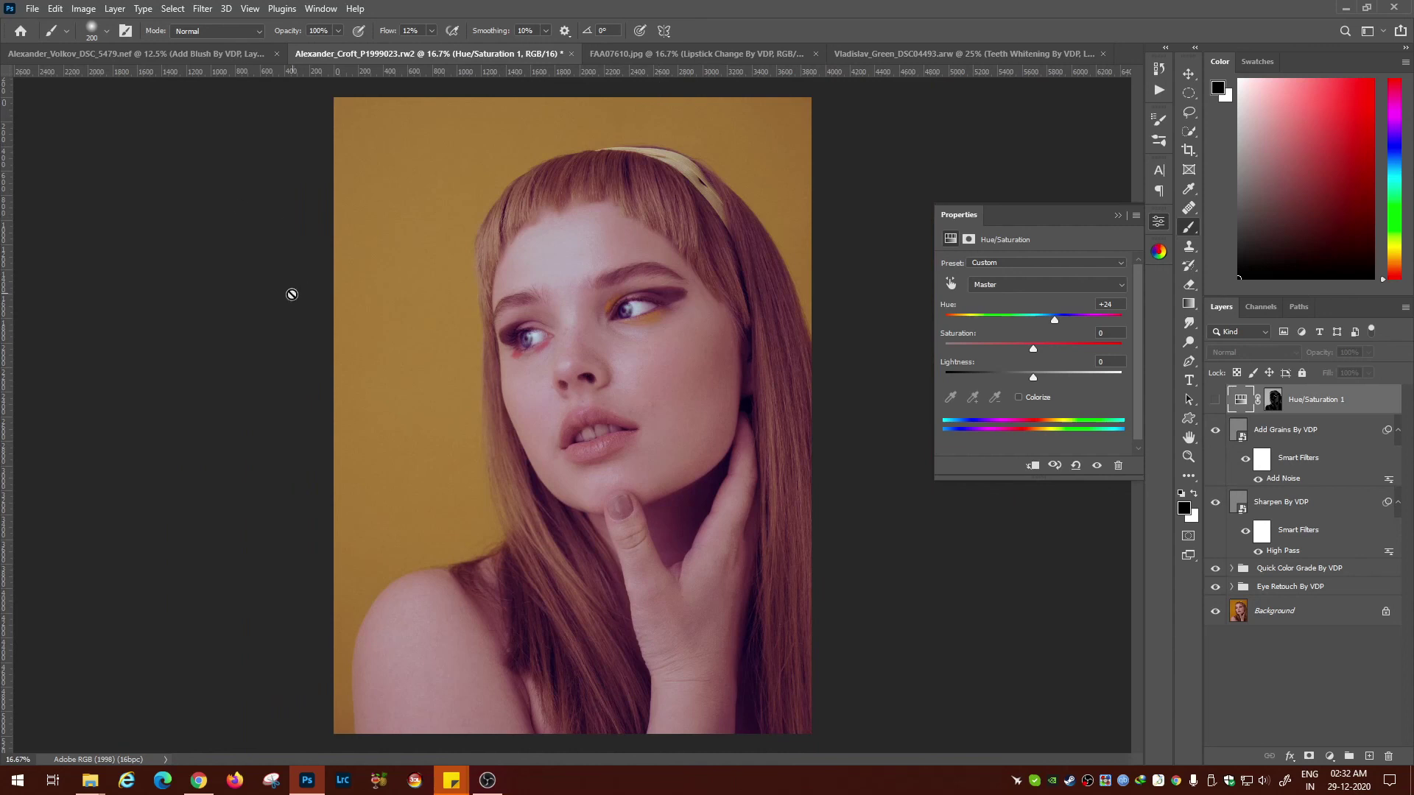
pyautogui.hotkey('ctrl', '+')
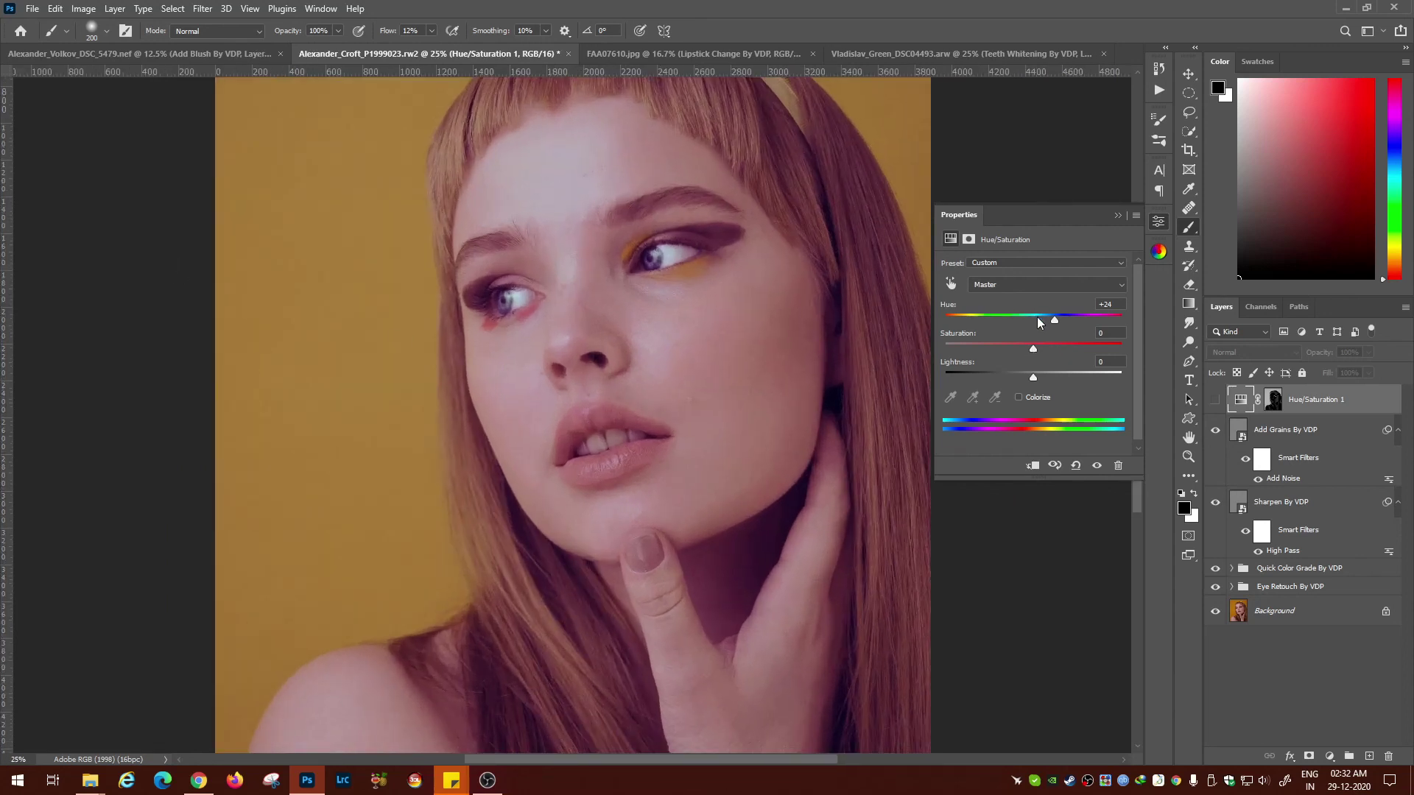
# Step: Show the Hue/Saturation layer again and set its hue to +51 to turn the background and eyeshadow green
pyautogui.click(1216, 399)
pyautogui.moveTo(1054, 320)
pyautogui.mouseDown()
pyautogui.moveTo(993, 321)
pyautogui.moveTo(1075, 320)
pyautogui.mouseUp()
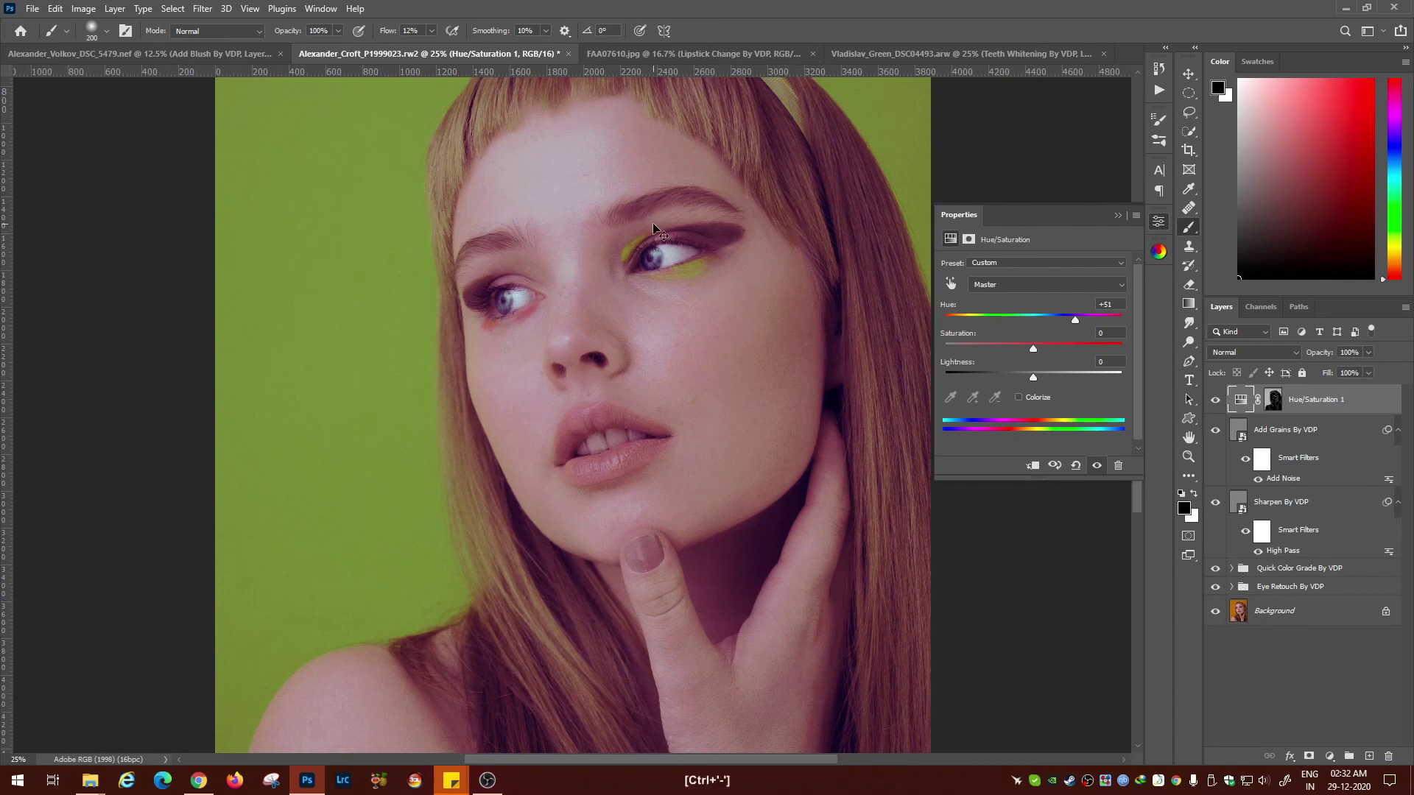
pyautogui.hotkey('ctrl', '-')
pyautogui.click(1159, 91)
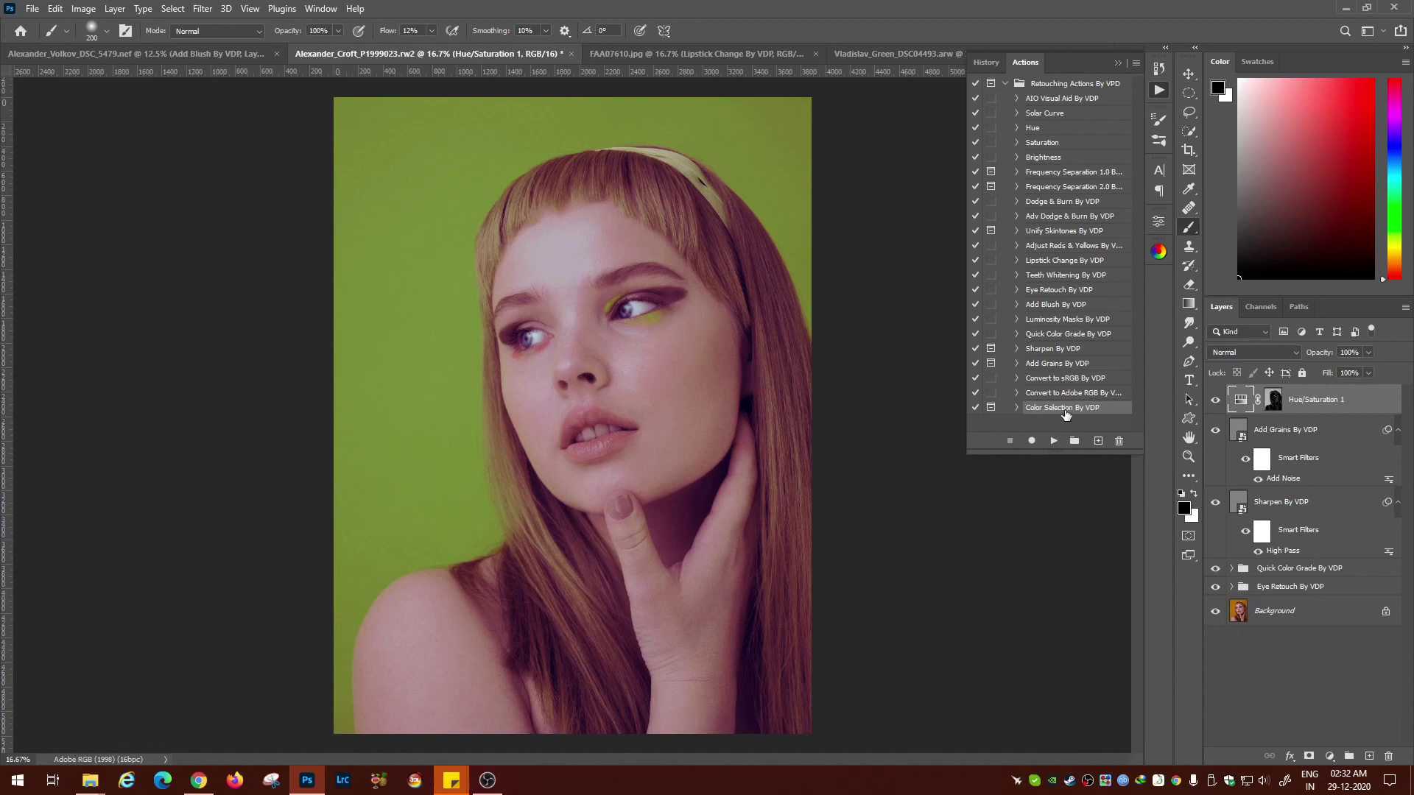
pyautogui.click(1137, 157)
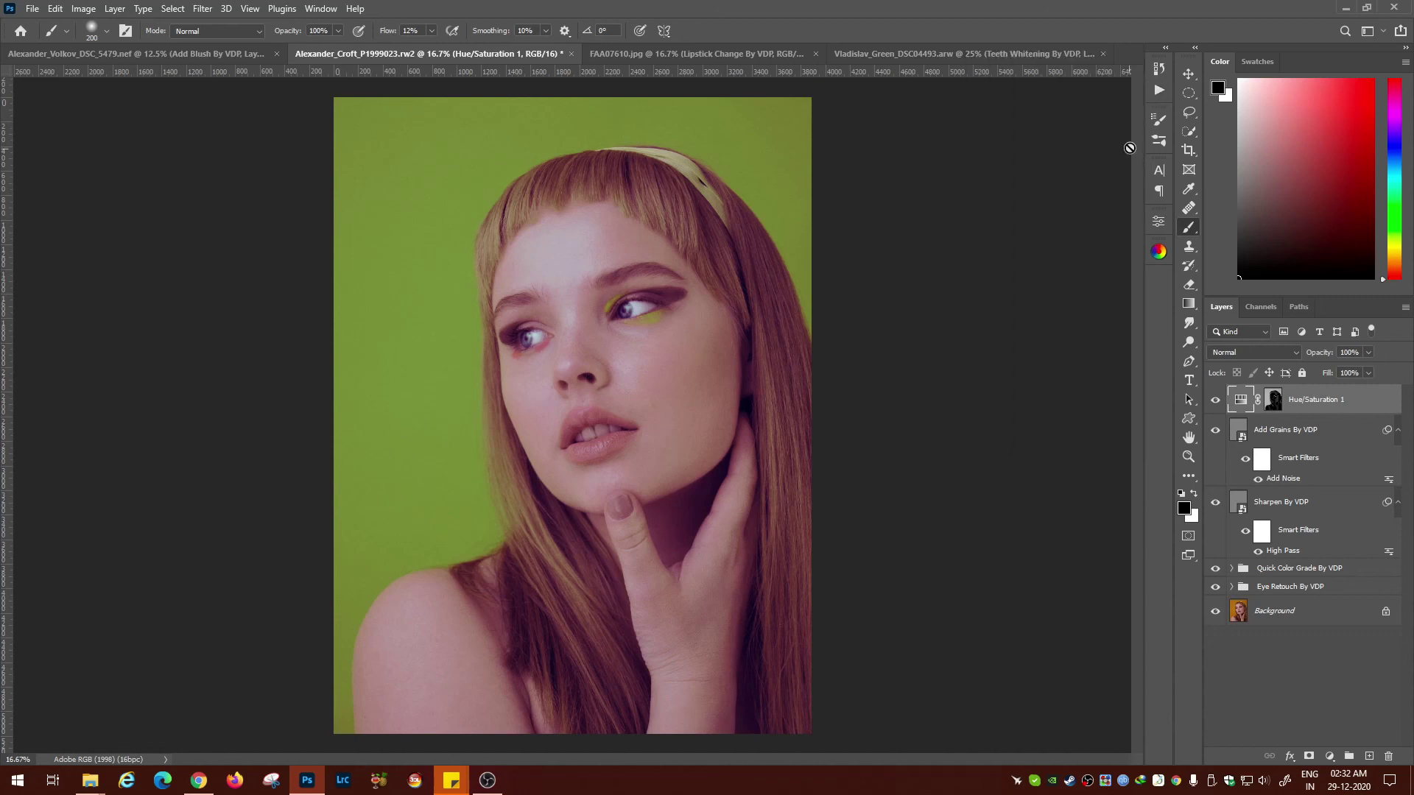
pyautogui.click(1158, 90)
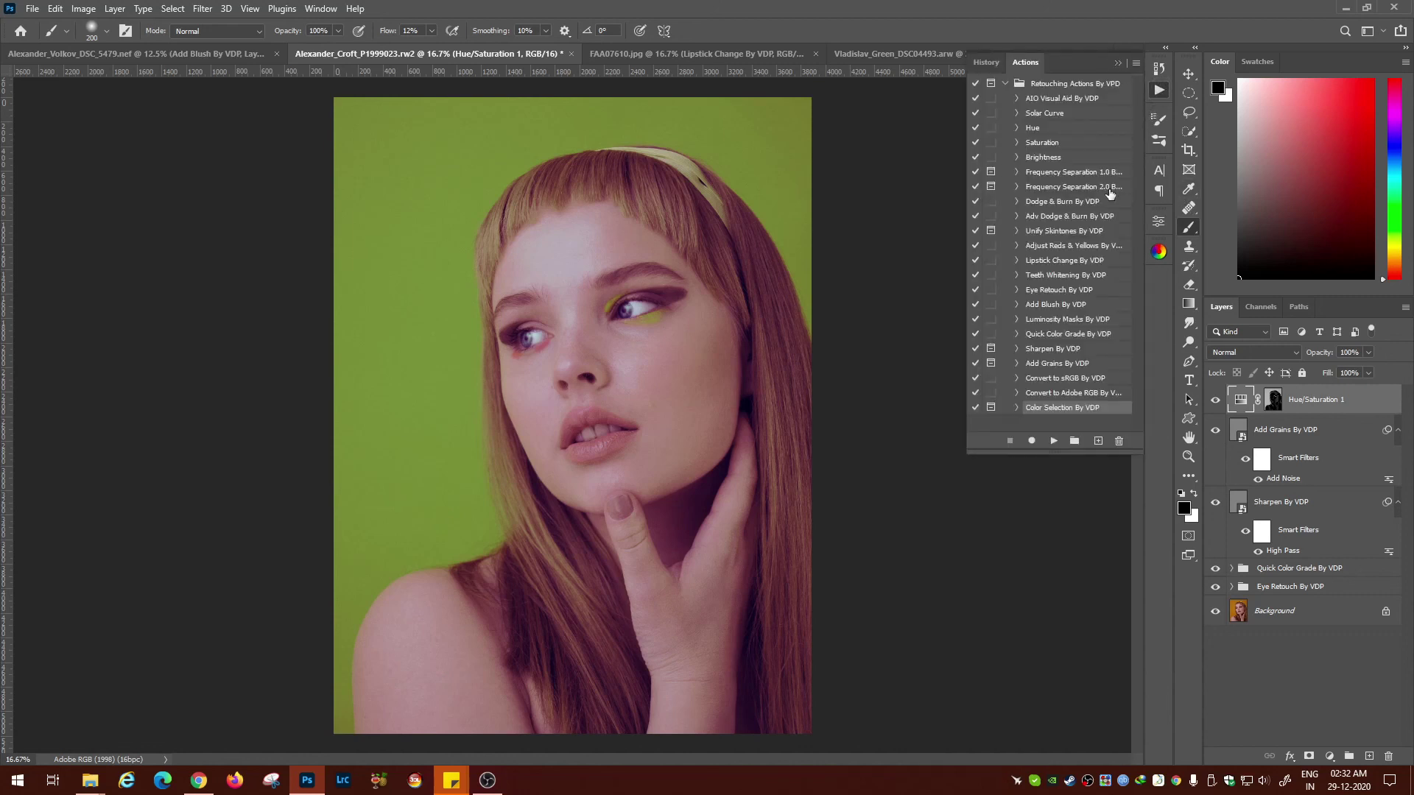